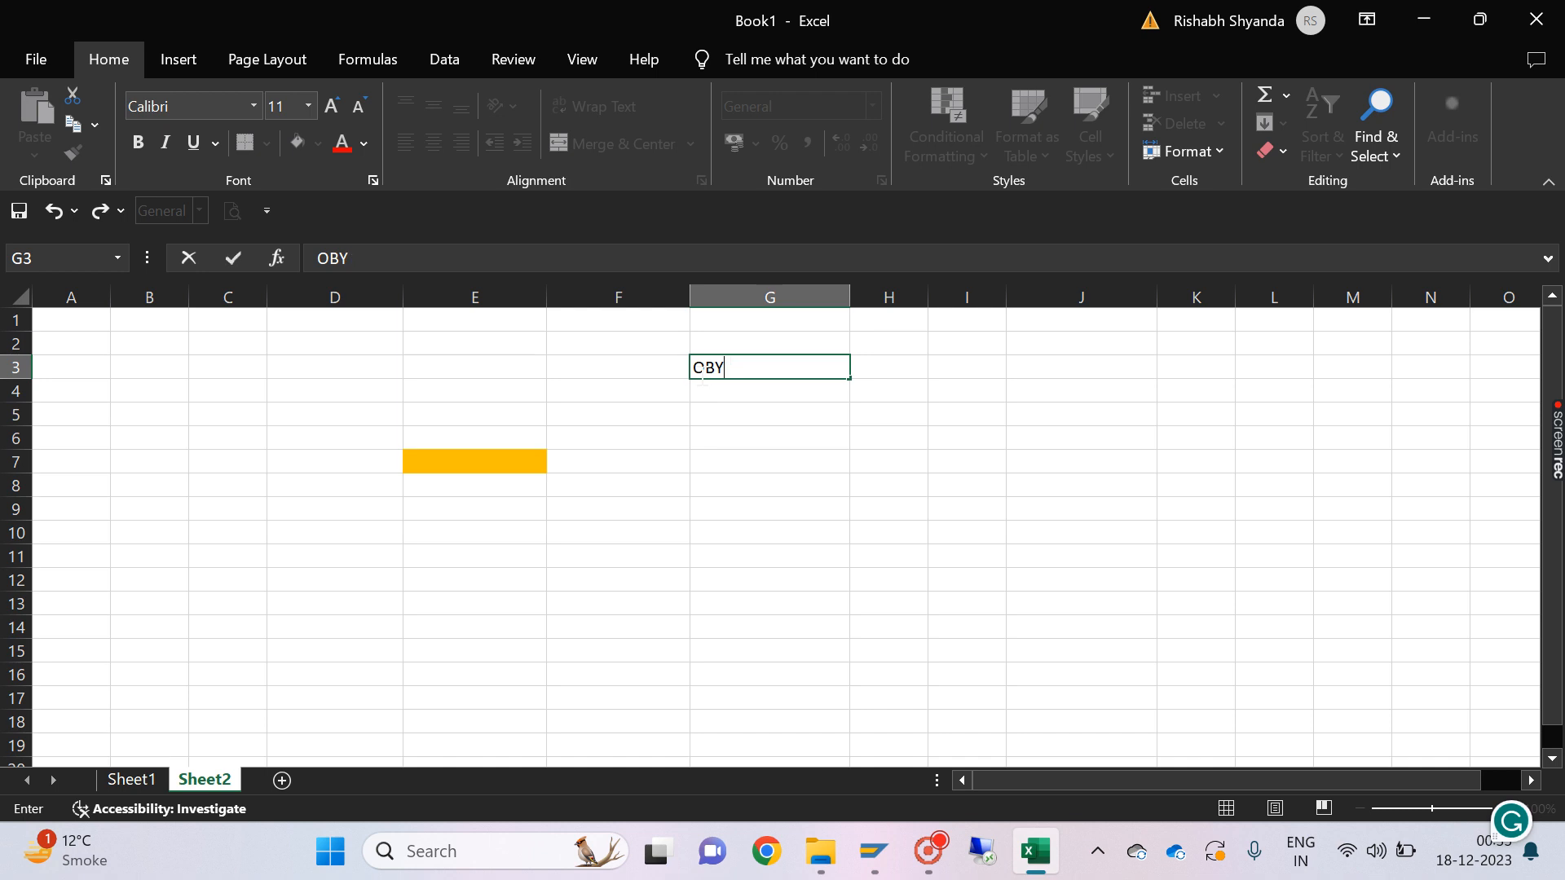
Step: Finish entering OBYC in cell G3 of Sheet2
text(C)
key(Return)
key(Up)
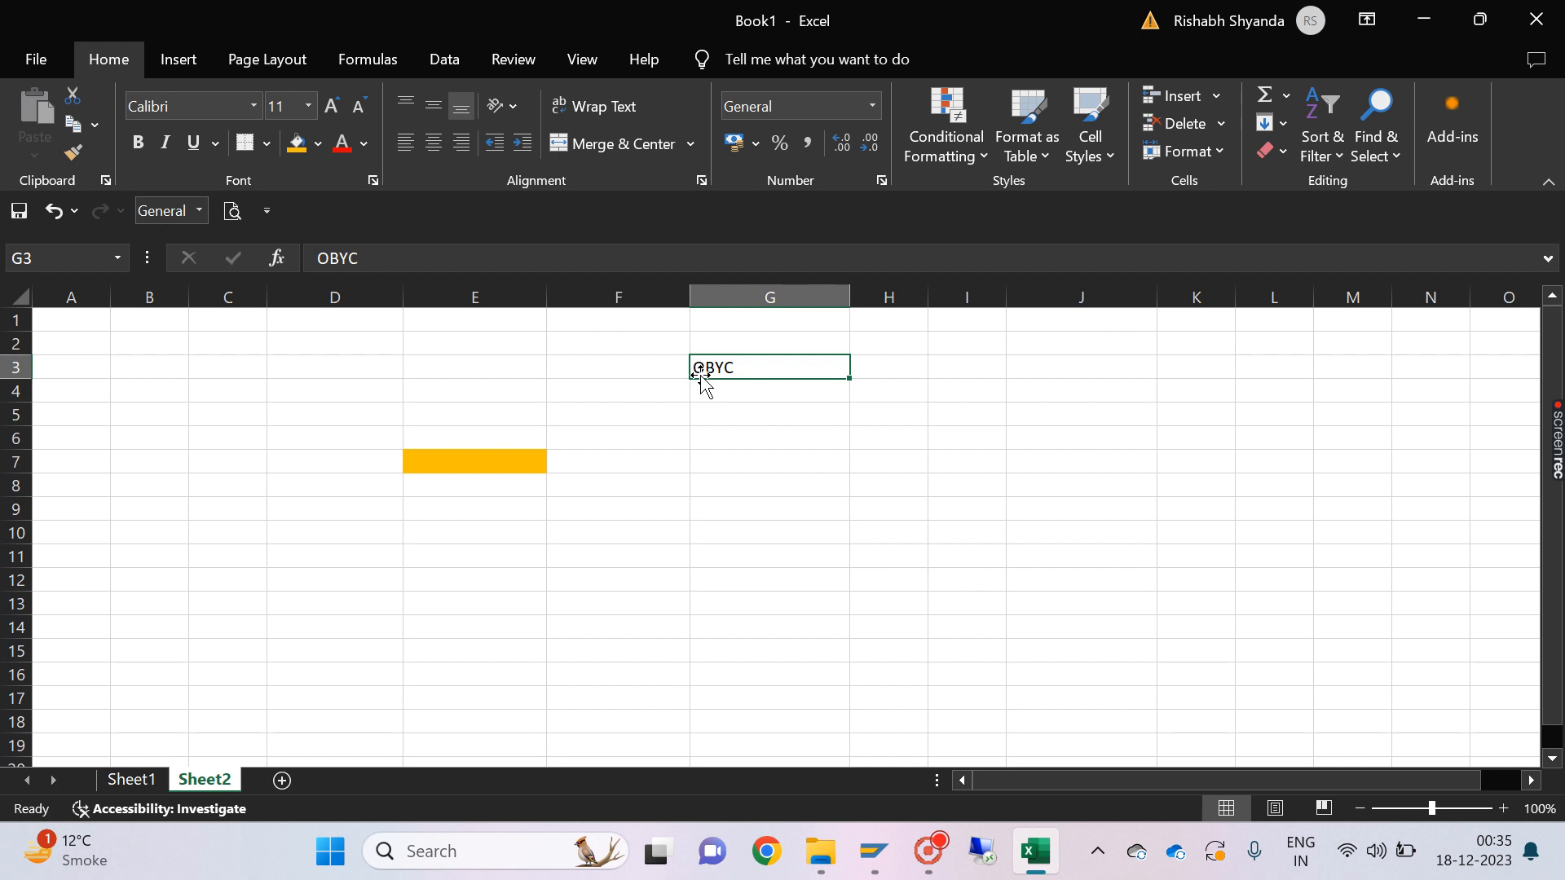
Step: Remove the orange fill from cell E7
click(482, 459)
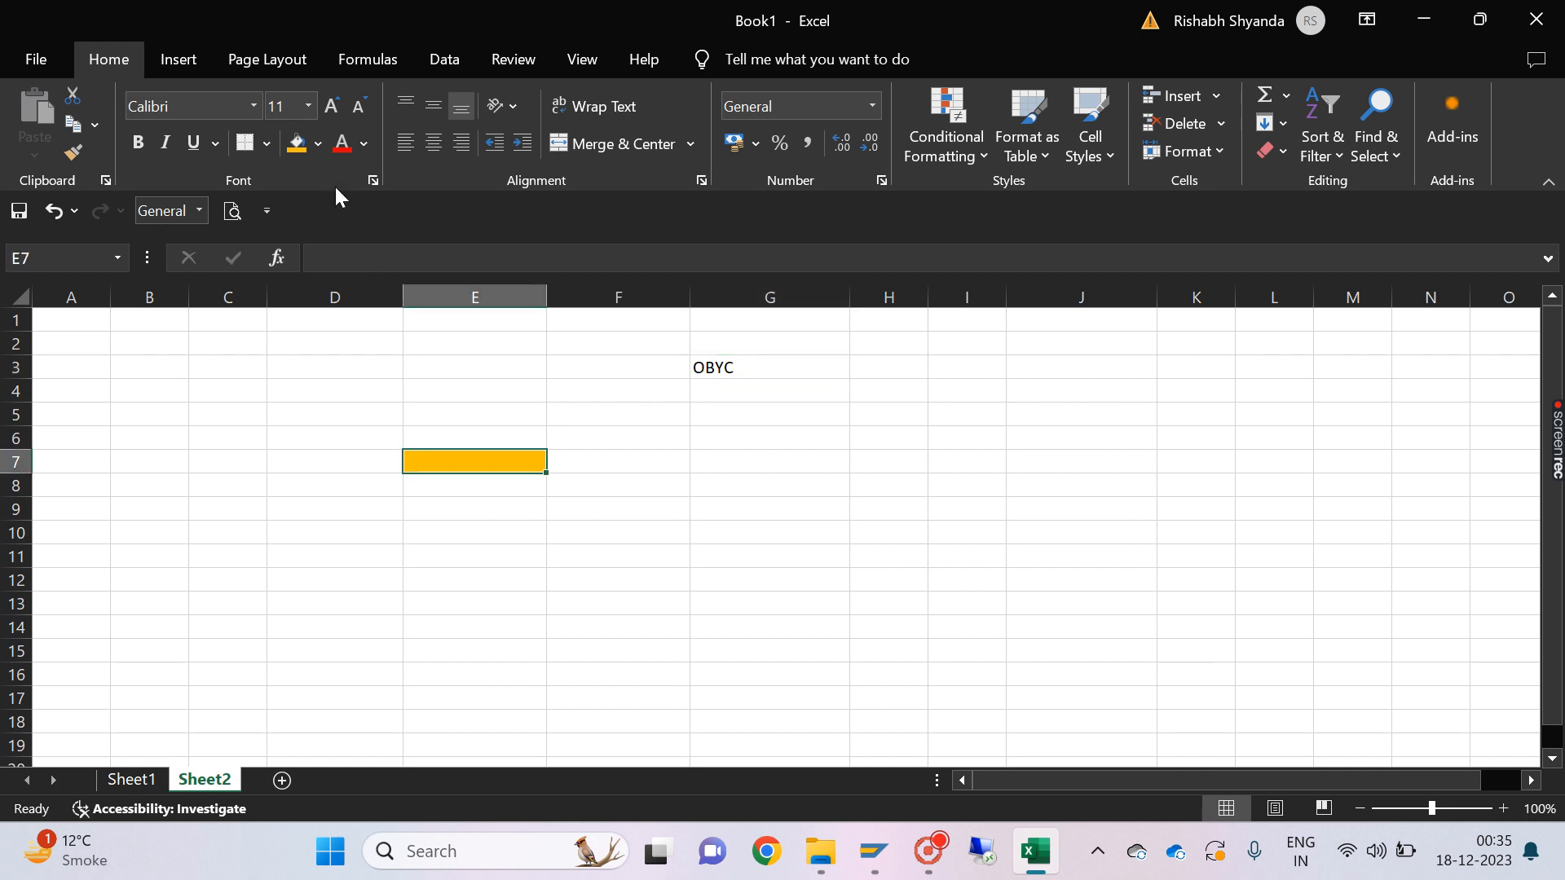
click(319, 145)
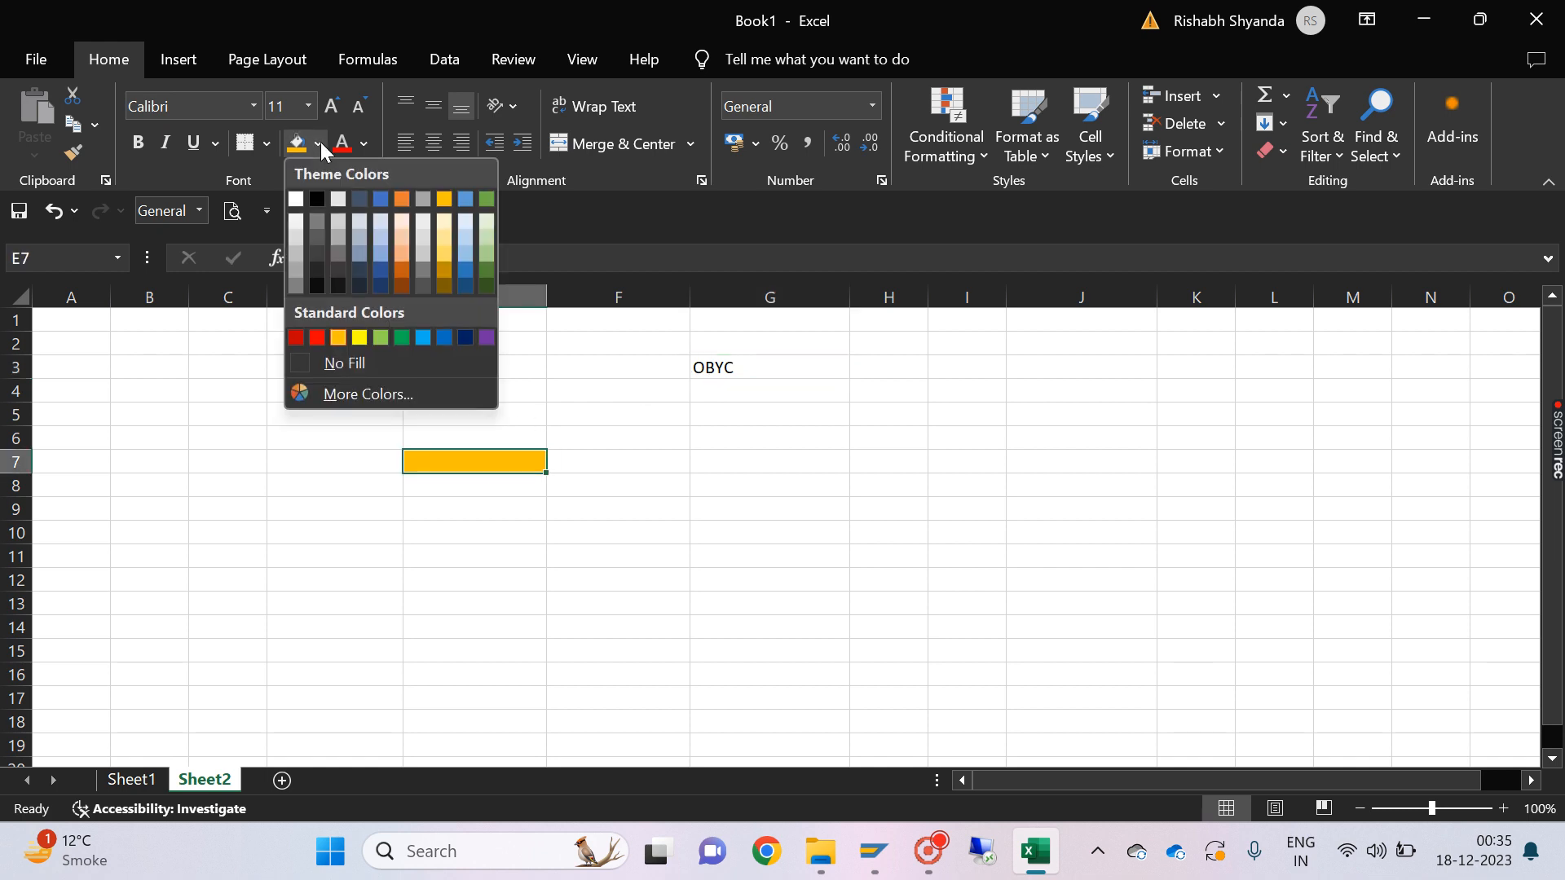
click(303, 366)
click(201, 386)
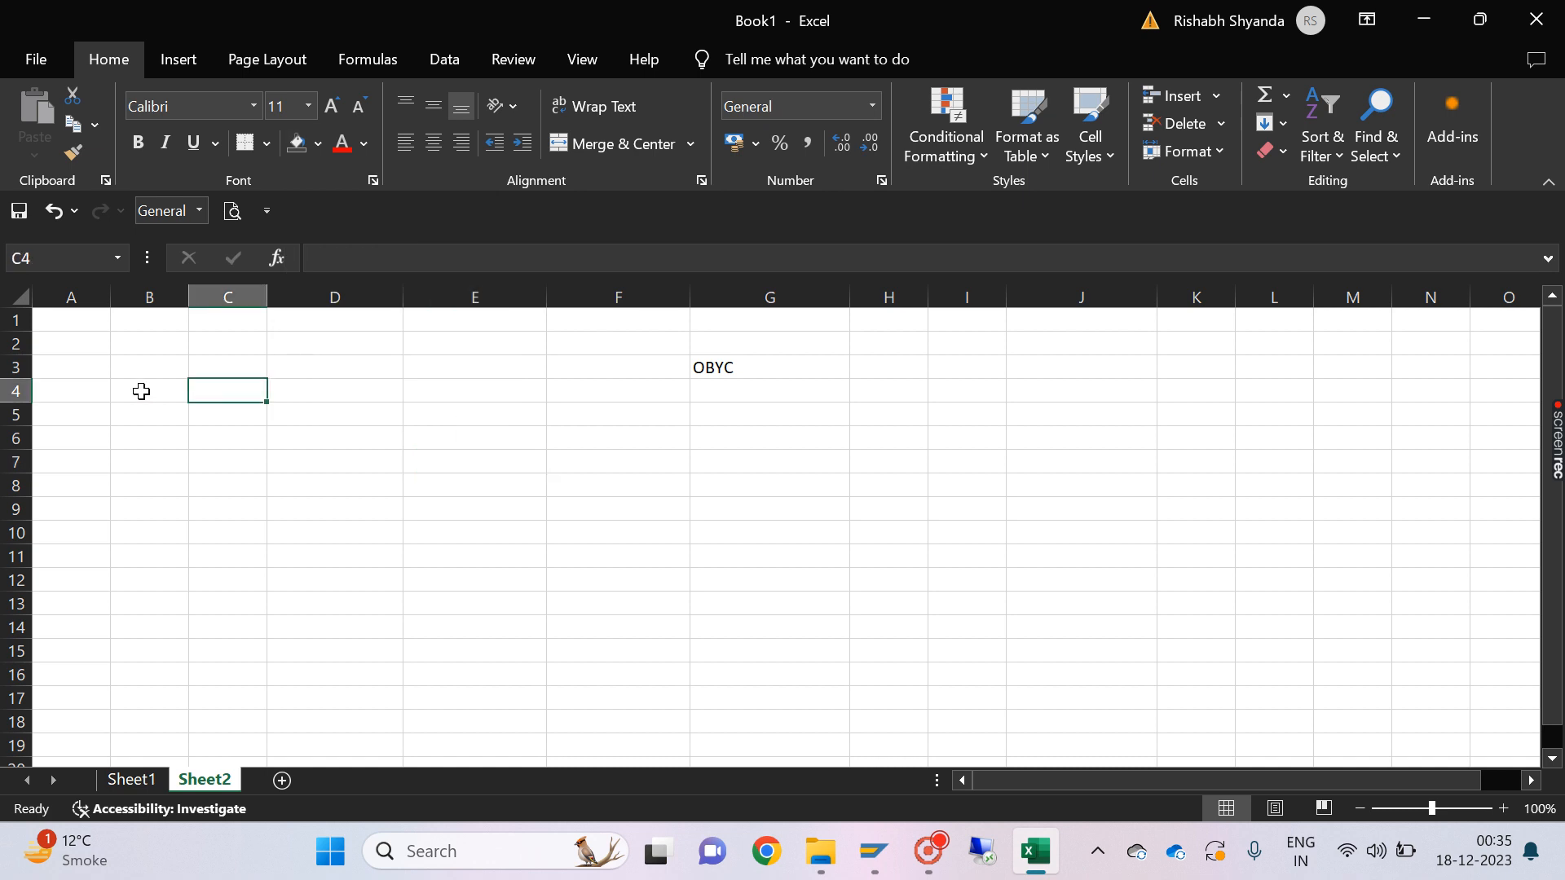
click(84, 388)
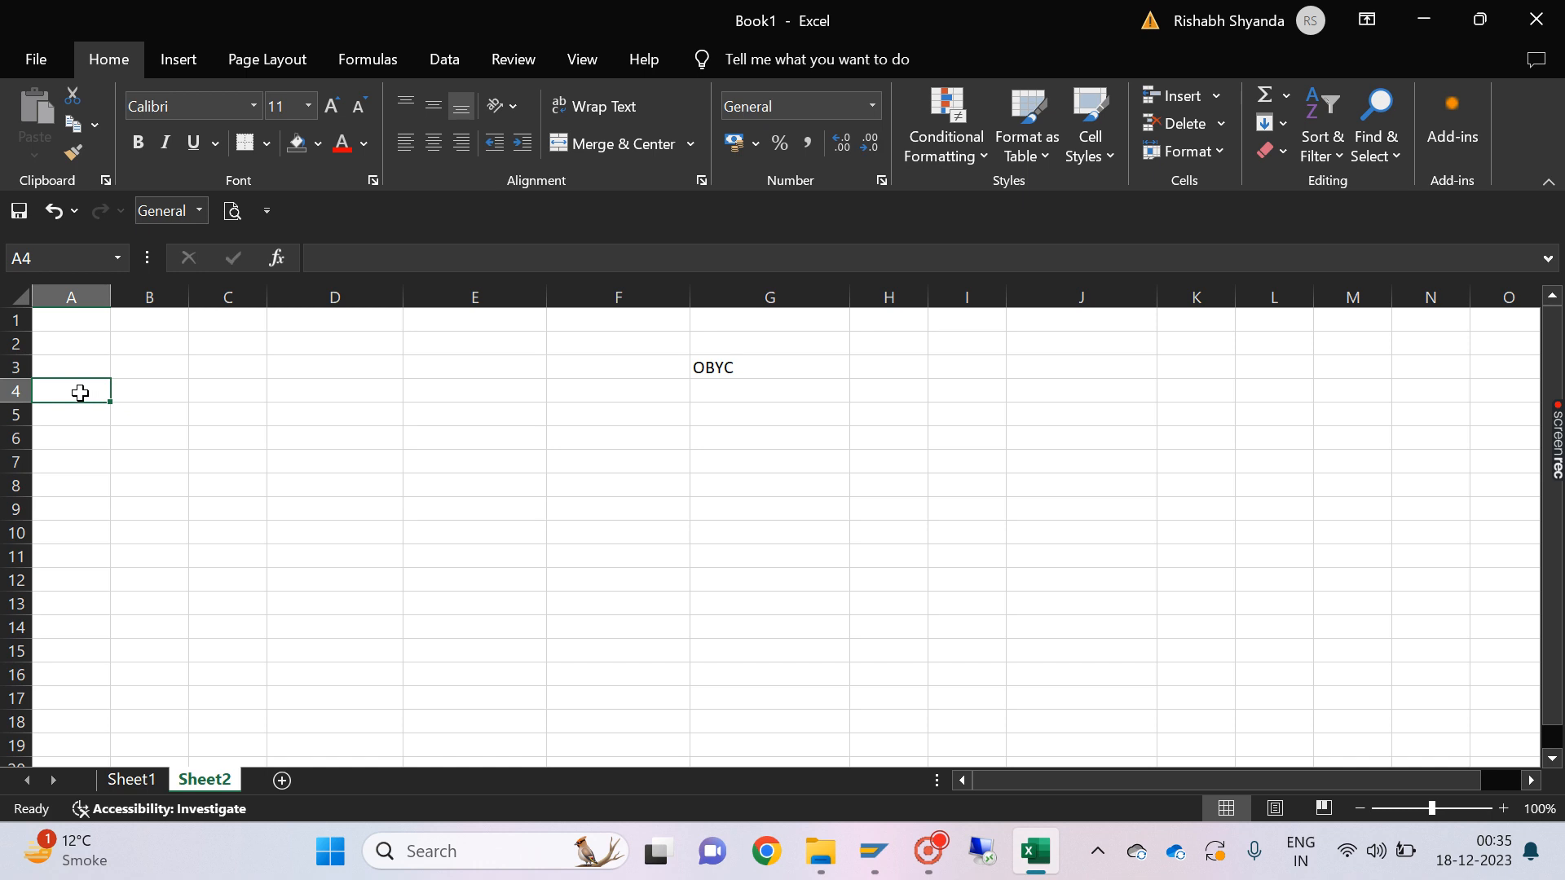
Step: Switch to the SAP Easy Access window and run transaction OBYC
mouse_move(874, 851)
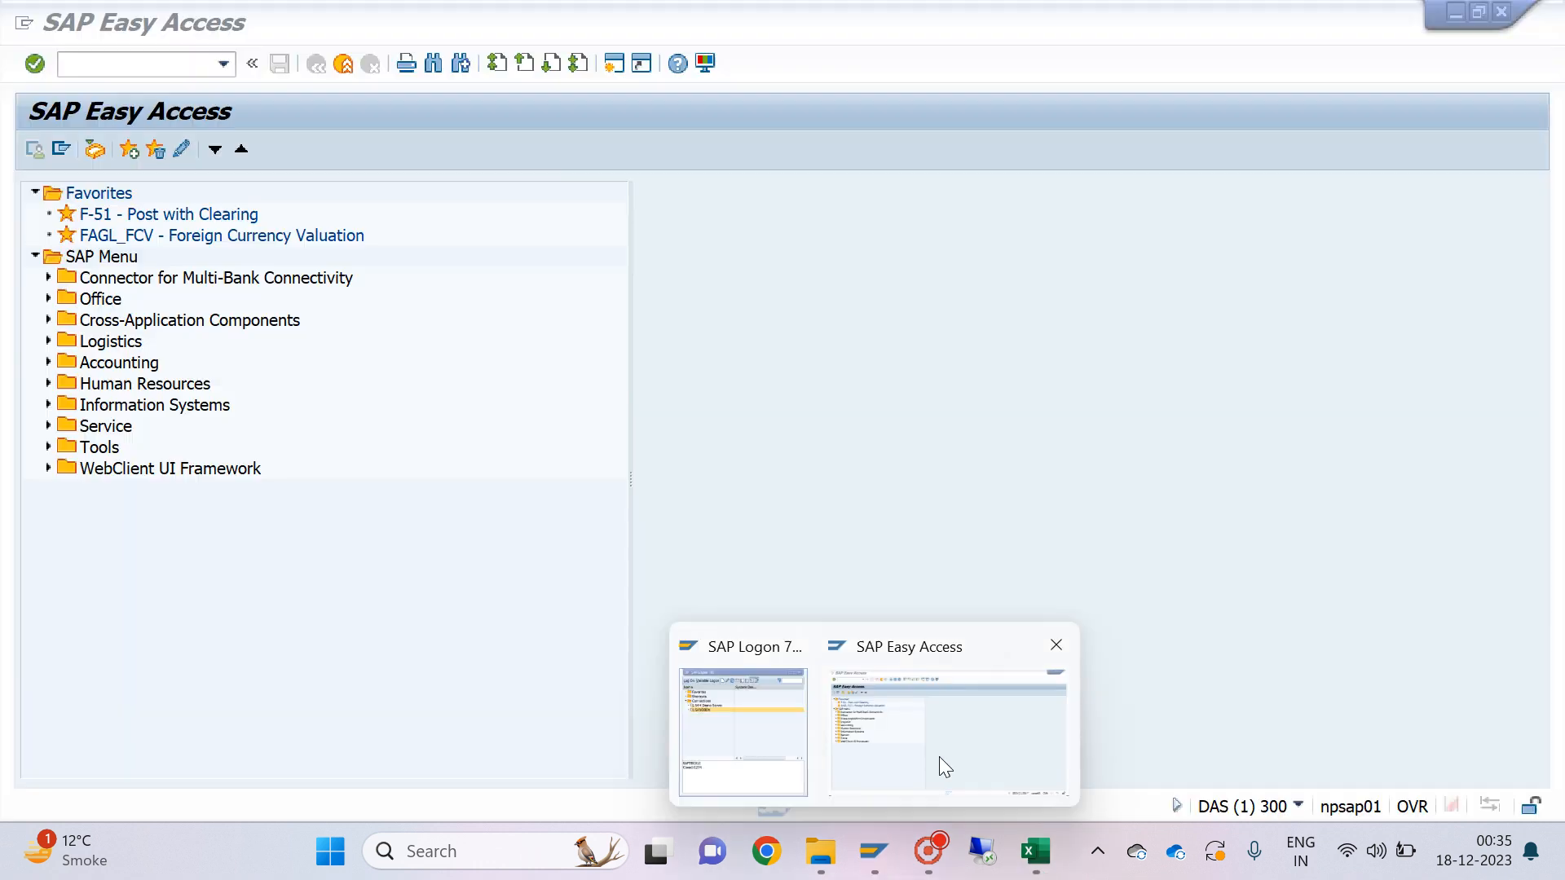
click(944, 767)
click(223, 74)
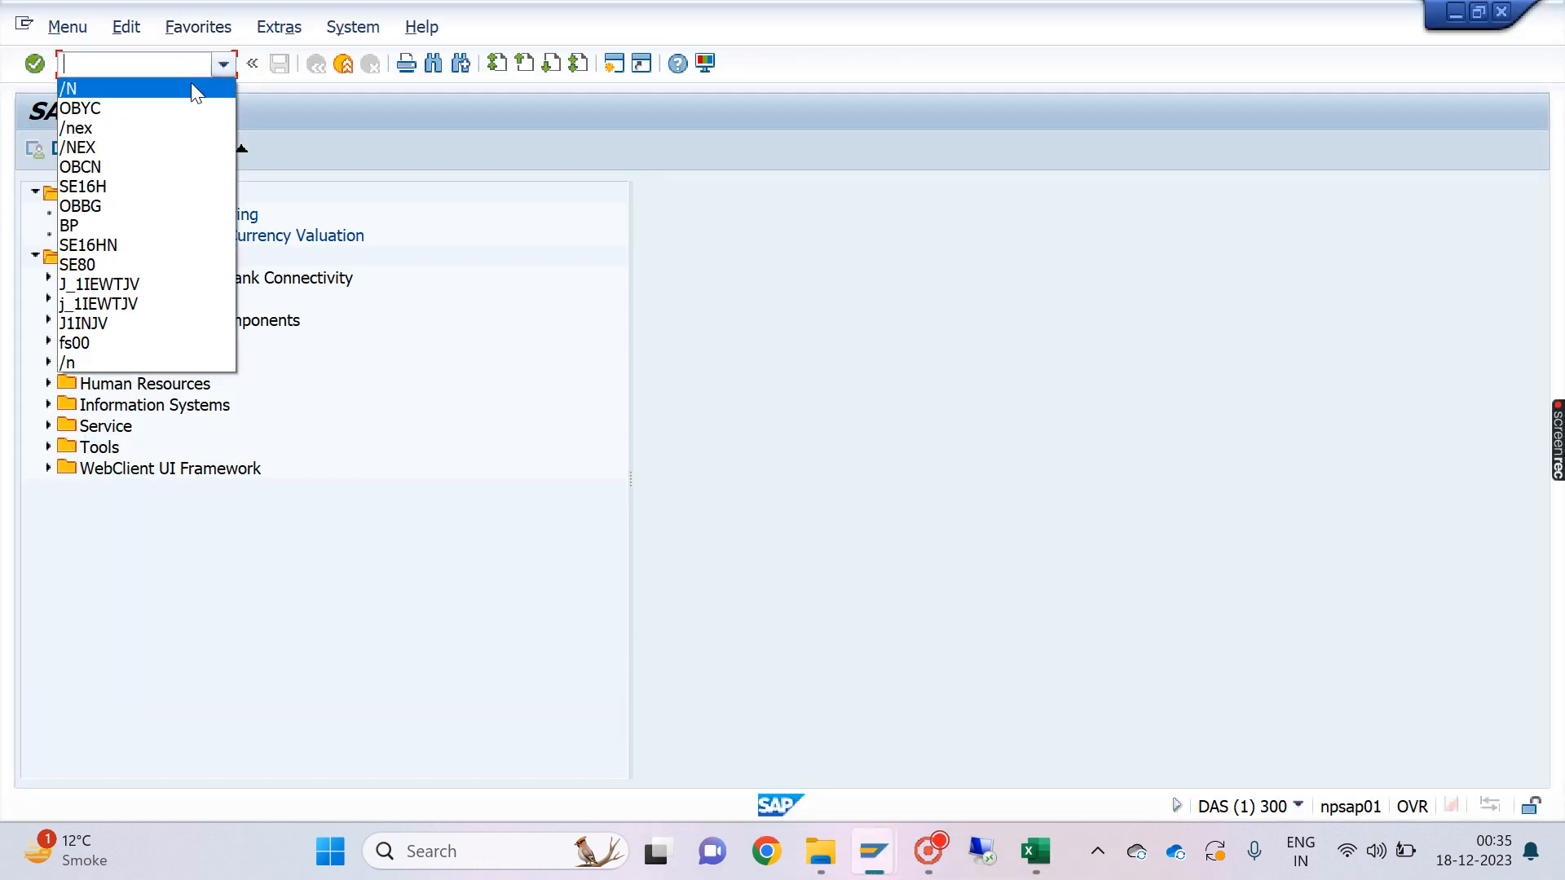
click(146, 104)
key(Return)
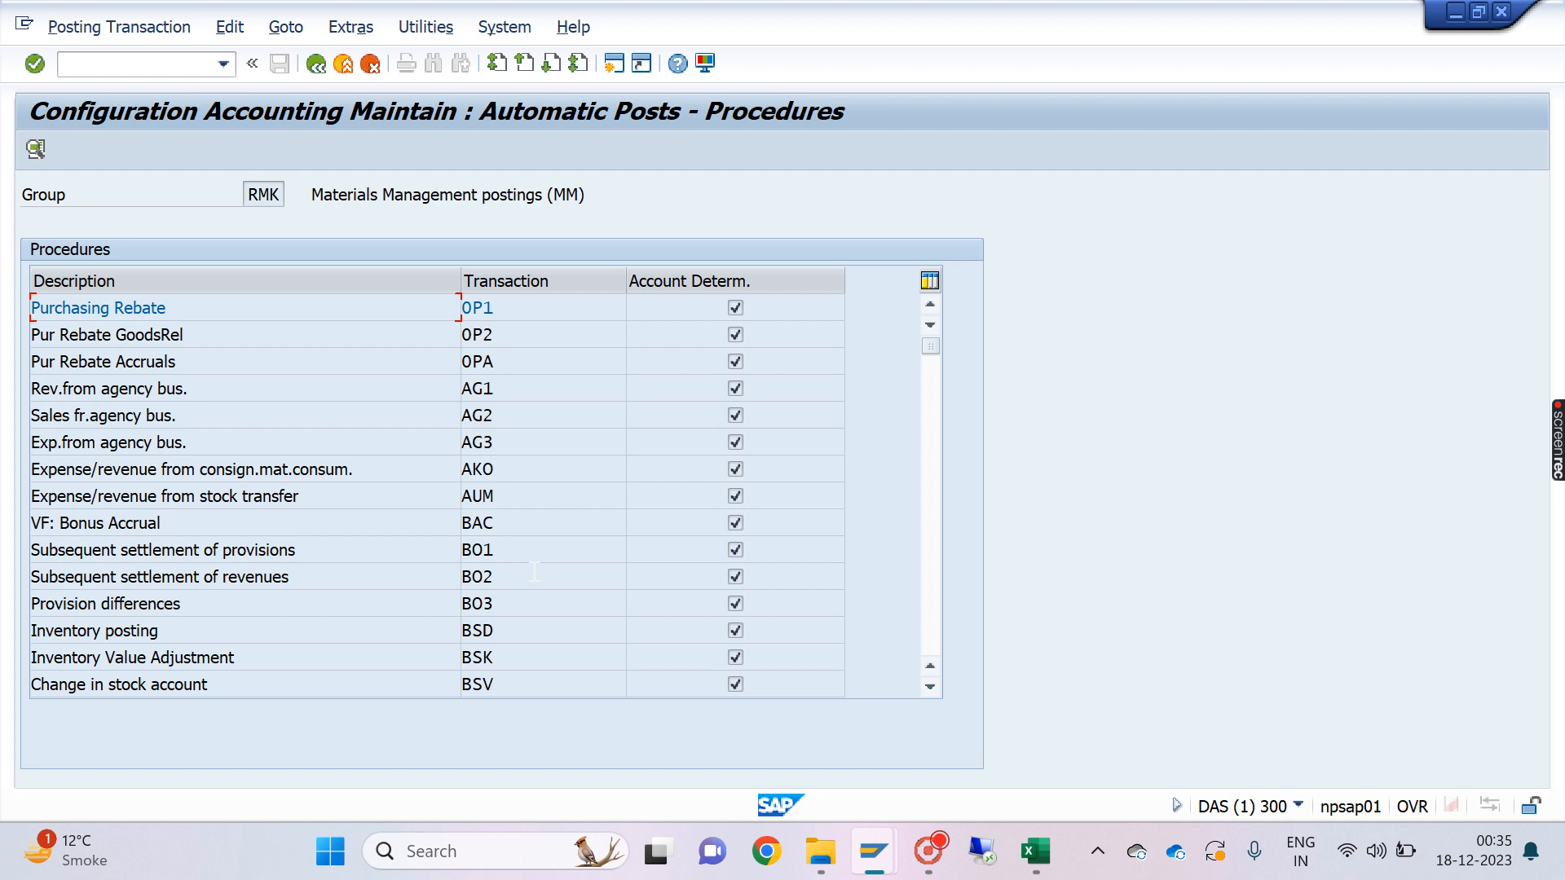
Step: Switch back to the Excel workbook and enter AUM in cell A4
key(alt+Tab)
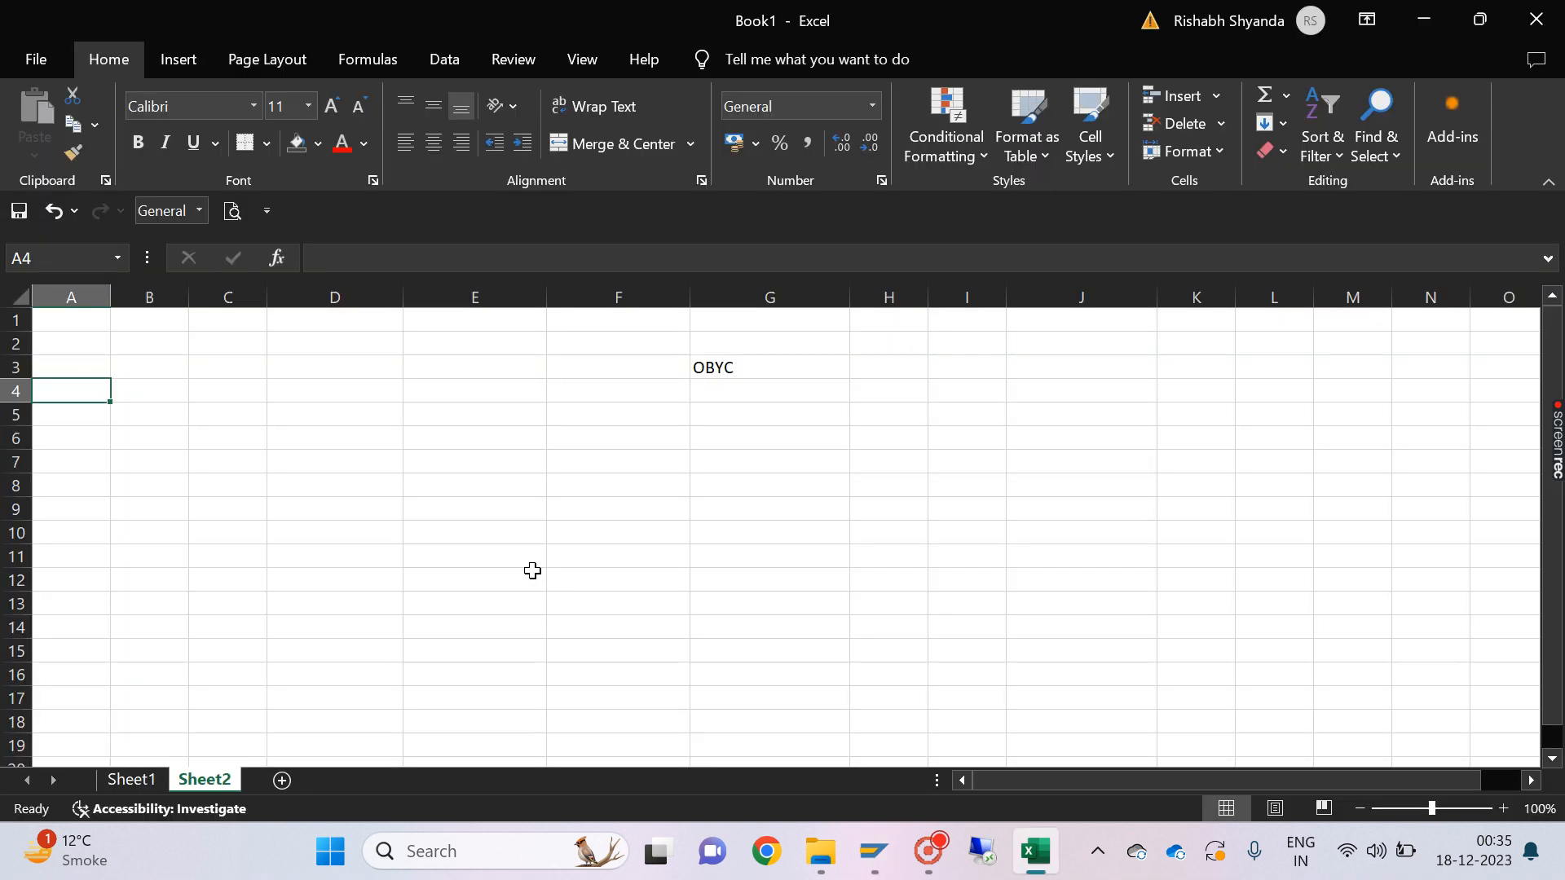
text(AUM)
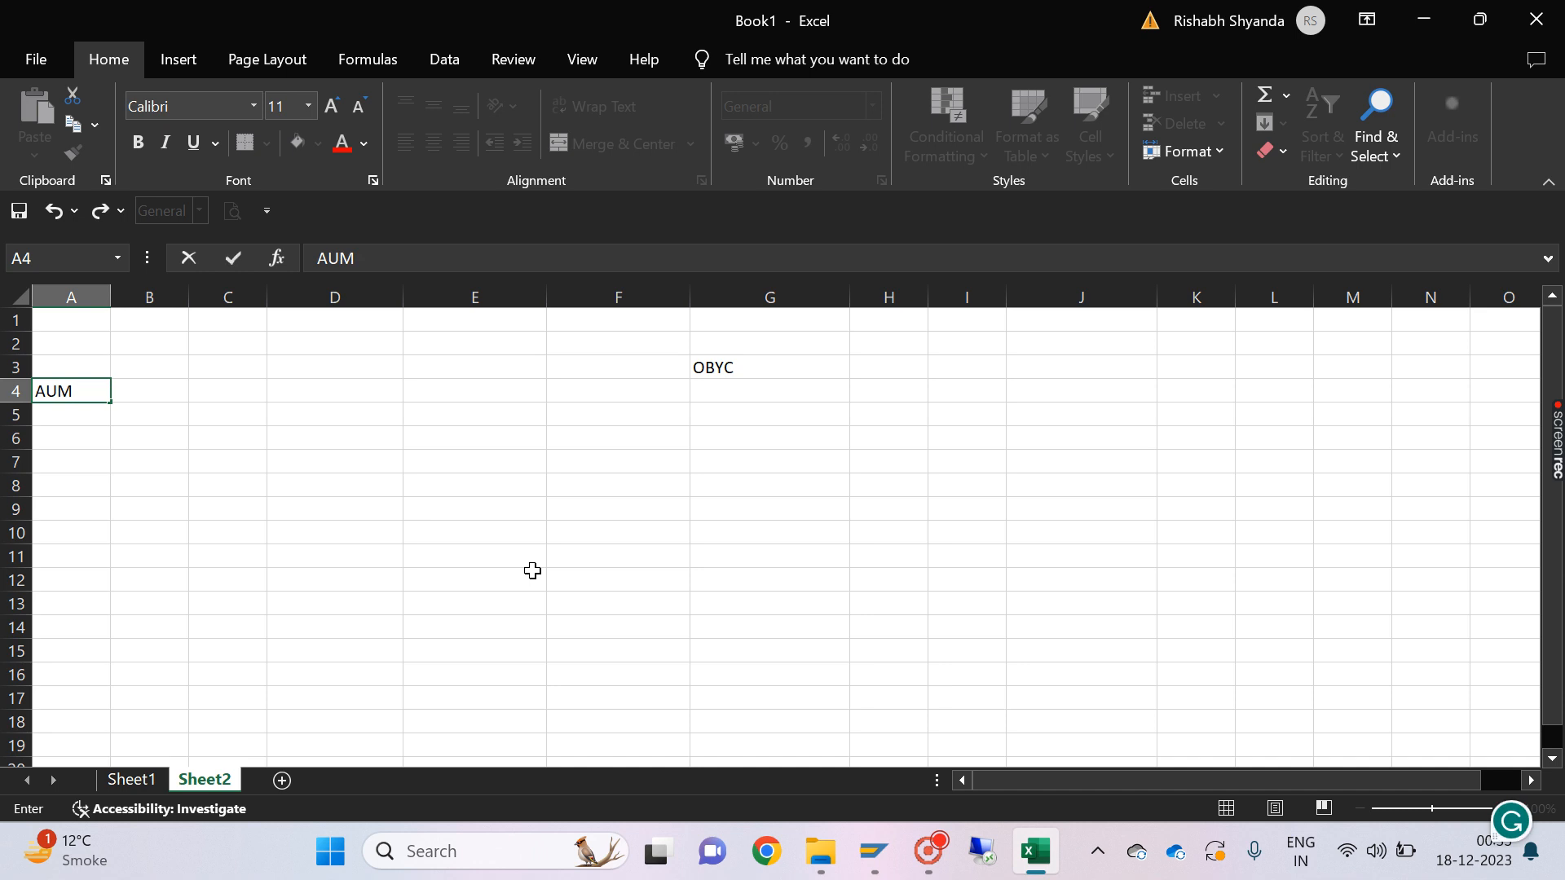
key(Return)
Step: Enter the heading TRANACTION in cell A3 above AUM and autofit the width of column A
key(Up)
key(Up)
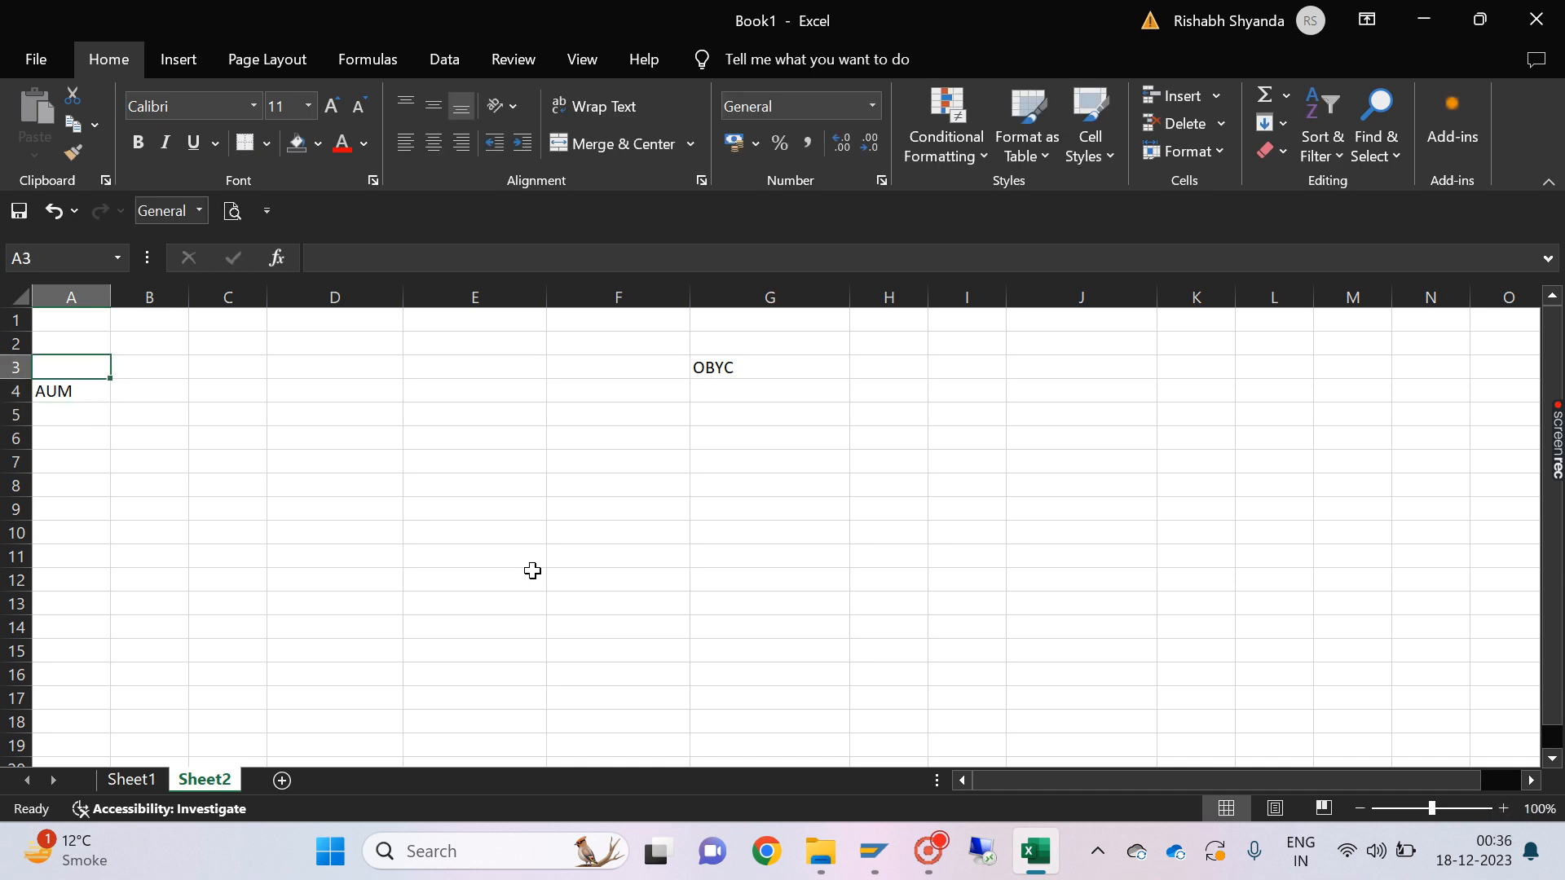
text(TR)
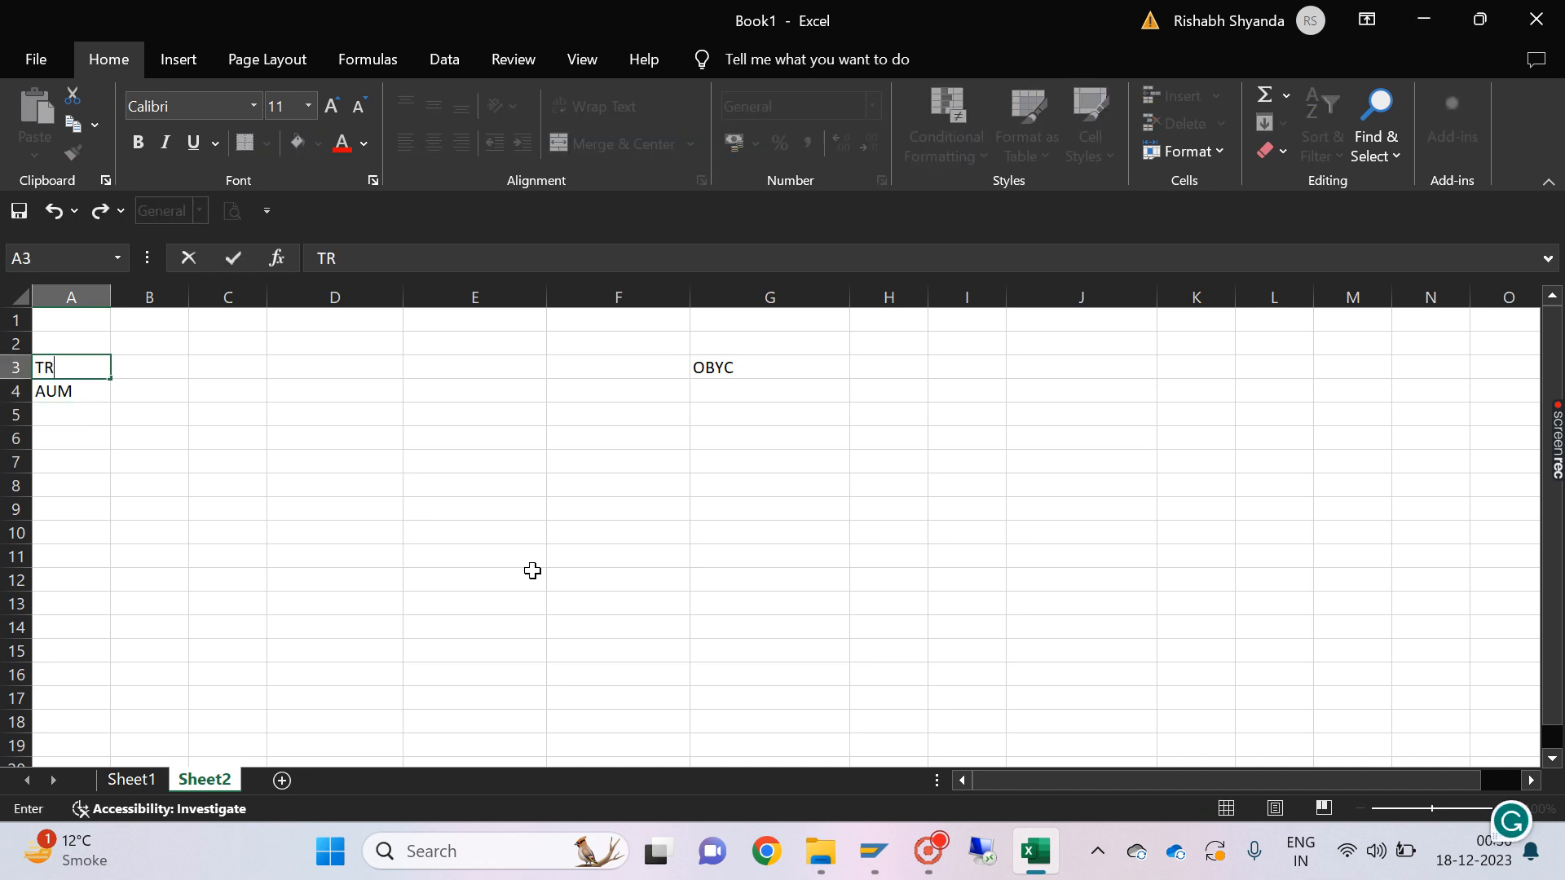
text(ANACTION)
key(Return)
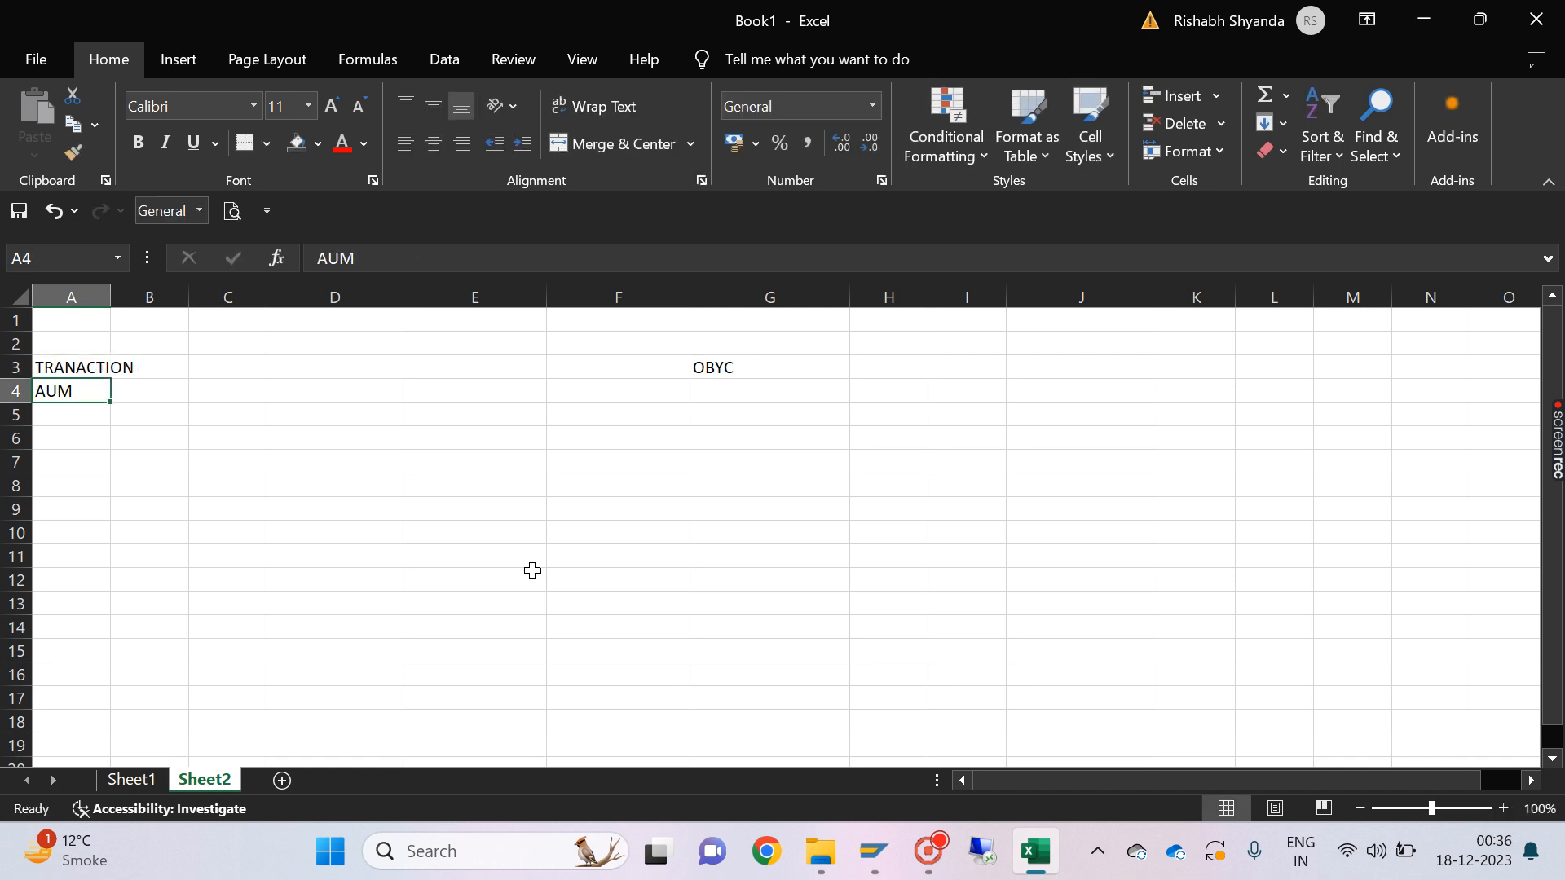
key(Up)
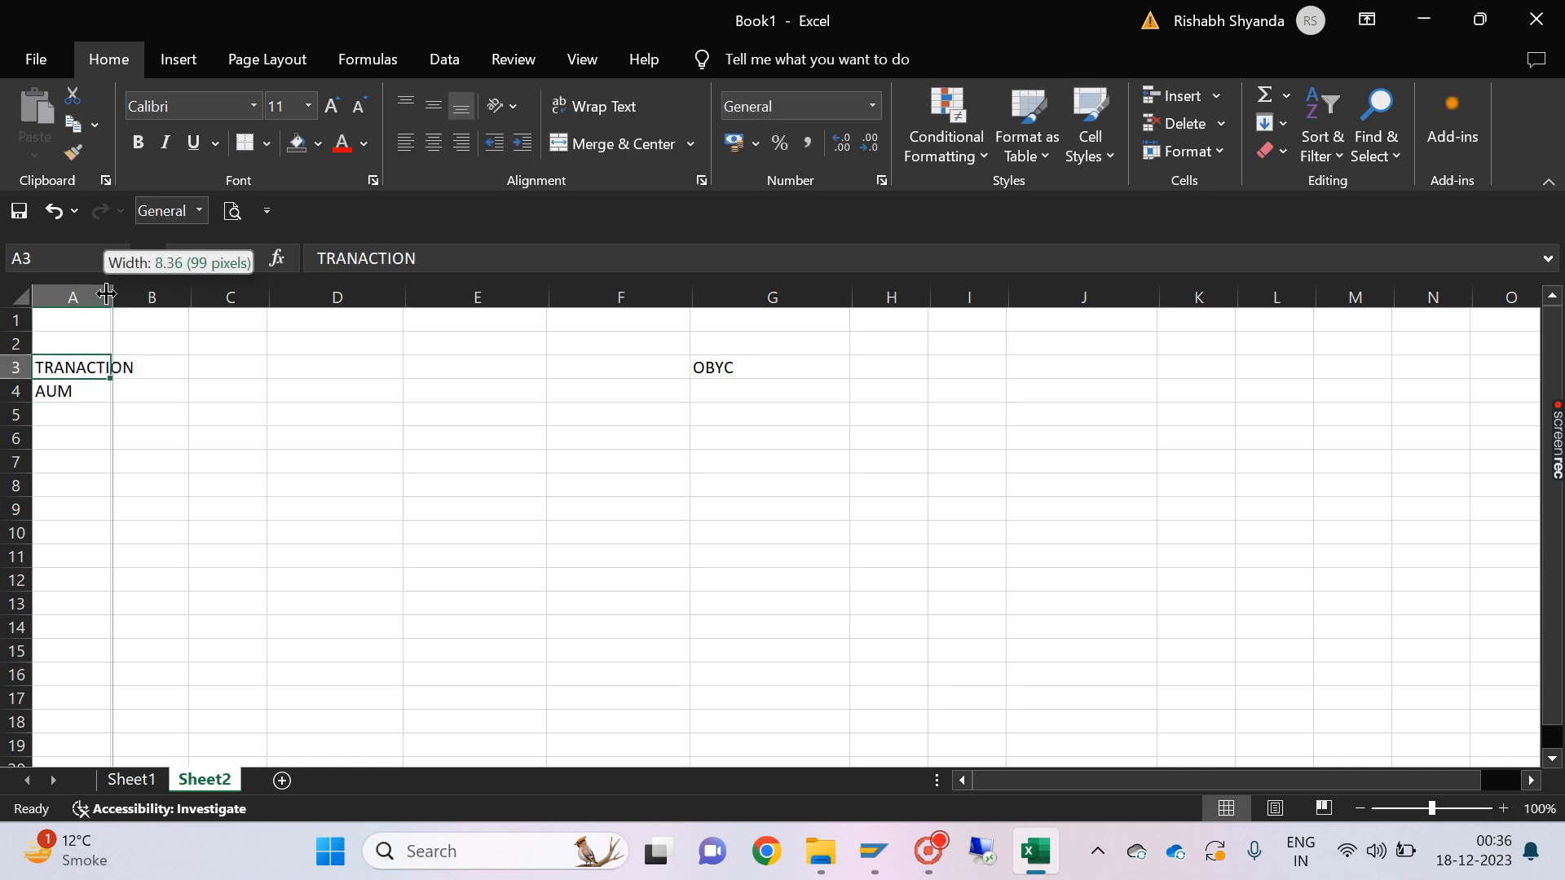
double_click(103, 285)
Step: Enter EXP AND REVE FROM STOCK TRANSFER in cell B4 beside AUM and autofit the width of column B
click(167, 392)
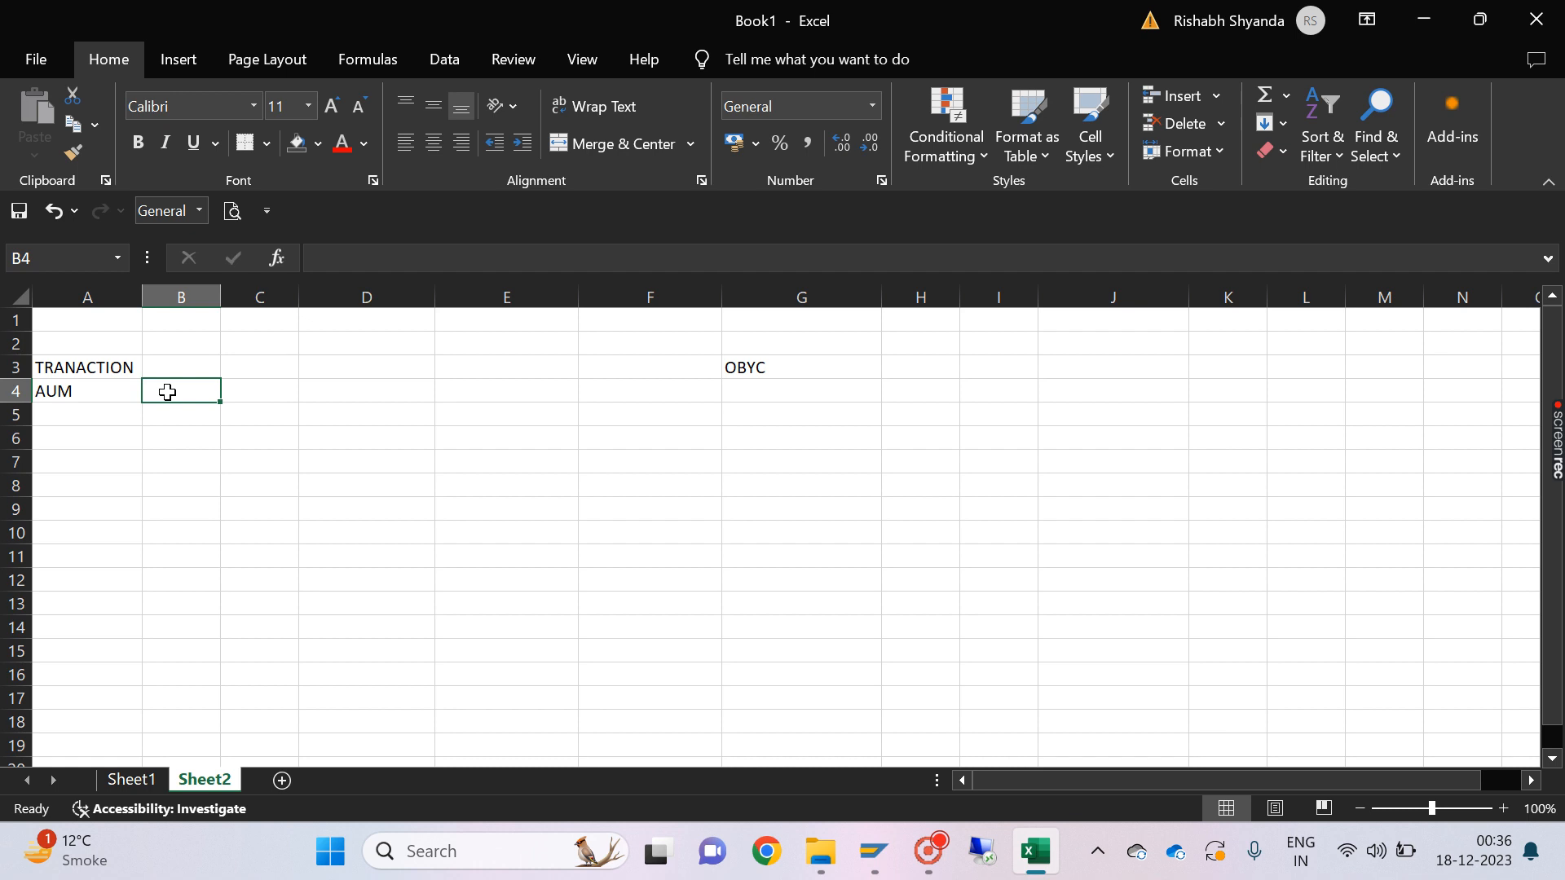
text(E)
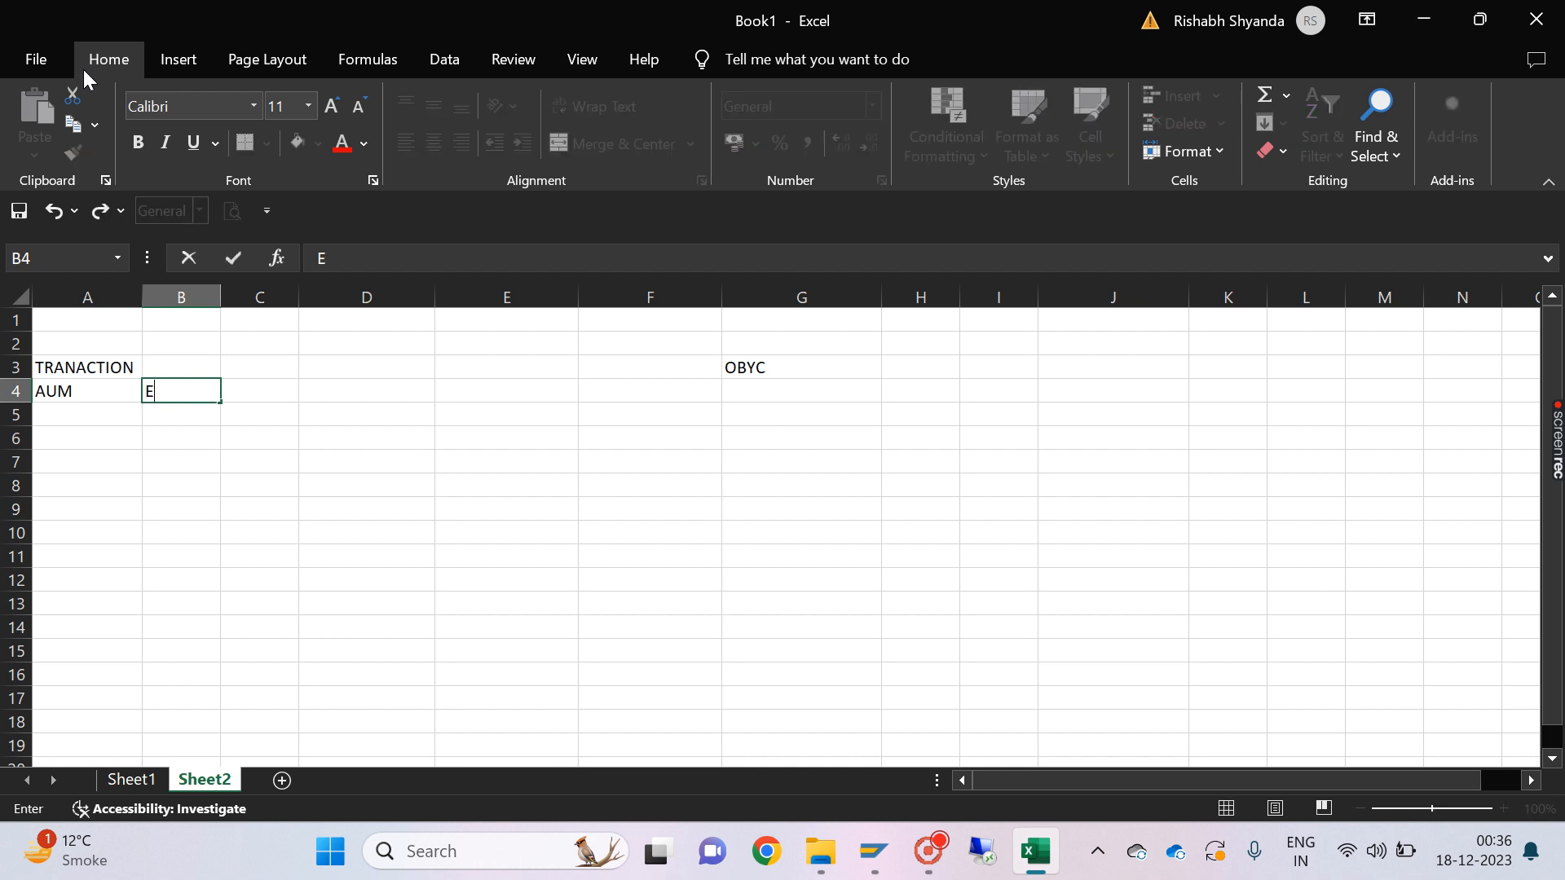
text(XP )
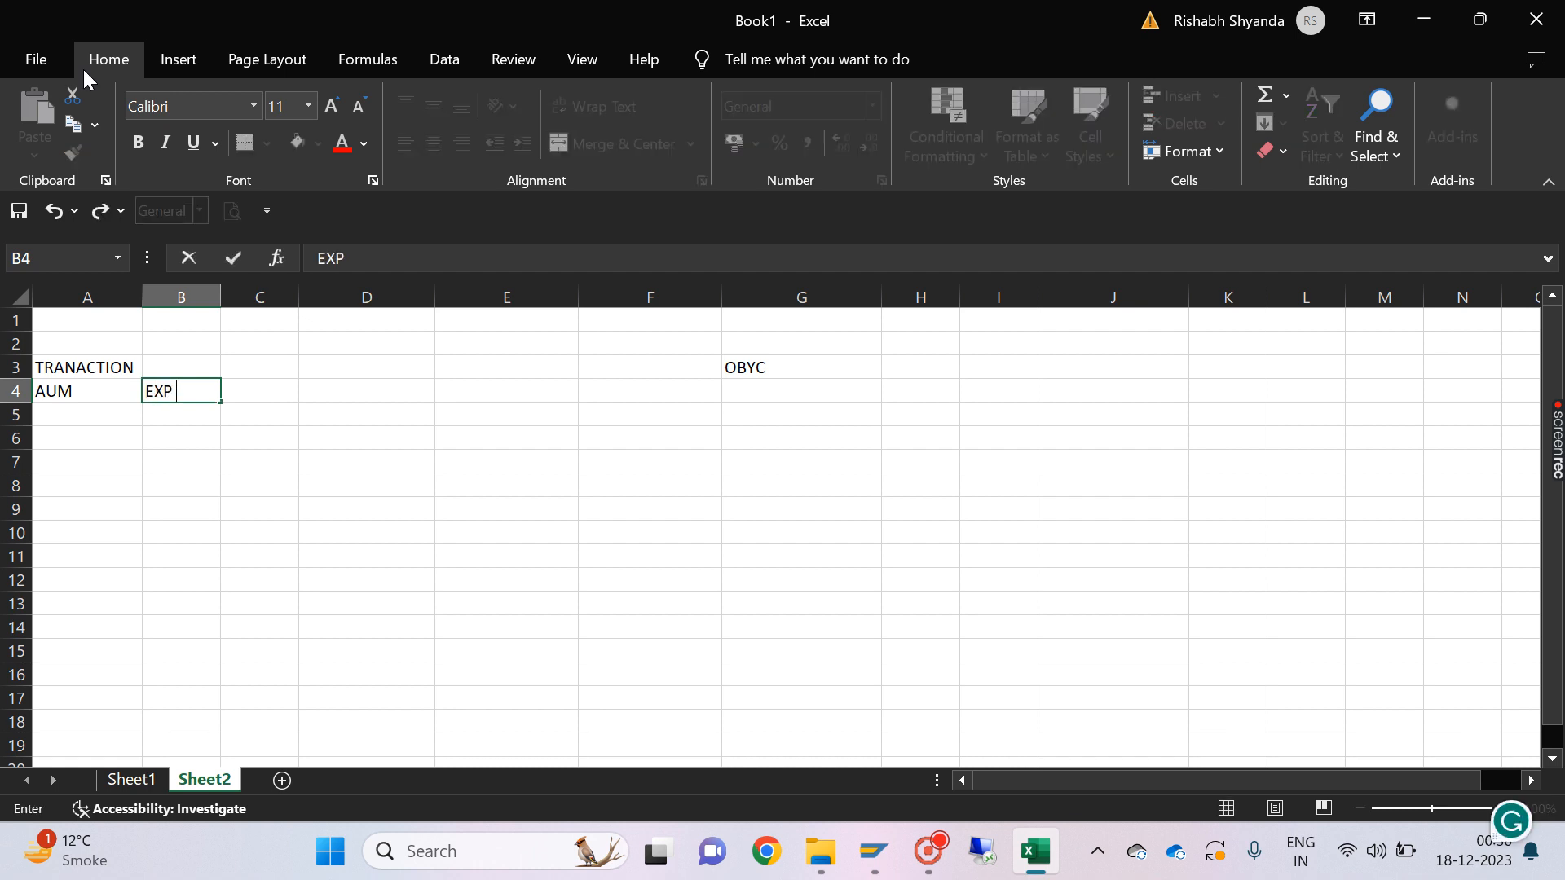
text(AND REV)
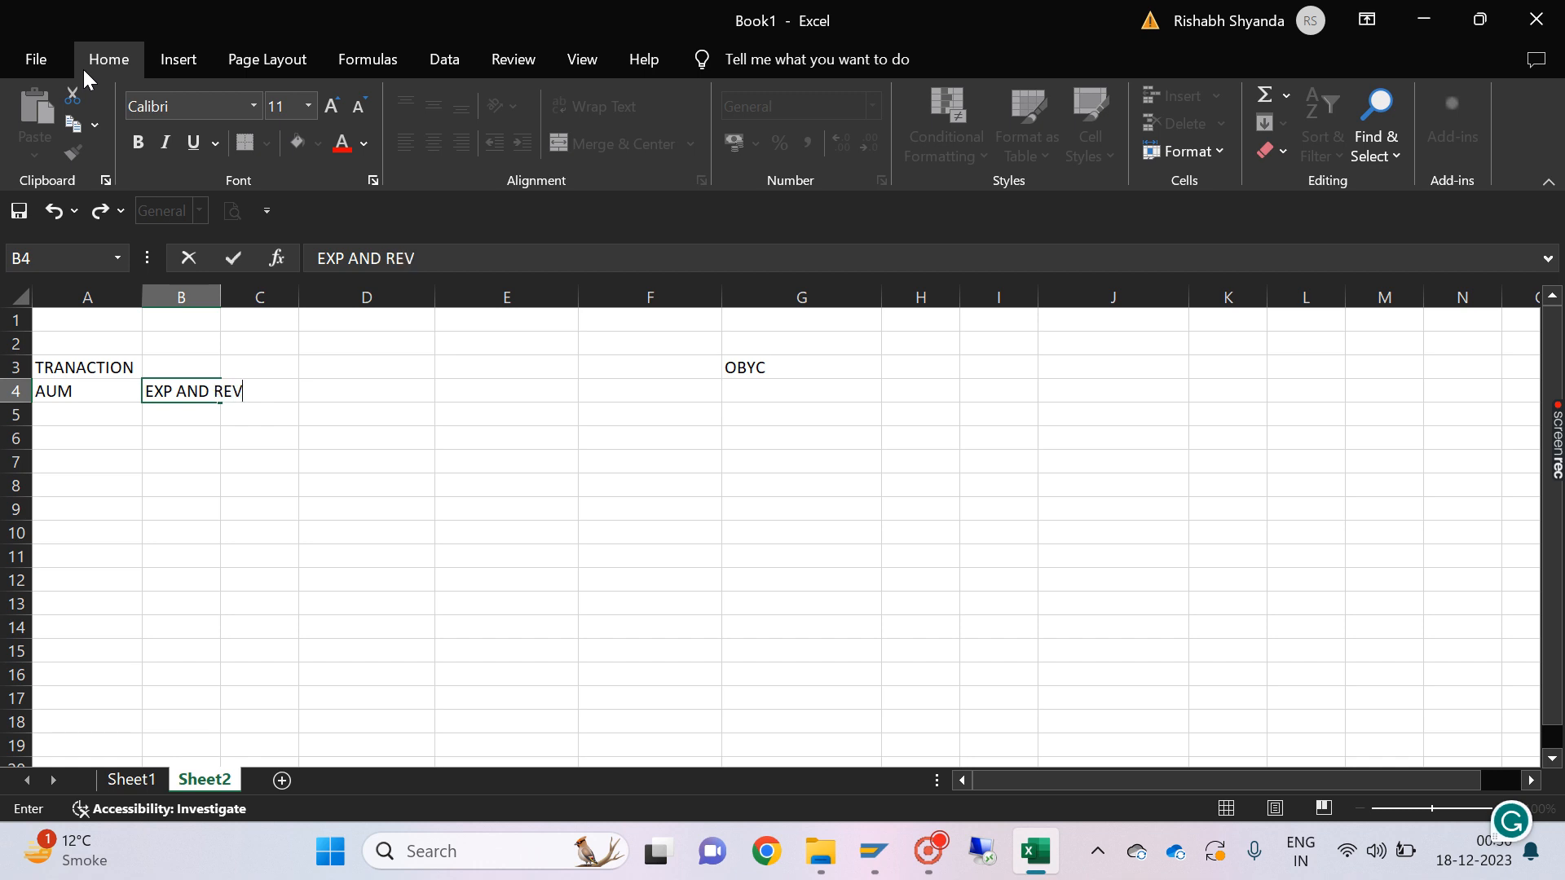
text(E FROM STOCK TRANSGER)
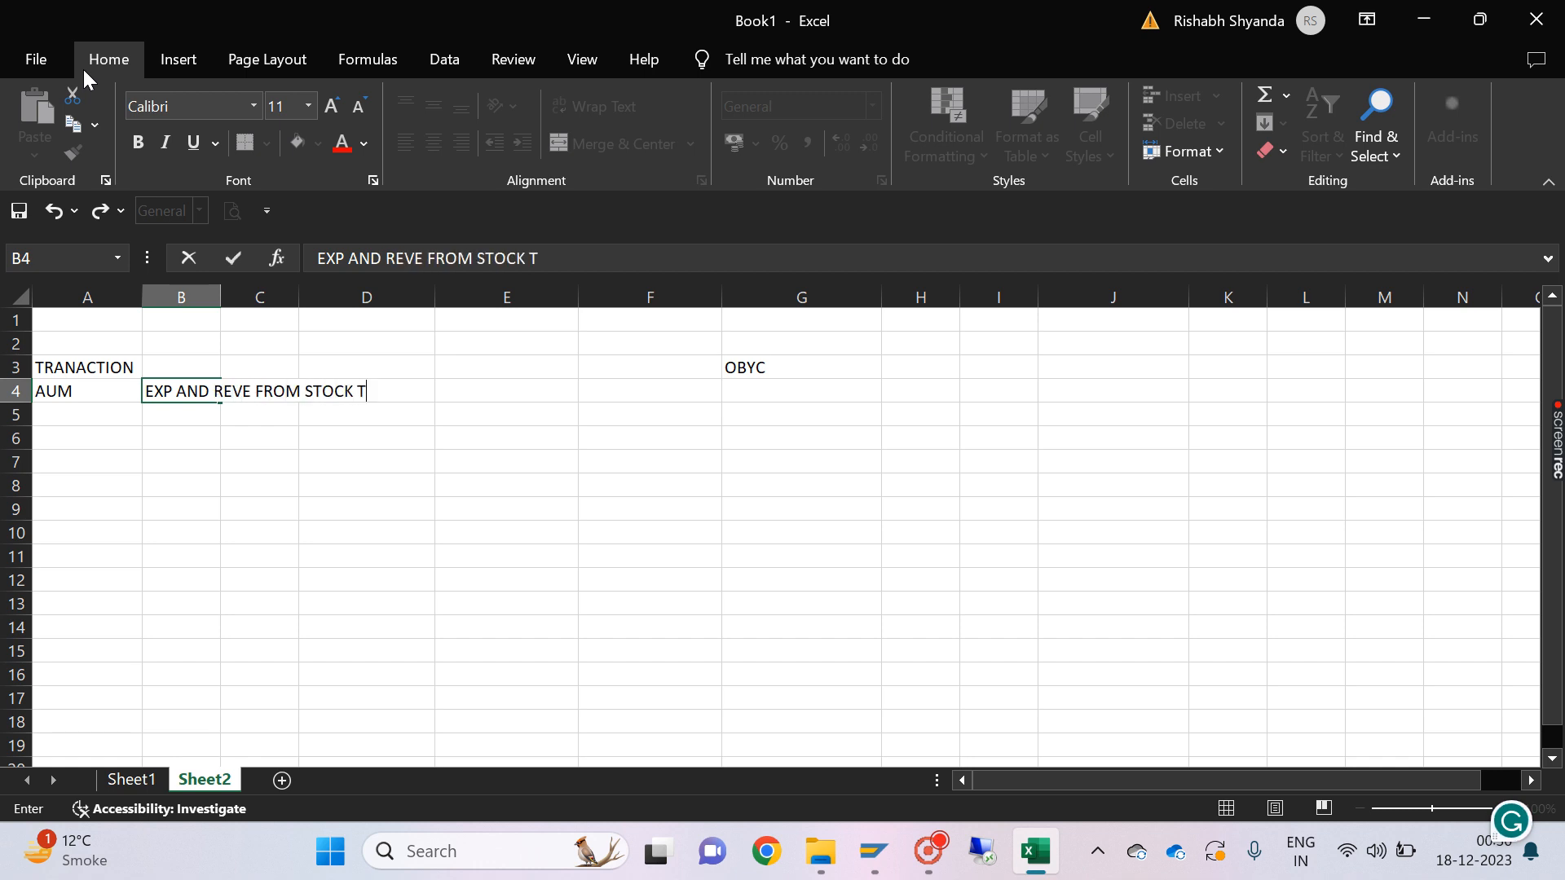
key(BackSpace)
key(BackSpace)
key(BackSpace)
text(FER)
key(Up)
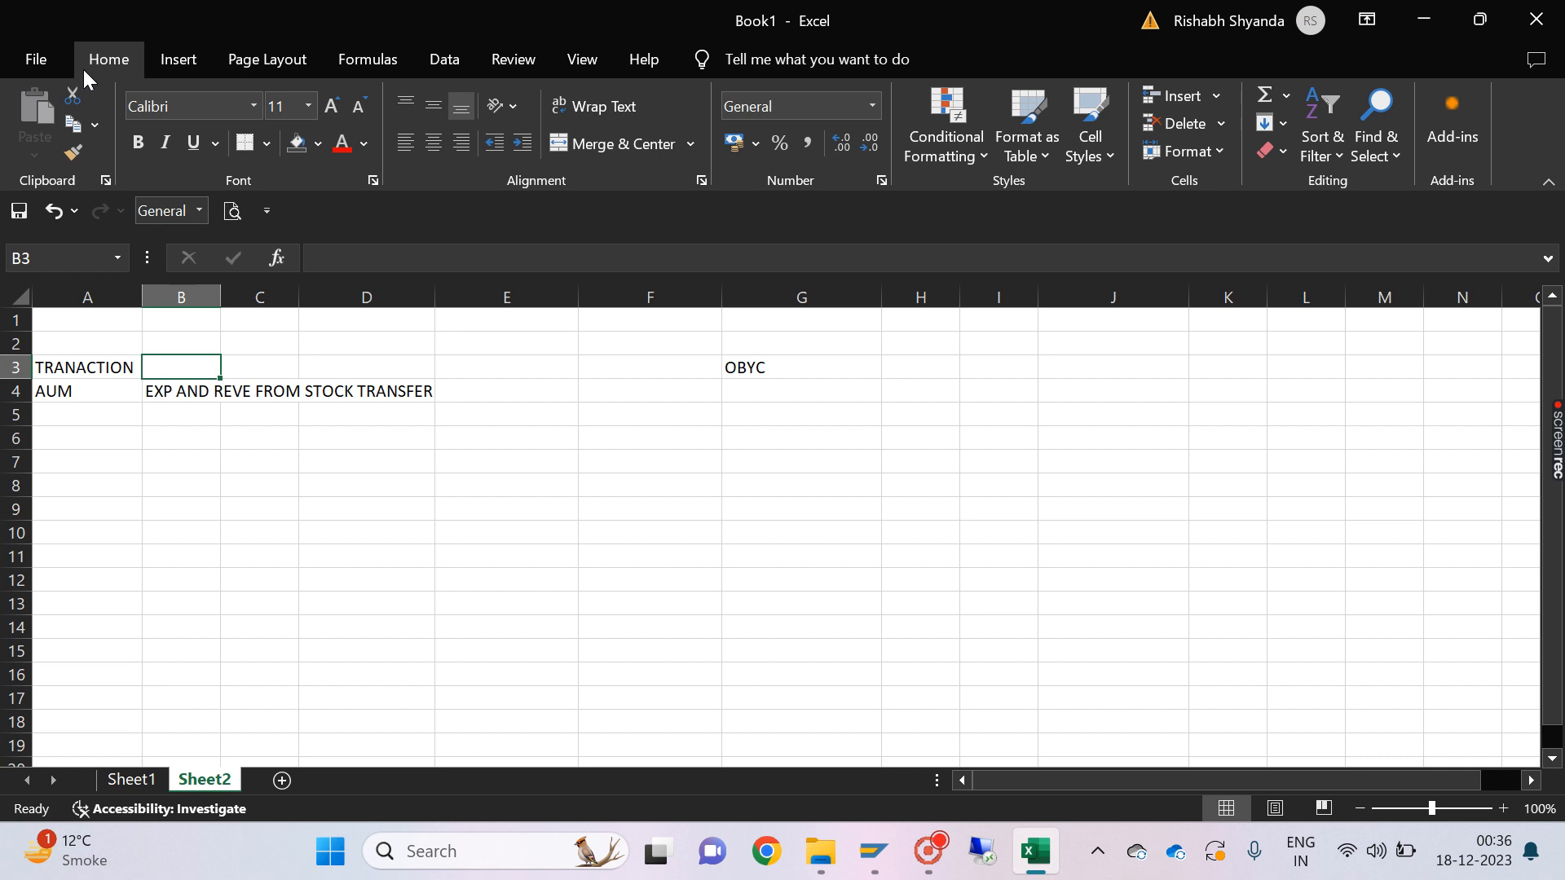
double_click(222, 297)
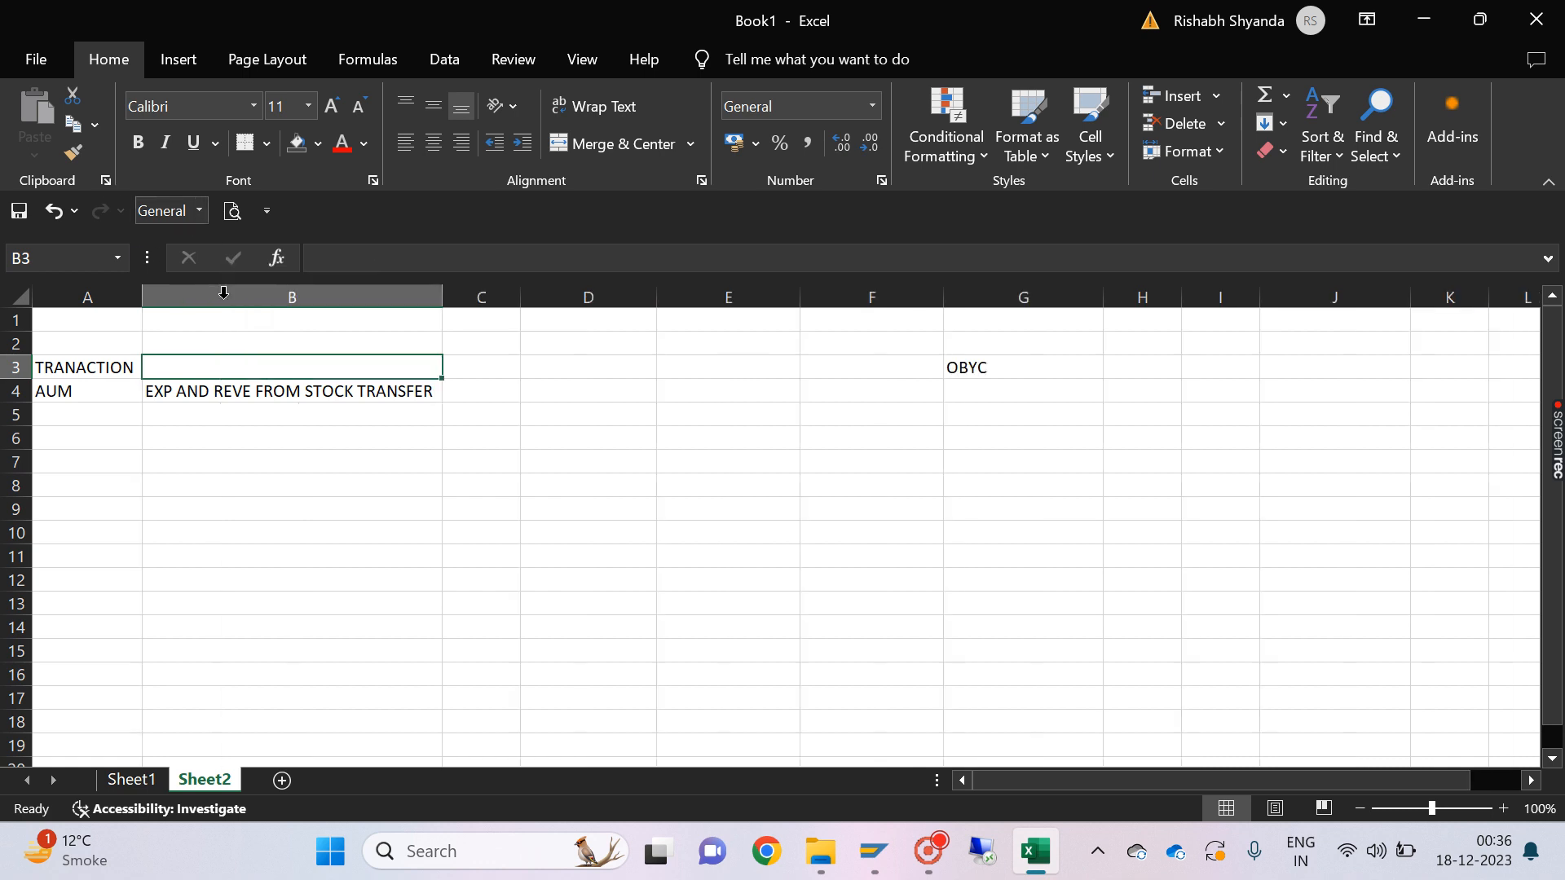
Step: Enter 10 in cell D7 and 1000 in cell D6 directly above it
click(554, 392)
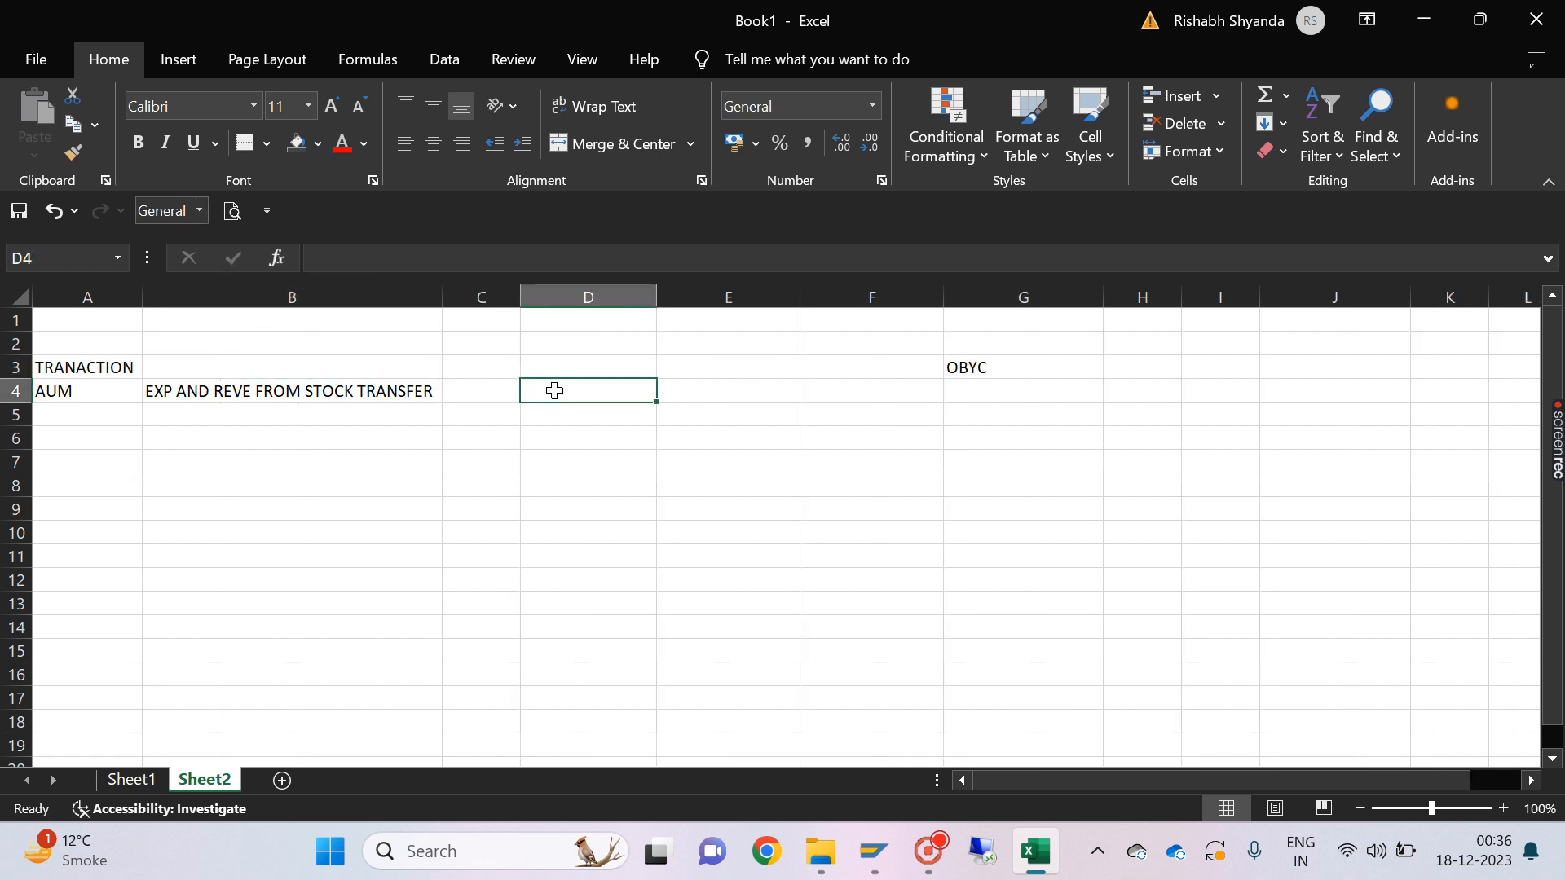
click(556, 462)
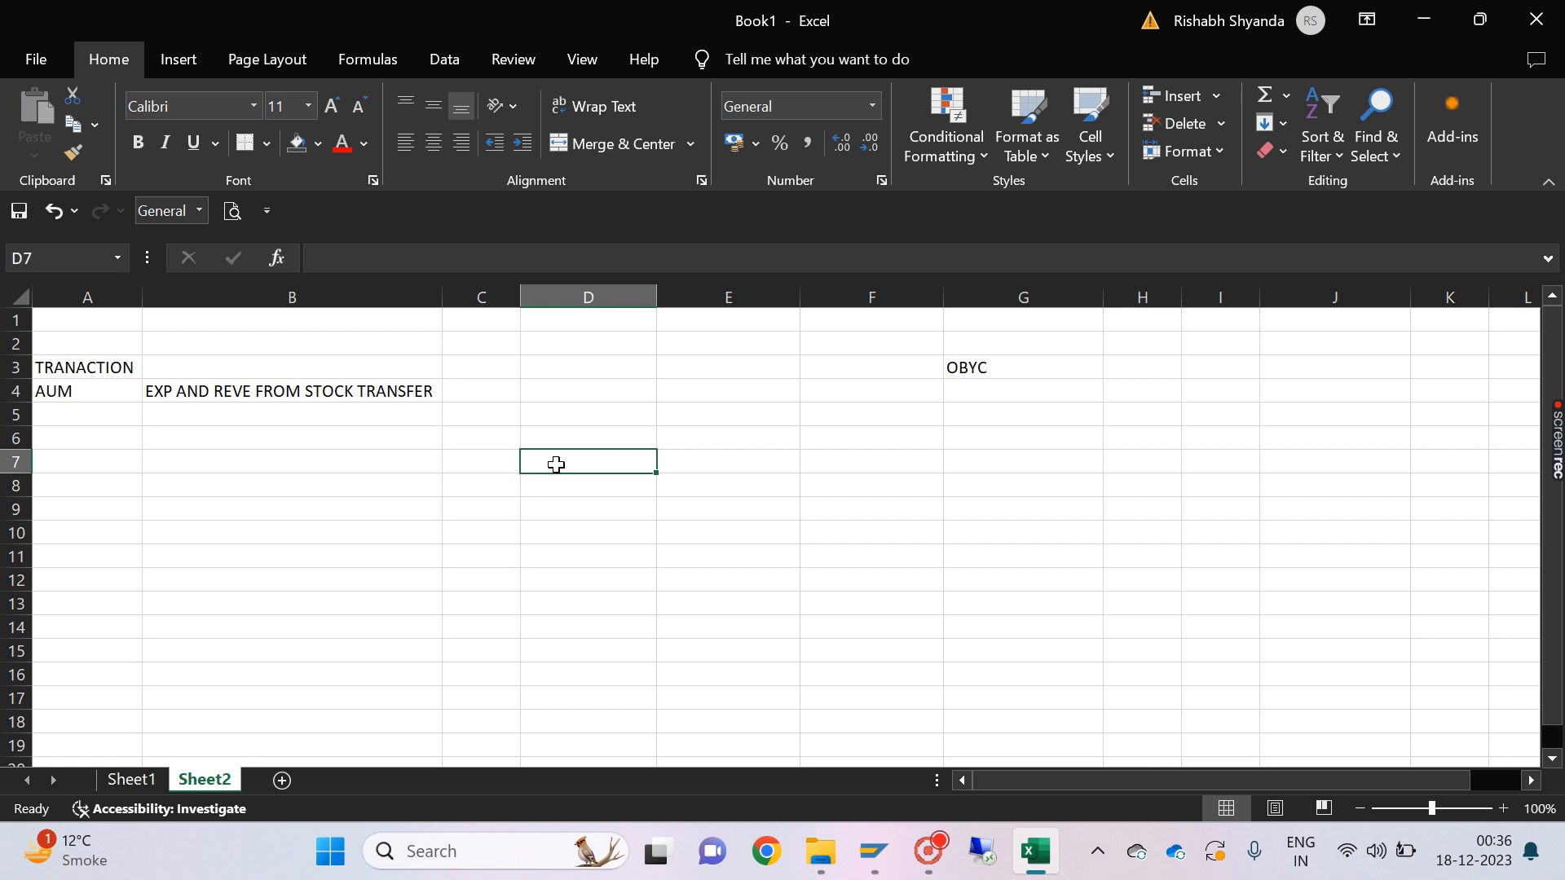
text(10)
click(581, 438)
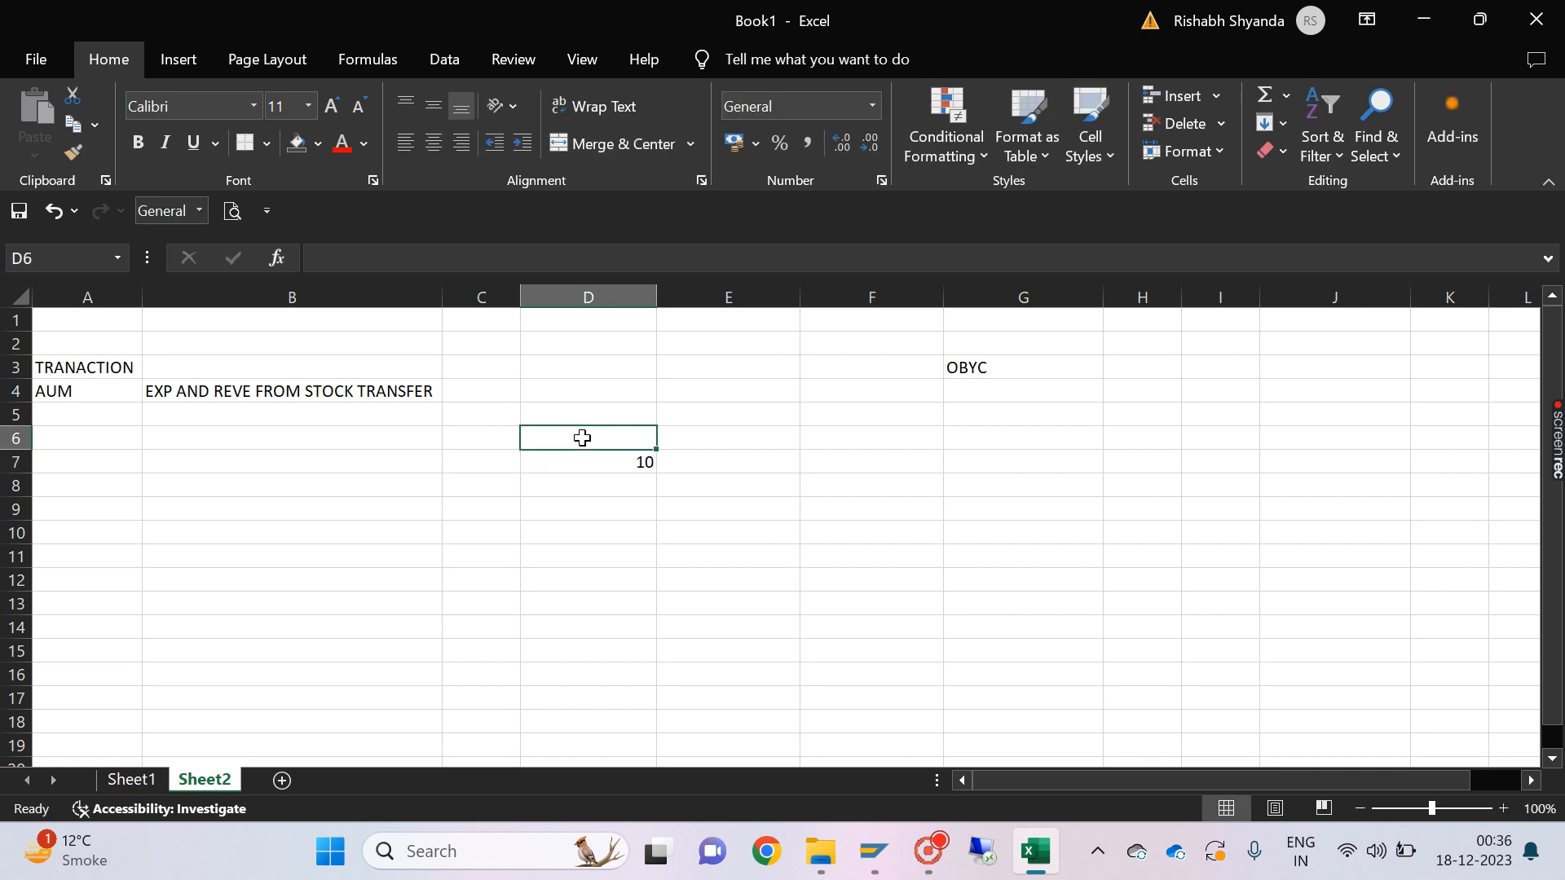
text(1000)
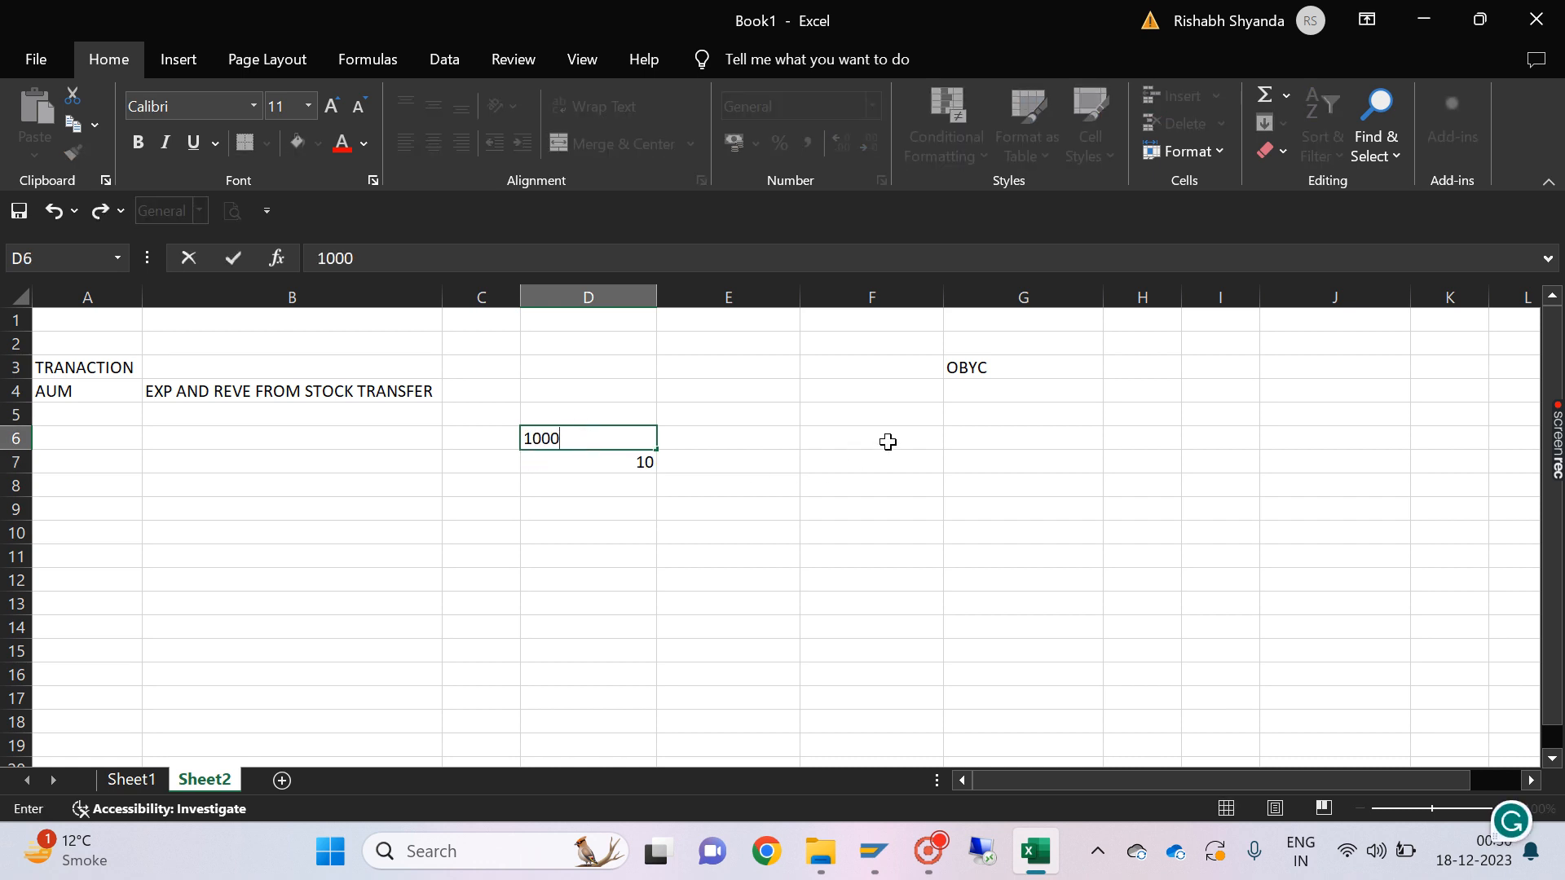
Step: Enter 2000 in cell F6 and 12 in cell F7 below it
click(887, 442)
text(2000)
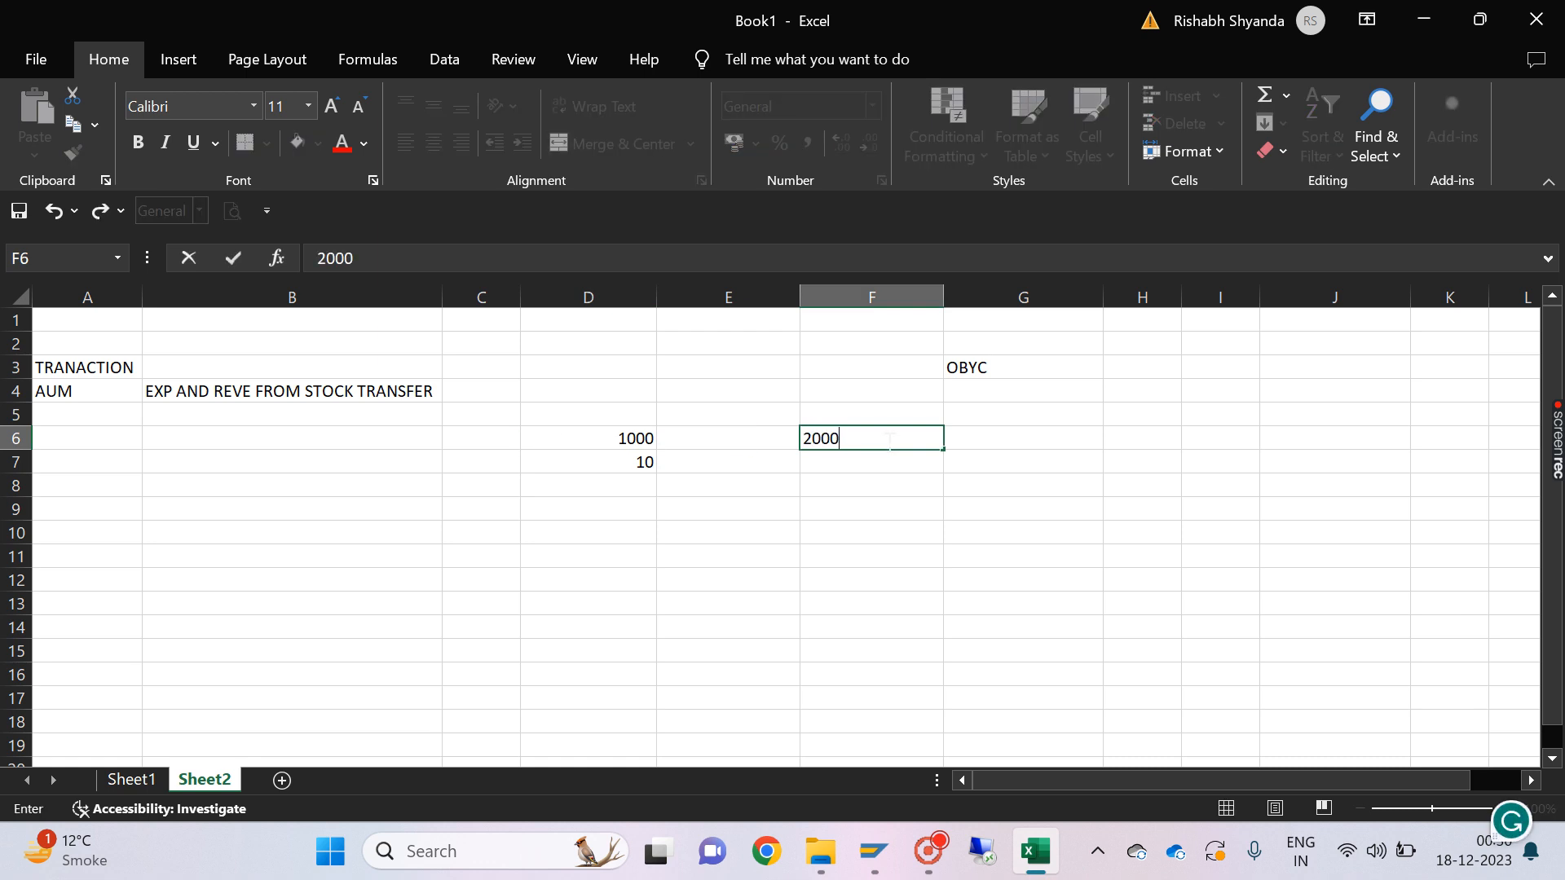
click(862, 457)
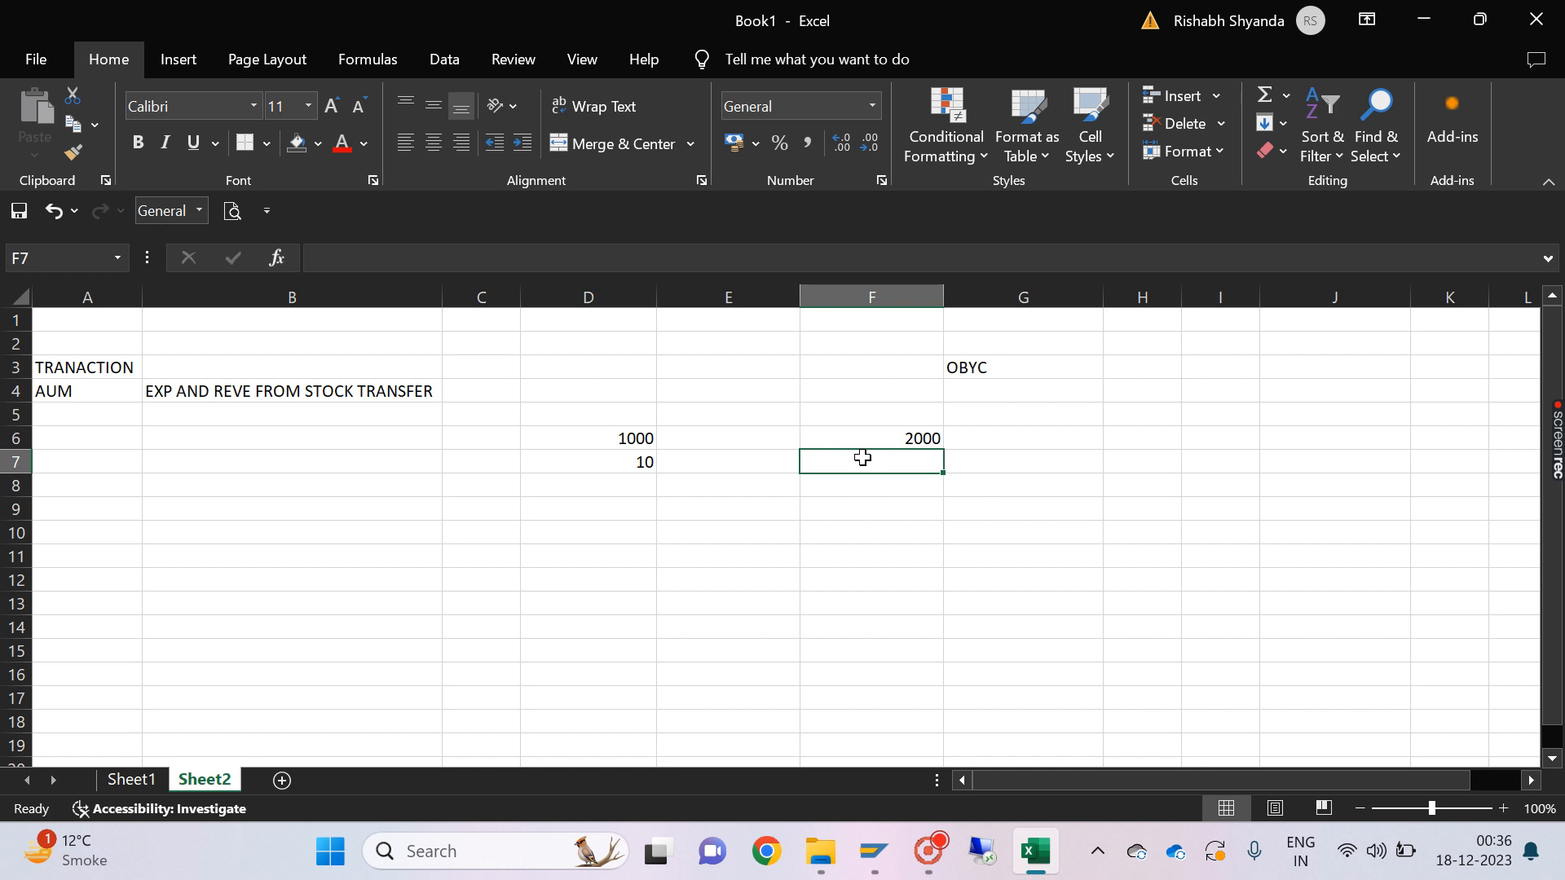
text(12)
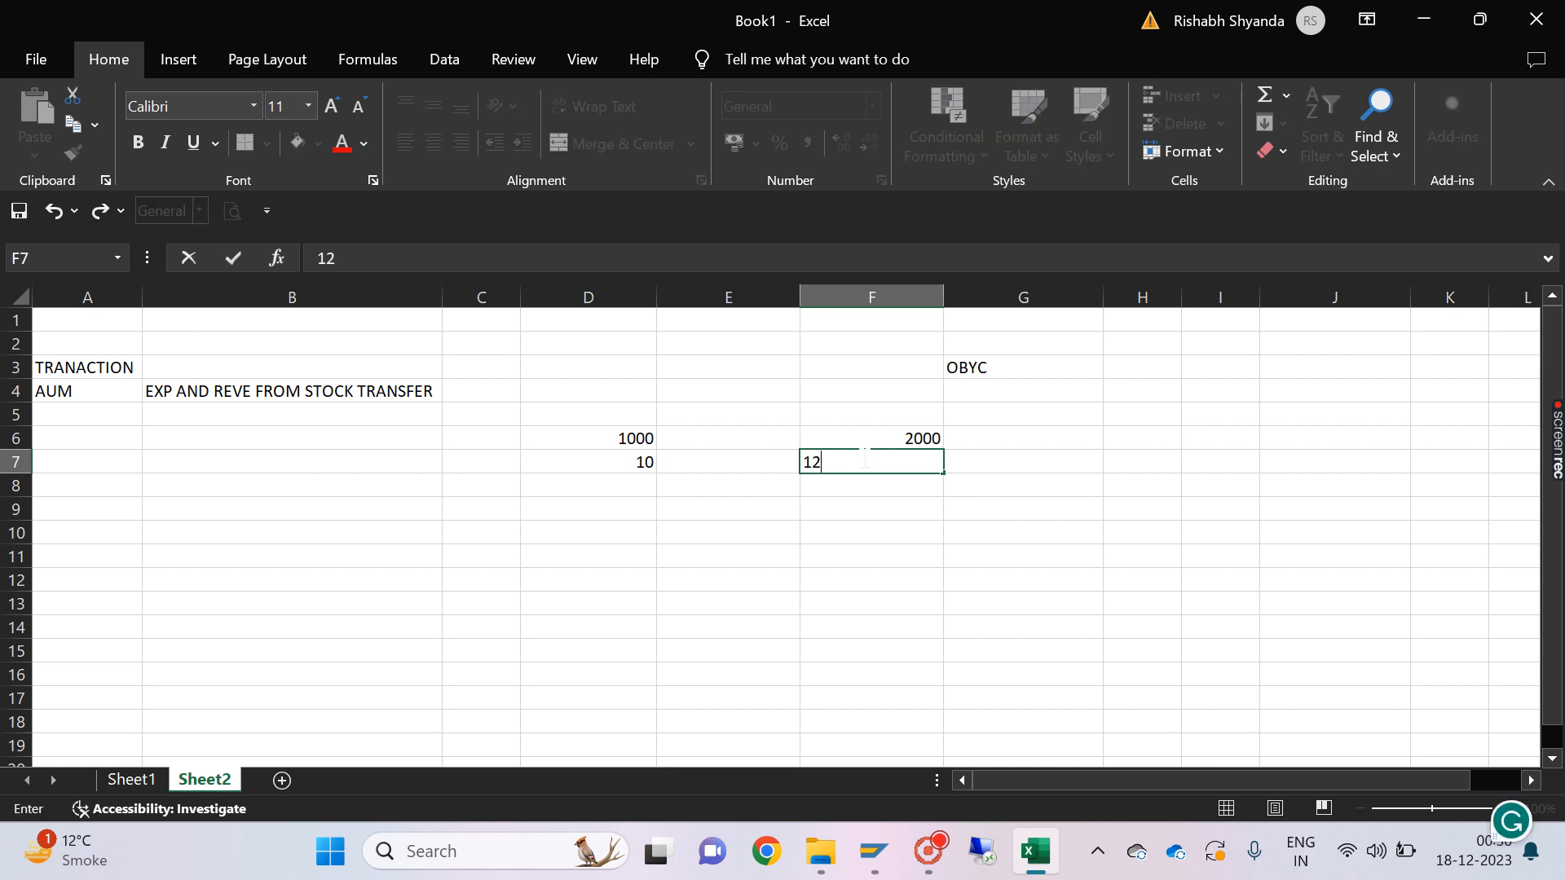
key(Return)
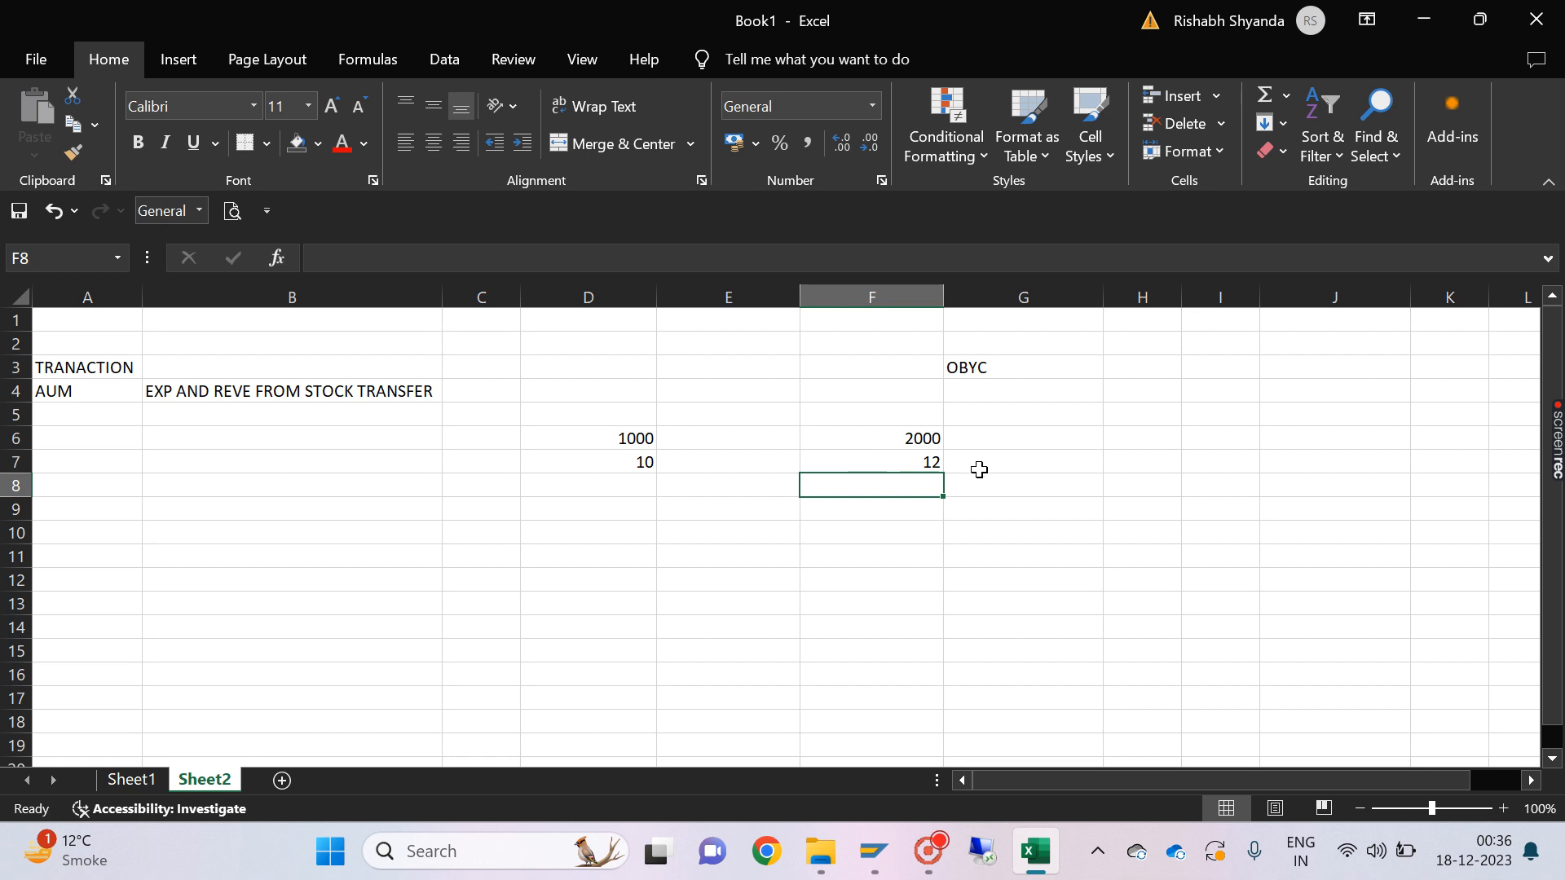
click(891, 443)
click(876, 538)
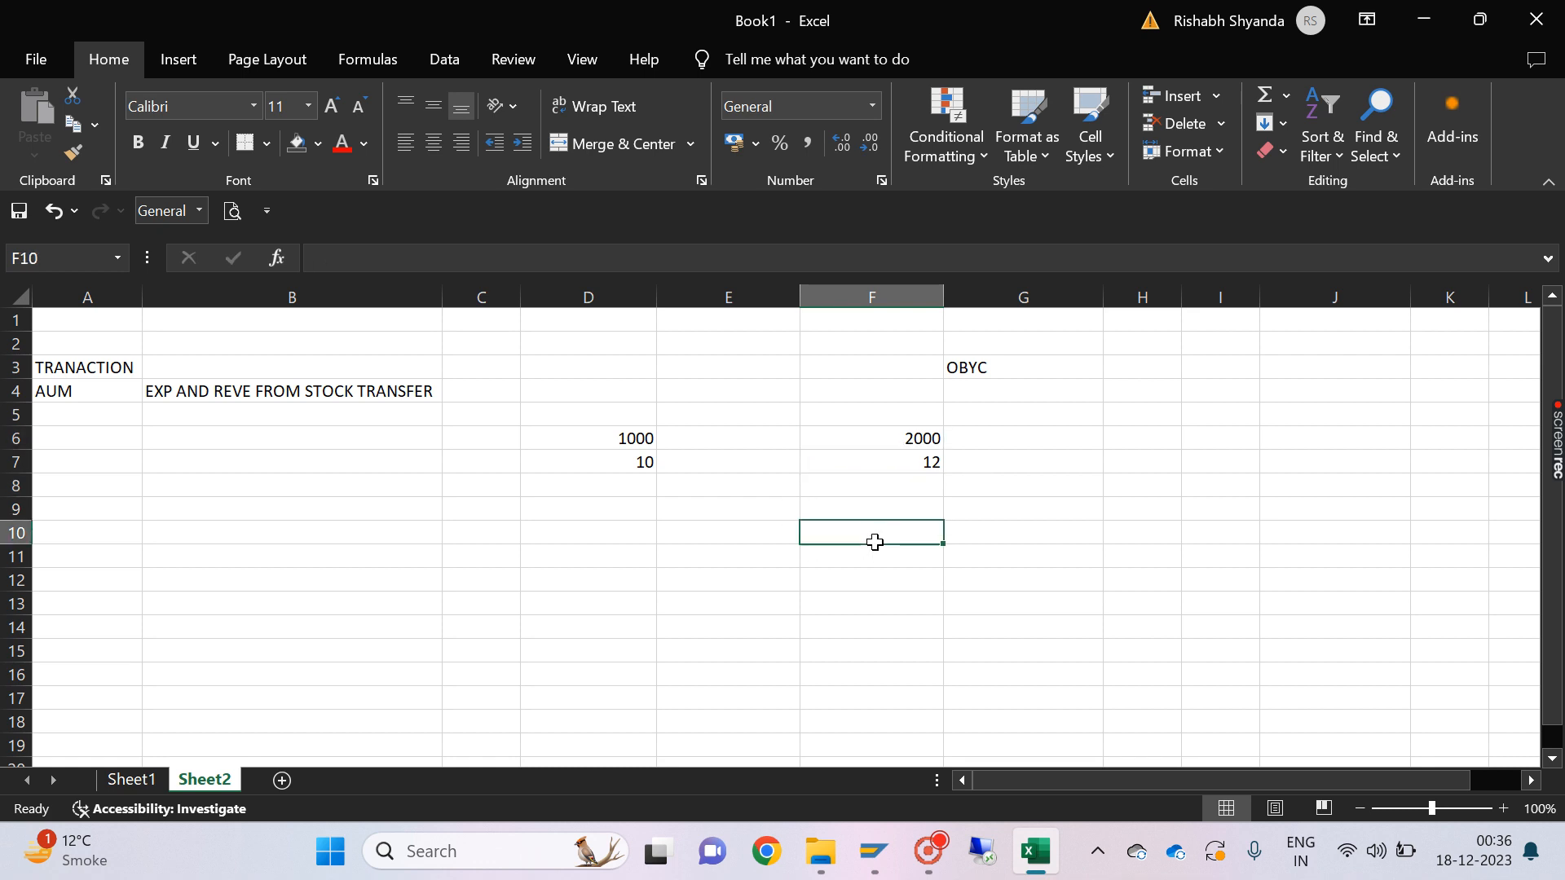
click(927, 462)
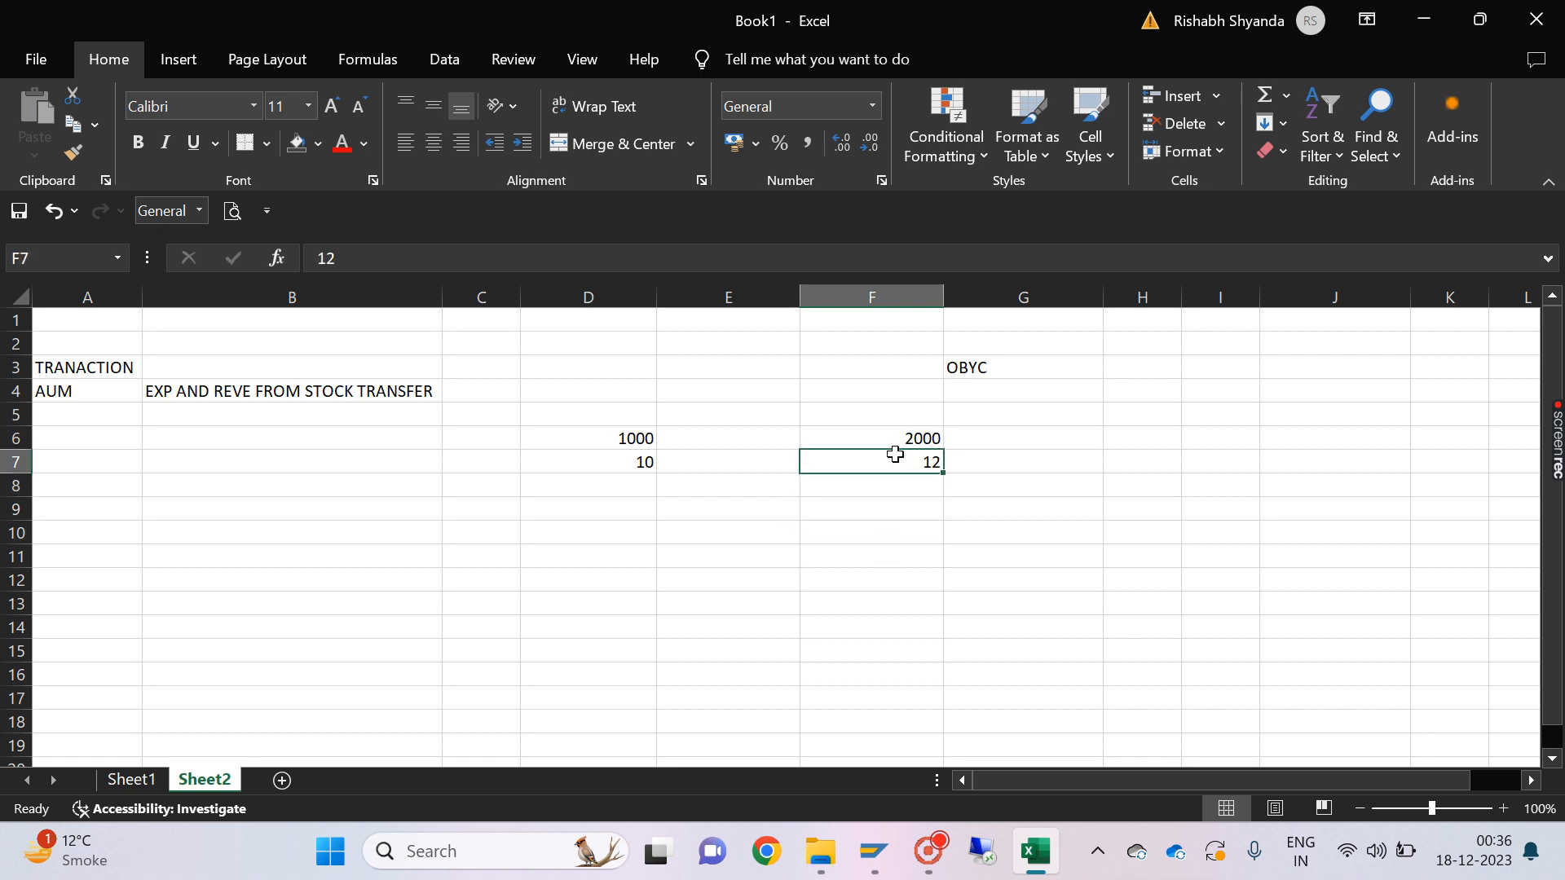
click(637, 556)
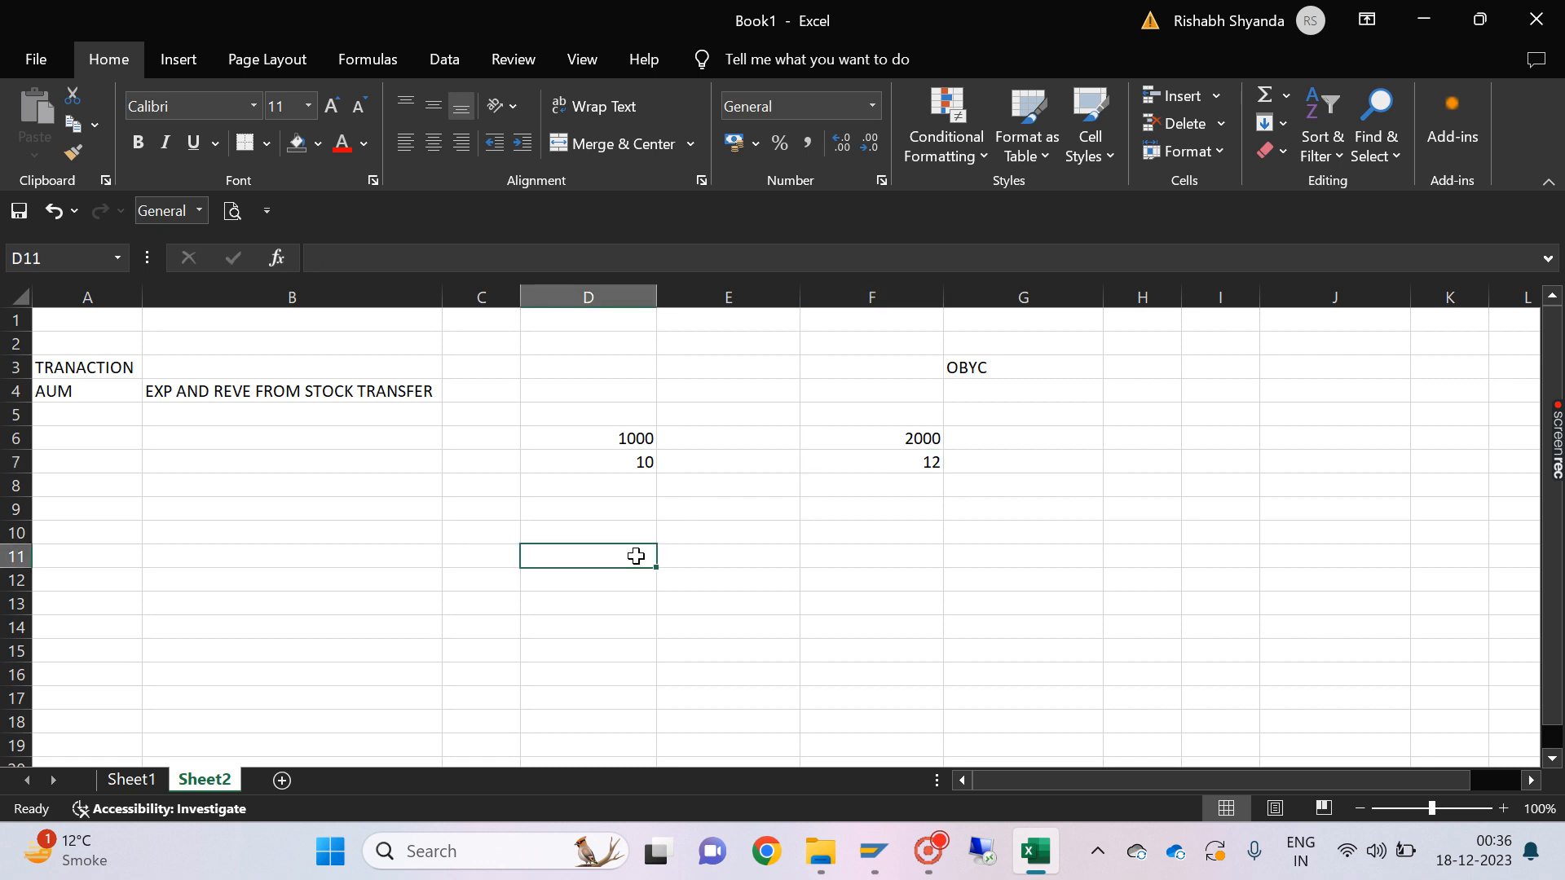
click(1118, 553)
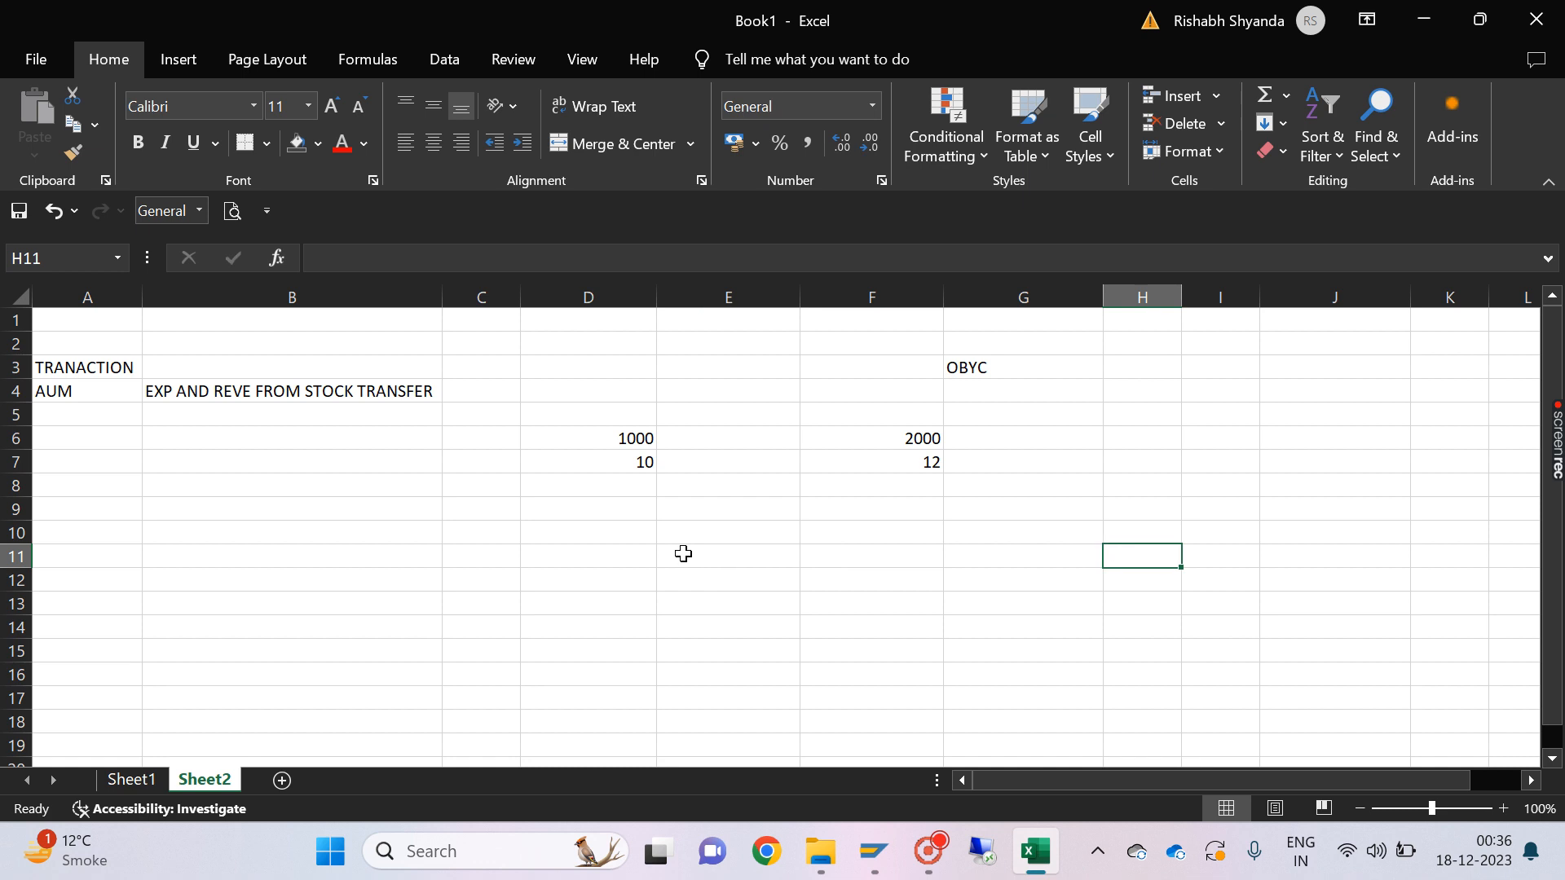
Step: Enter 100 in cell D10
click(591, 540)
text(100)
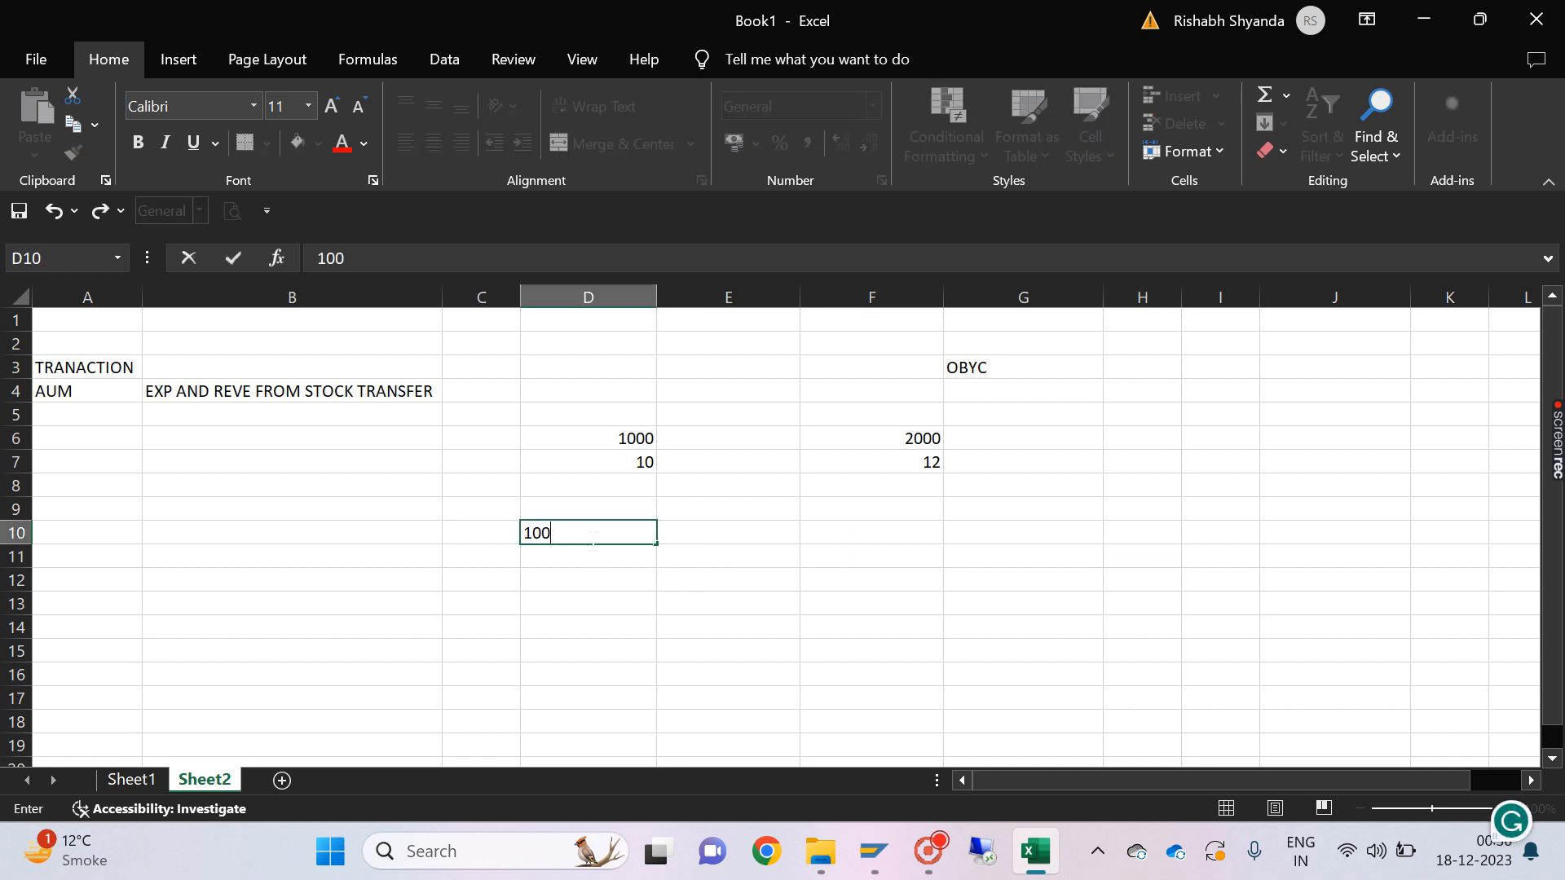
click(580, 556)
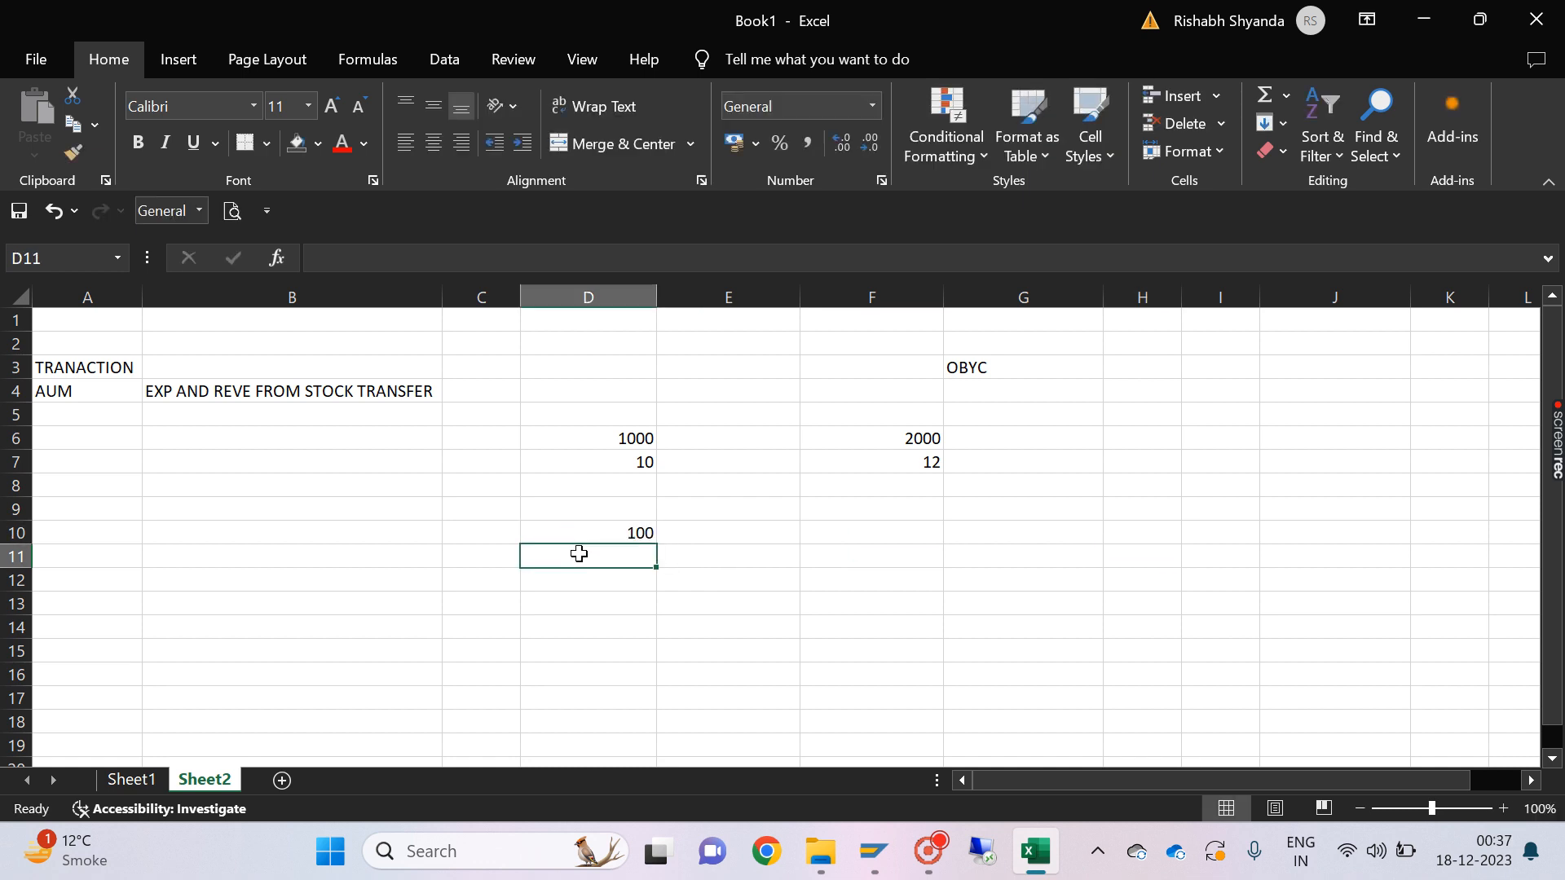
Step: Enter 10 in cell D11 and multiply D10 by D11 in cell D12
text(10)
key(Return)
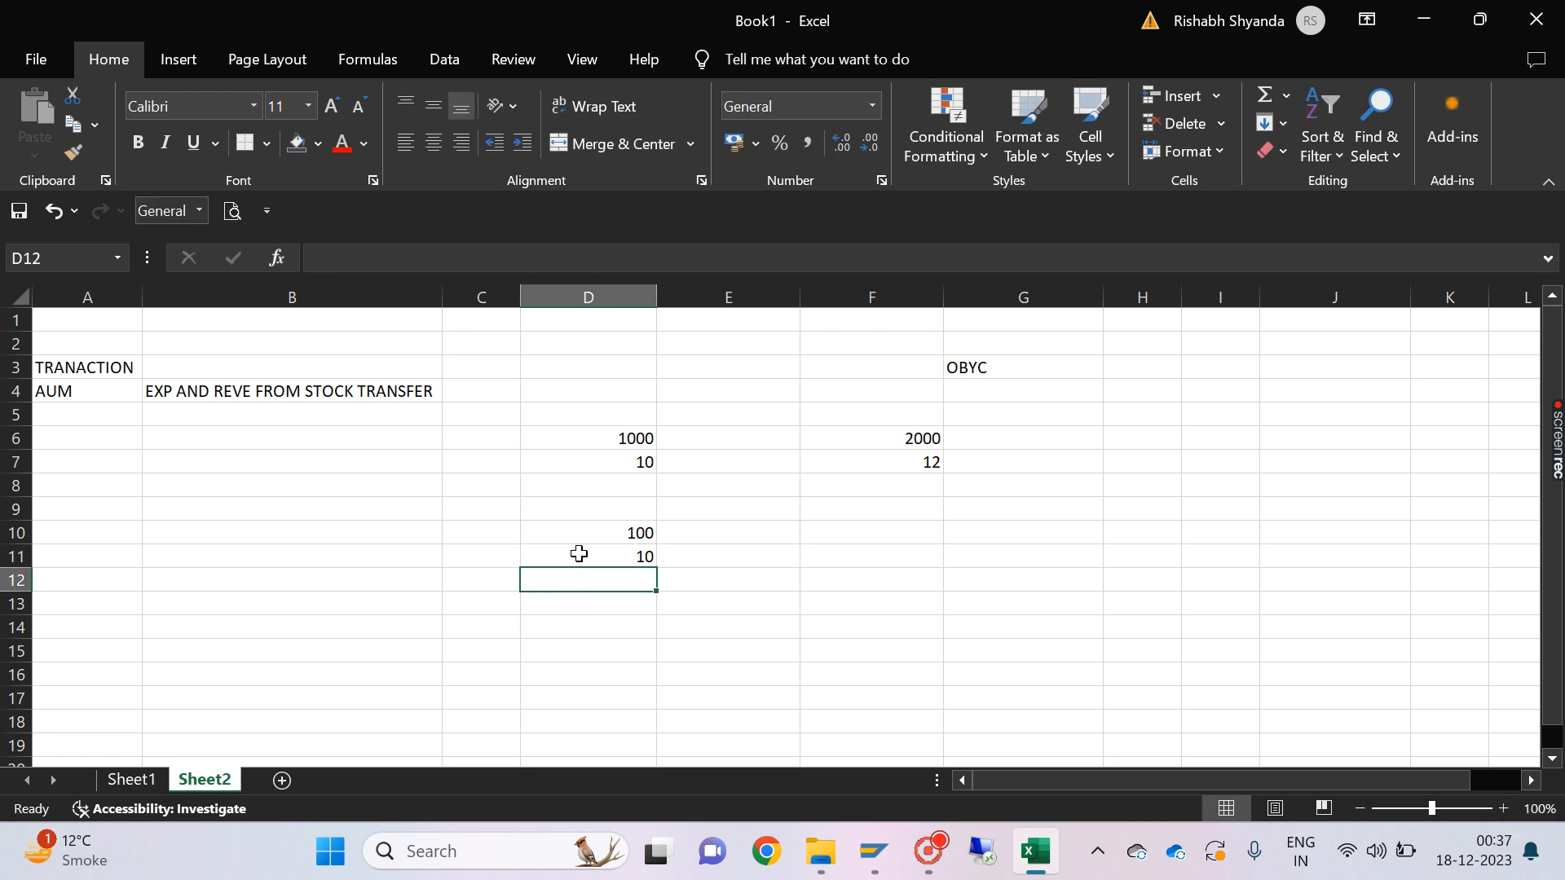
text(=)
click(640, 531)
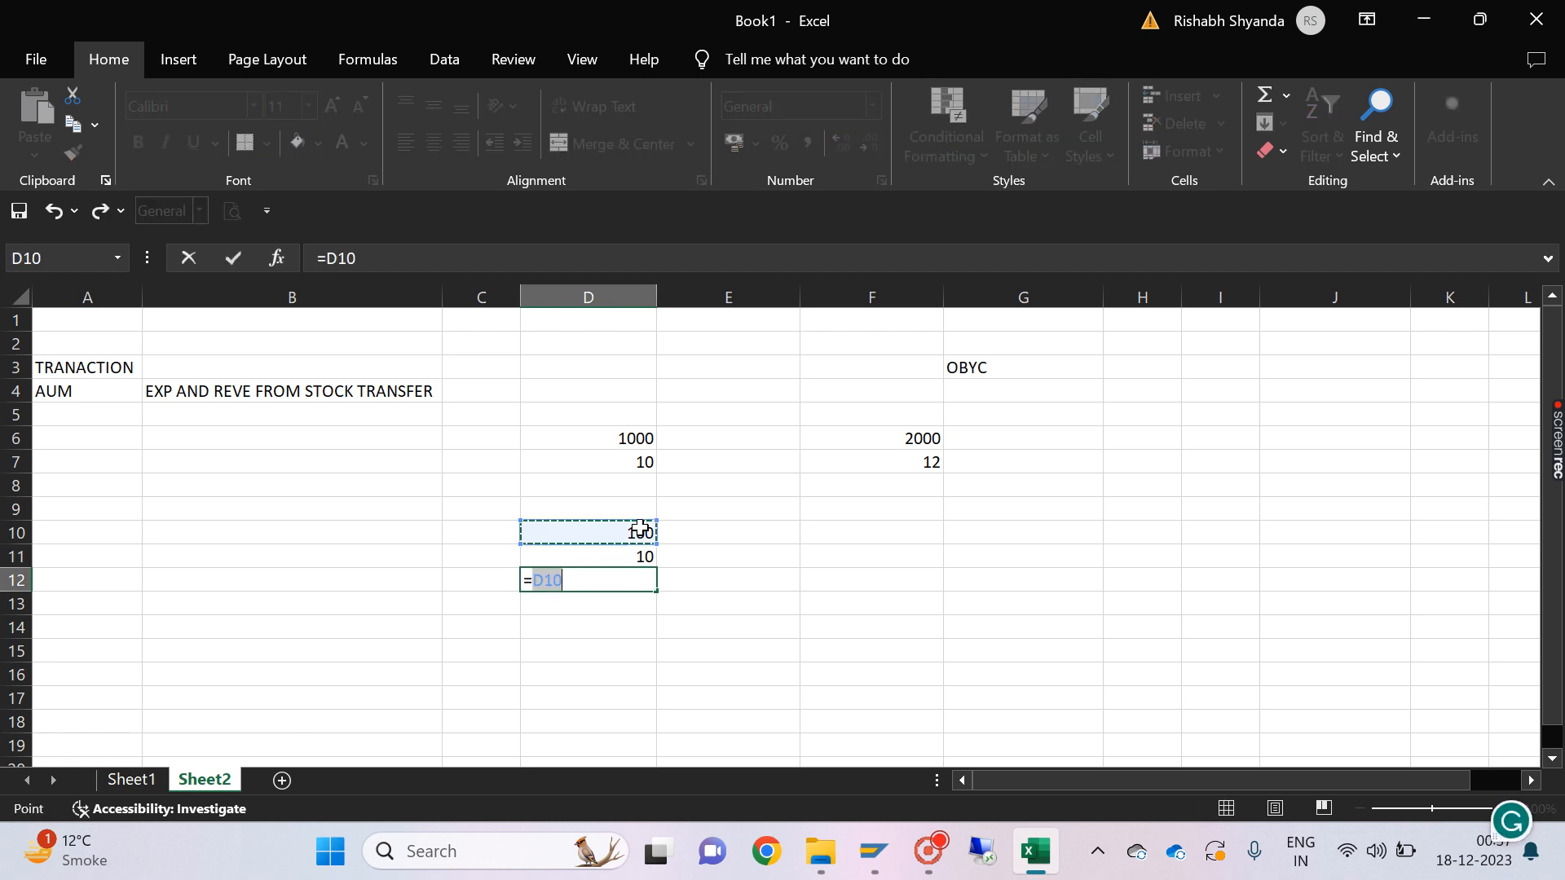
text(*)
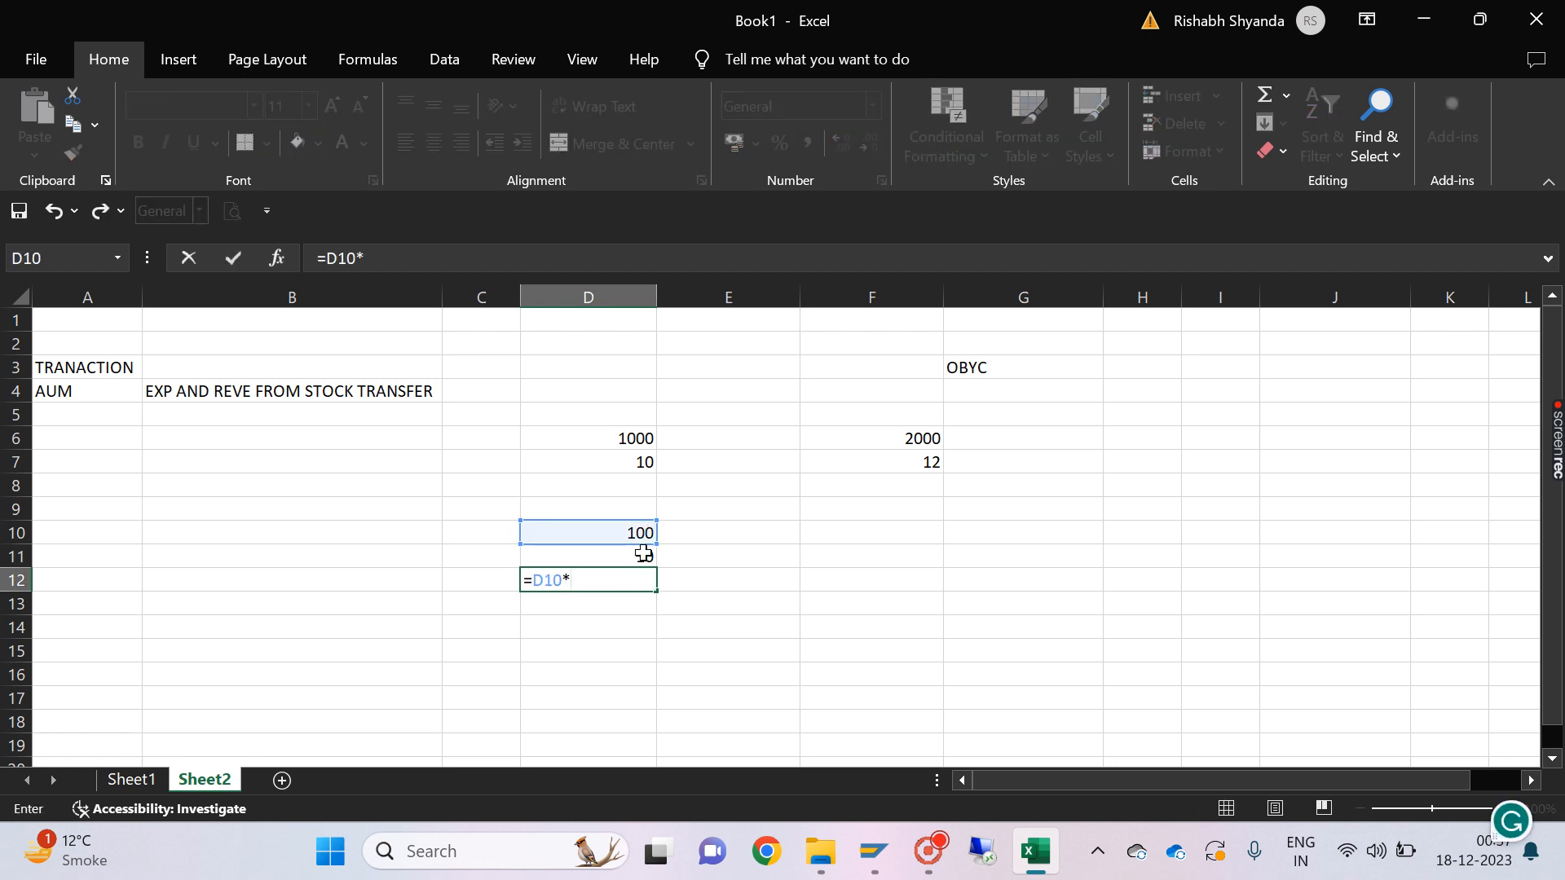
click(643, 553)
key(ctrl+Return)
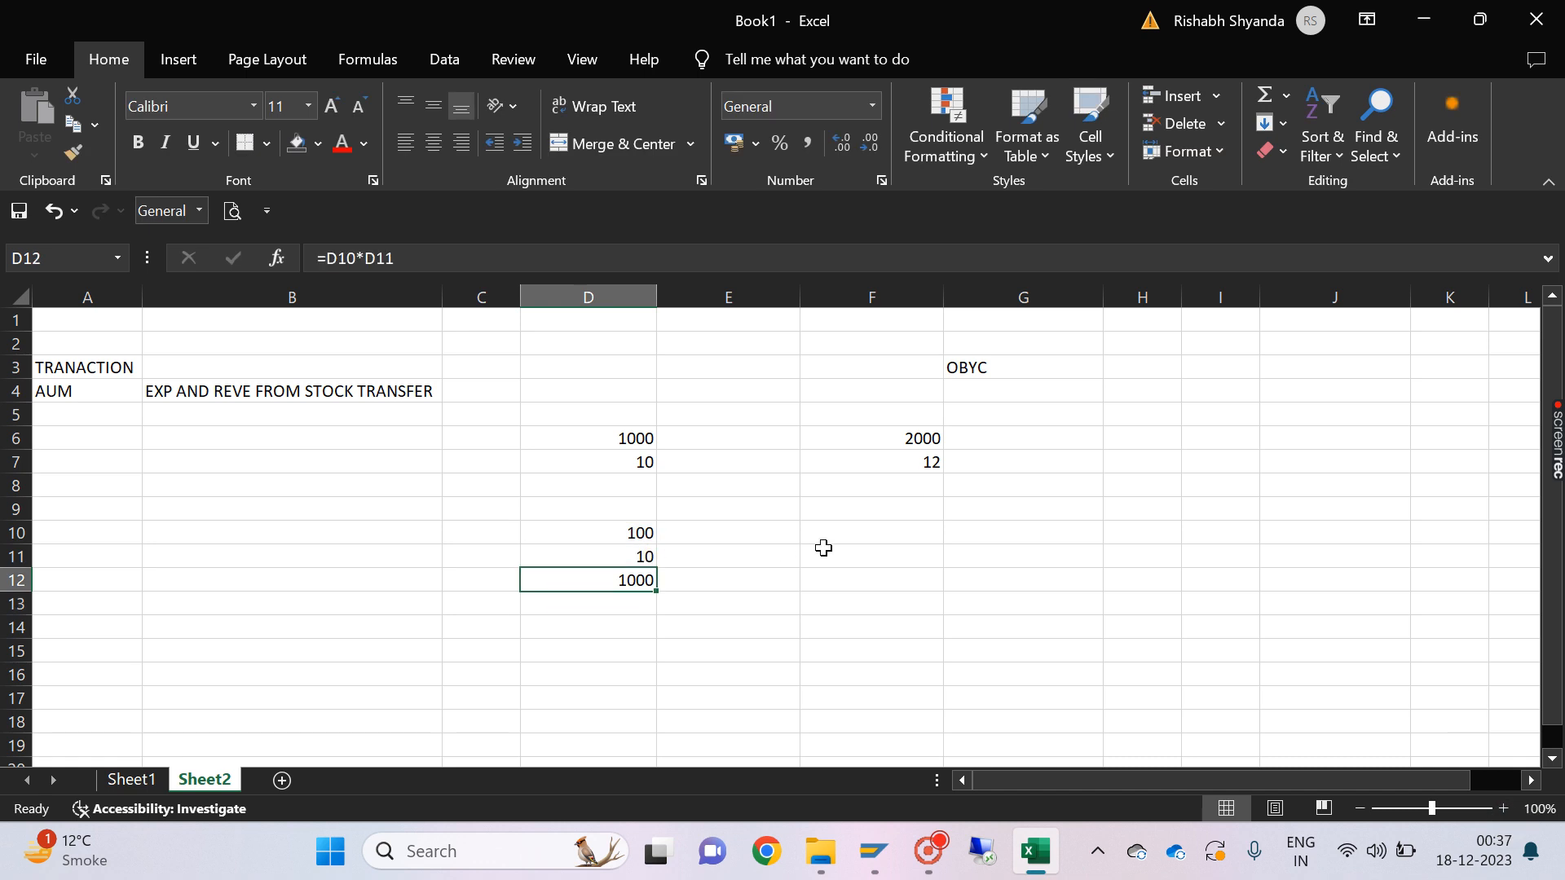
click(878, 532)
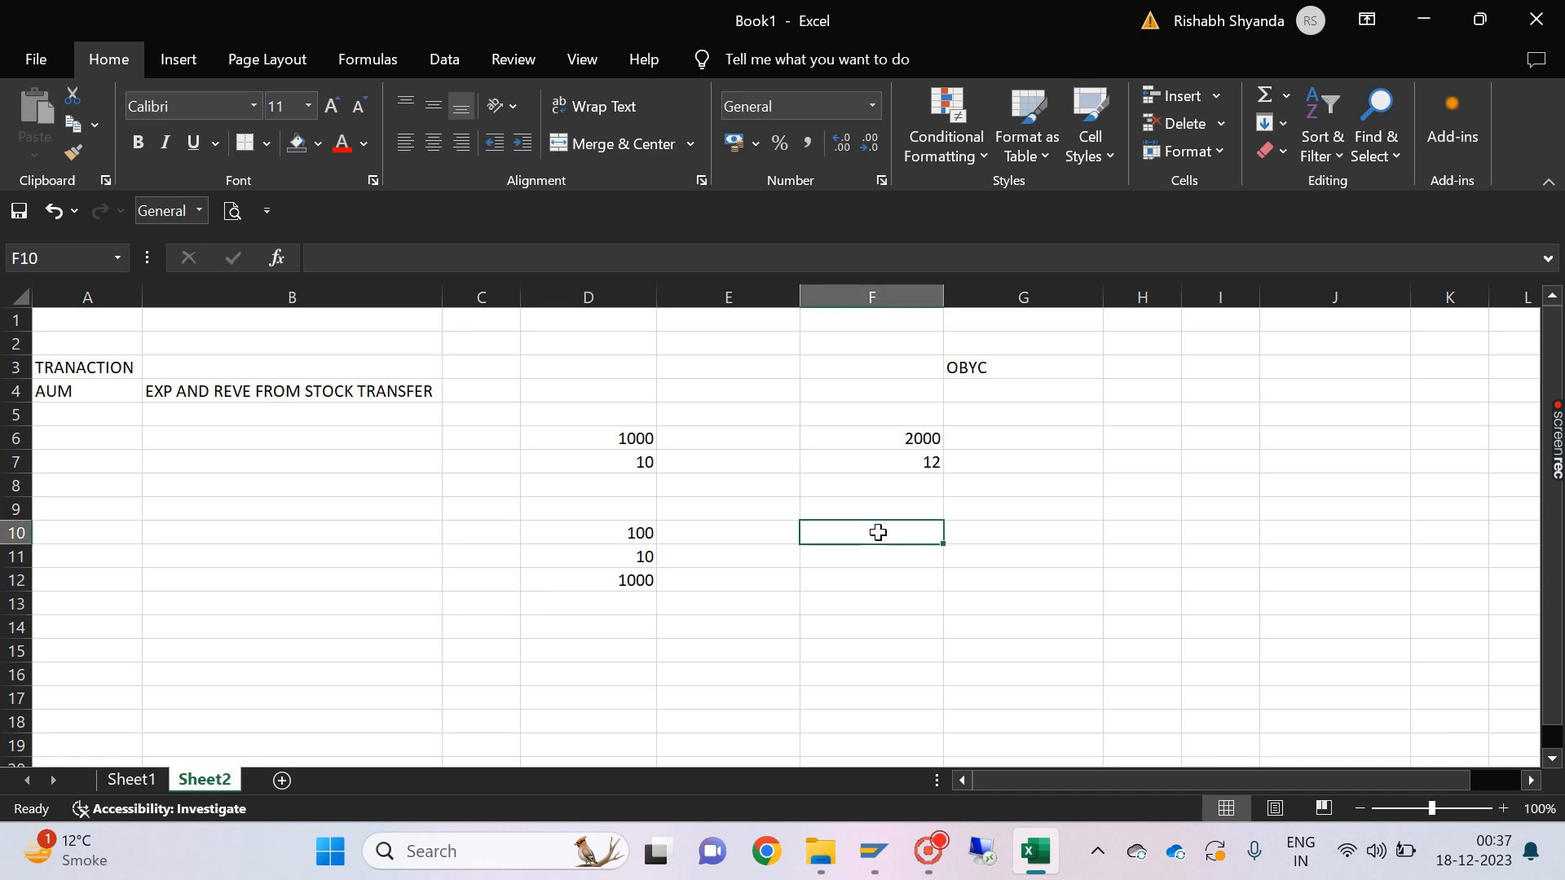
click(894, 571)
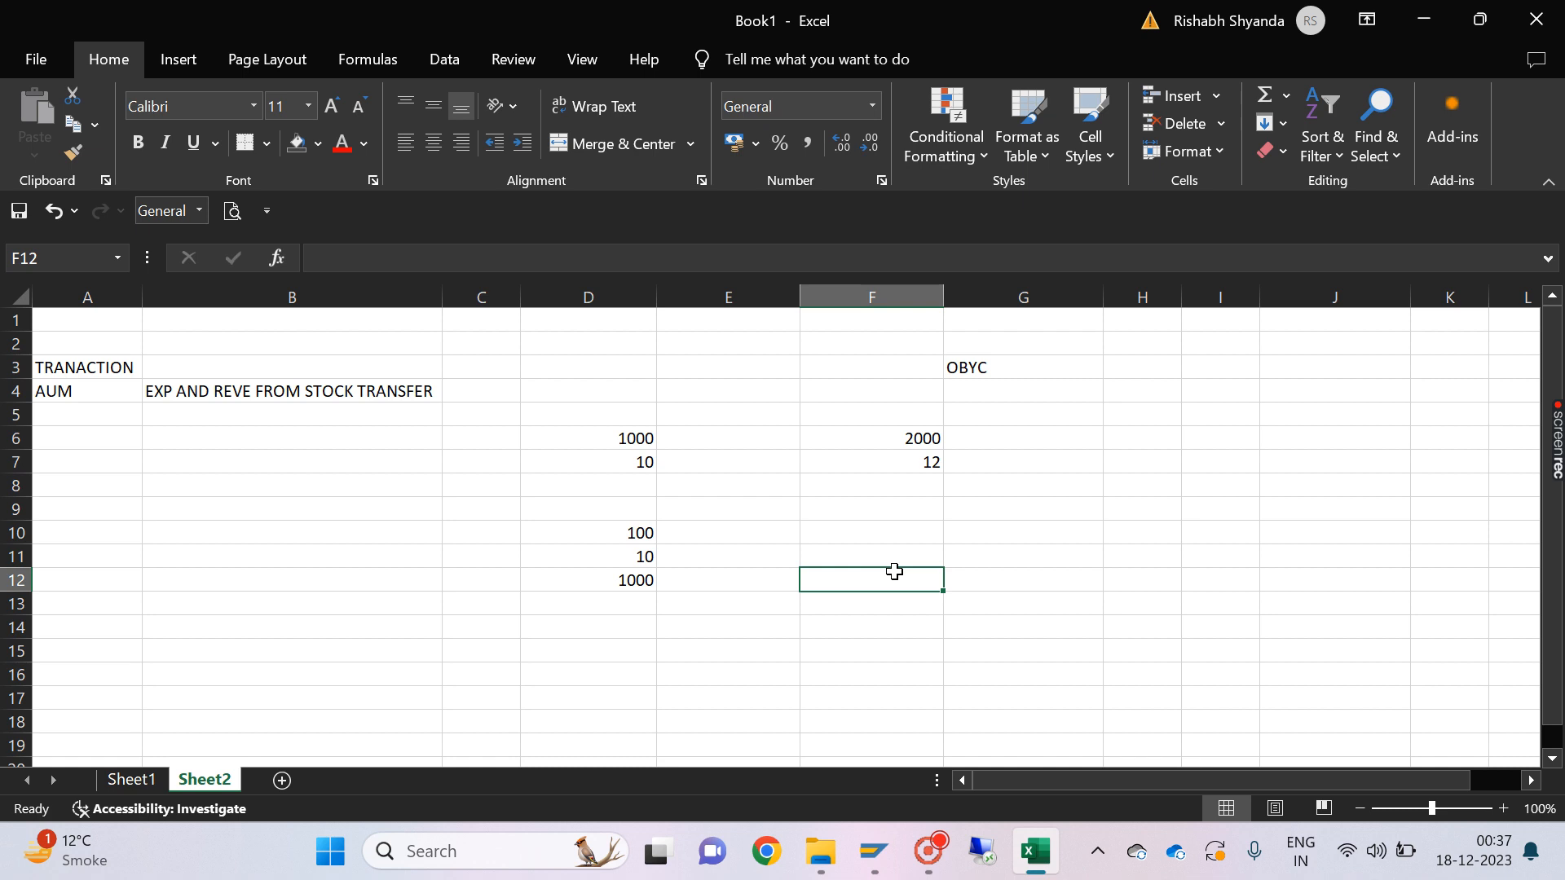
text(12)
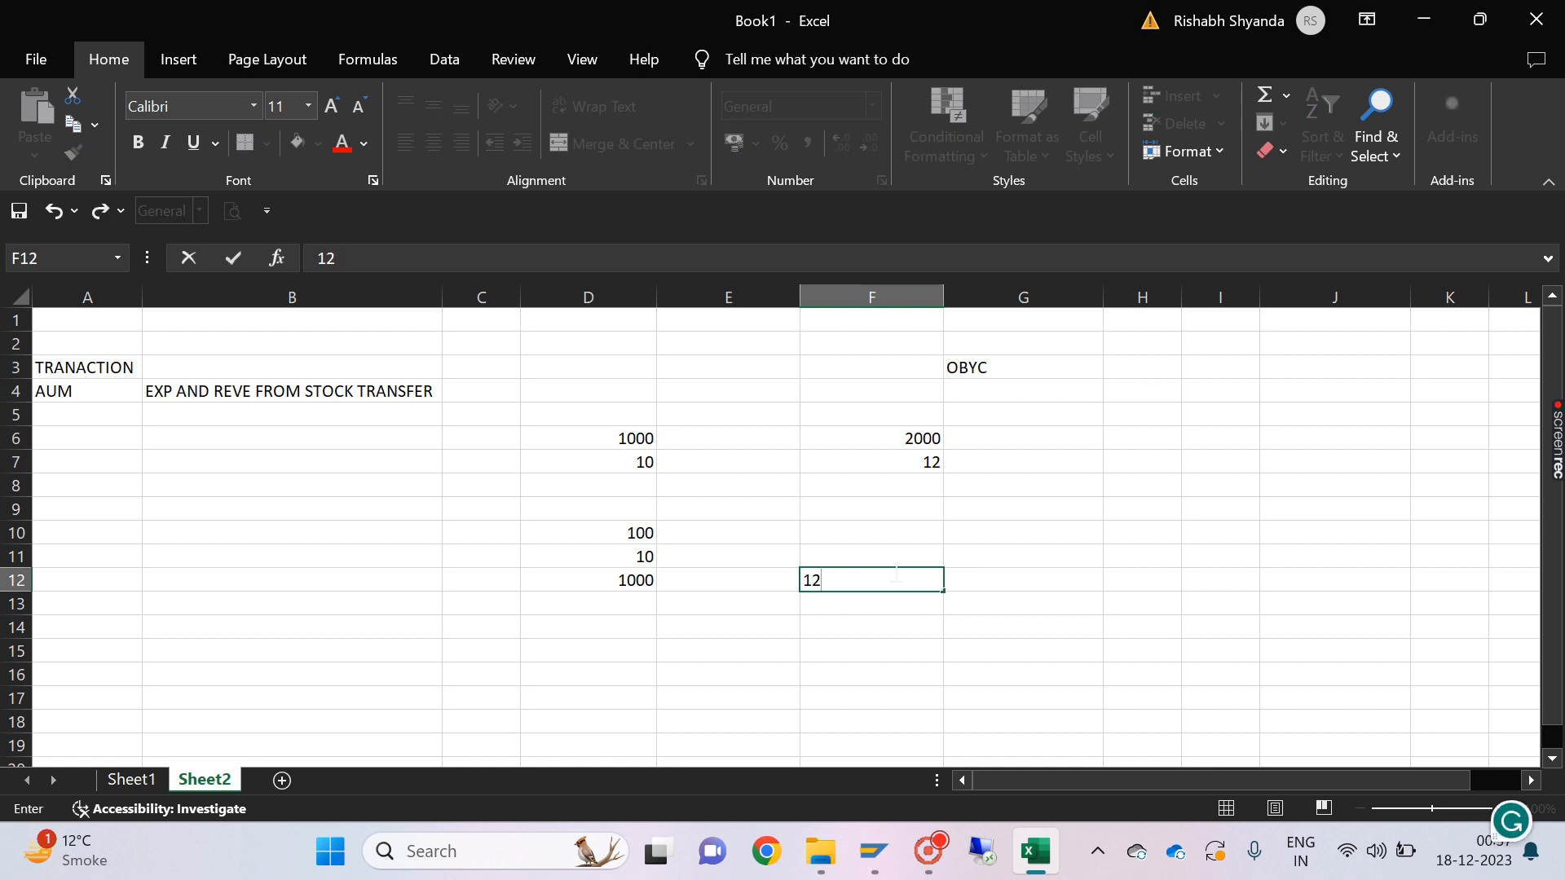
text(*100)
key(Return)
click(881, 589)
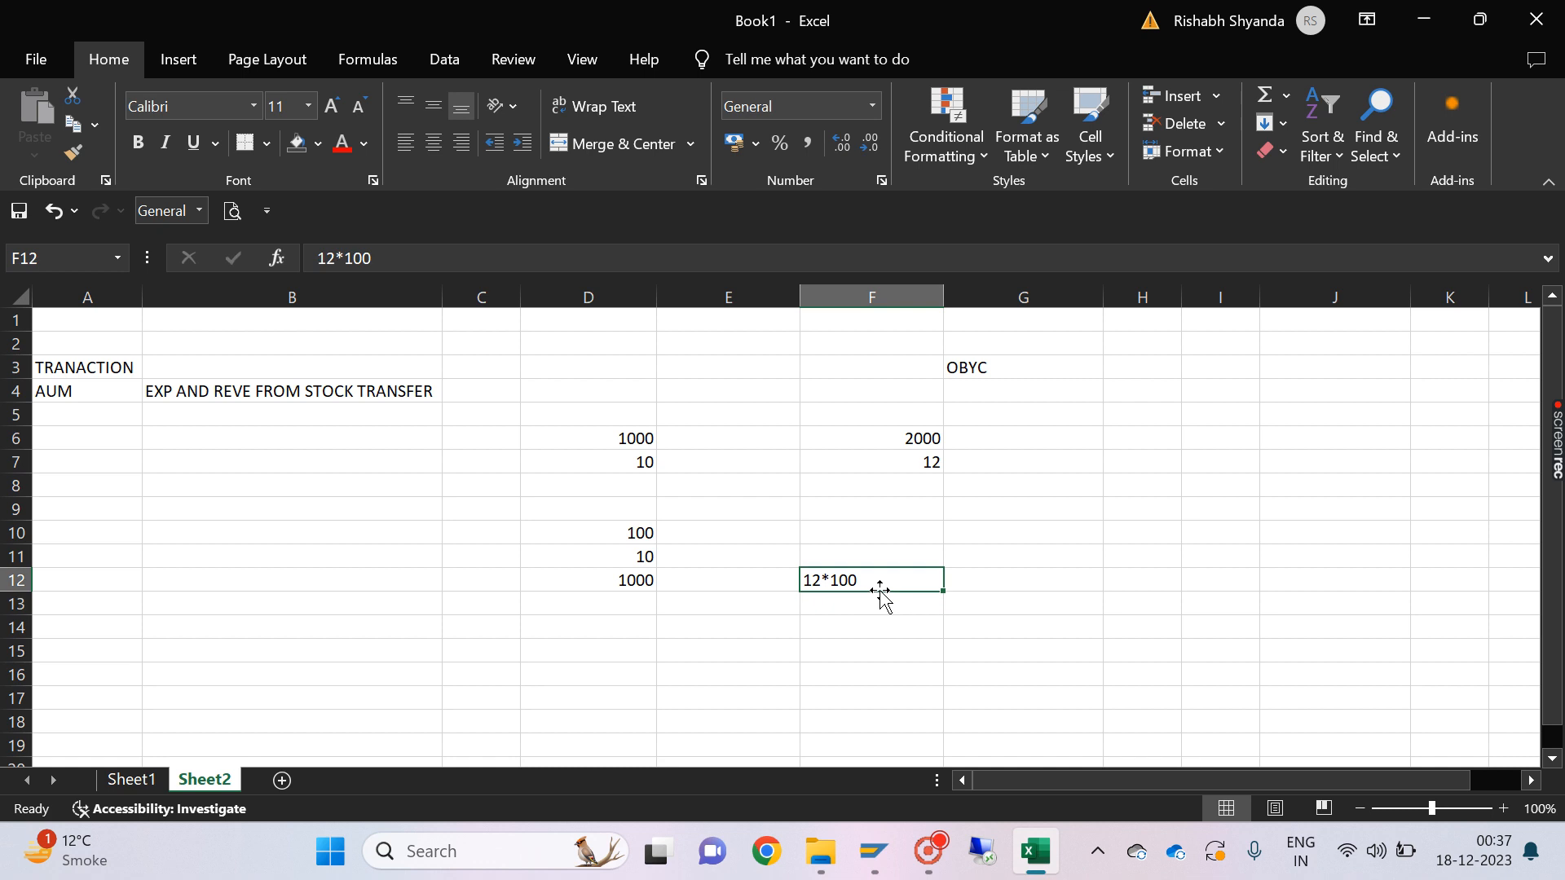
key(BackSpace)
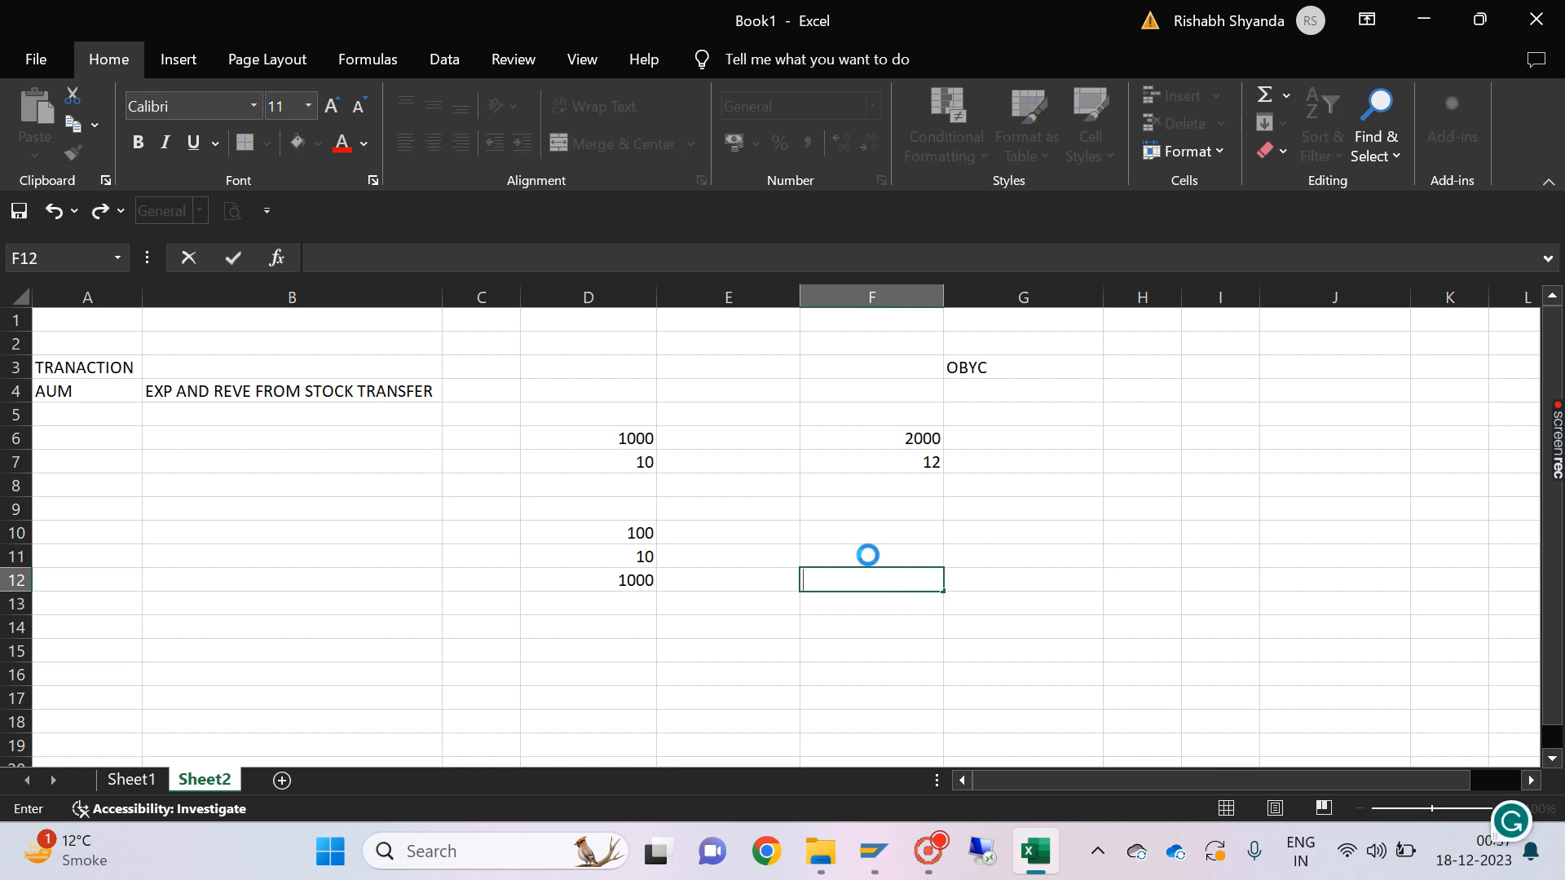
Step: Enter 12 in cell F11 and 100 in cell F10 directly above it
click(867, 554)
text(12)
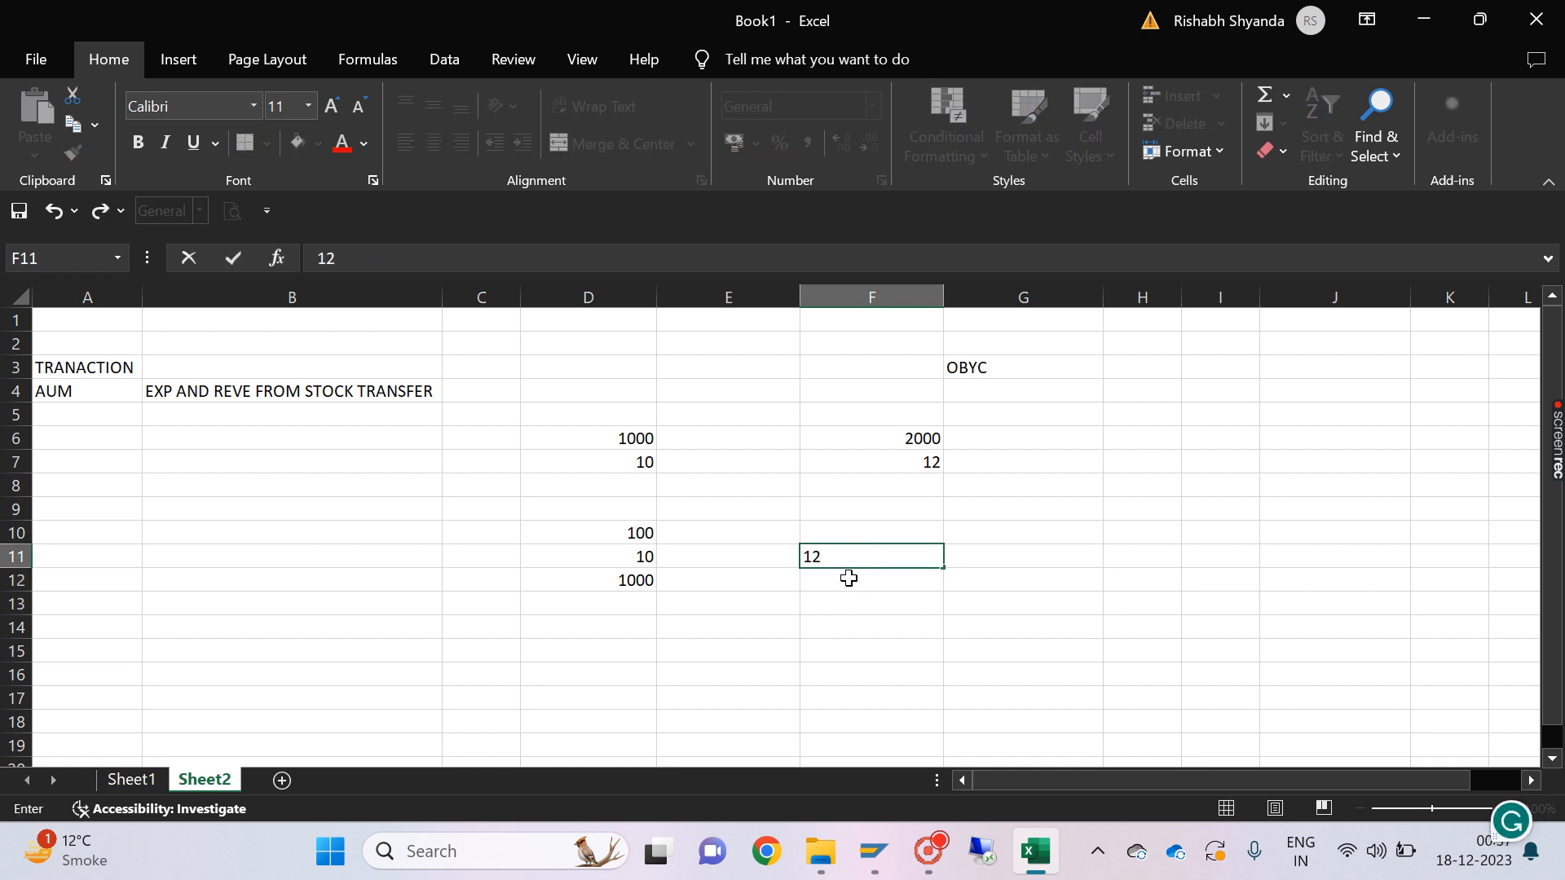
click(869, 526)
text(100)
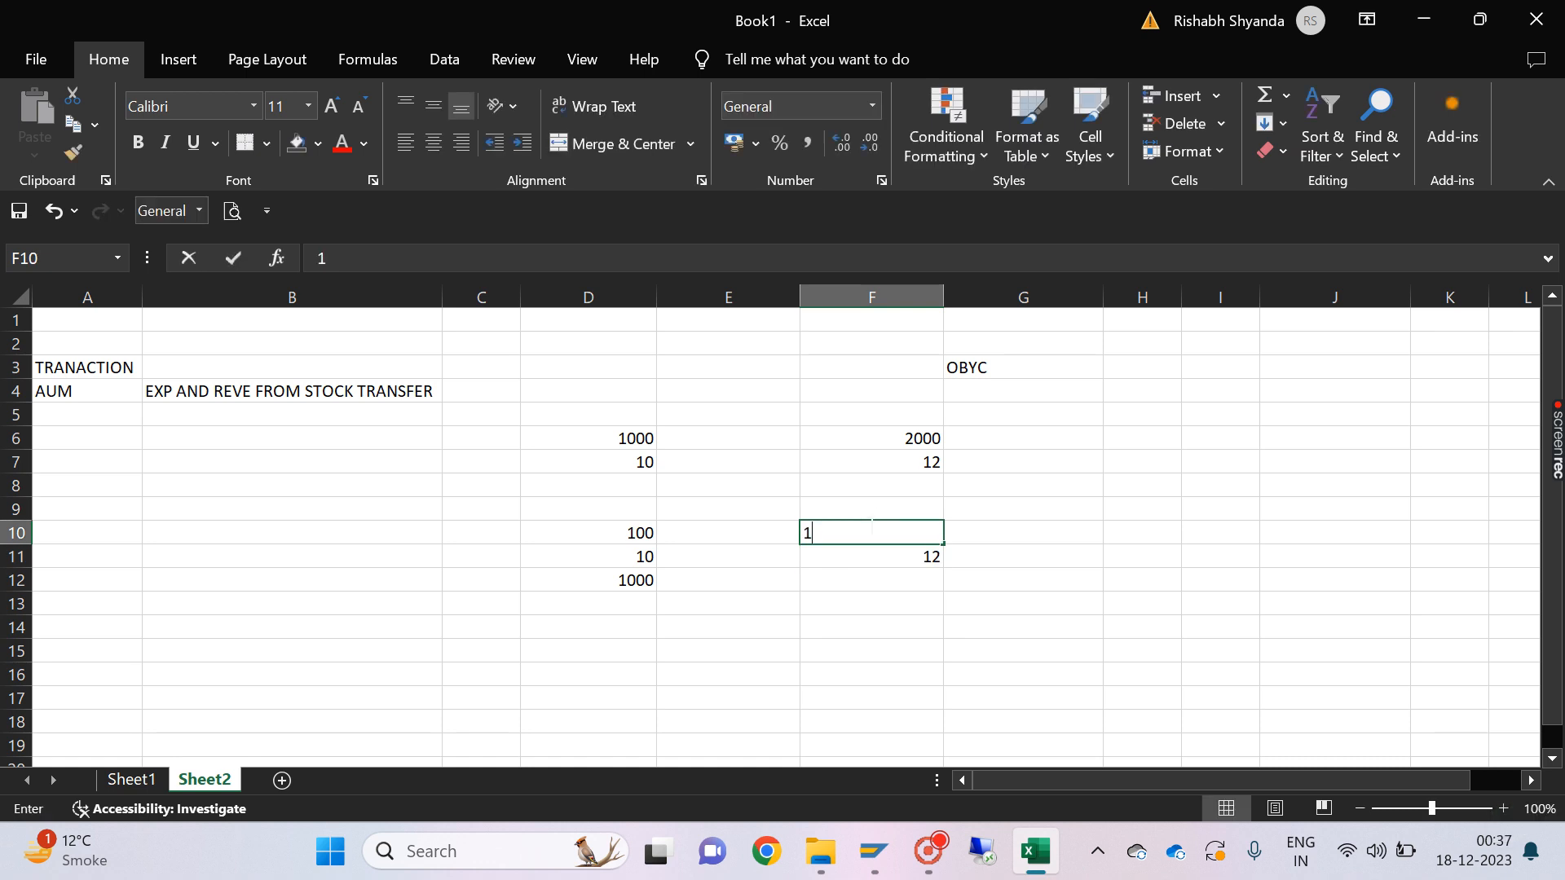
key(Return)
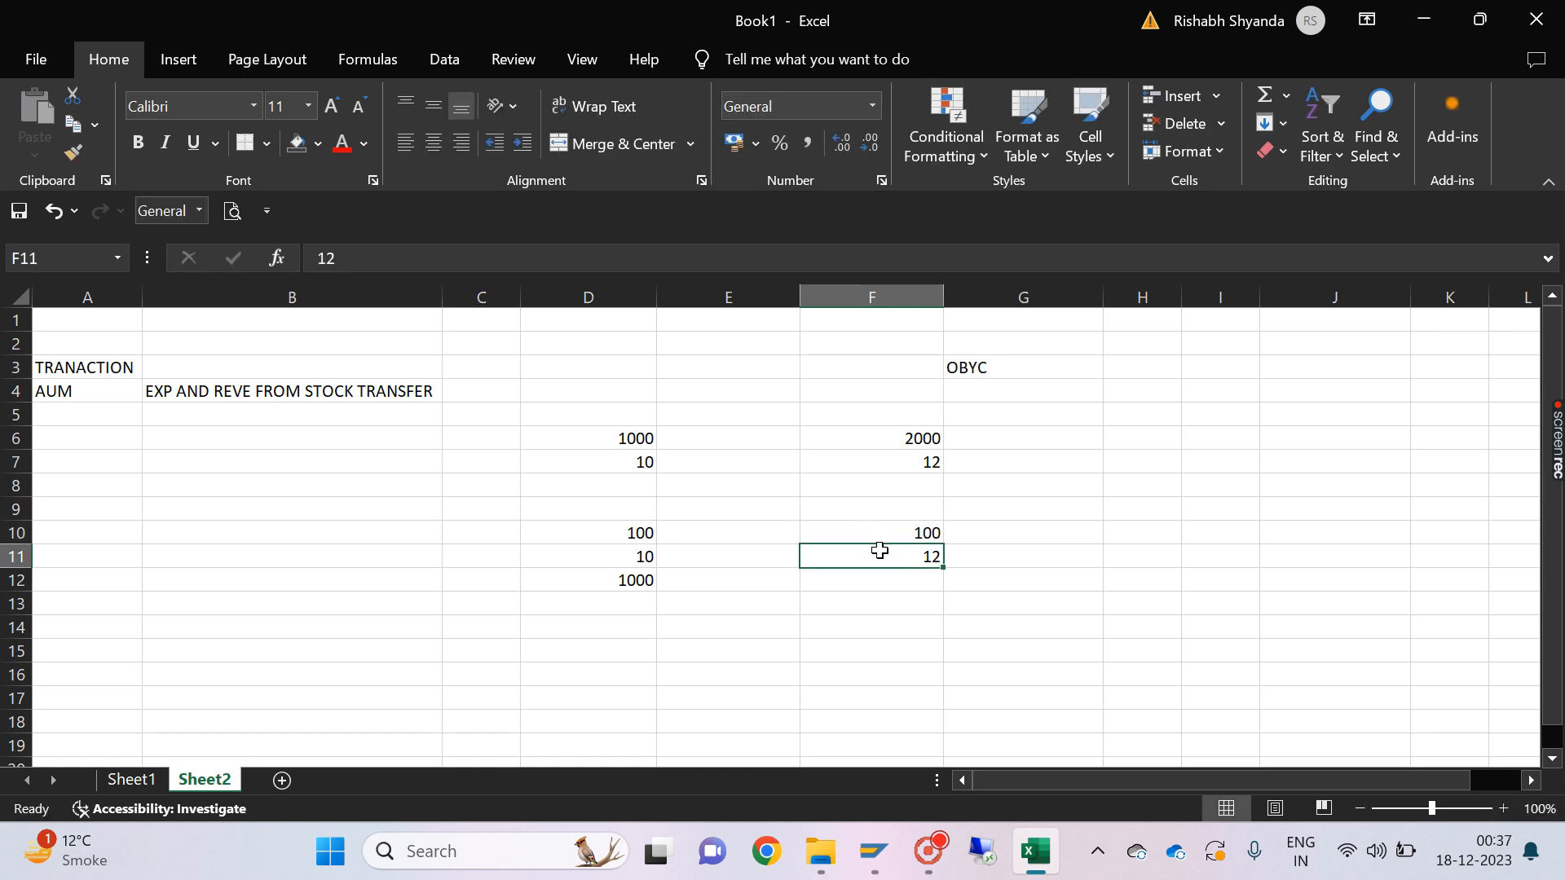
Step: Enter 1200 in cell F12 as the value of the receiving side
click(900, 577)
text(1200)
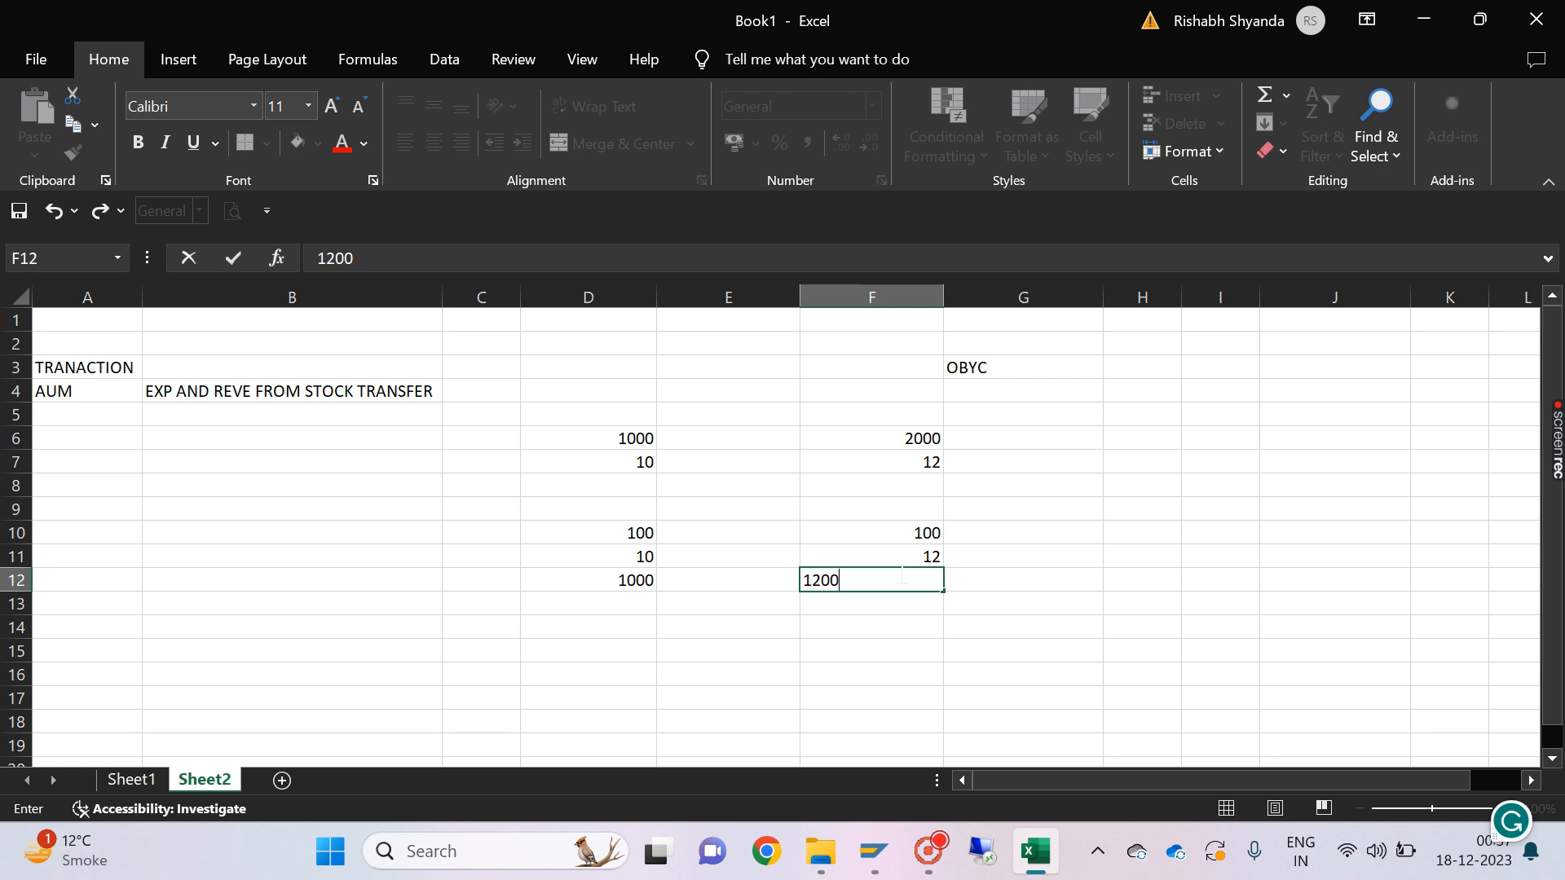
key(Return)
Step: Compare the quantity, rate and value in rows 10 to 12 between columns D and F
click(900, 574)
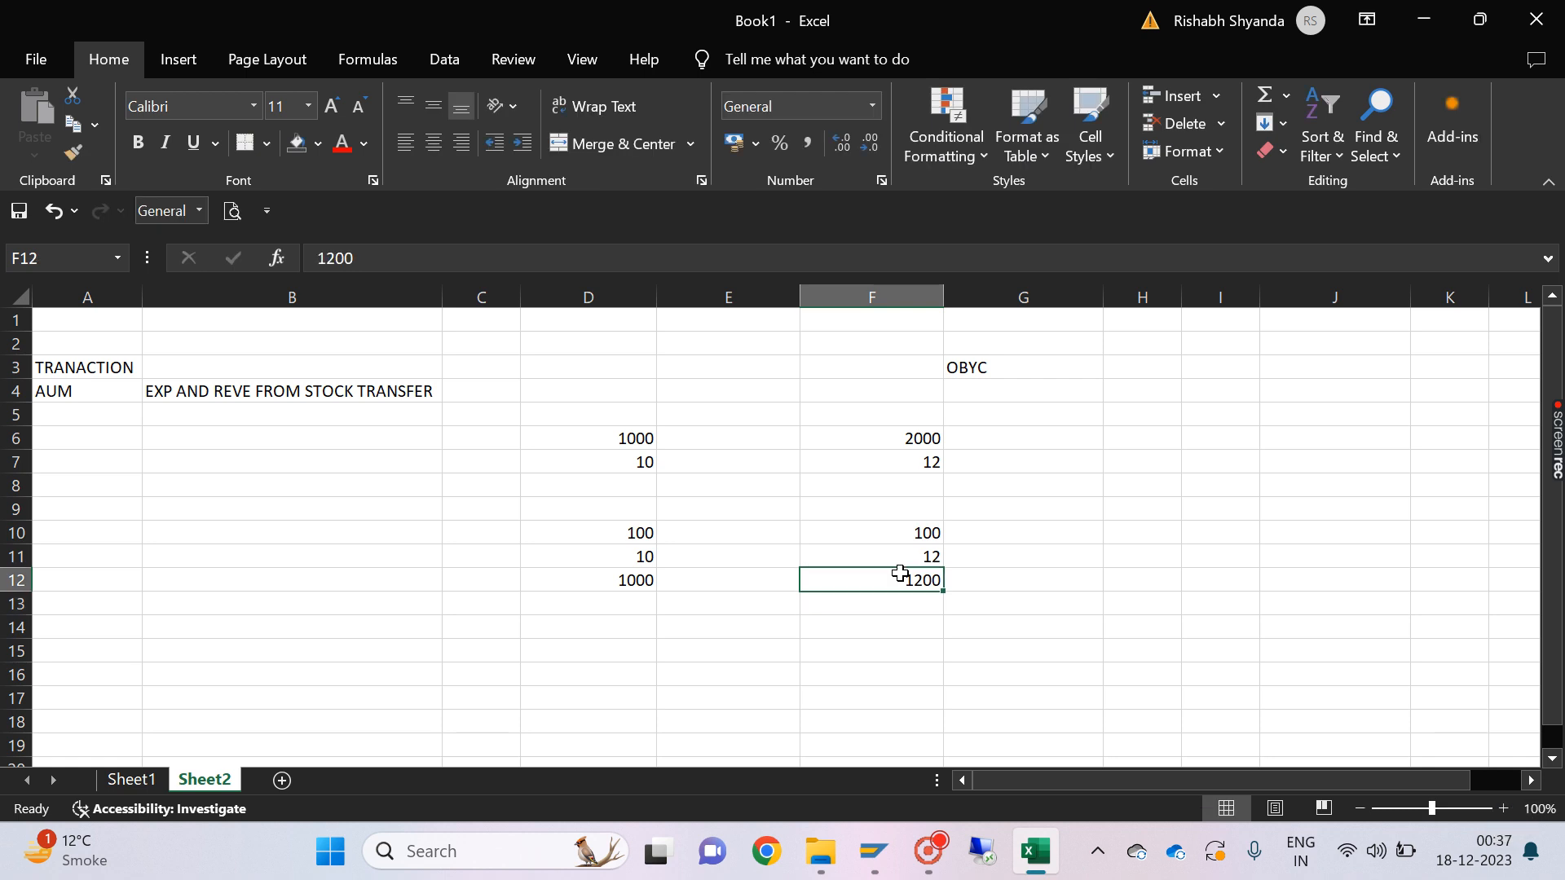
click(639, 579)
click(635, 537)
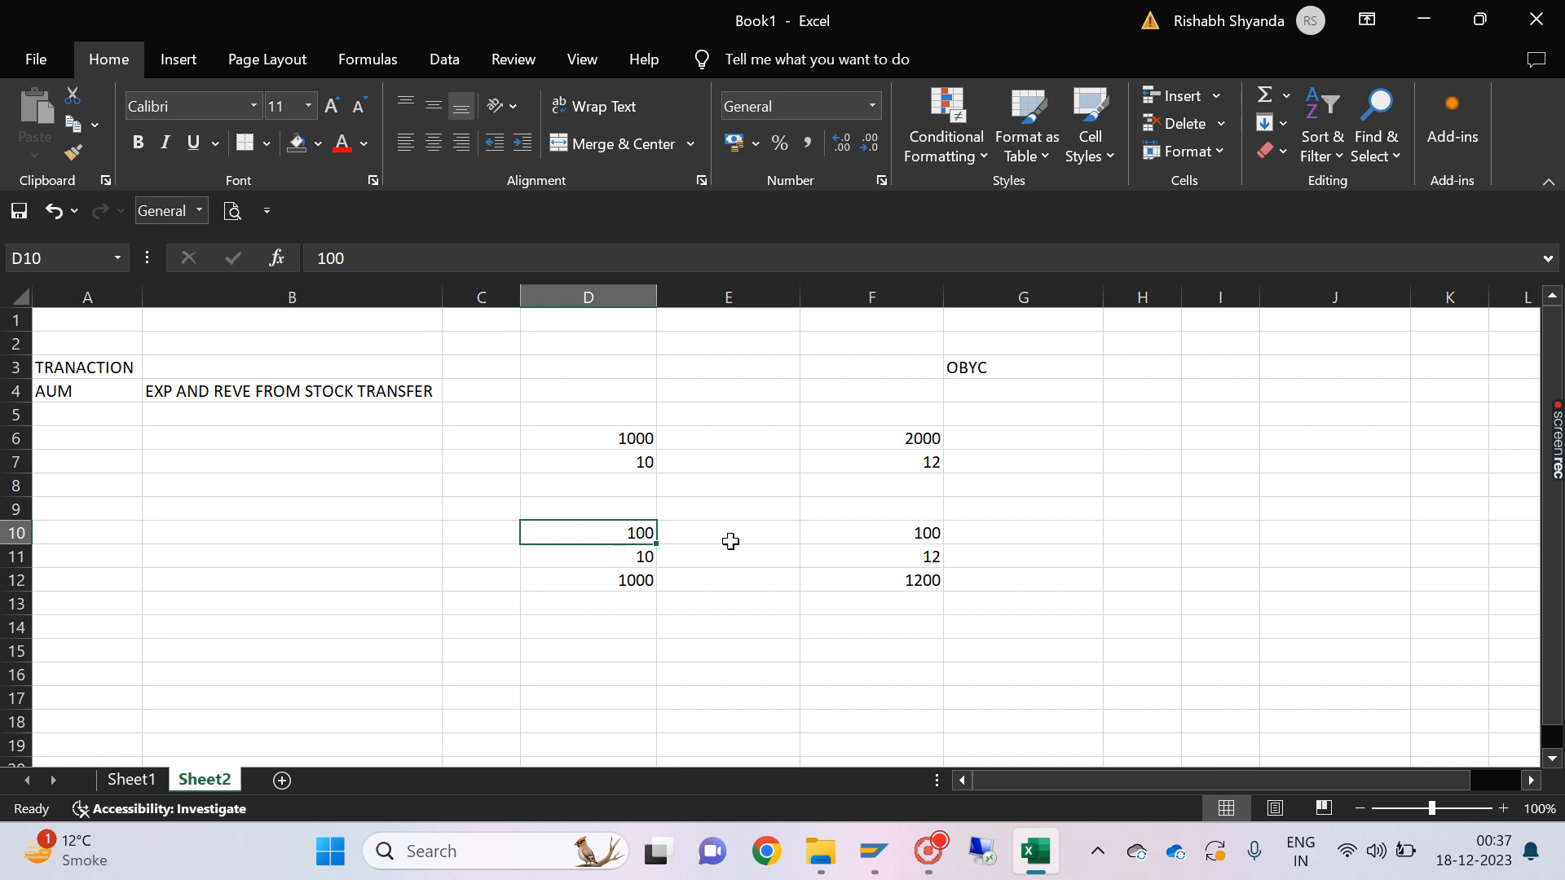
click(914, 539)
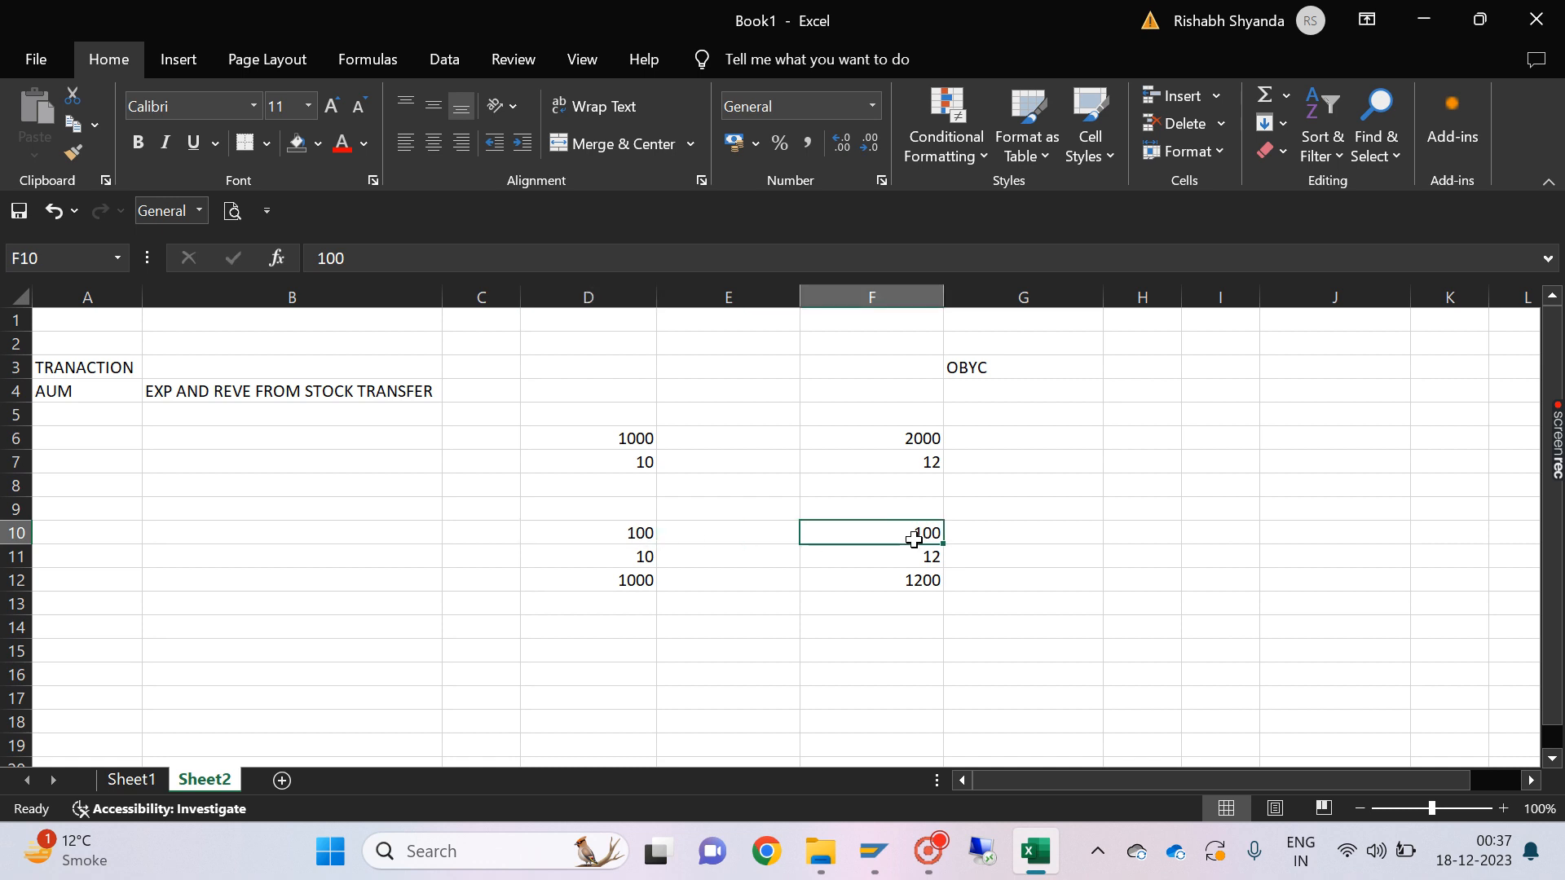
click(623, 577)
click(633, 561)
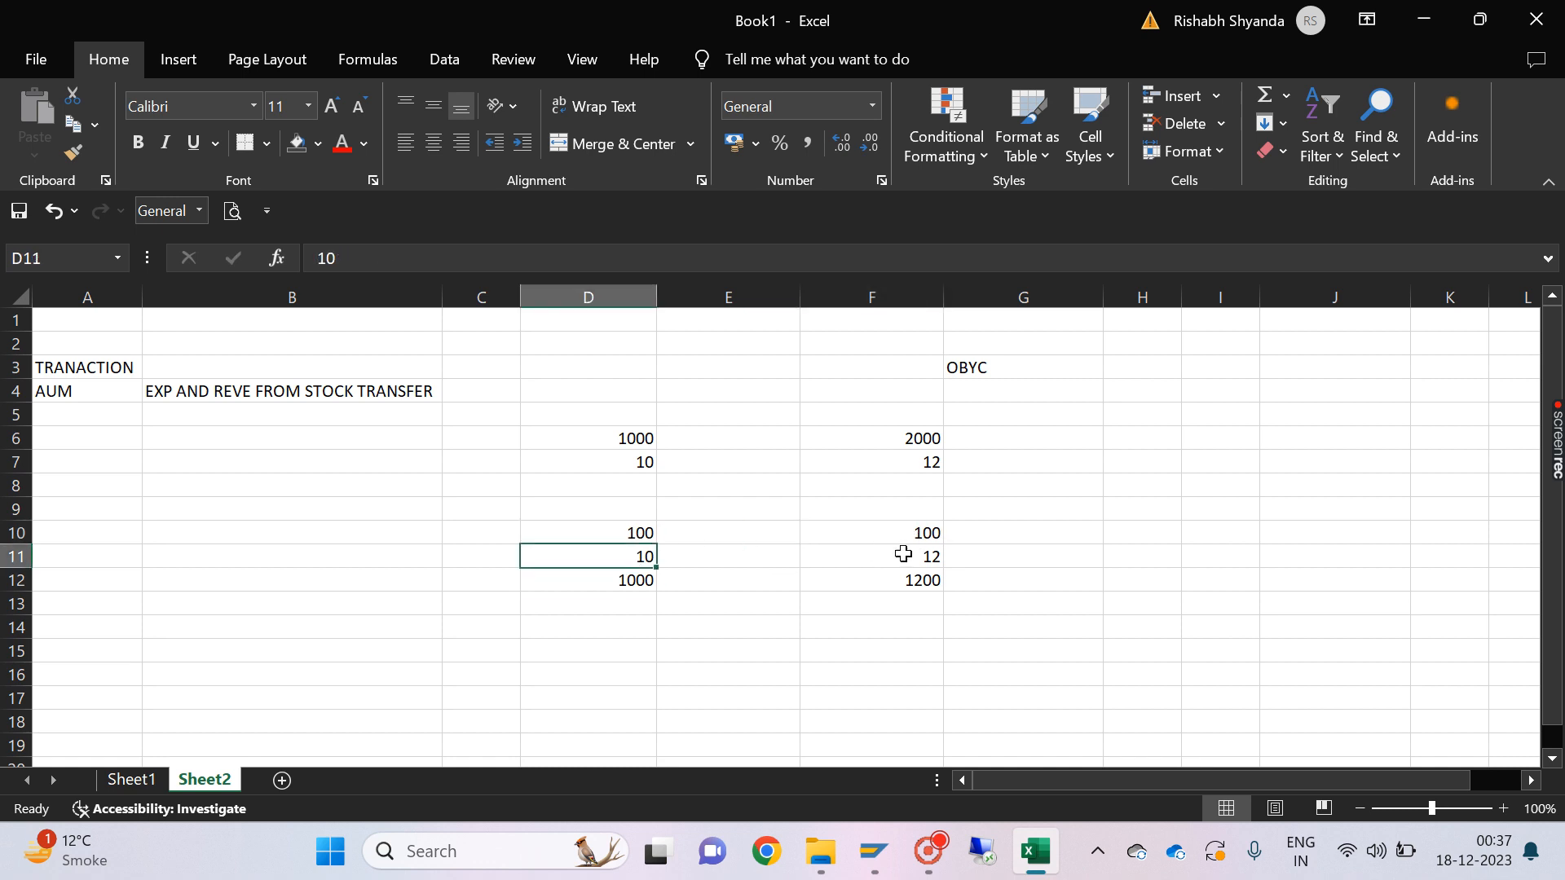
click(930, 556)
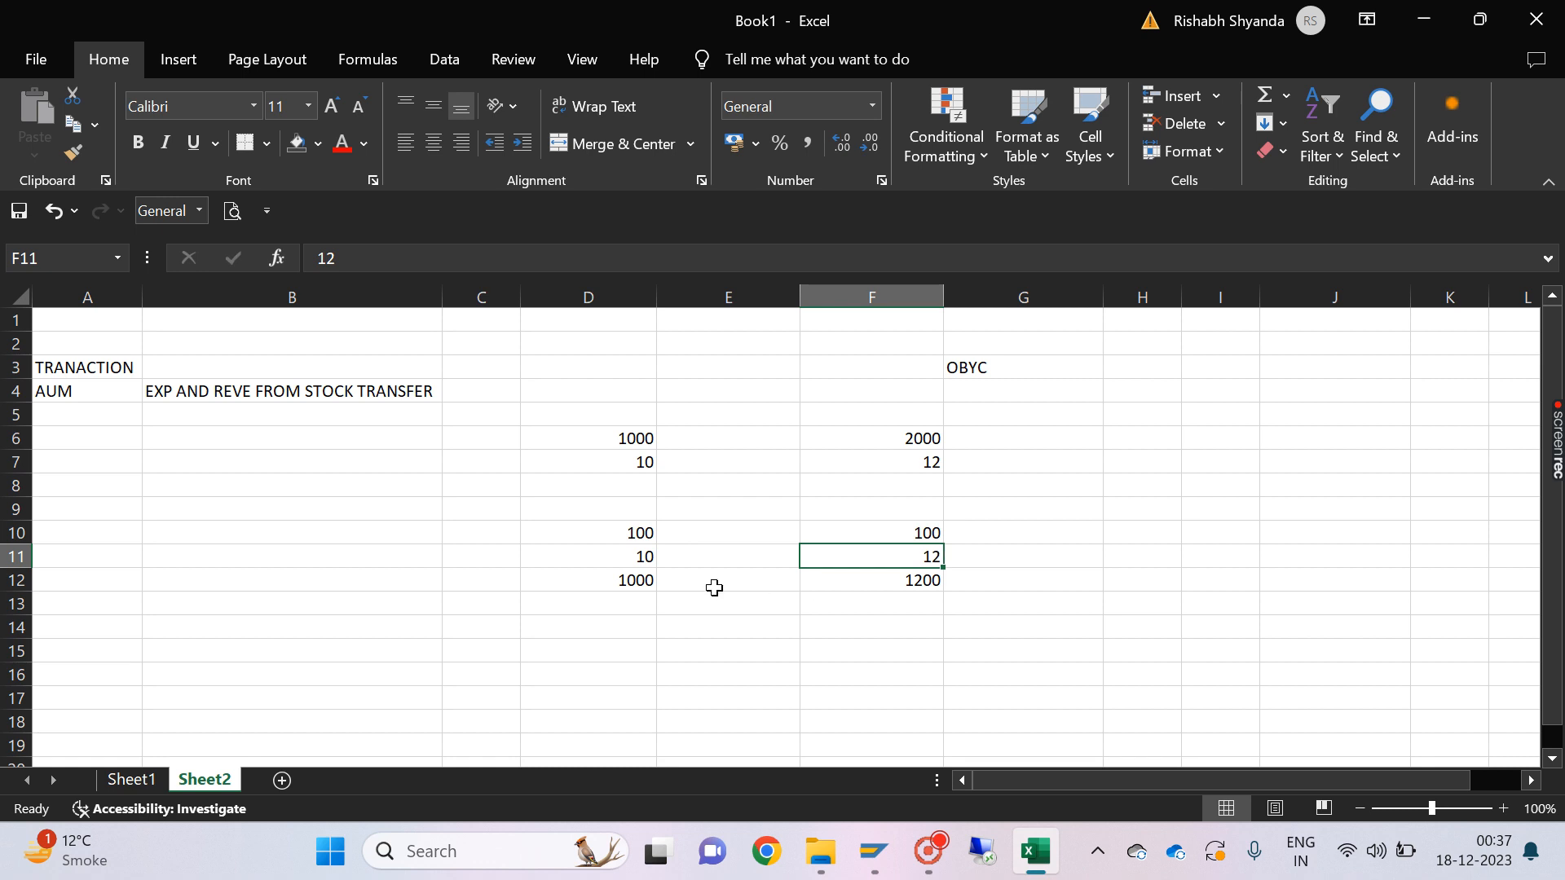
click(640, 582)
click(862, 580)
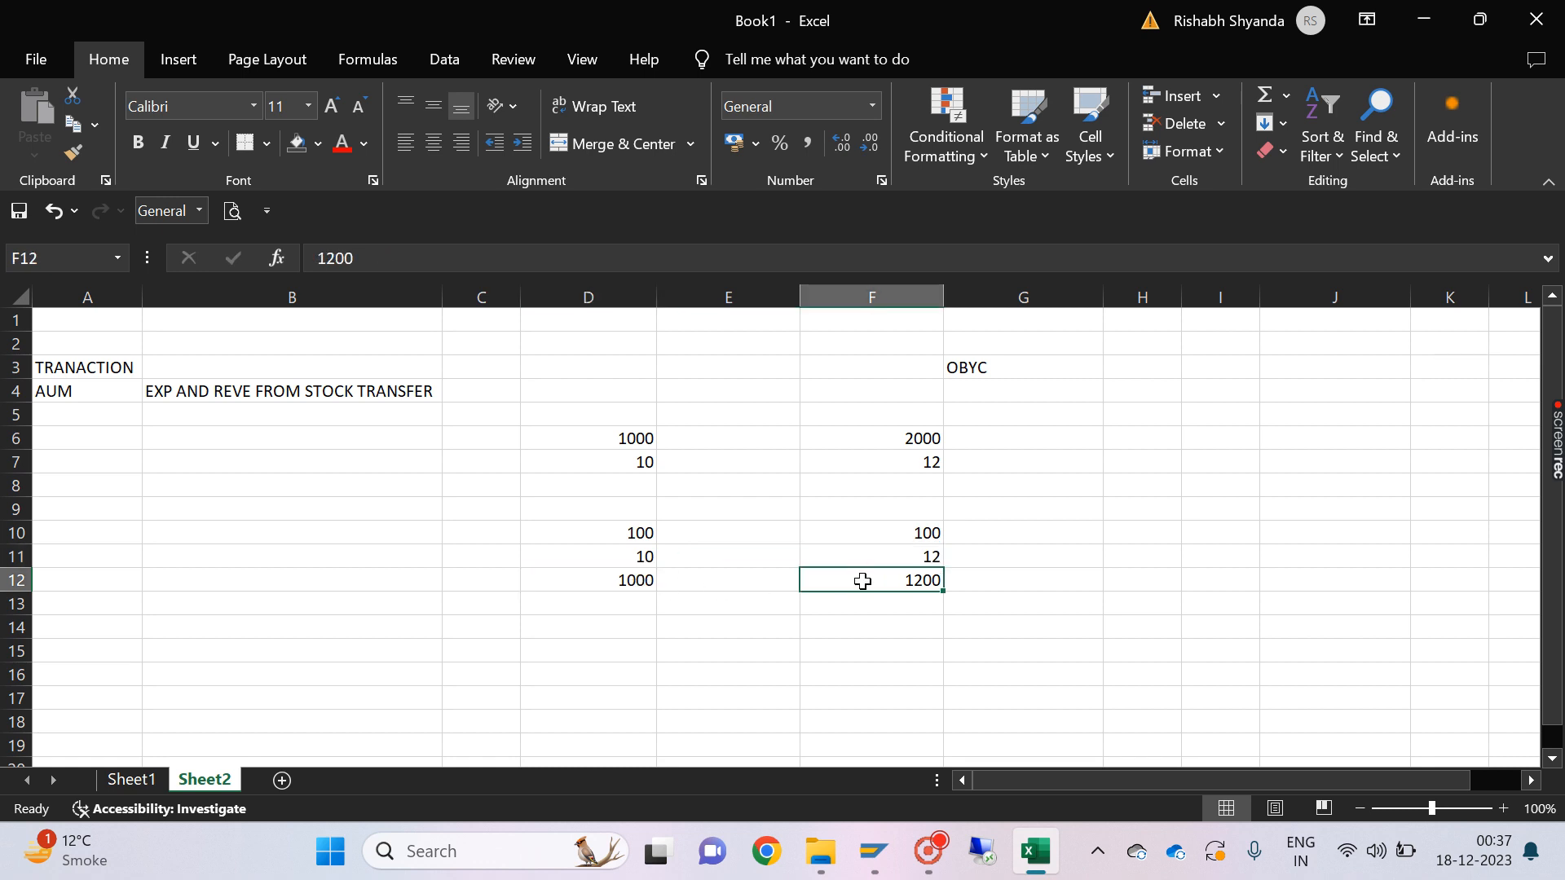
click(639, 601)
click(639, 582)
click(880, 583)
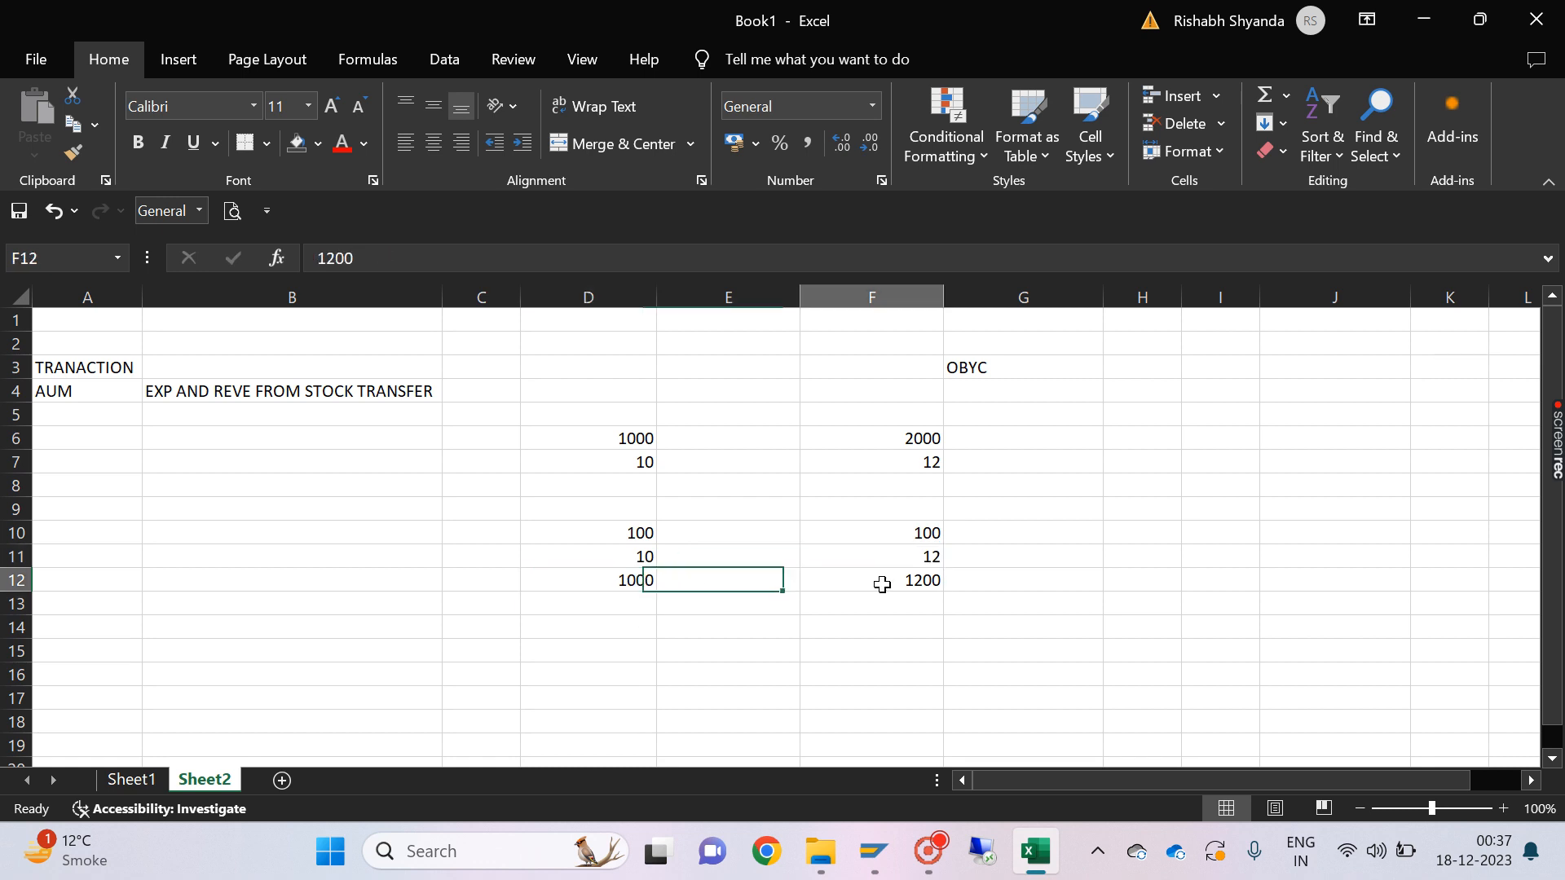
Step: Enter 200 in cell E14 as the stock transfer difference for AUM
click(740, 624)
text(200)
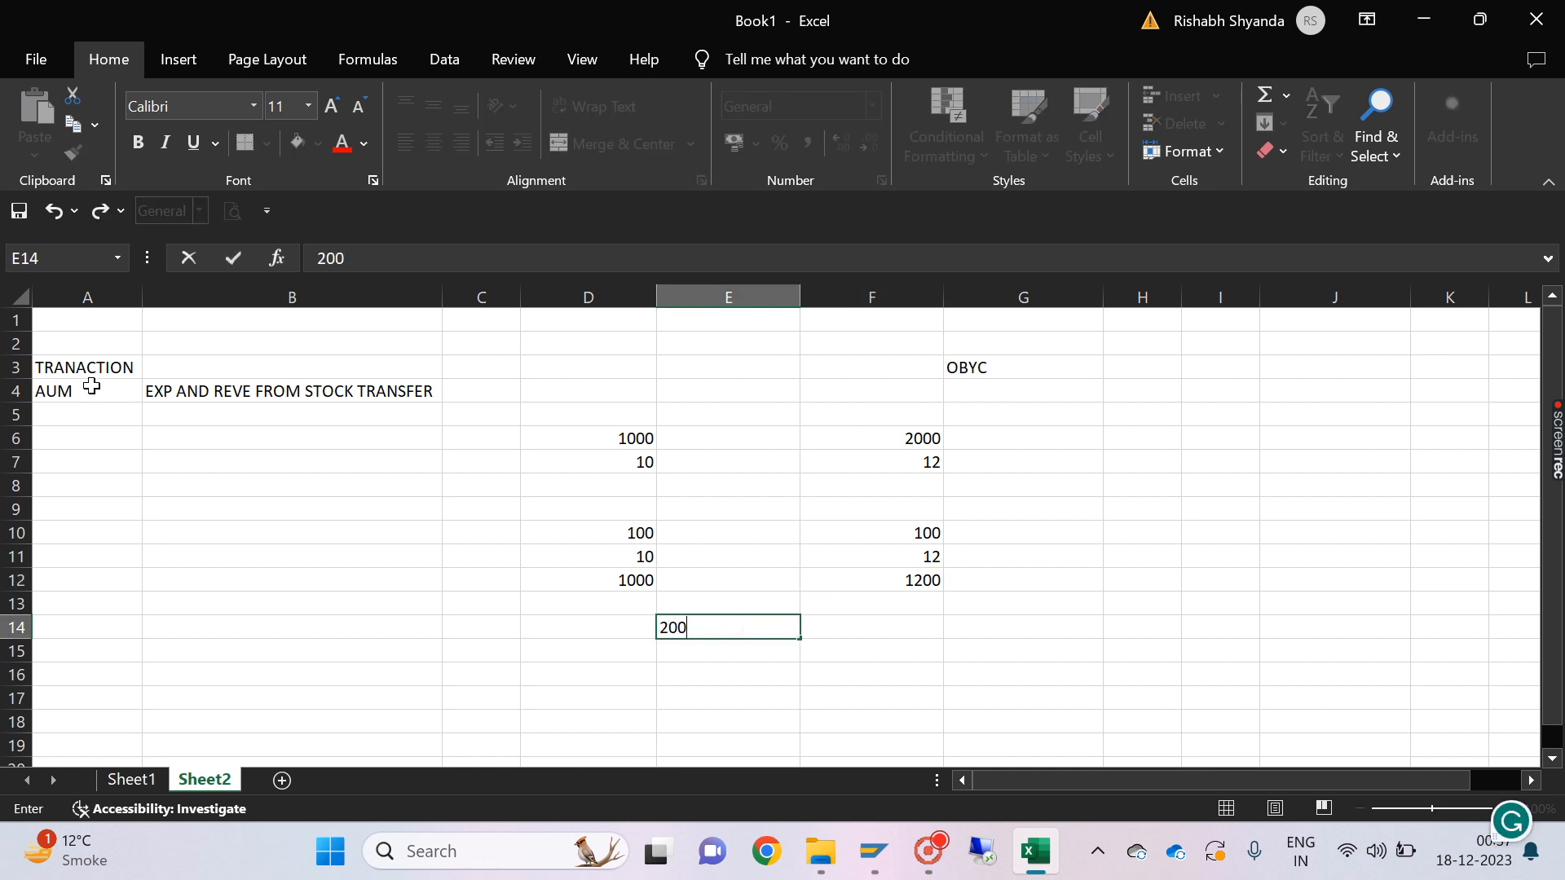
drag(92, 386, 228, 390)
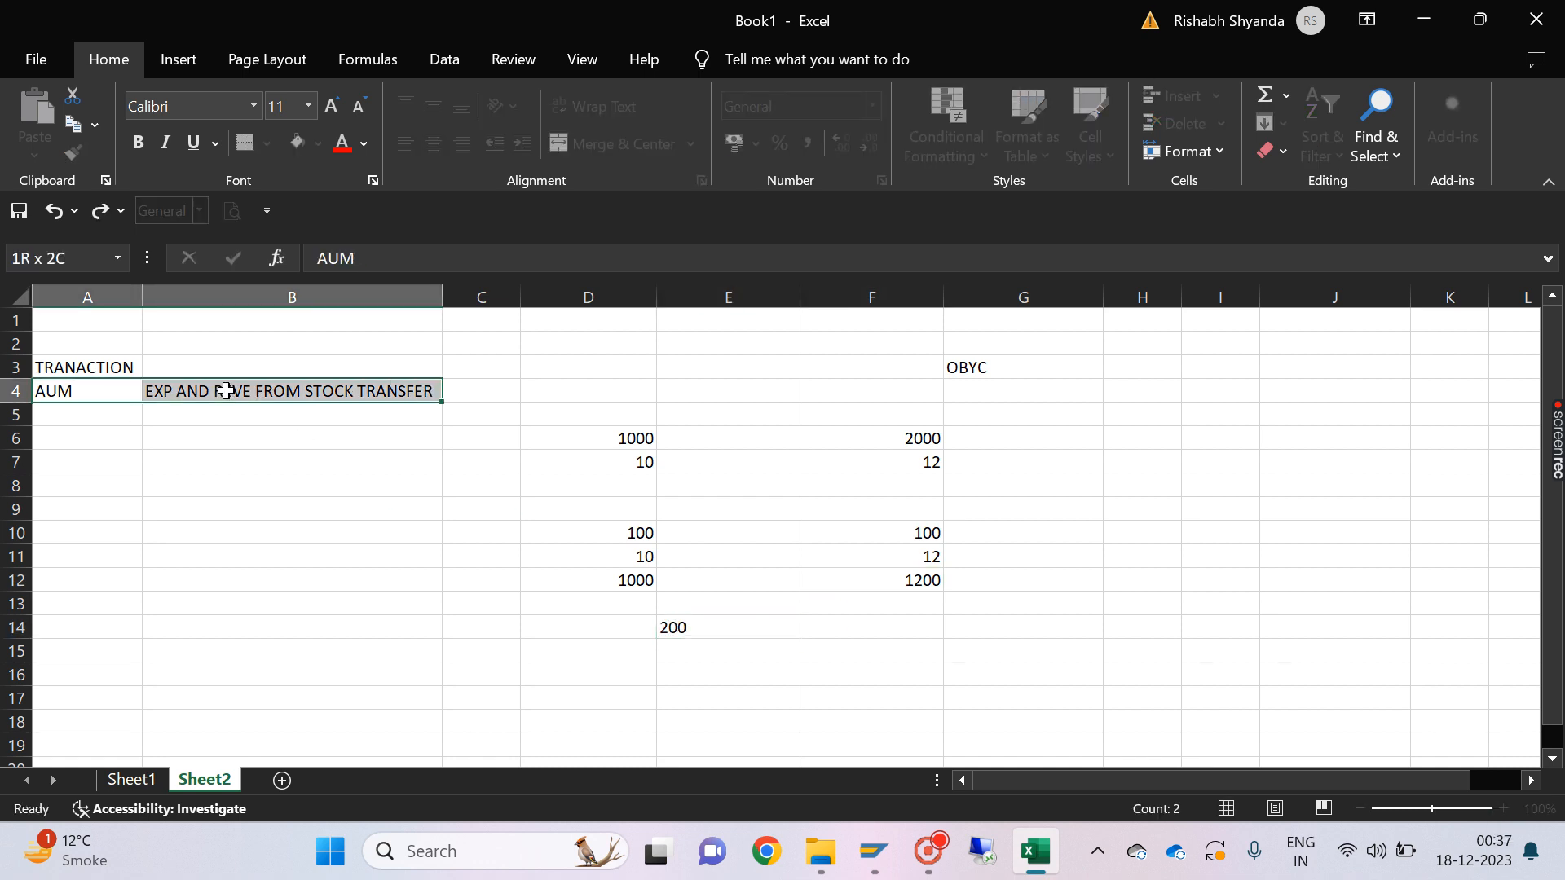
click(781, 628)
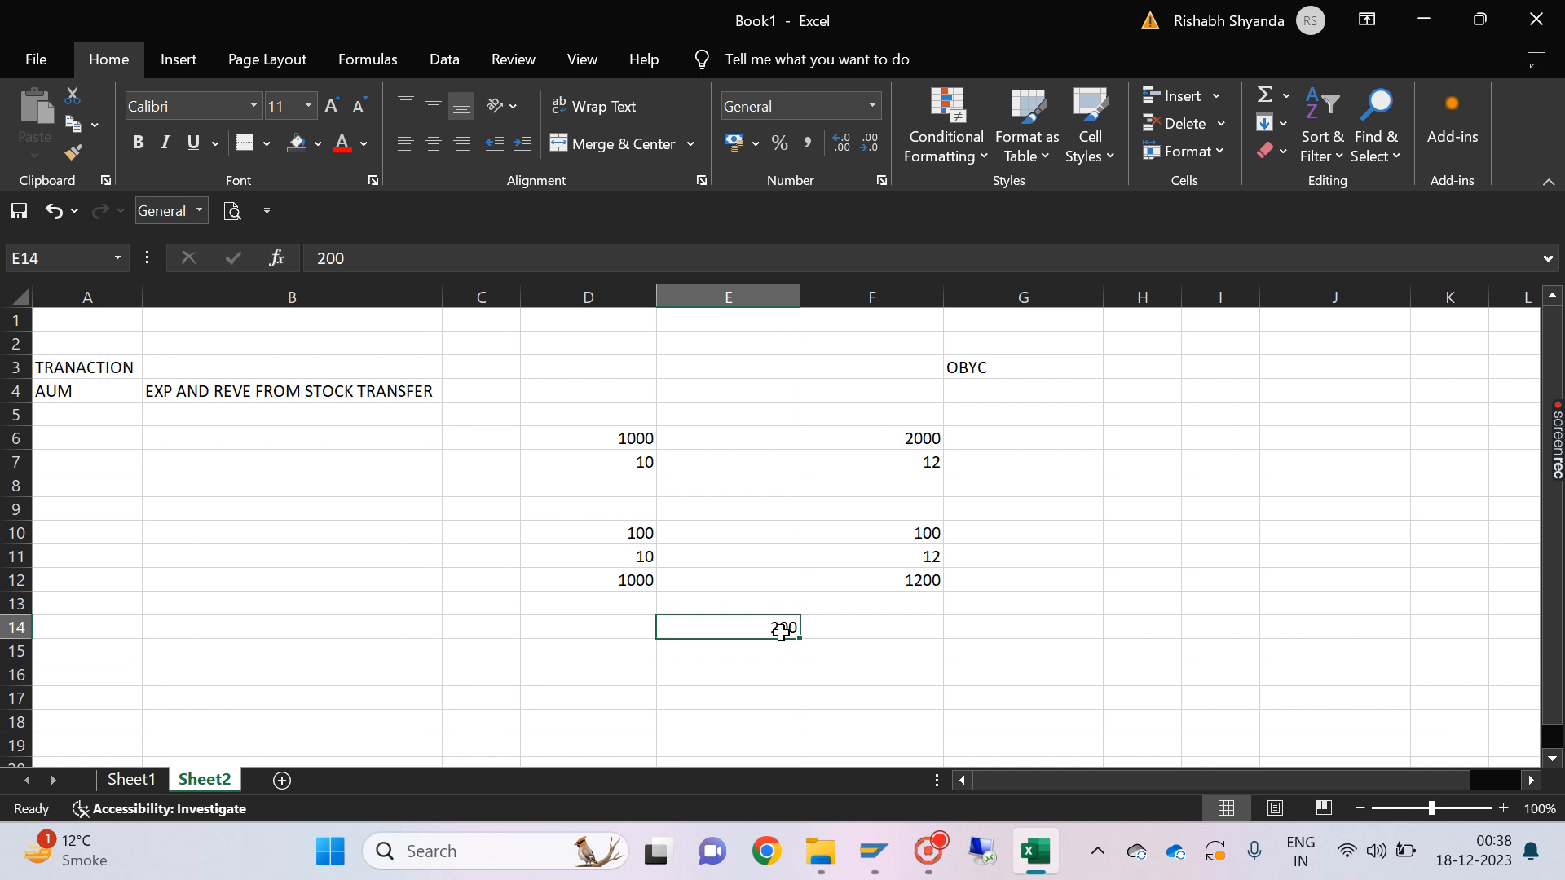
Step: Clear the worked AUM example from the range D4:G16
click(123, 373)
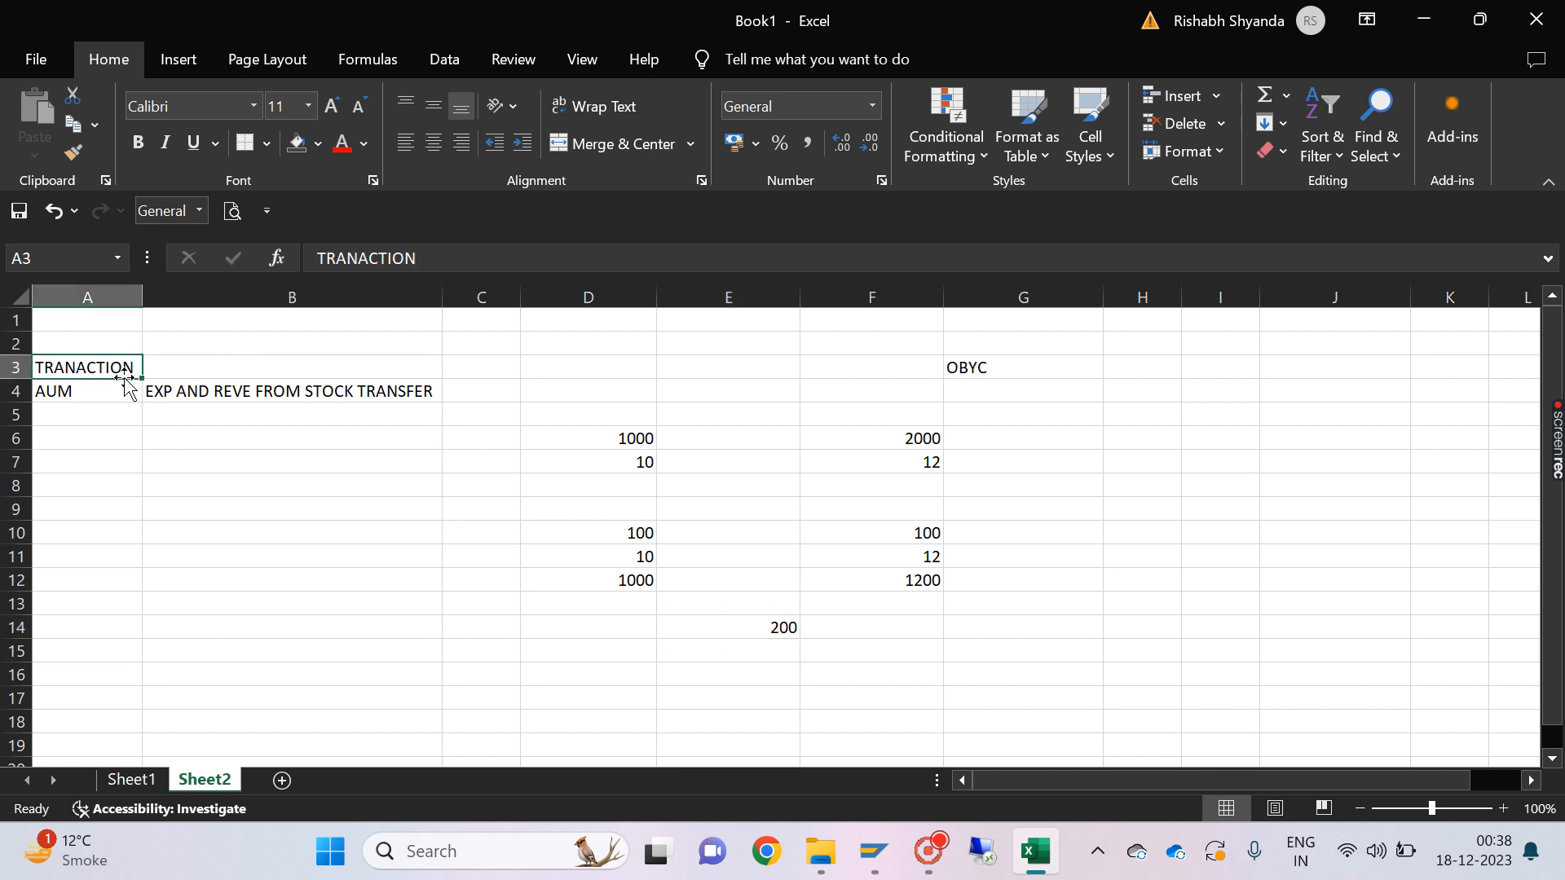
click(454, 389)
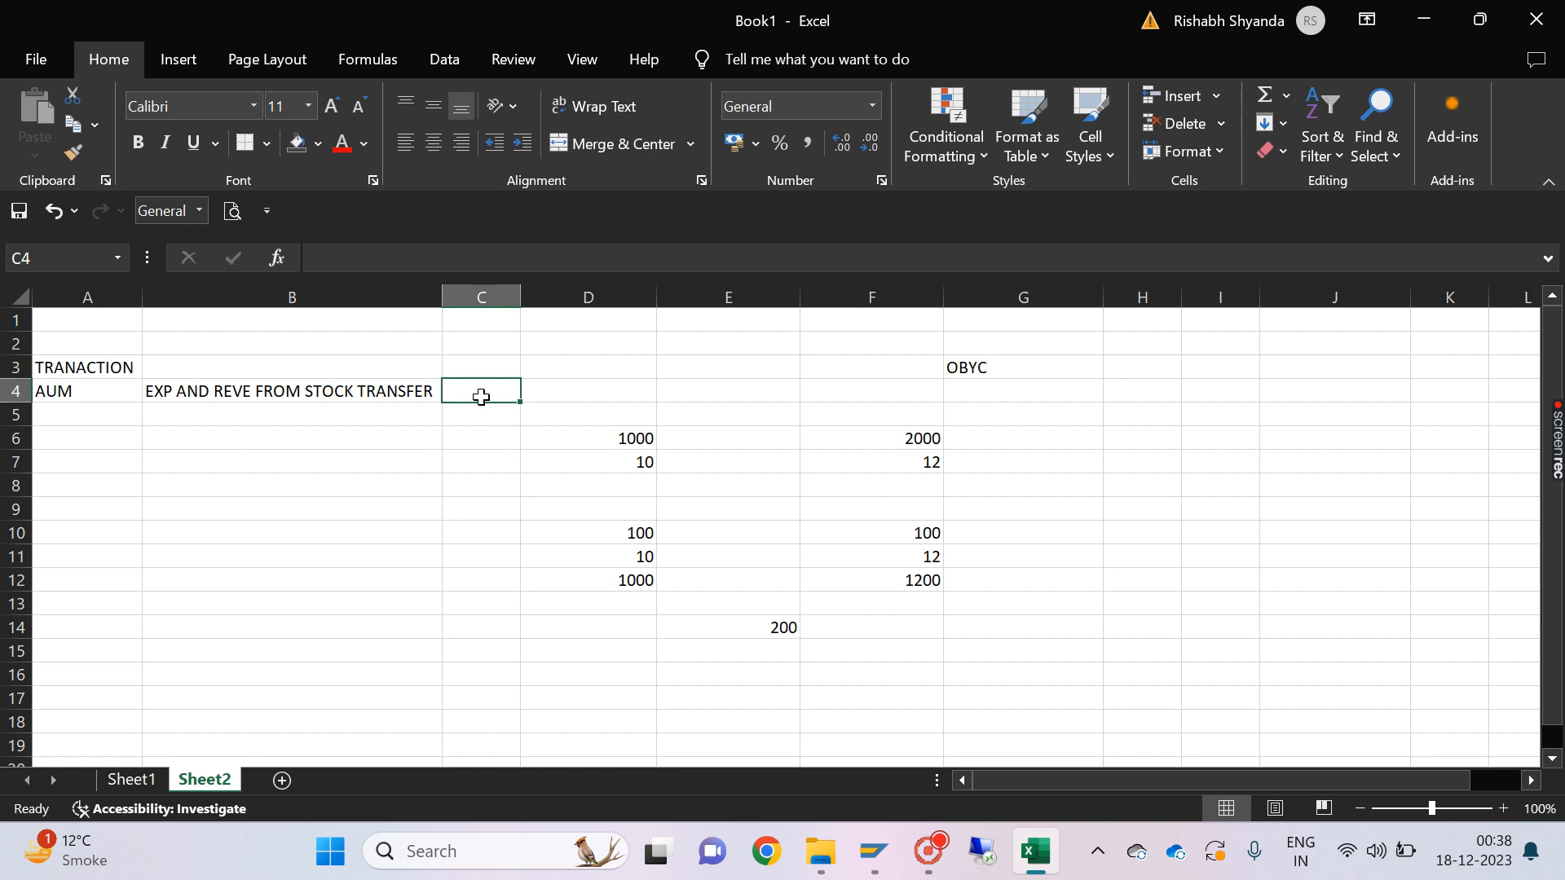
drag(582, 389, 981, 674)
key(Delete)
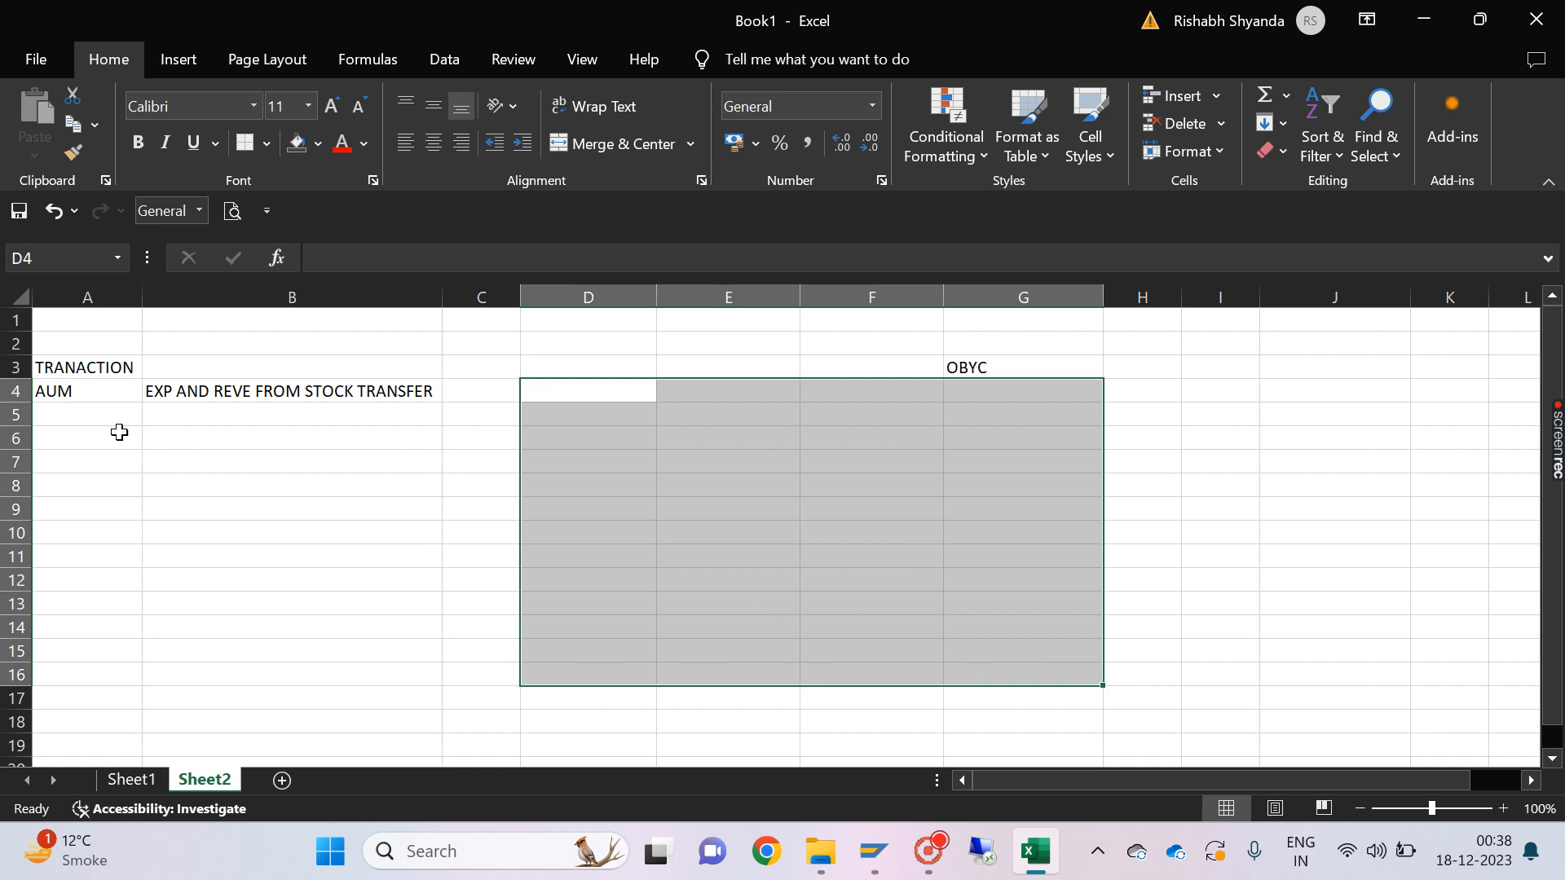
Step: Enter the transaction key BSV in cell A5 and its description SUBCONTRACTING in cell B5
click(88, 418)
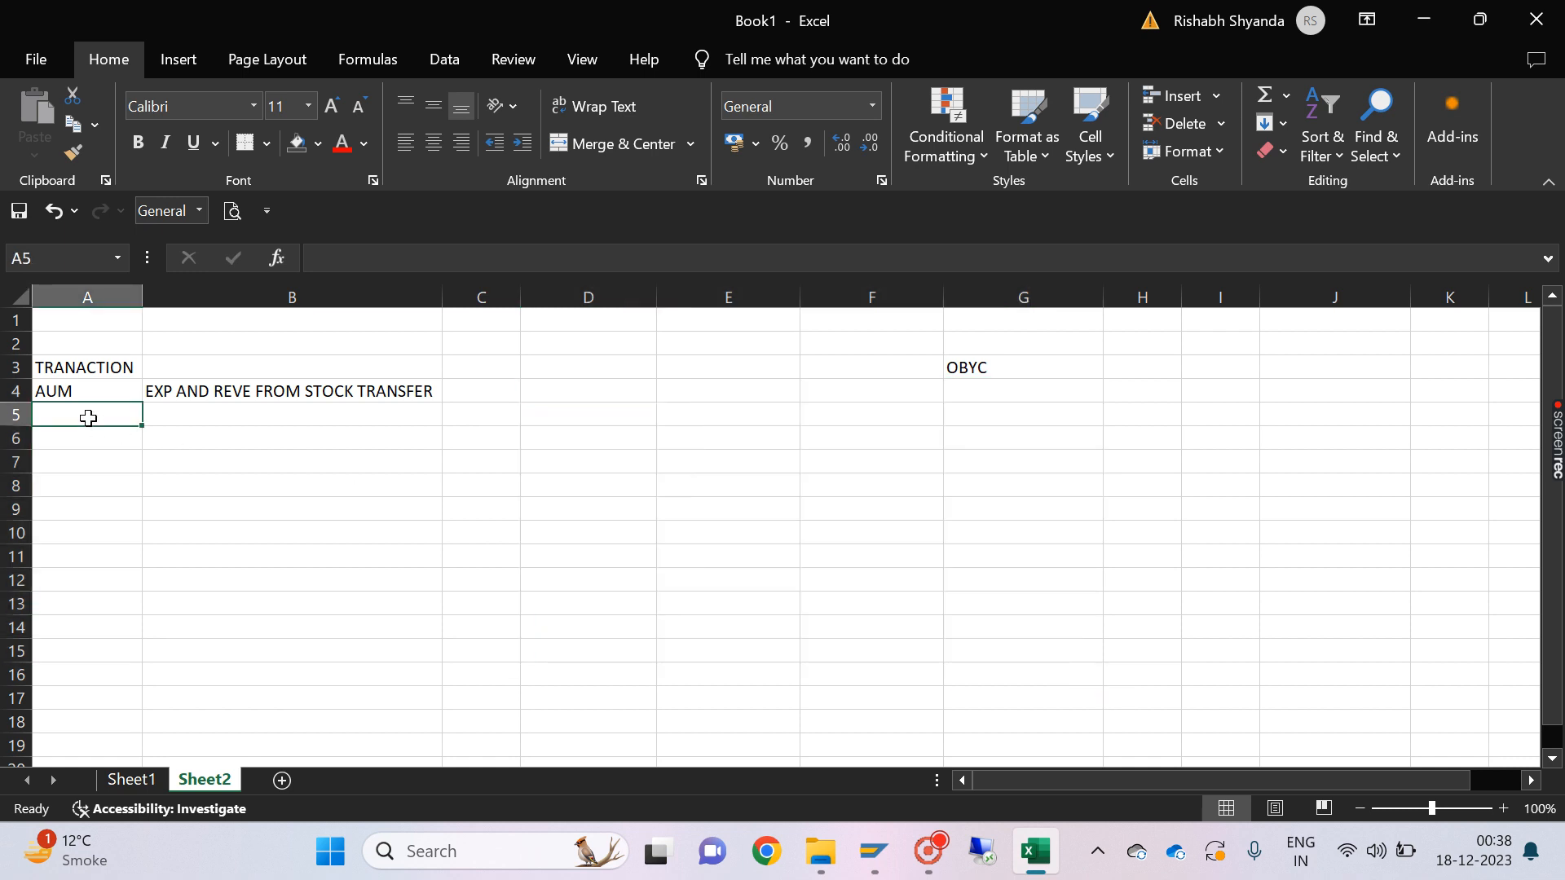
text(BSV)
key(ctrl+Return)
click(171, 414)
text(SUB)
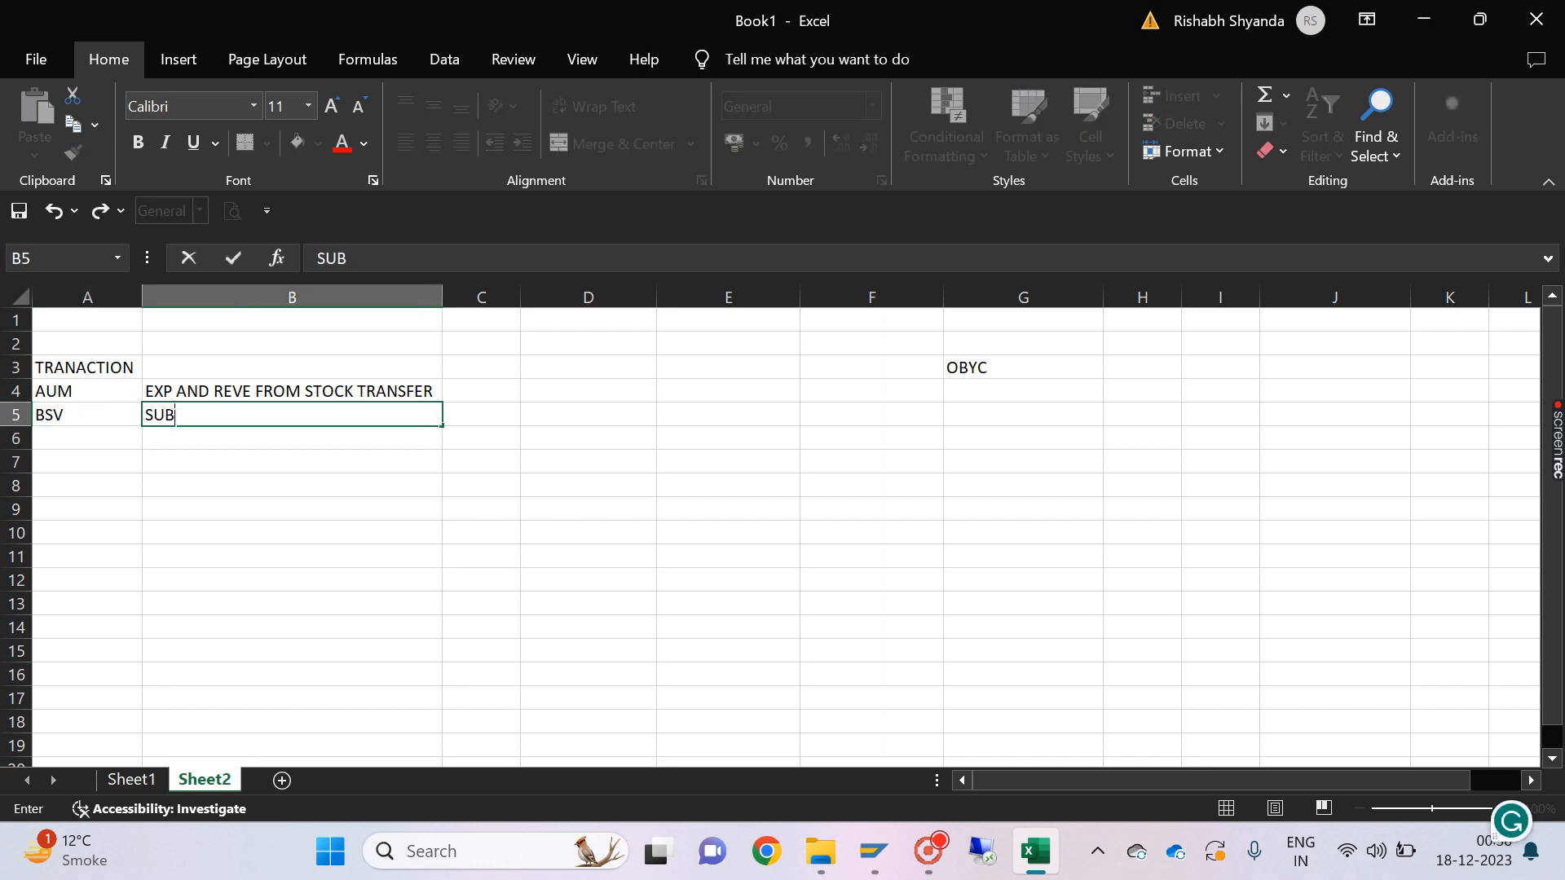
text(CONTRACT)
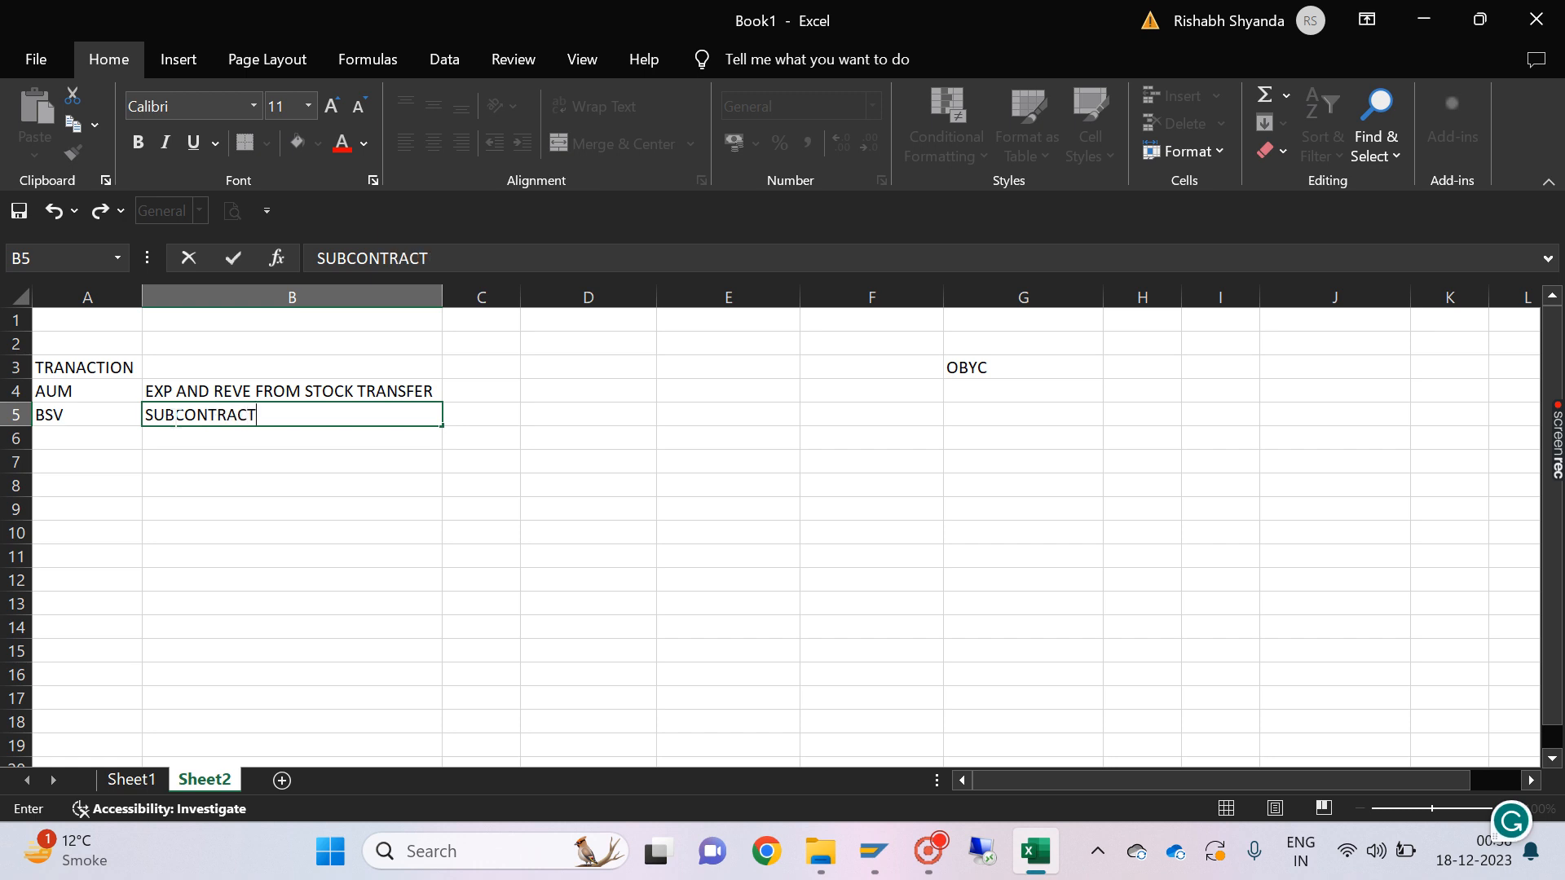
text(INH)
key(BackSpace)
text(G)
key(Return)
click(174, 418)
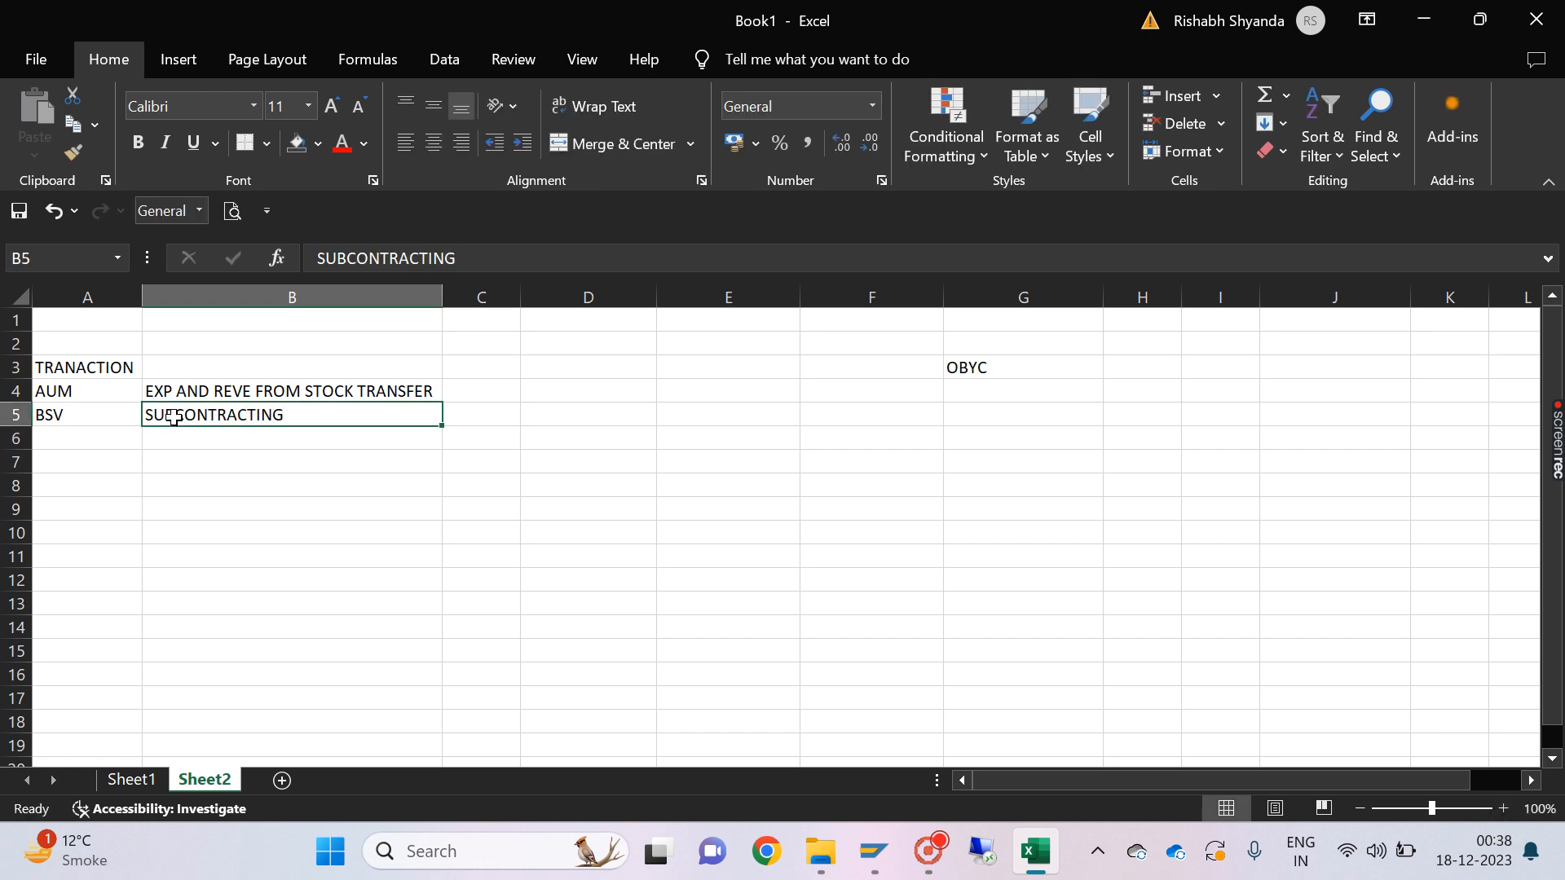
Step: Enter 10 in cell D5 beside the BSV row and 10 in cell E7
click(596, 416)
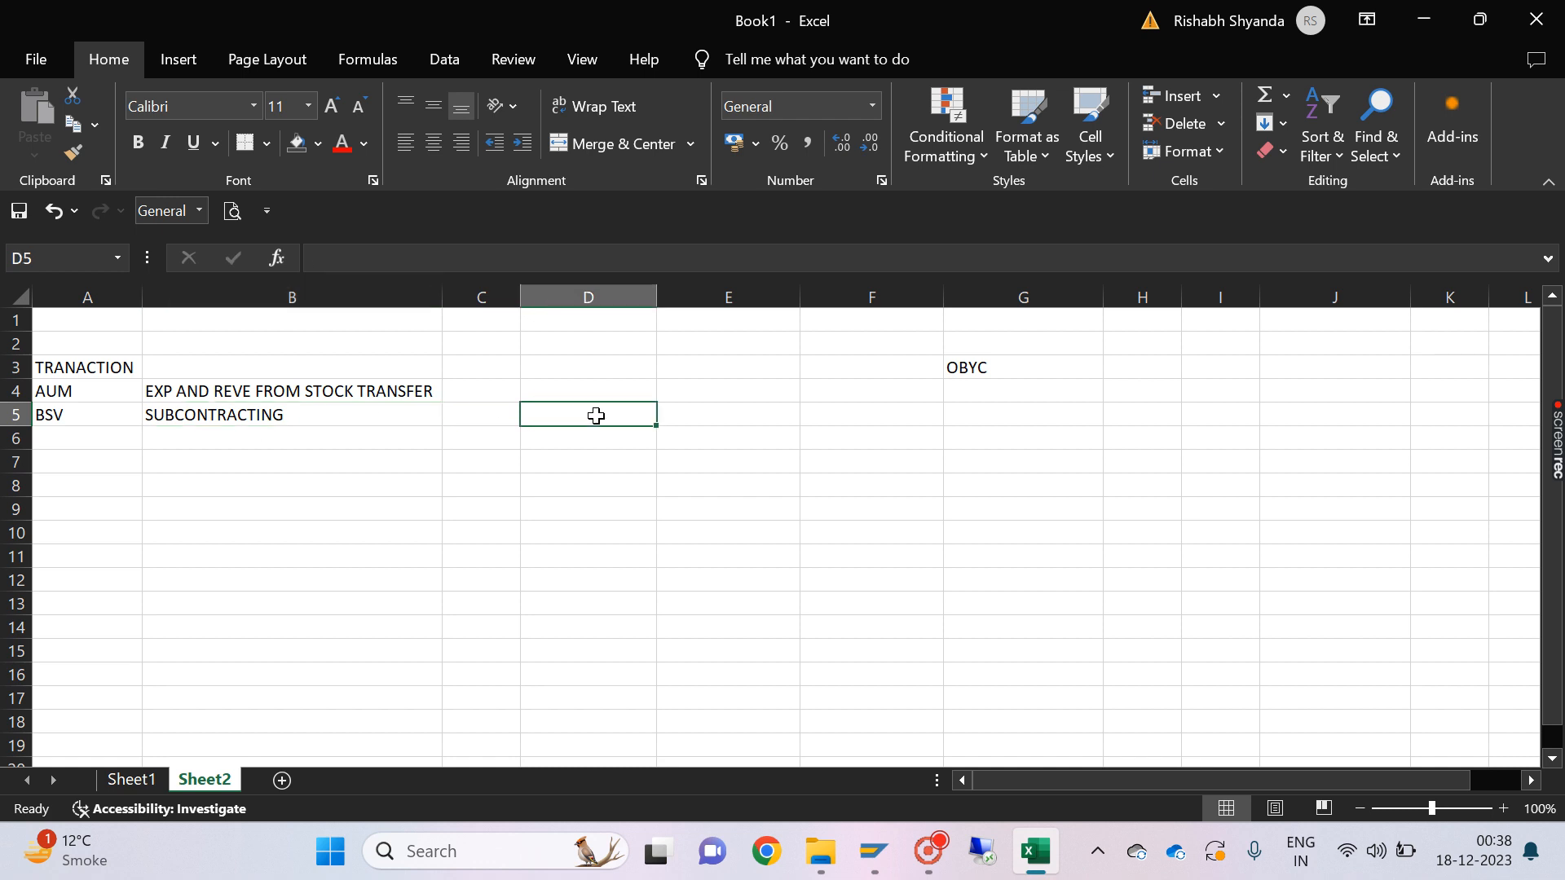
text(10)
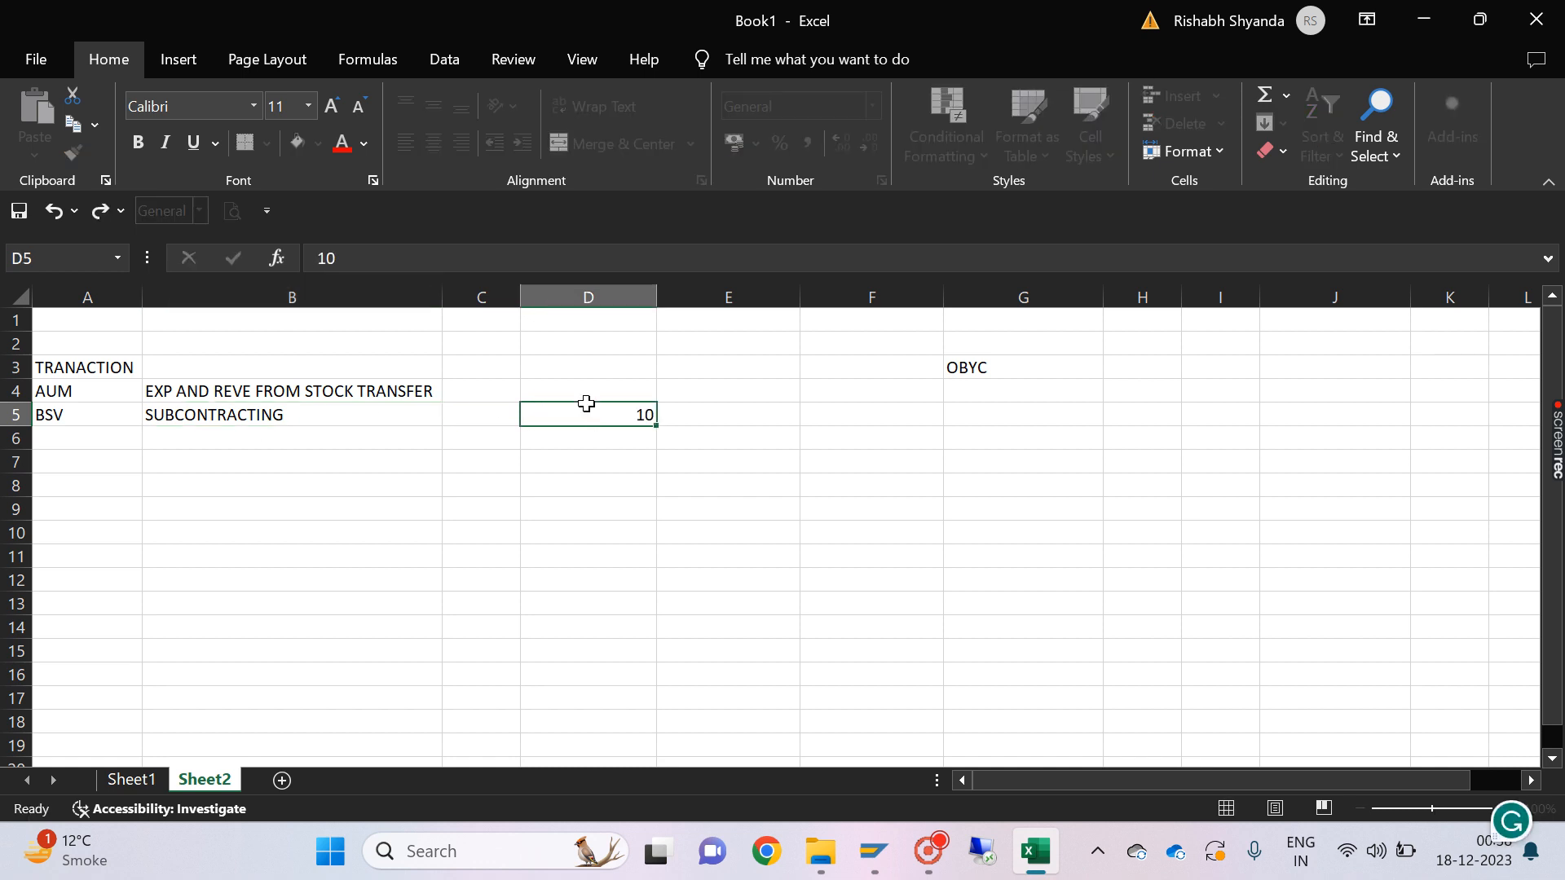
key(Return)
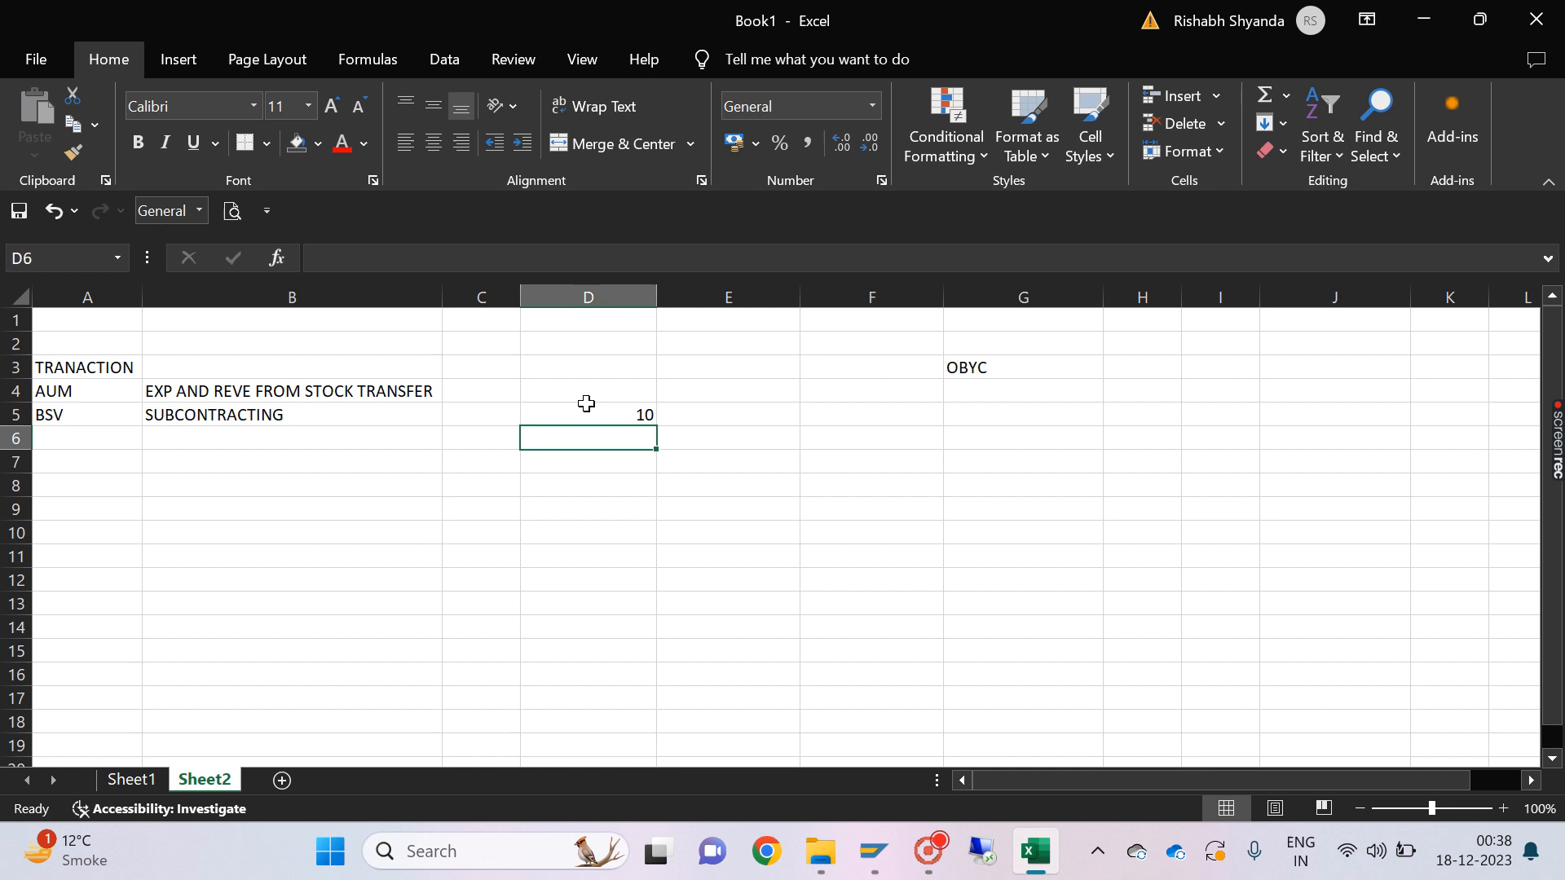
click(710, 413)
click(692, 458)
text(10)
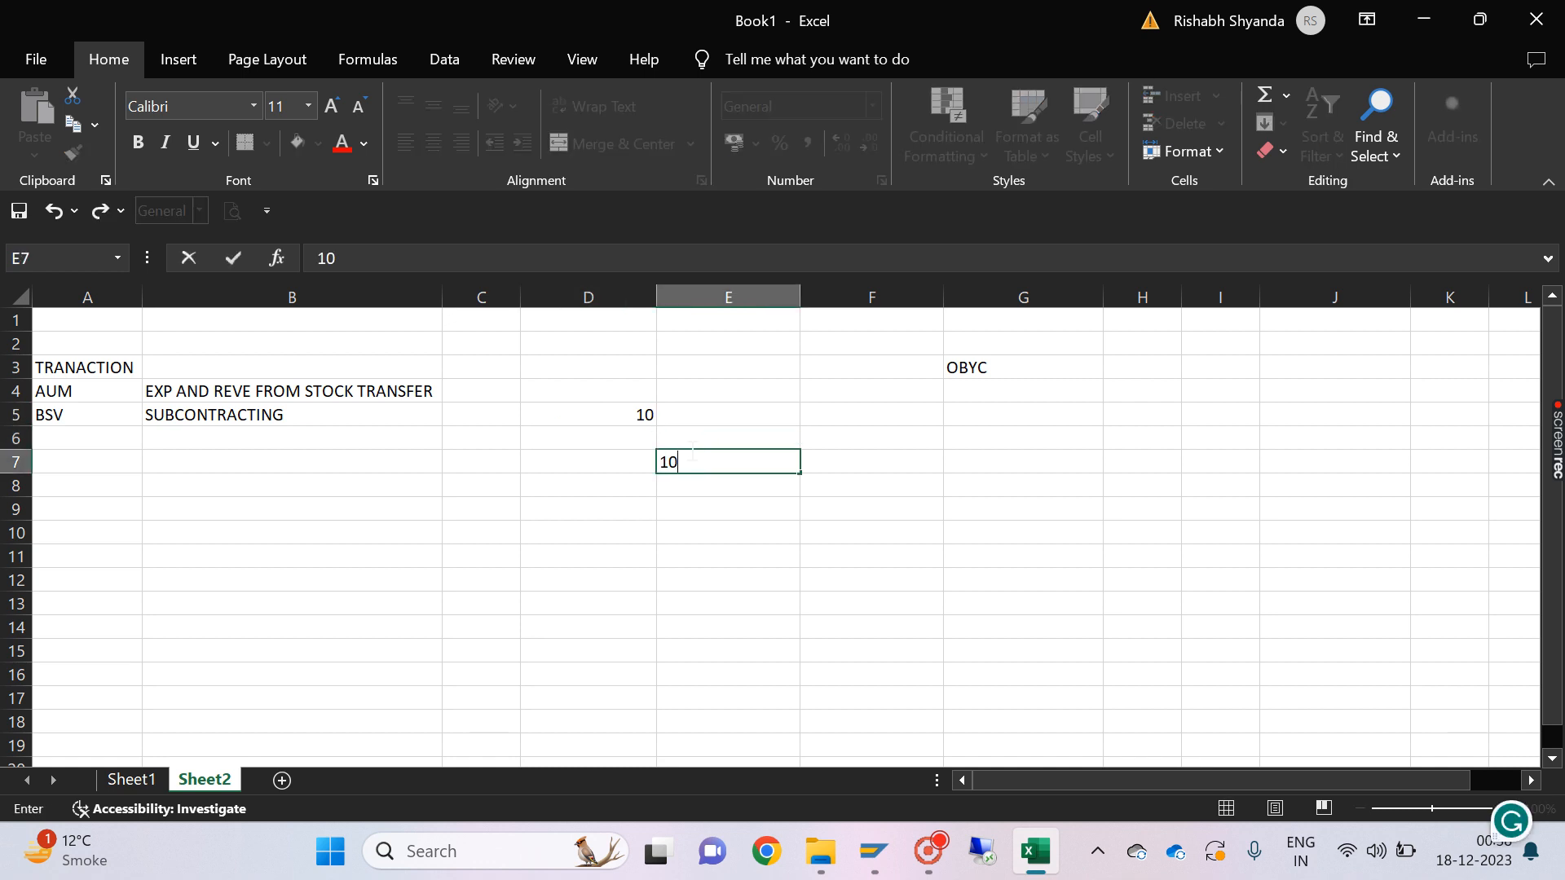
key(Return)
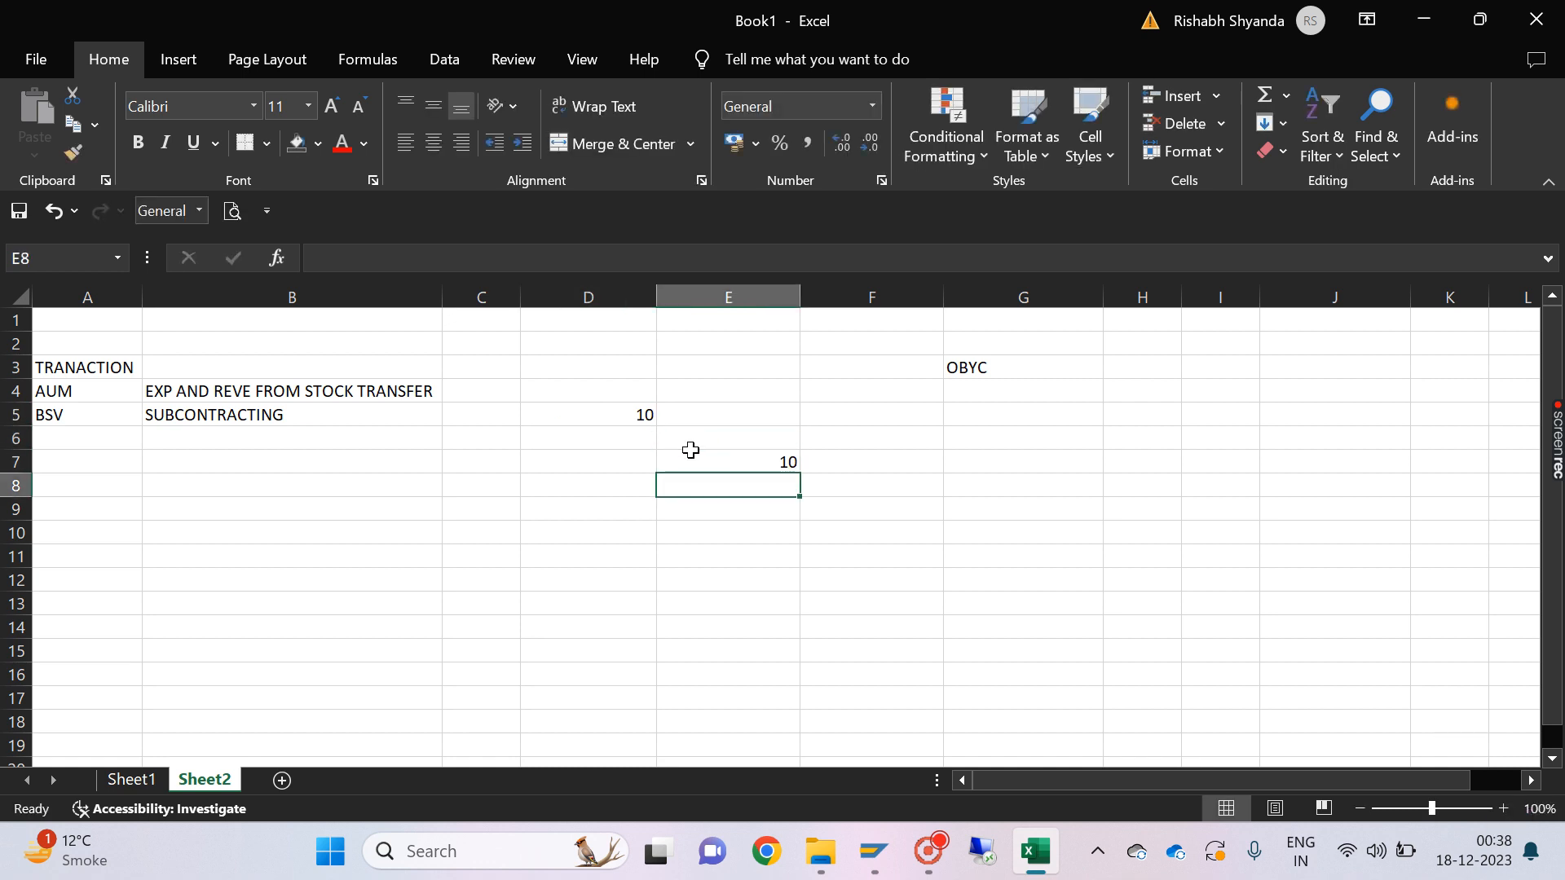
Step: Label the quantity in the BSV row by entering RAW MATERIAL in cell E5
click(584, 392)
click(613, 414)
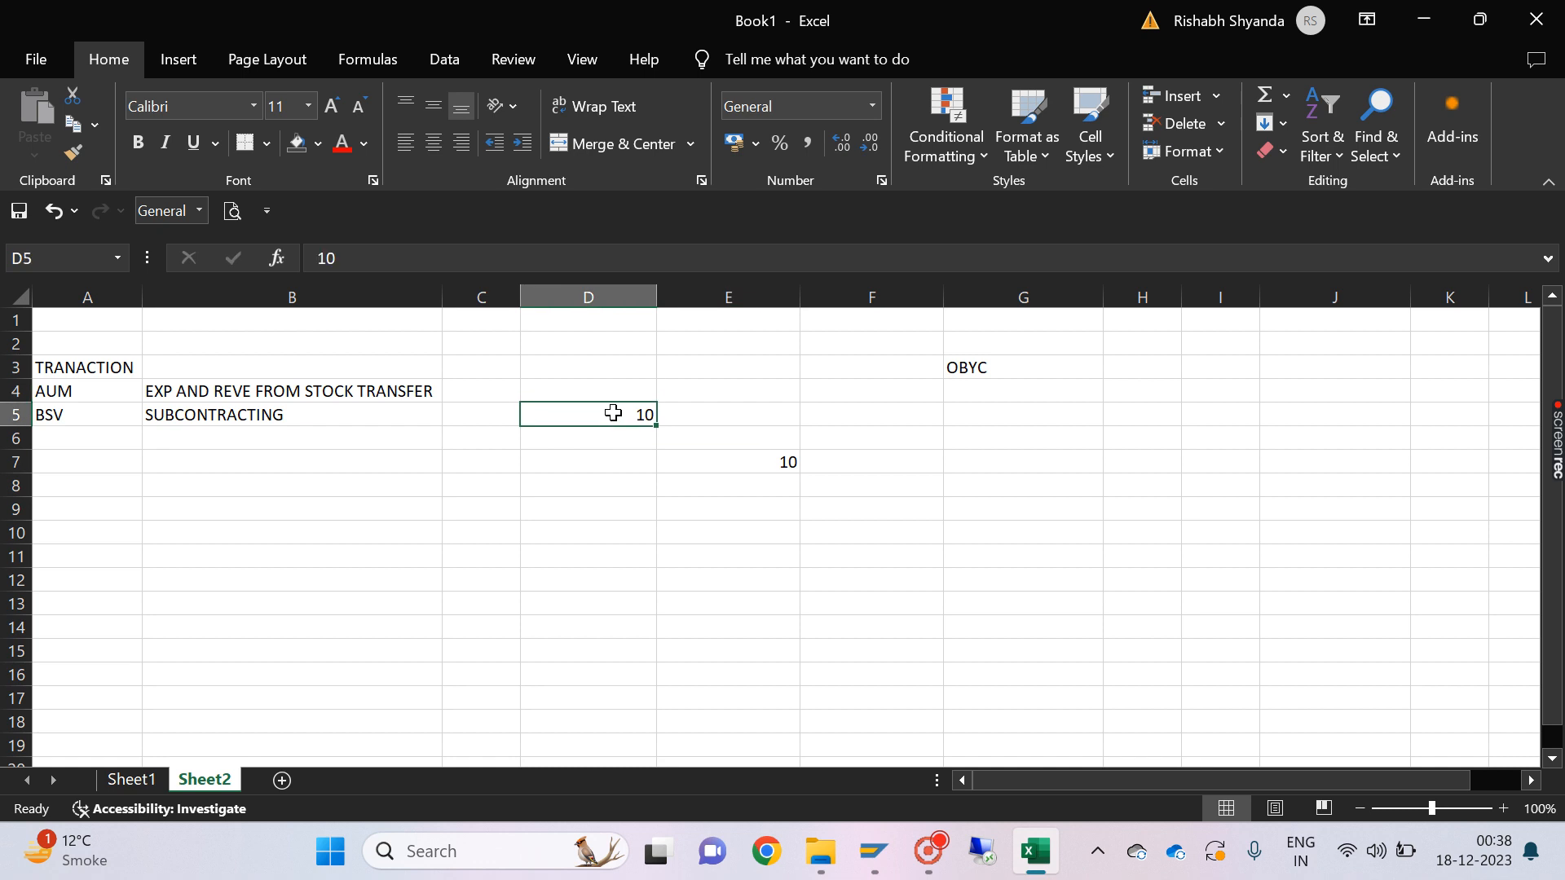
click(706, 409)
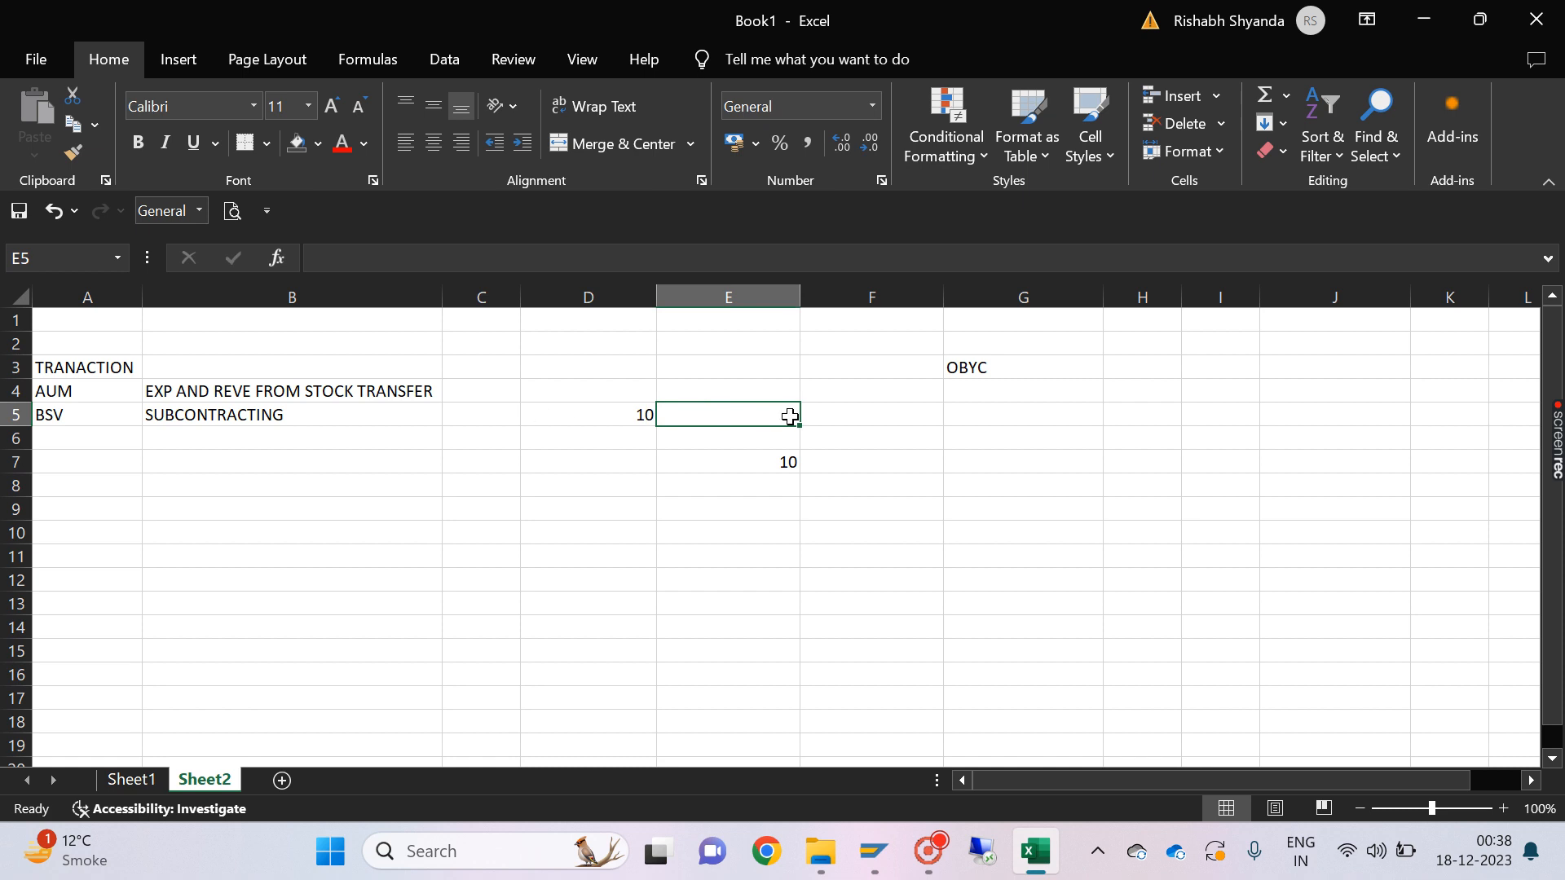
text(RAW MATER)
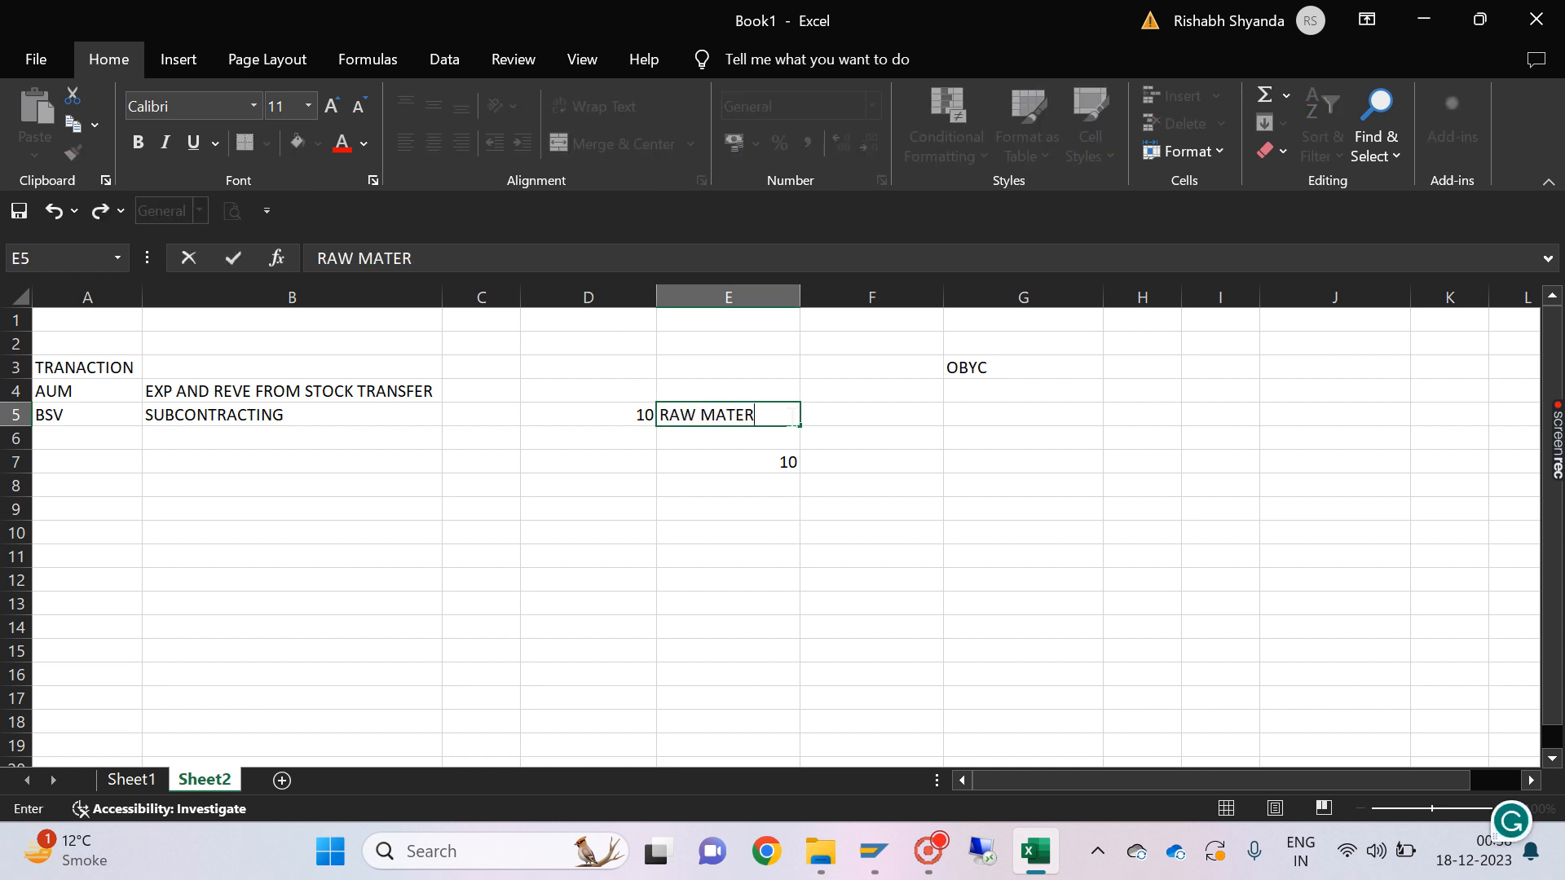
text(IAL)
key(Return)
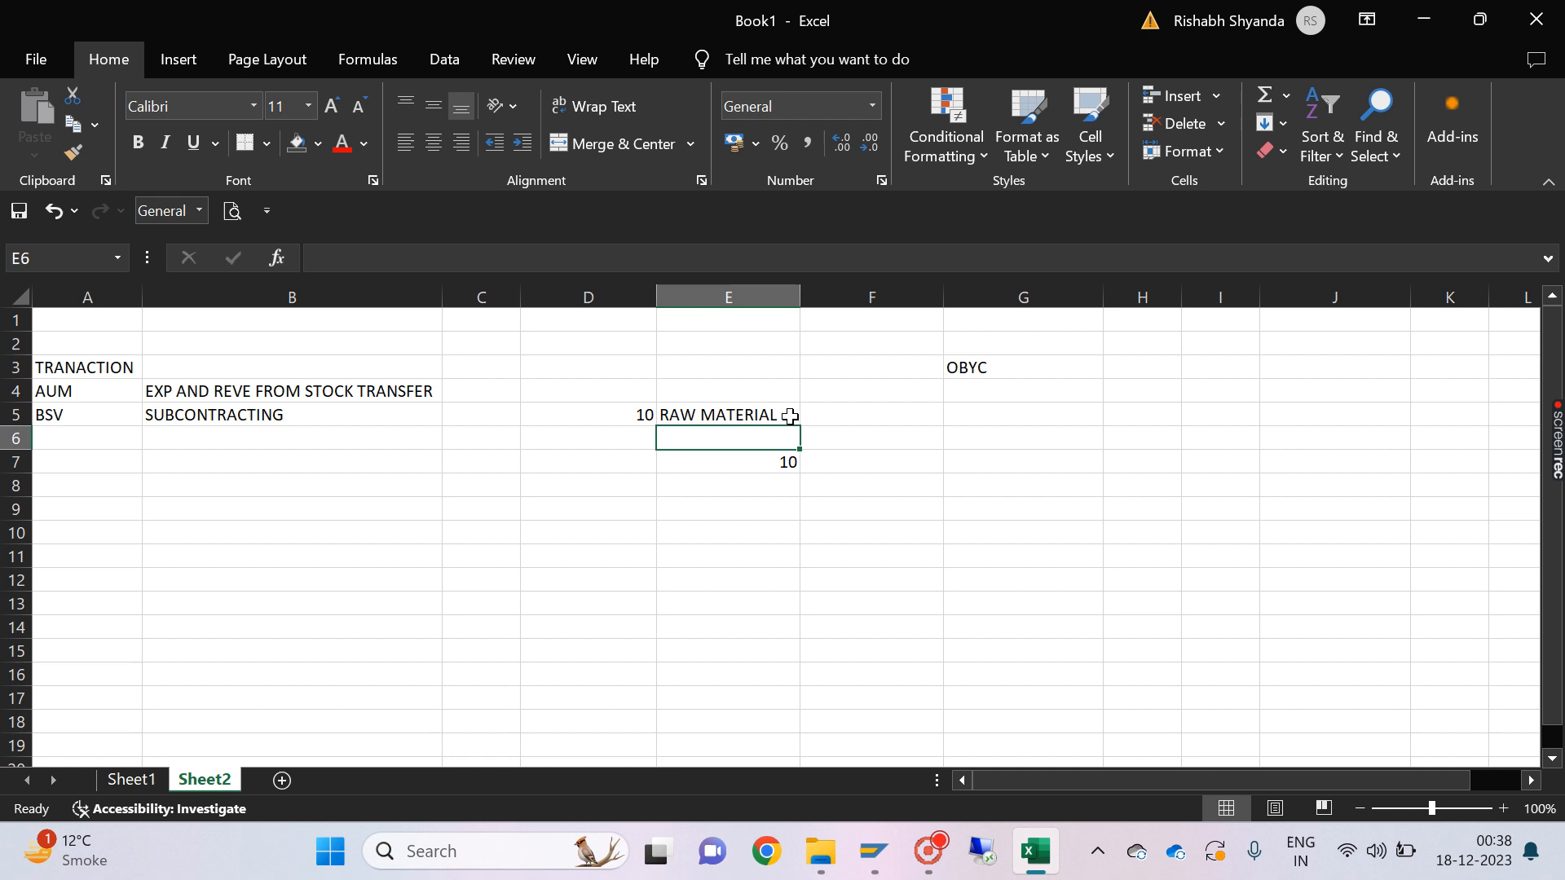
Step: Change the quantity in cell E7 to 5 and label it FG in cell F7
click(797, 467)
key(BackSpace)
key(Return)
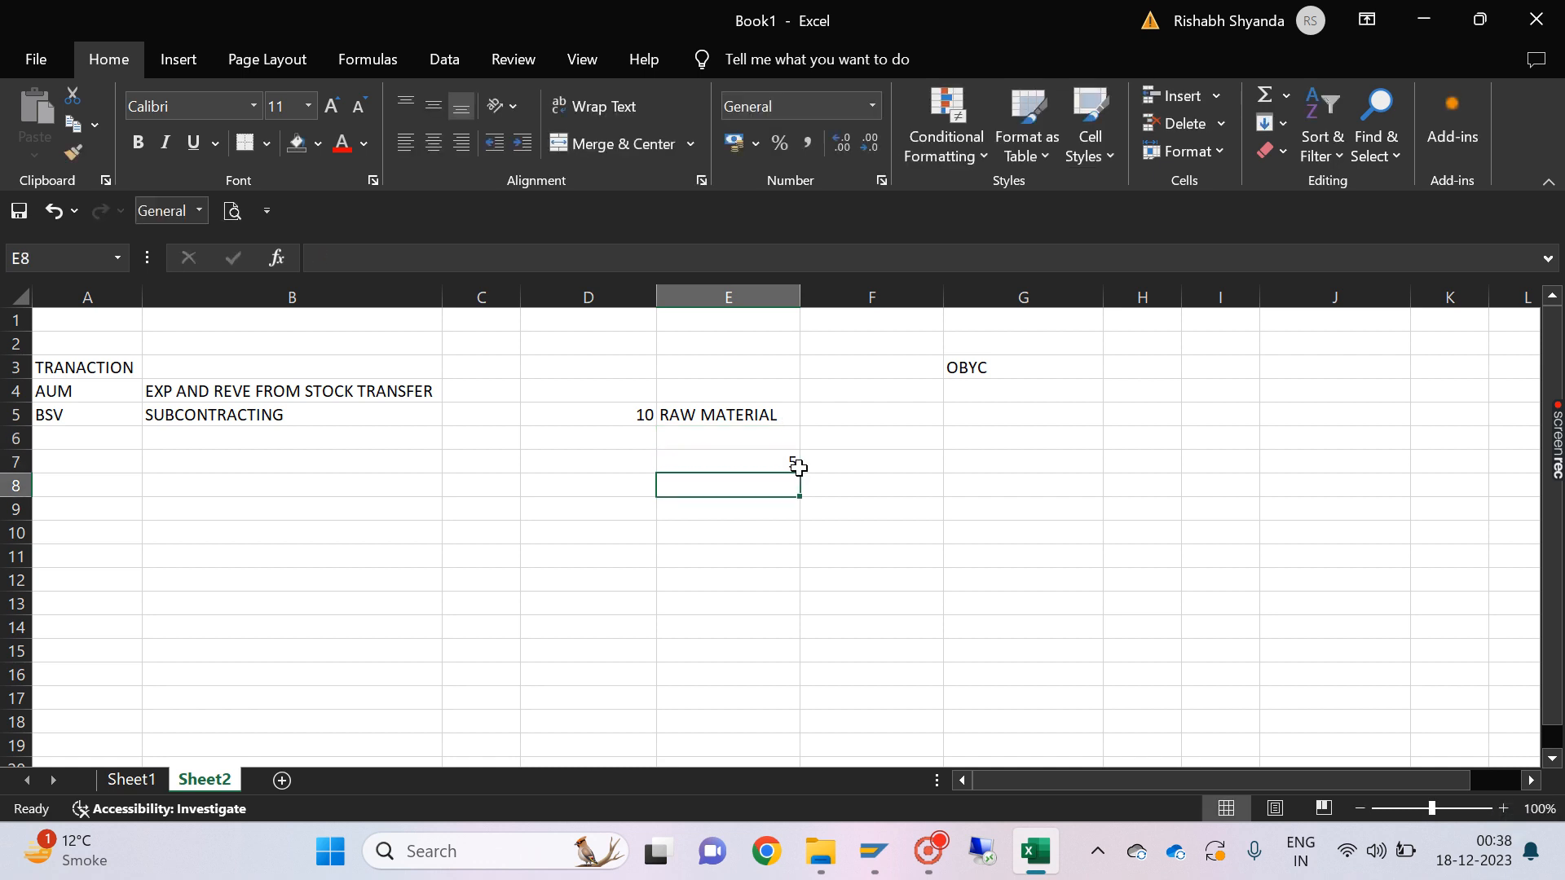
click(797, 467)
text(5)
double_click(846, 458)
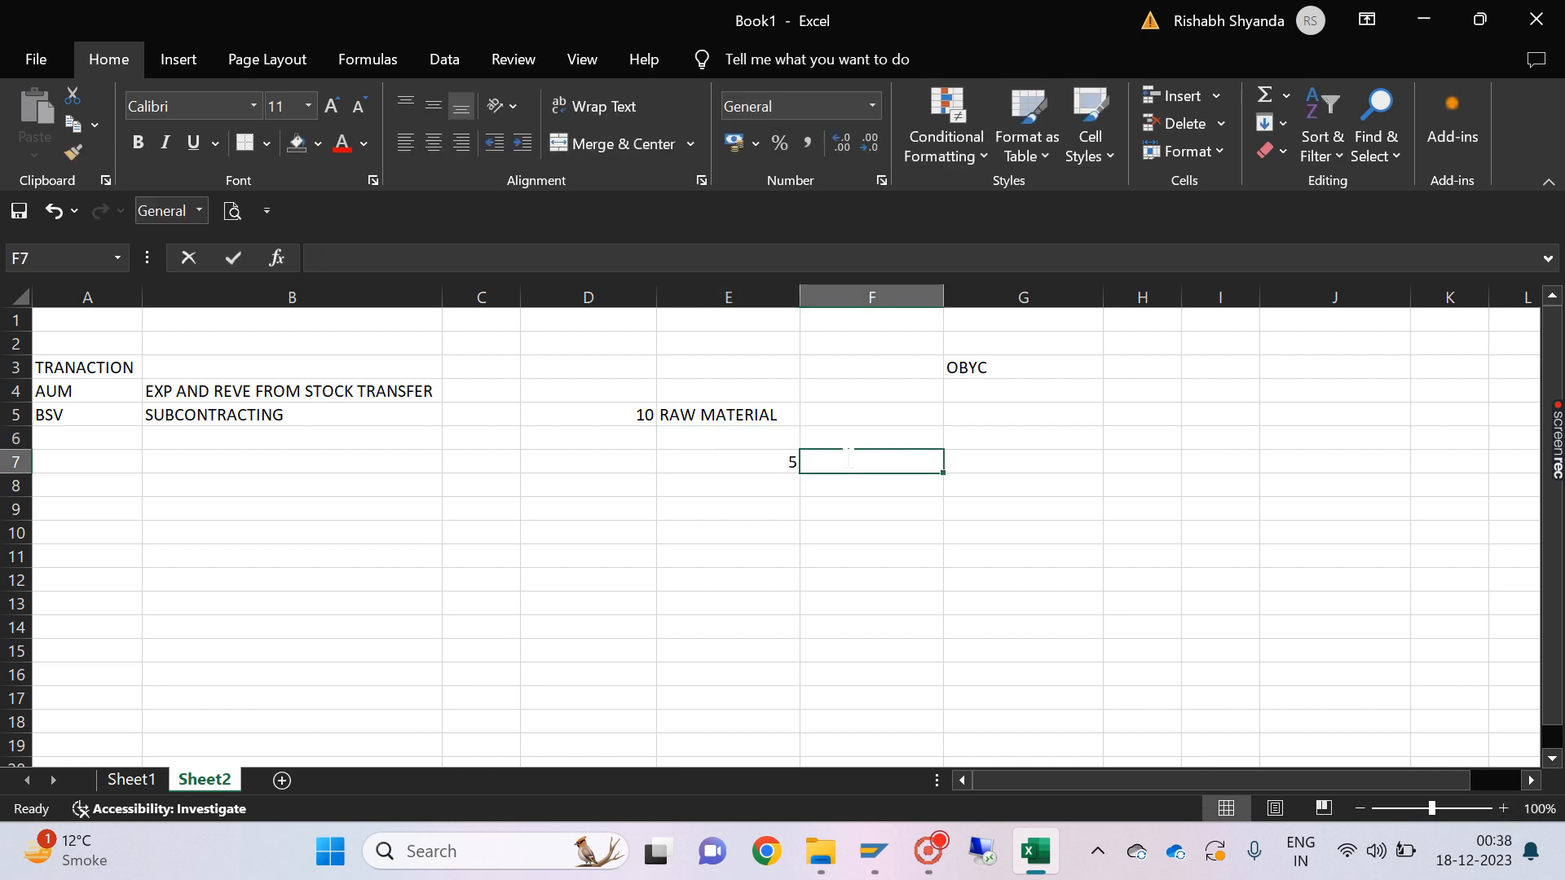
text(FG)
key(Return)
click(846, 458)
Step: Enter the subcontracting example amounts: 50 in cell D10, 100 in cell D11 and 150 in cell E12
click(646, 487)
click(648, 533)
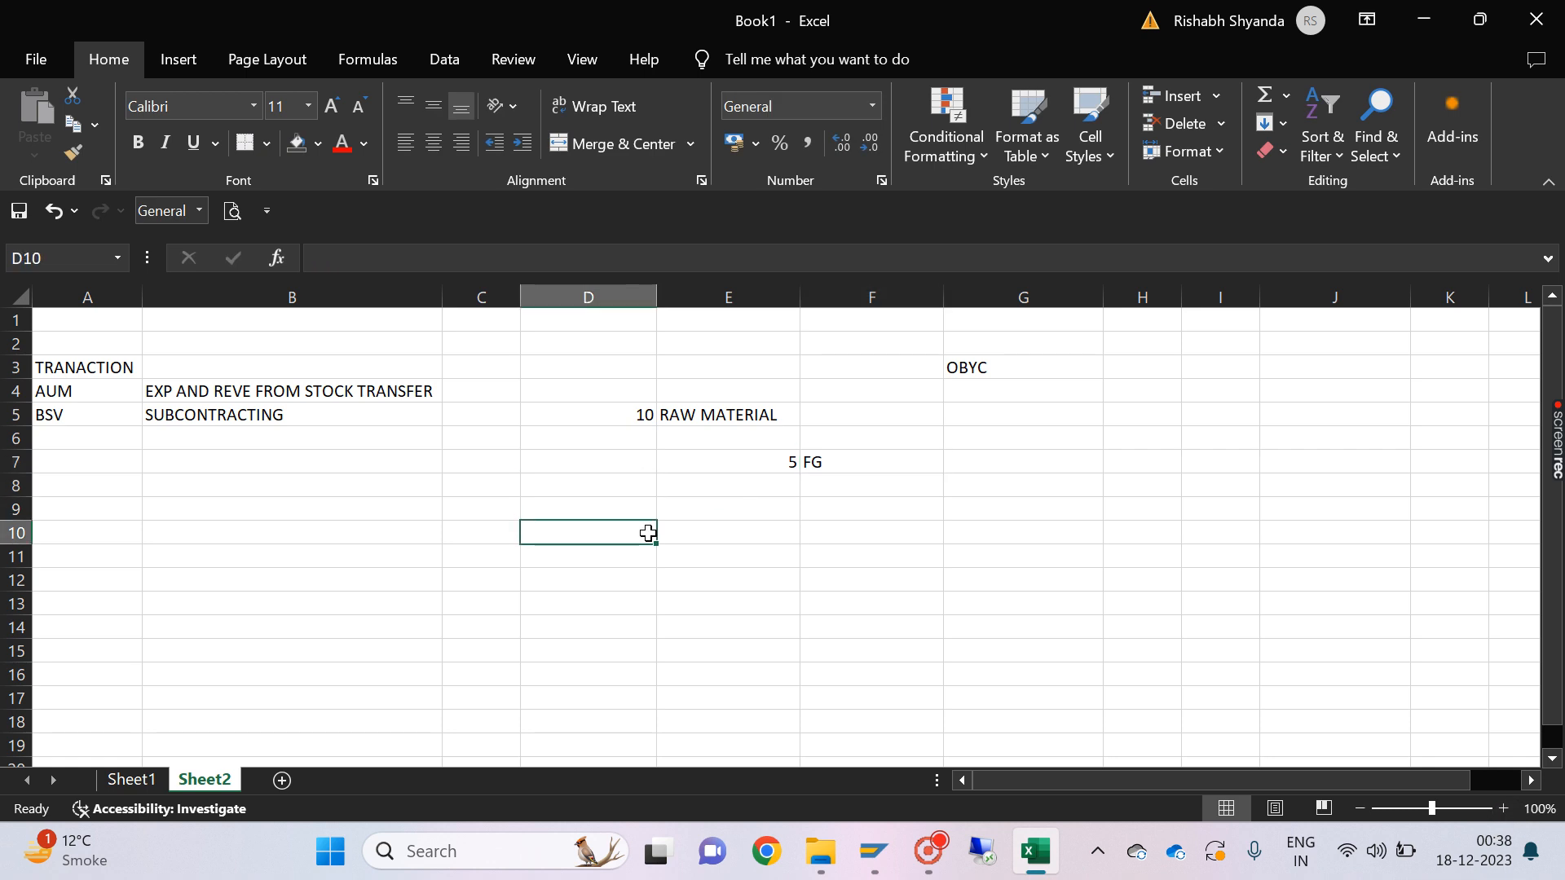
text(50)
key(Return)
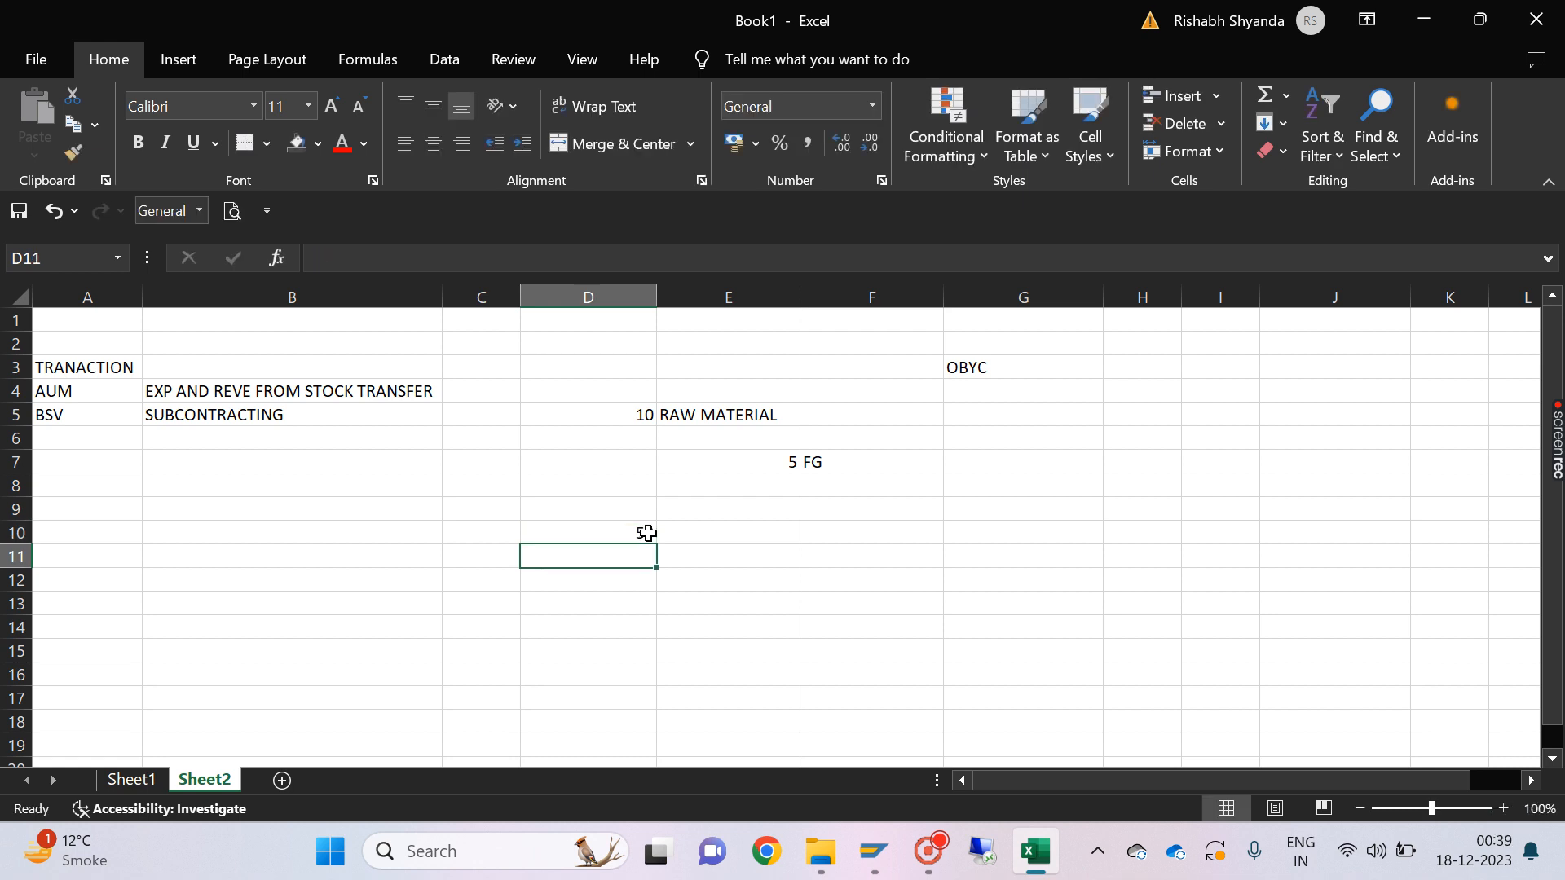
click(738, 592)
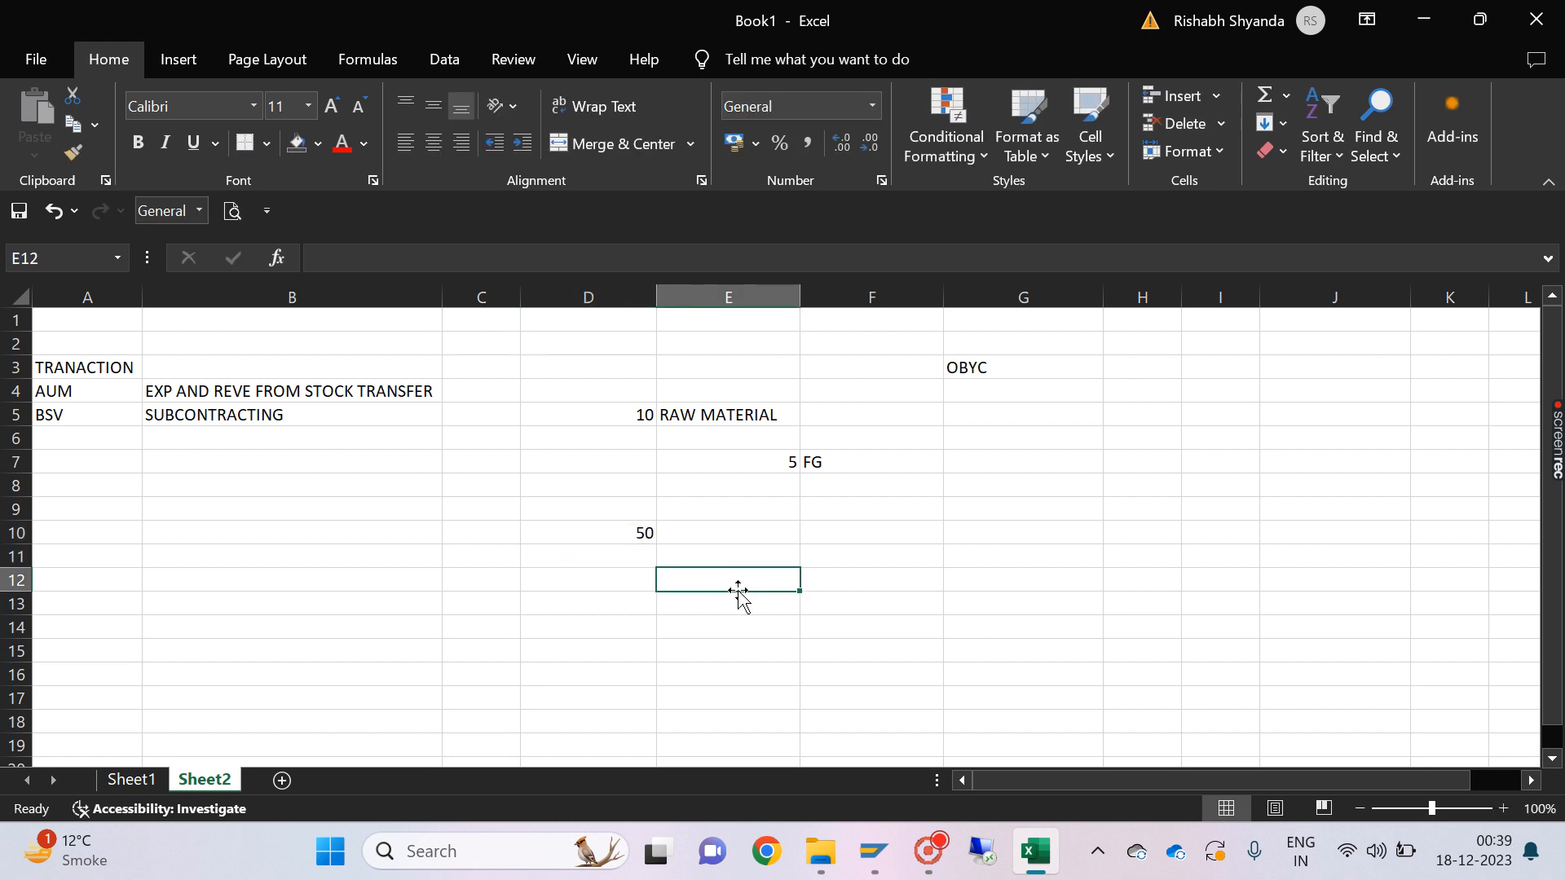
text(150)
key(Return)
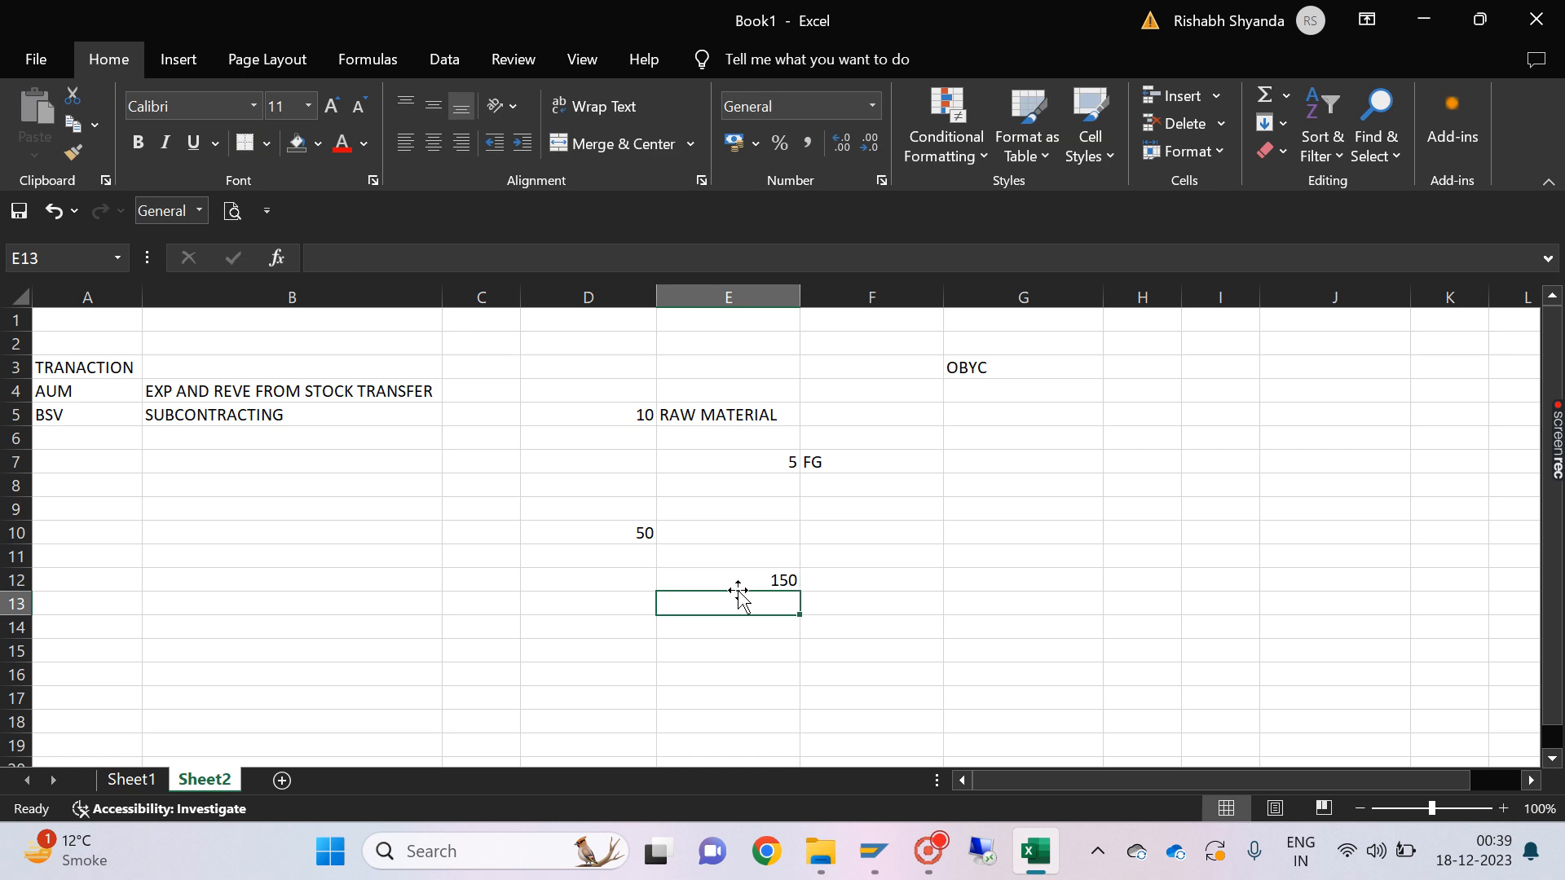
click(635, 557)
text(100)
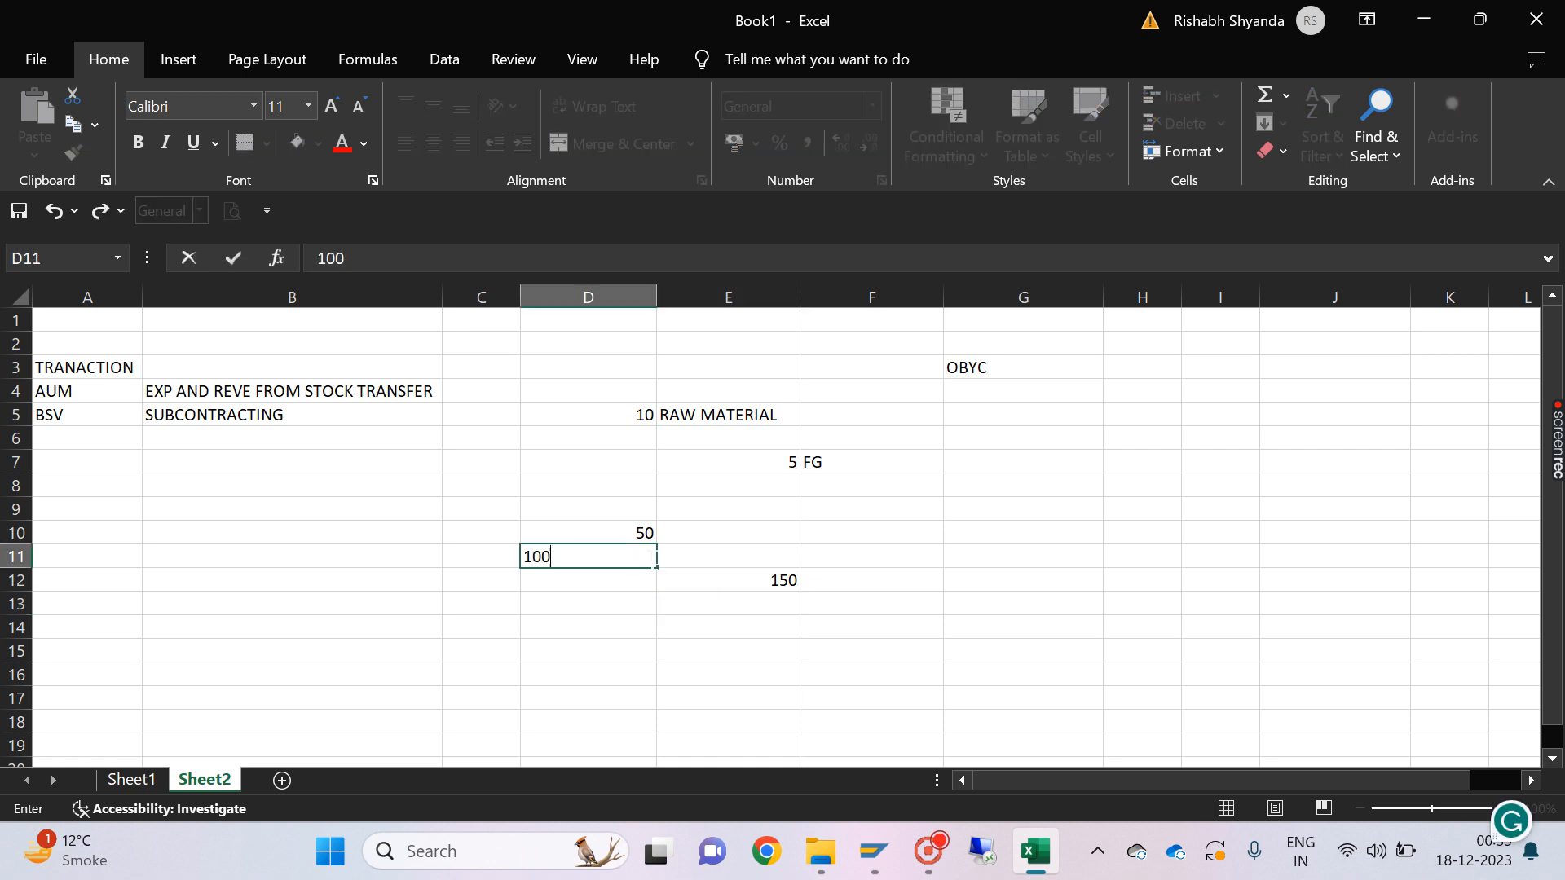
key(Return)
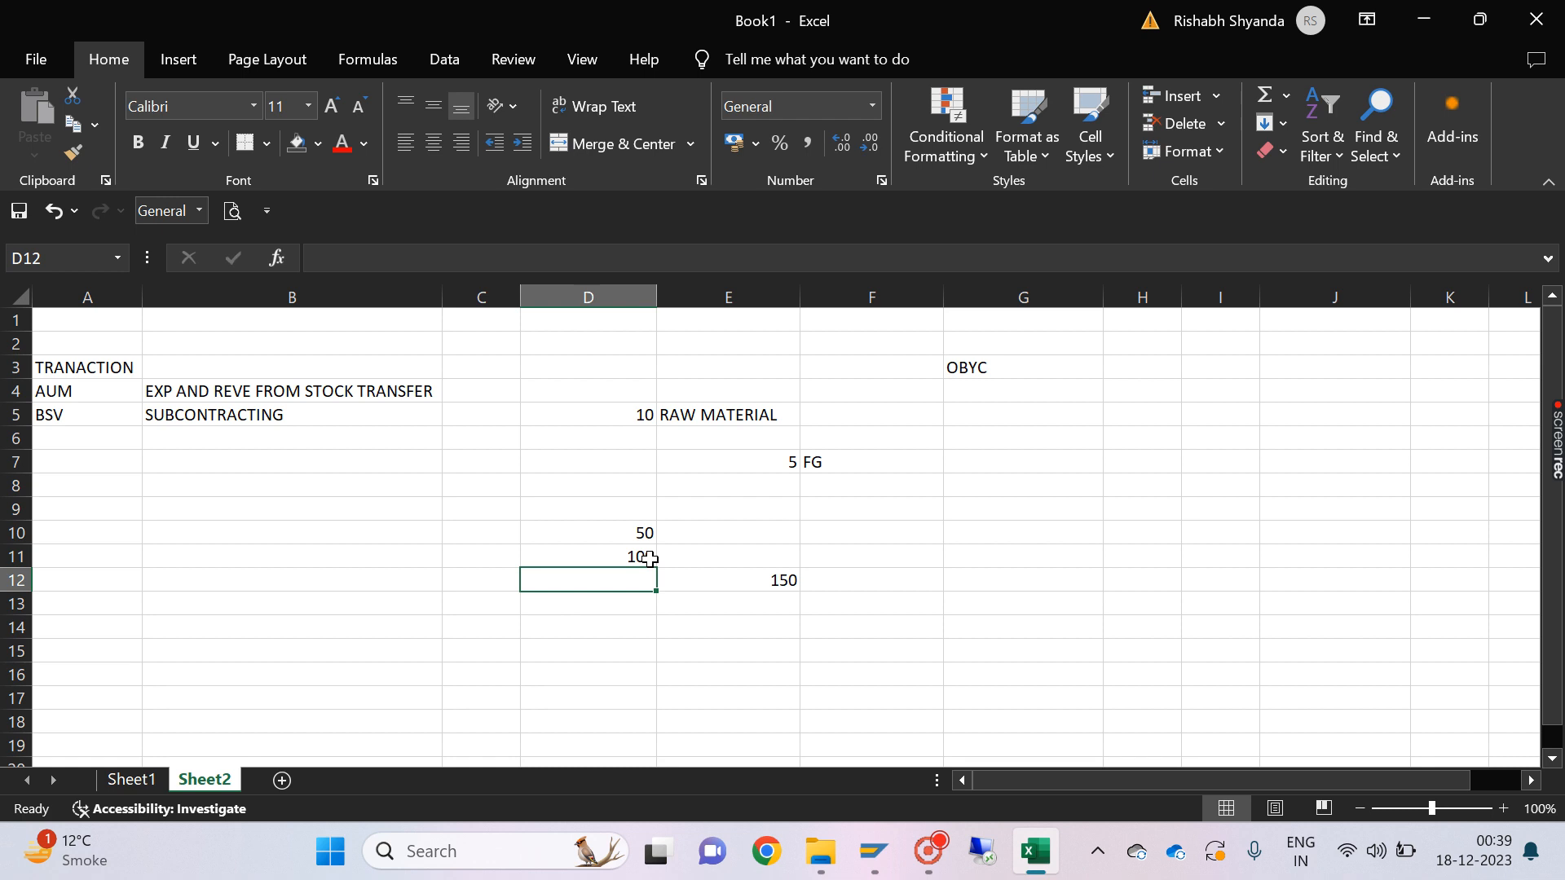
click(649, 559)
drag(82, 411, 243, 409)
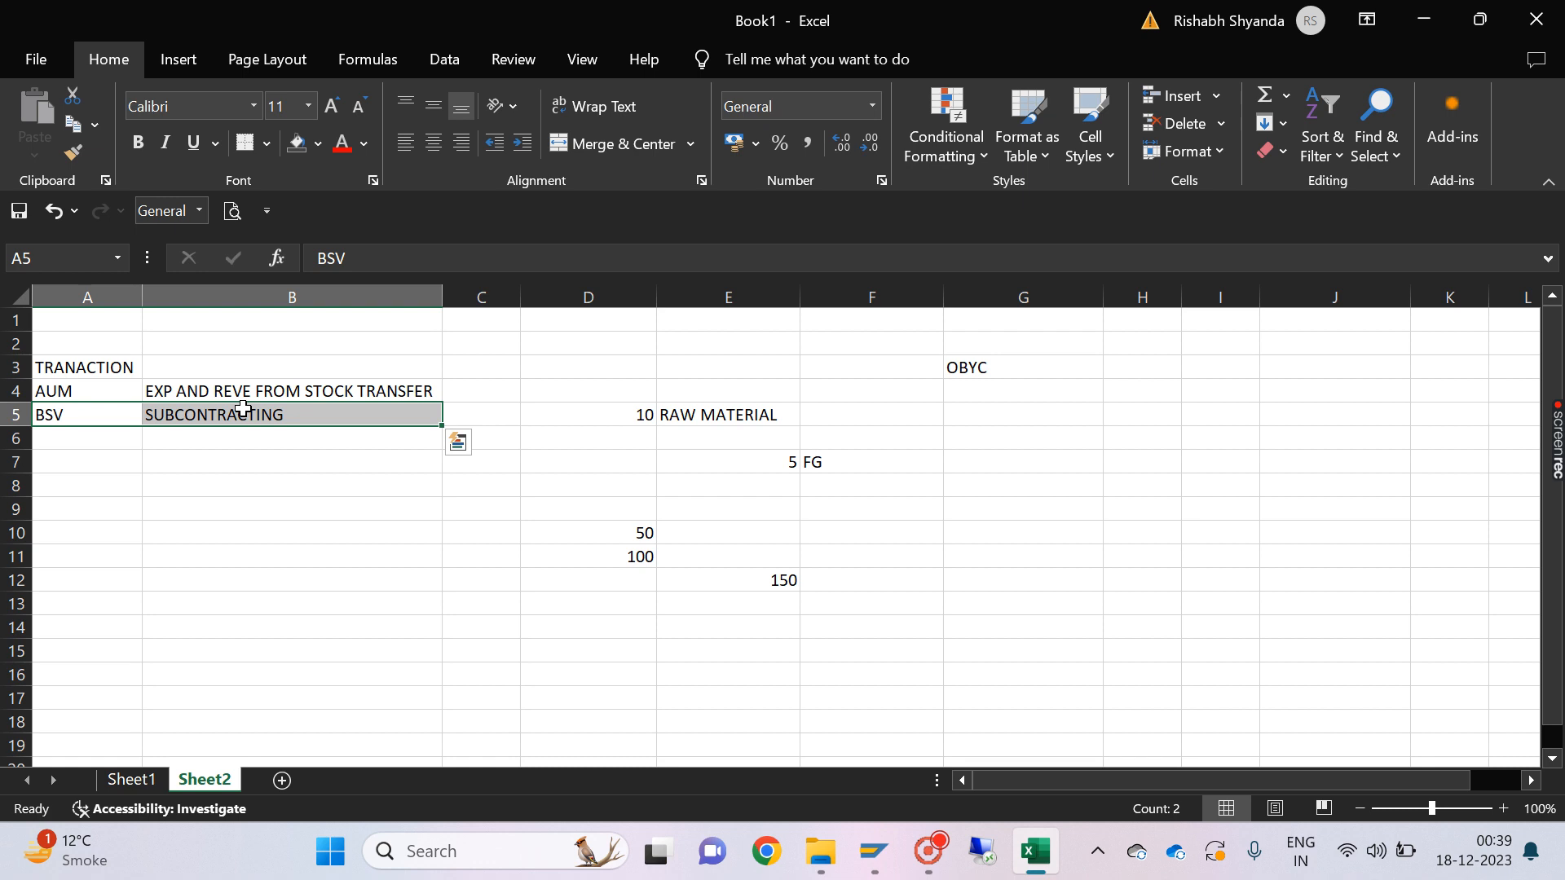
drag(93, 414, 444, 412)
click(447, 413)
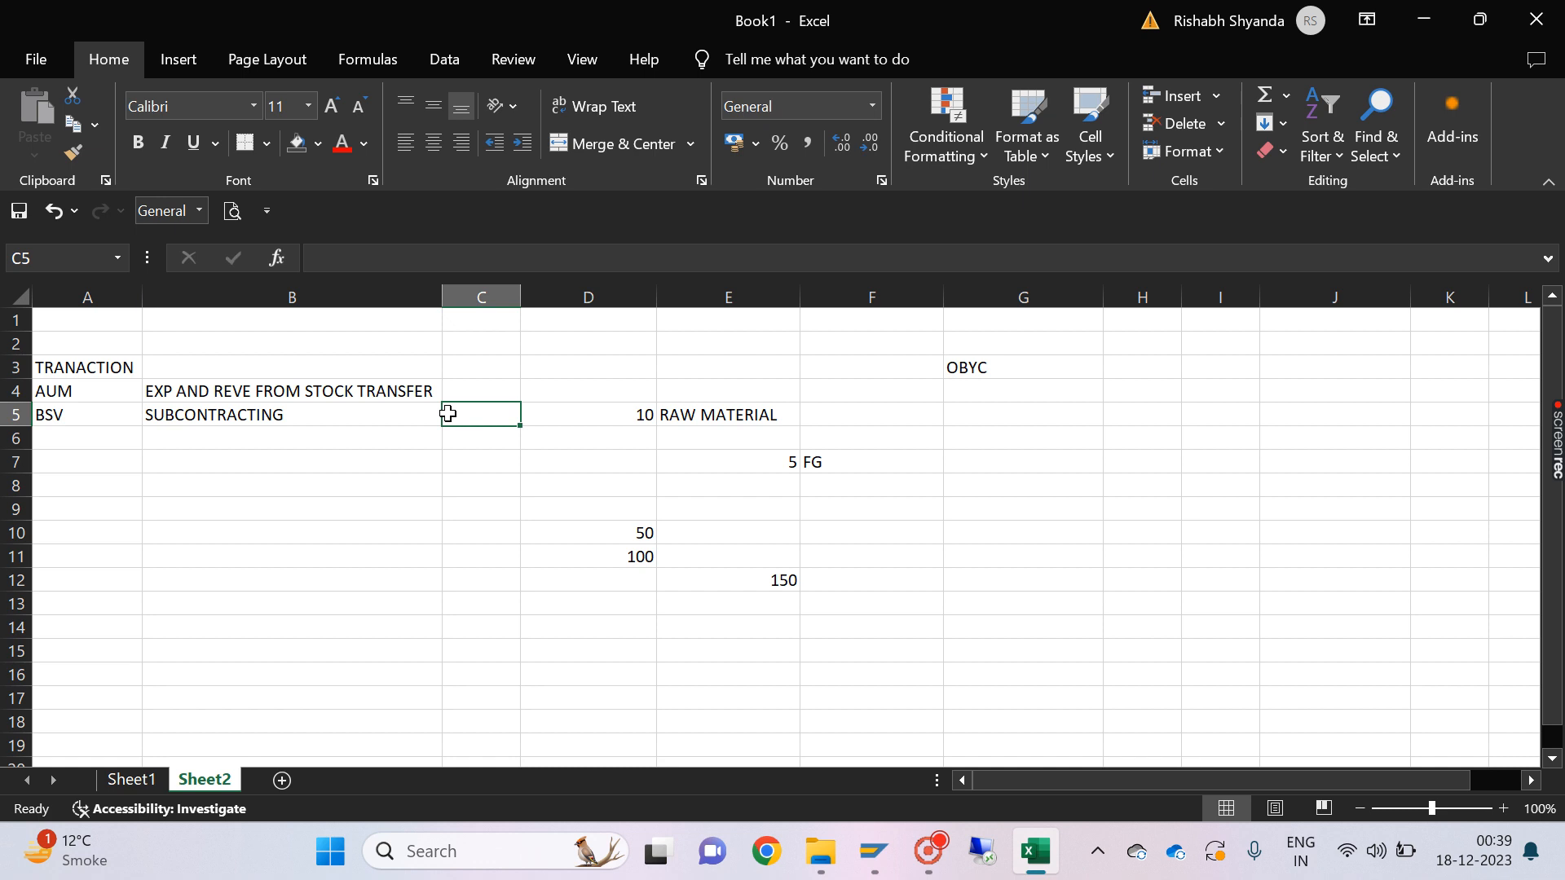
click(89, 430)
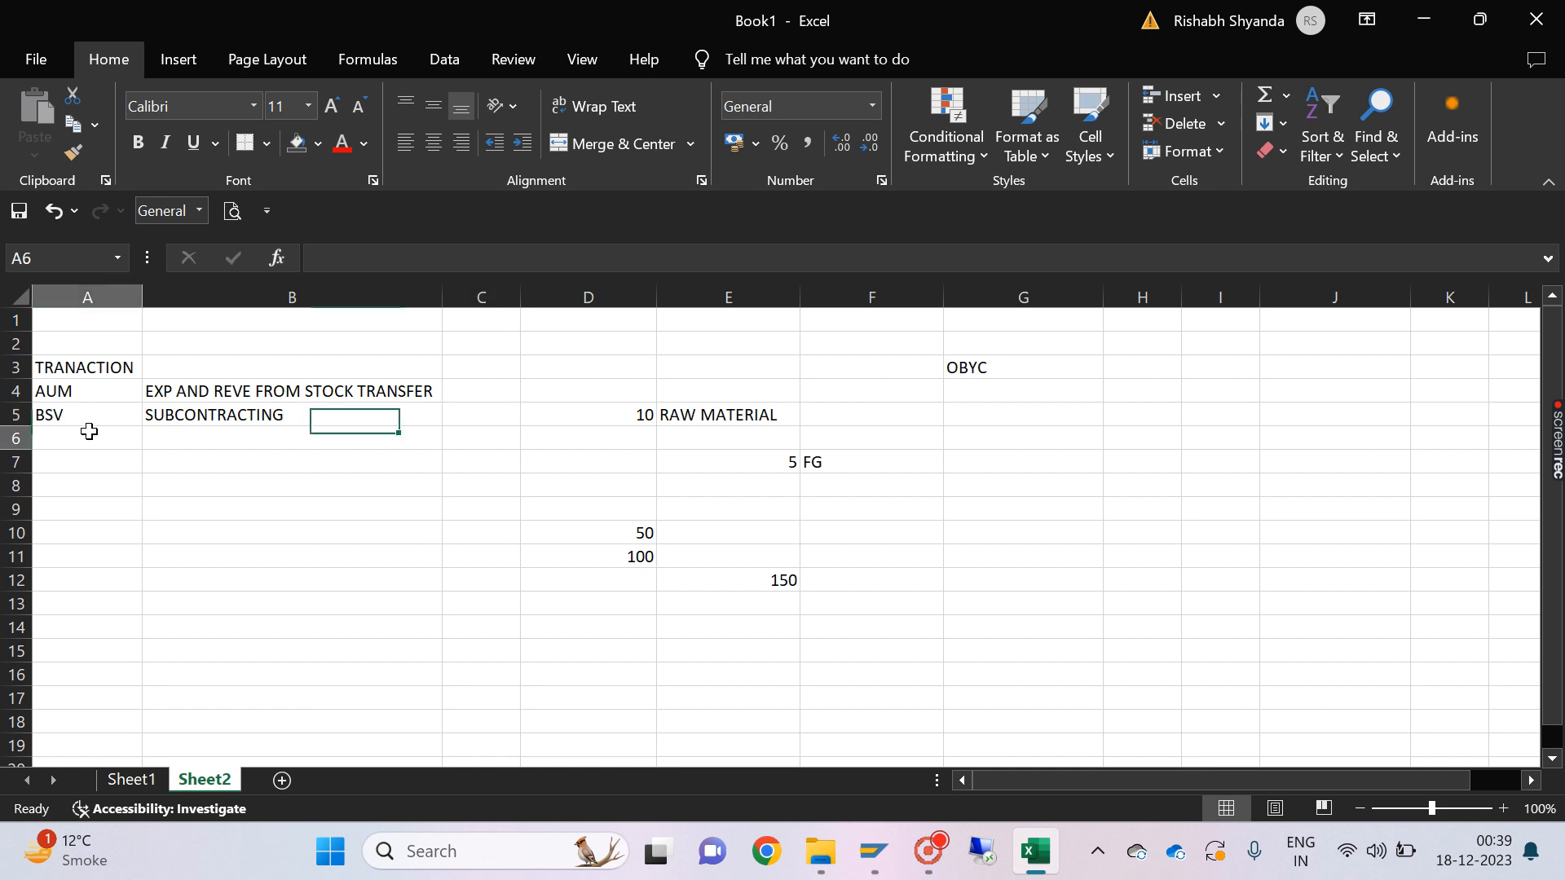
Step: Clear the worked BSV example from the range D5:F13
click(589, 412)
drag(589, 412, 831, 601)
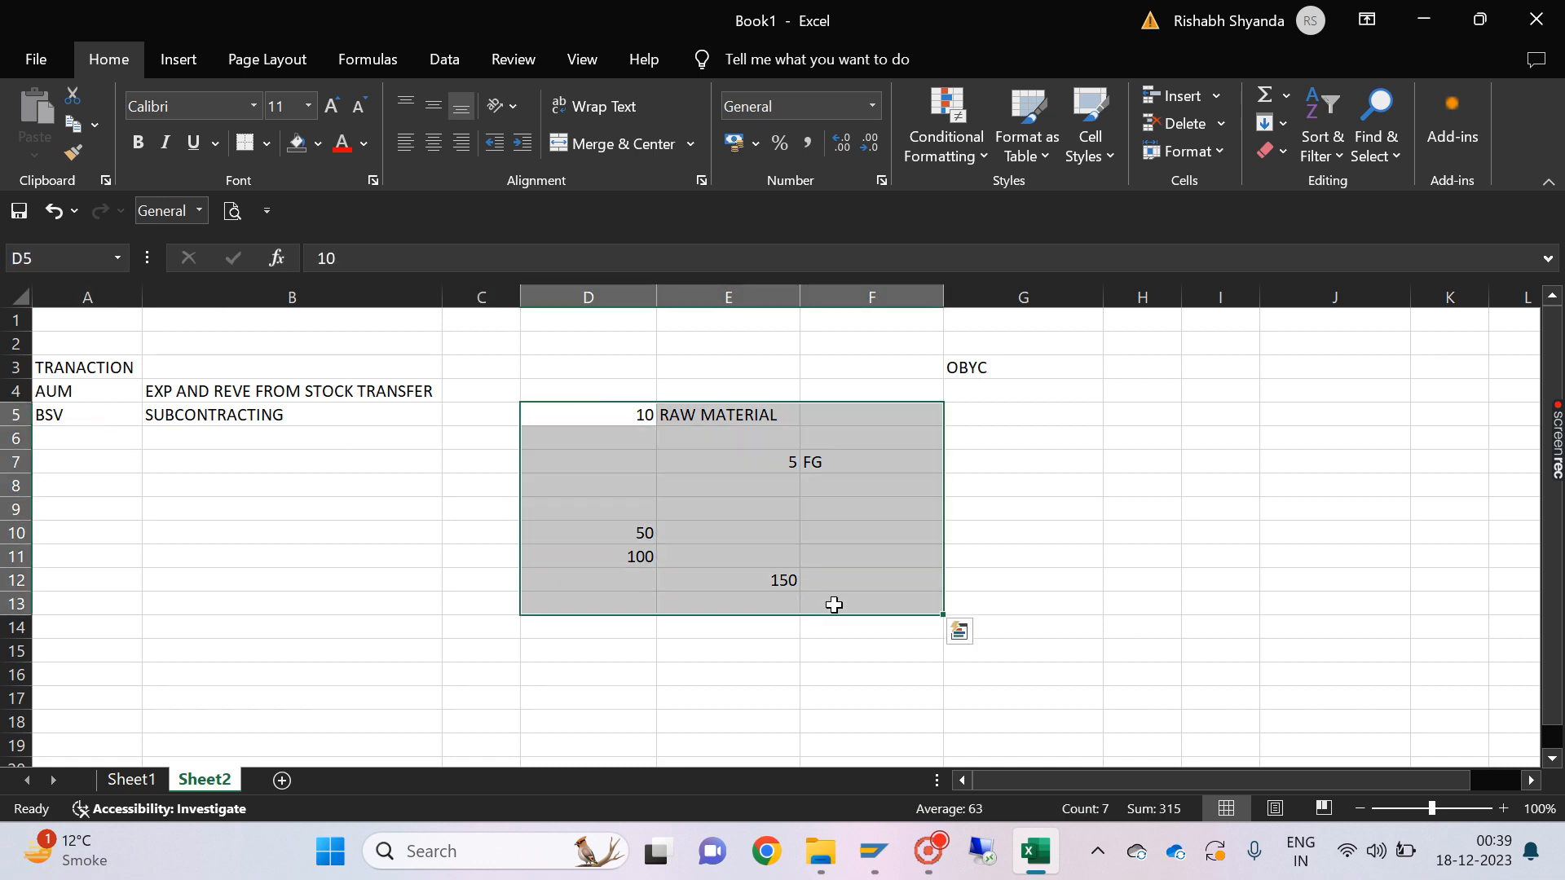
key(Delete)
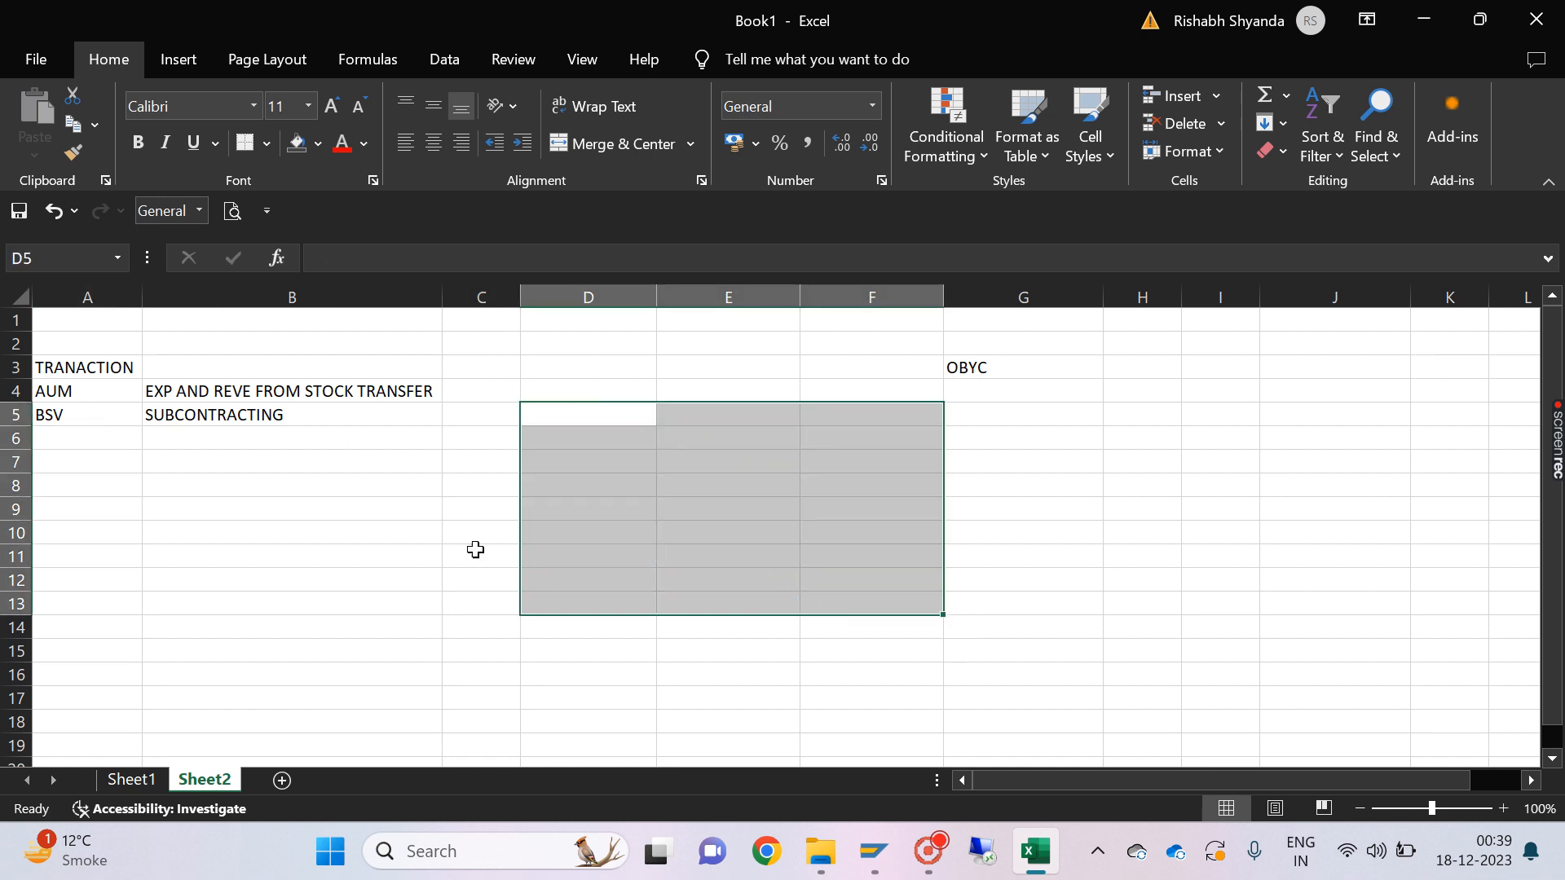
Step: Enter the transaction key BSX in cell A6 and its description INVENTORY in cell B6
click(68, 433)
text(BSX)
key(Return)
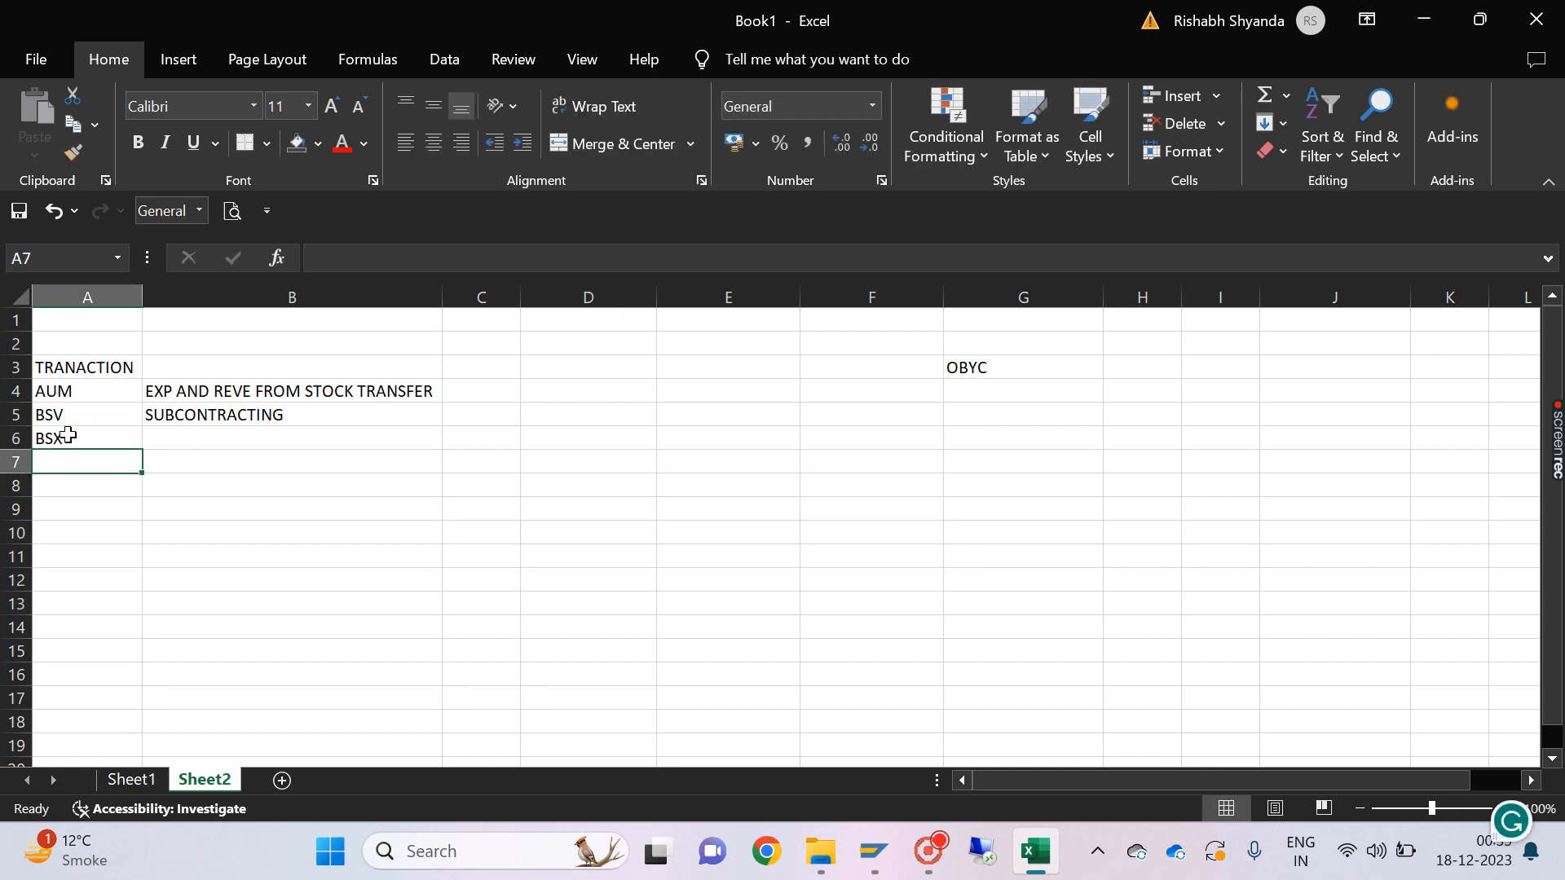
click(174, 437)
text(I)
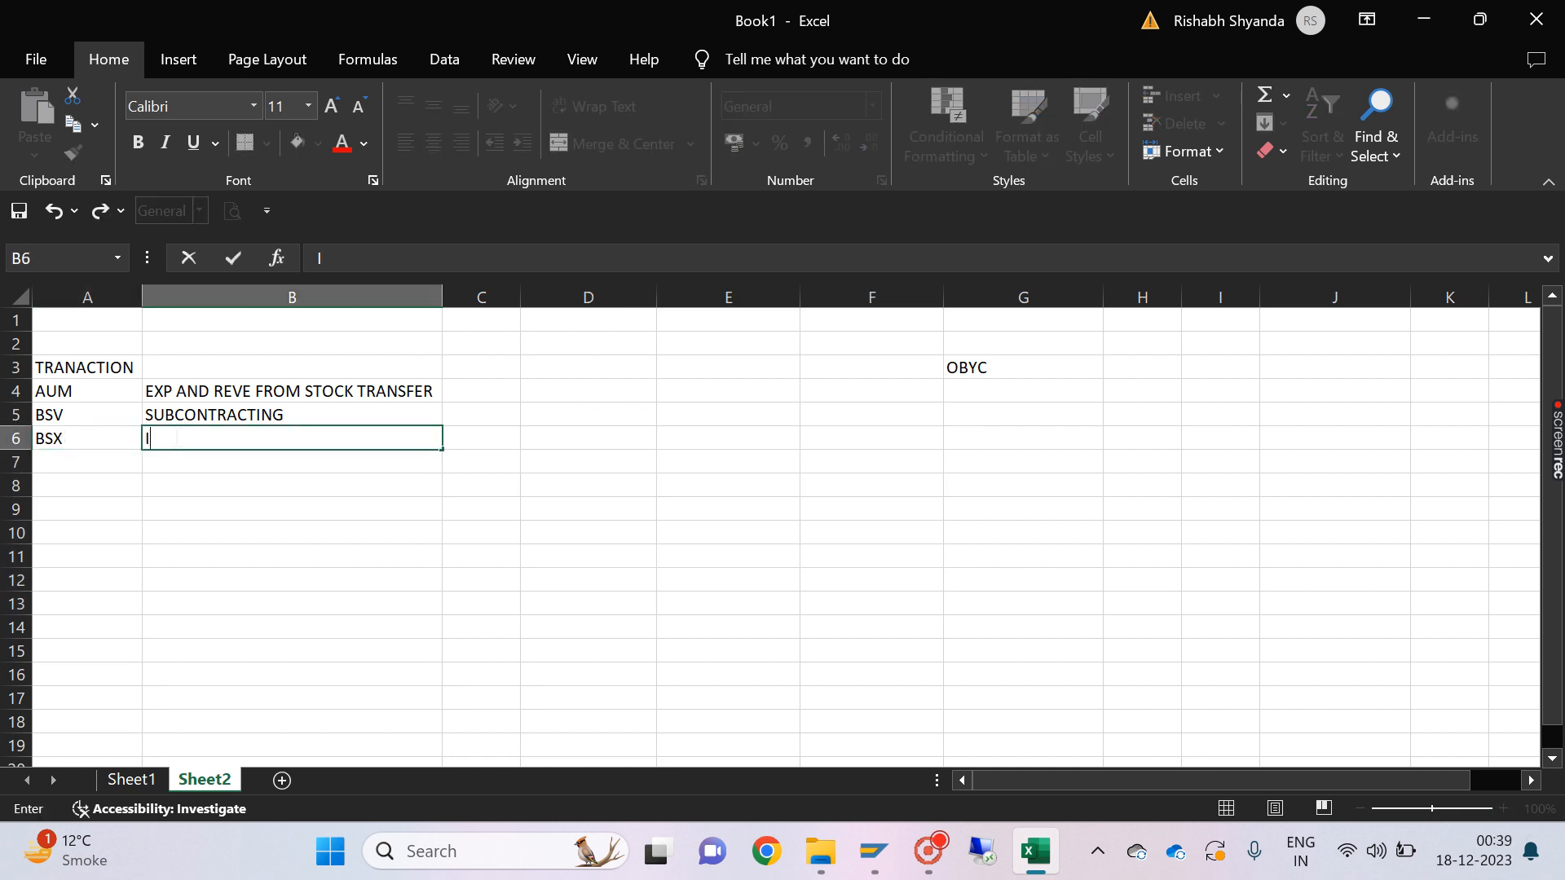
text(NVENTORY)
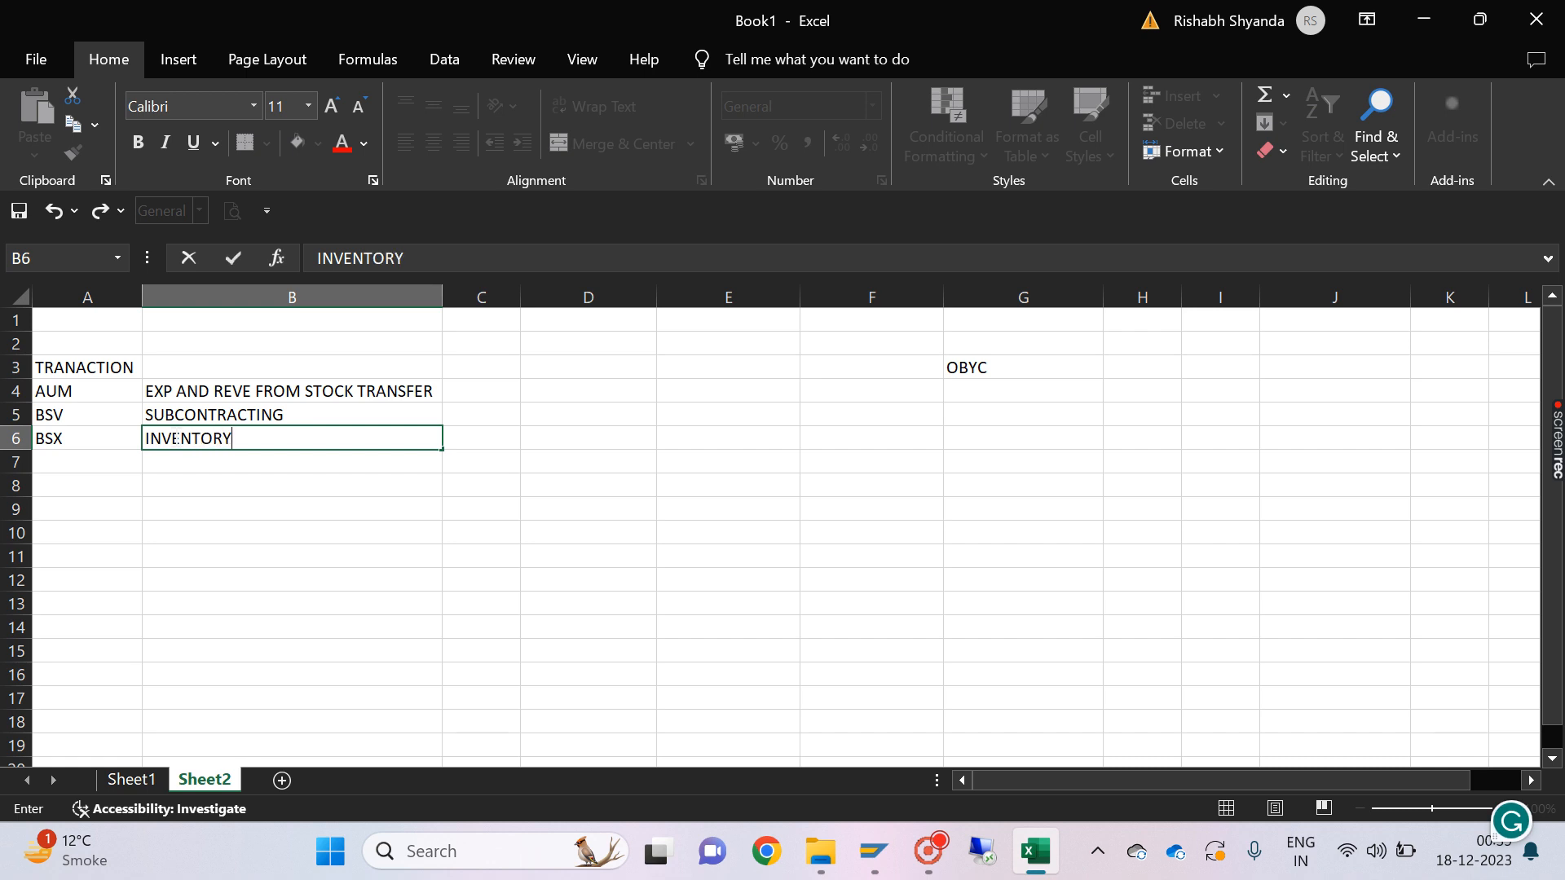
key(Return)
click(103, 444)
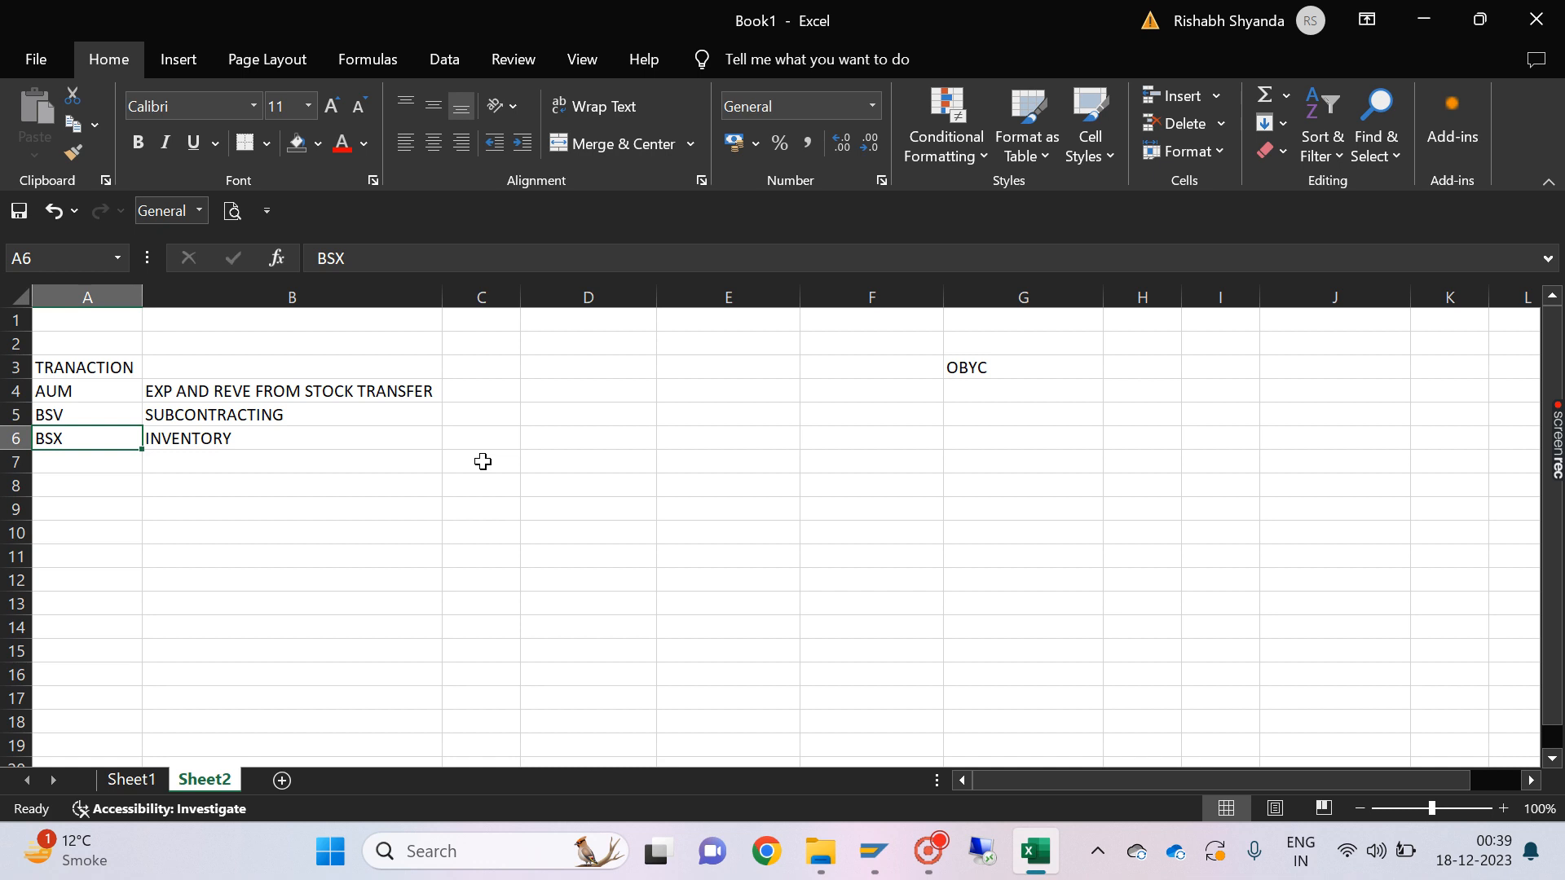
click(322, 437)
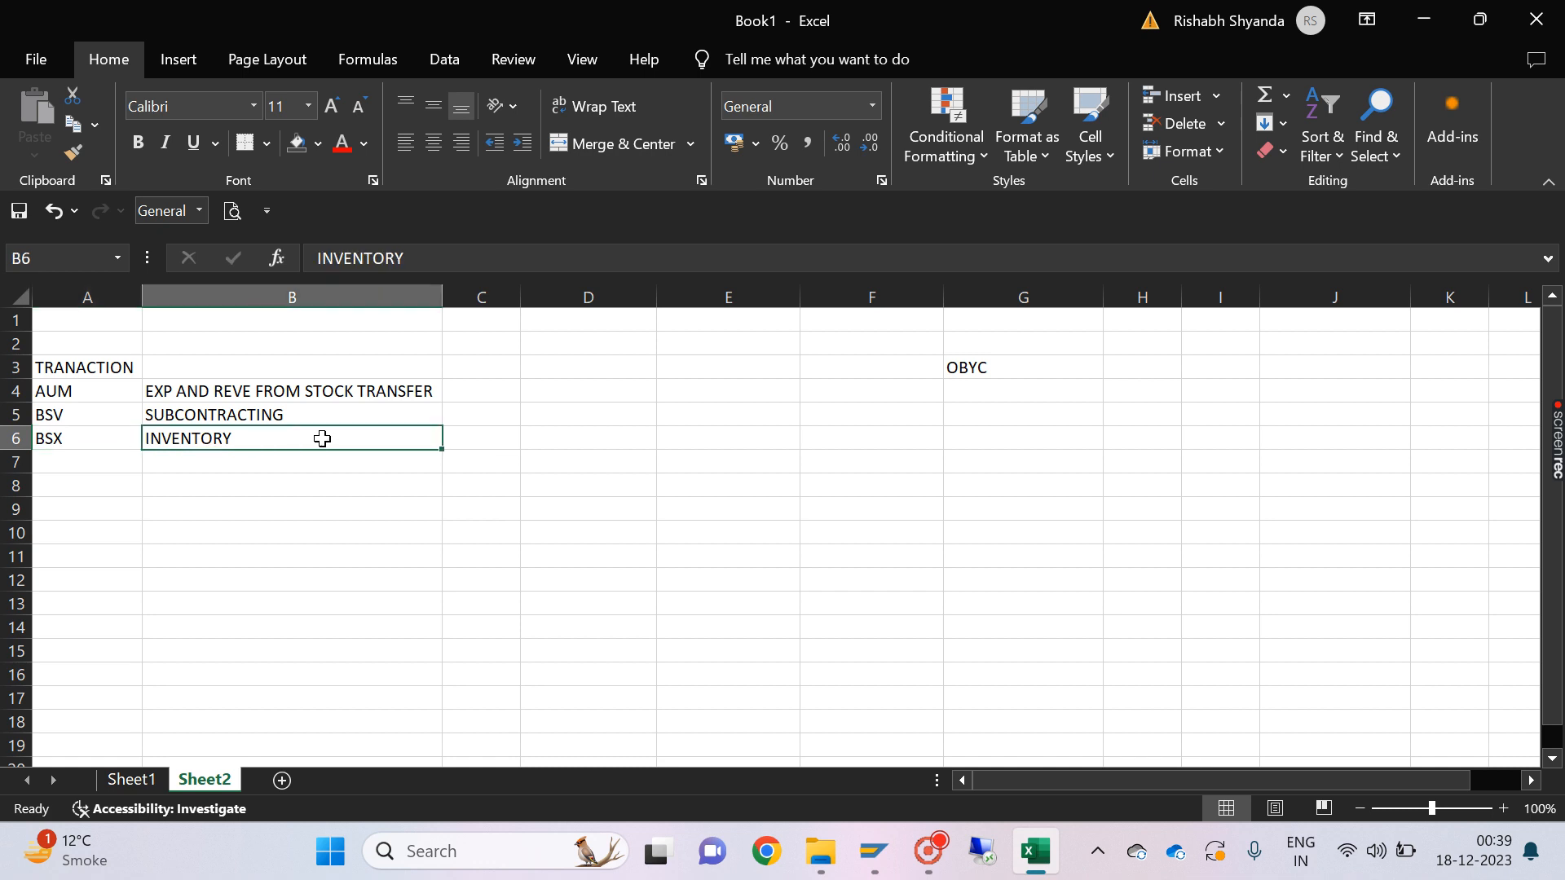
click(478, 441)
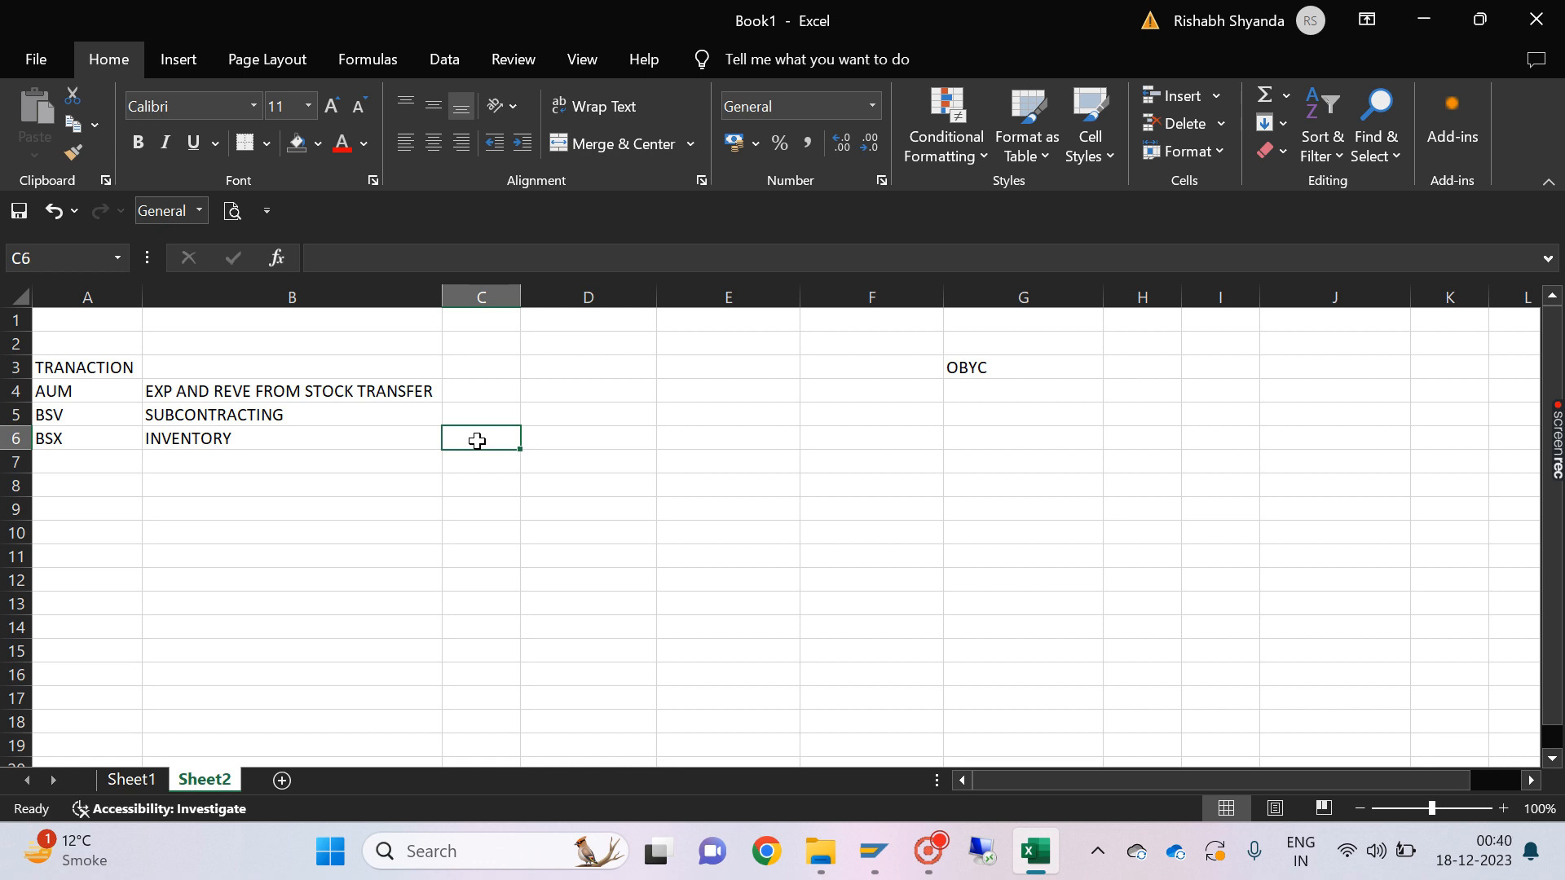
click(664, 511)
text(1)
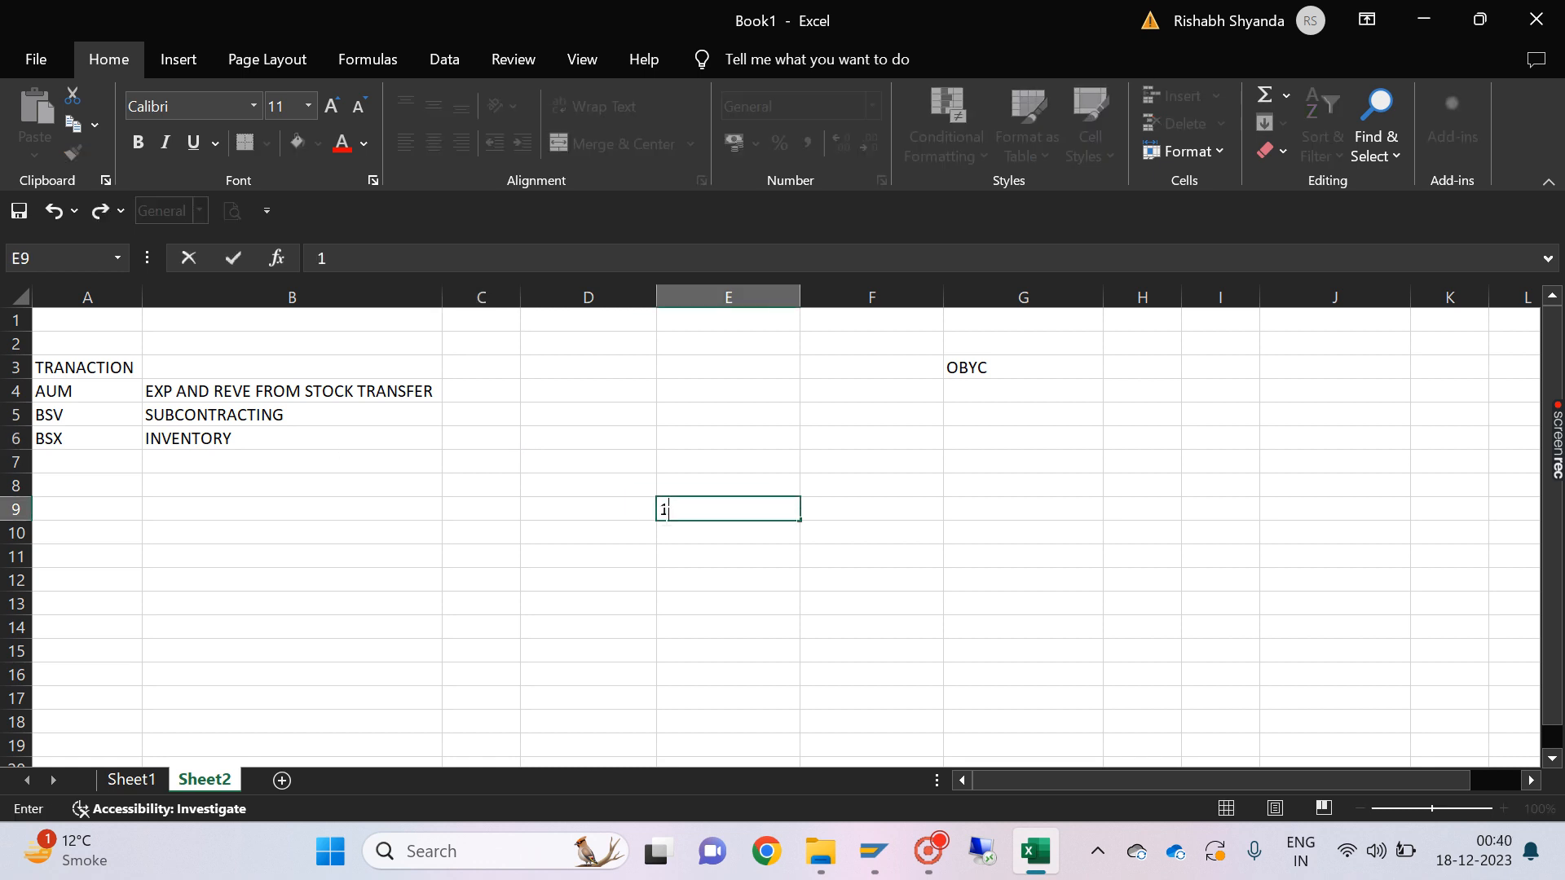
text(0)
key(BackSpace)
key(BackSpace)
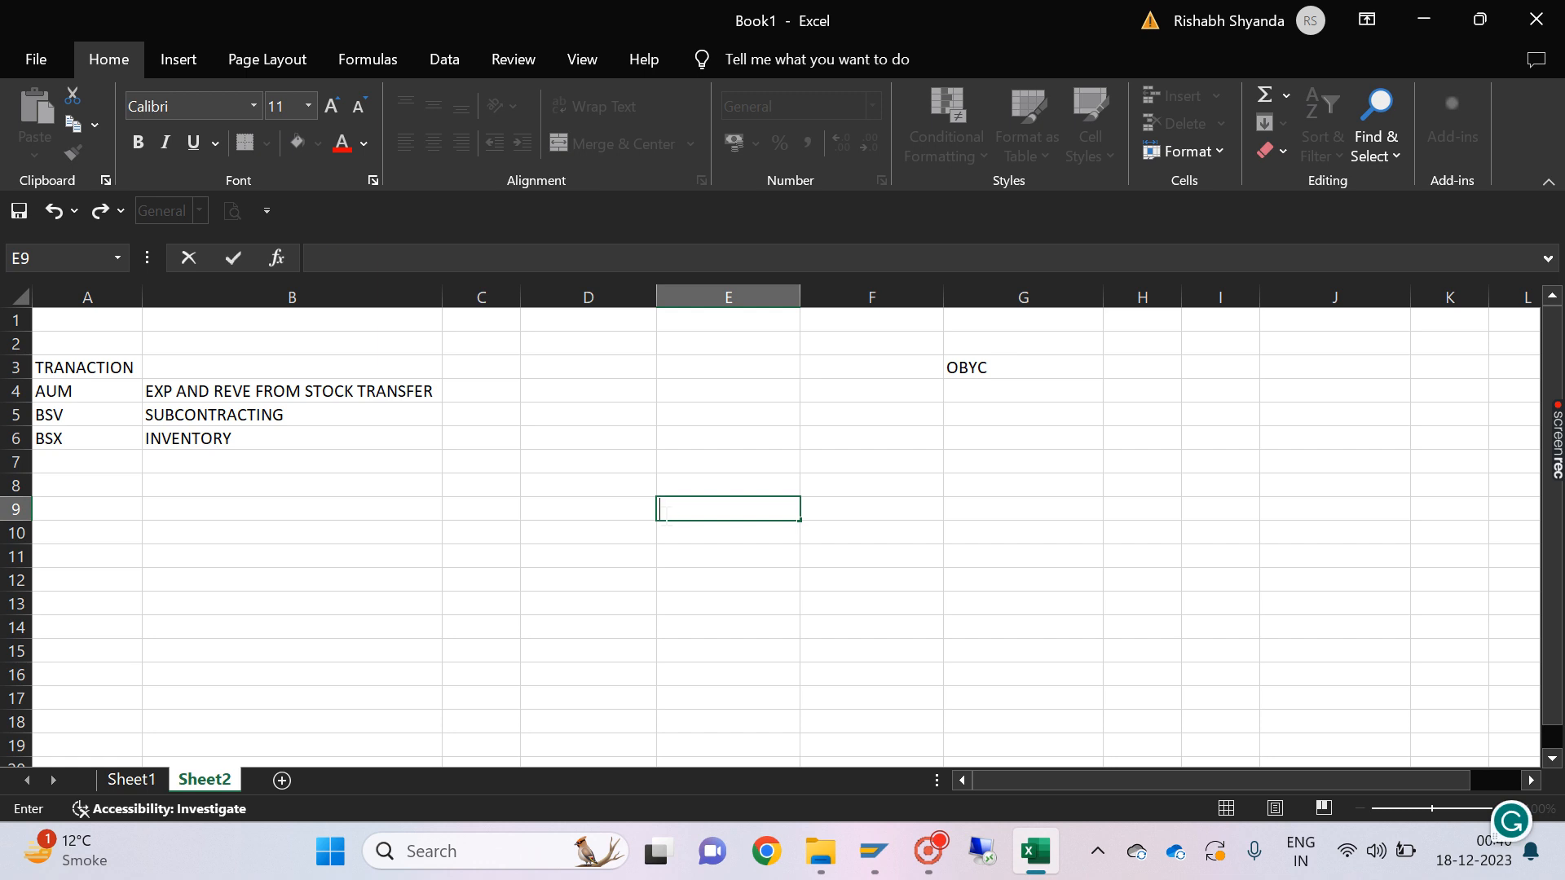
click(327, 438)
click(464, 434)
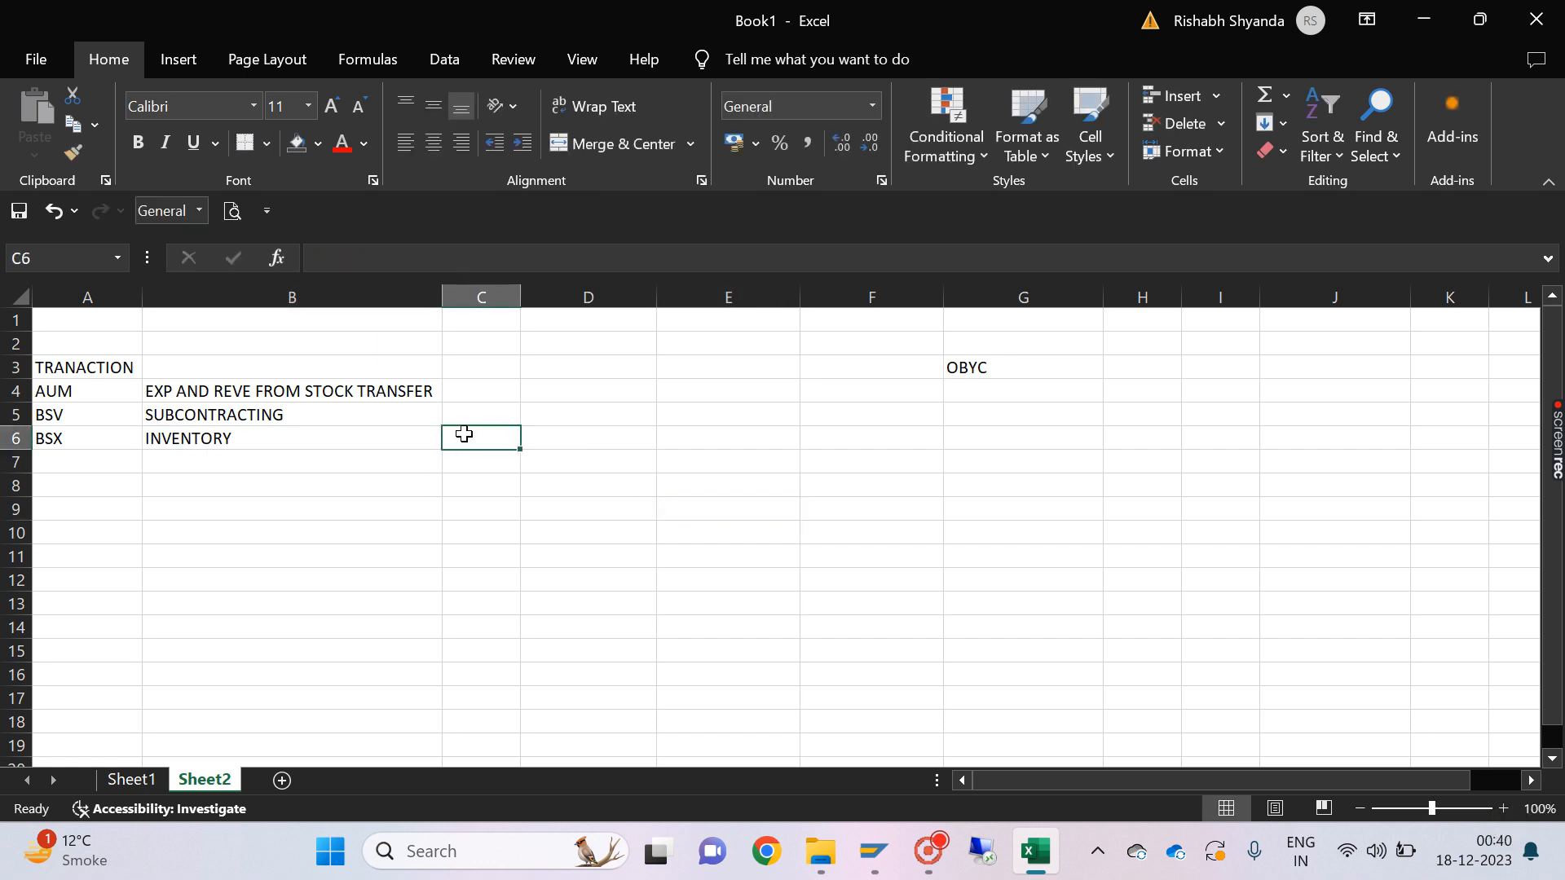
drag(70, 438, 506, 426)
click(508, 432)
Step: Enter the transaction key GBB in cell A7 and its description OFFSETTING A/C in cell B7
click(123, 461)
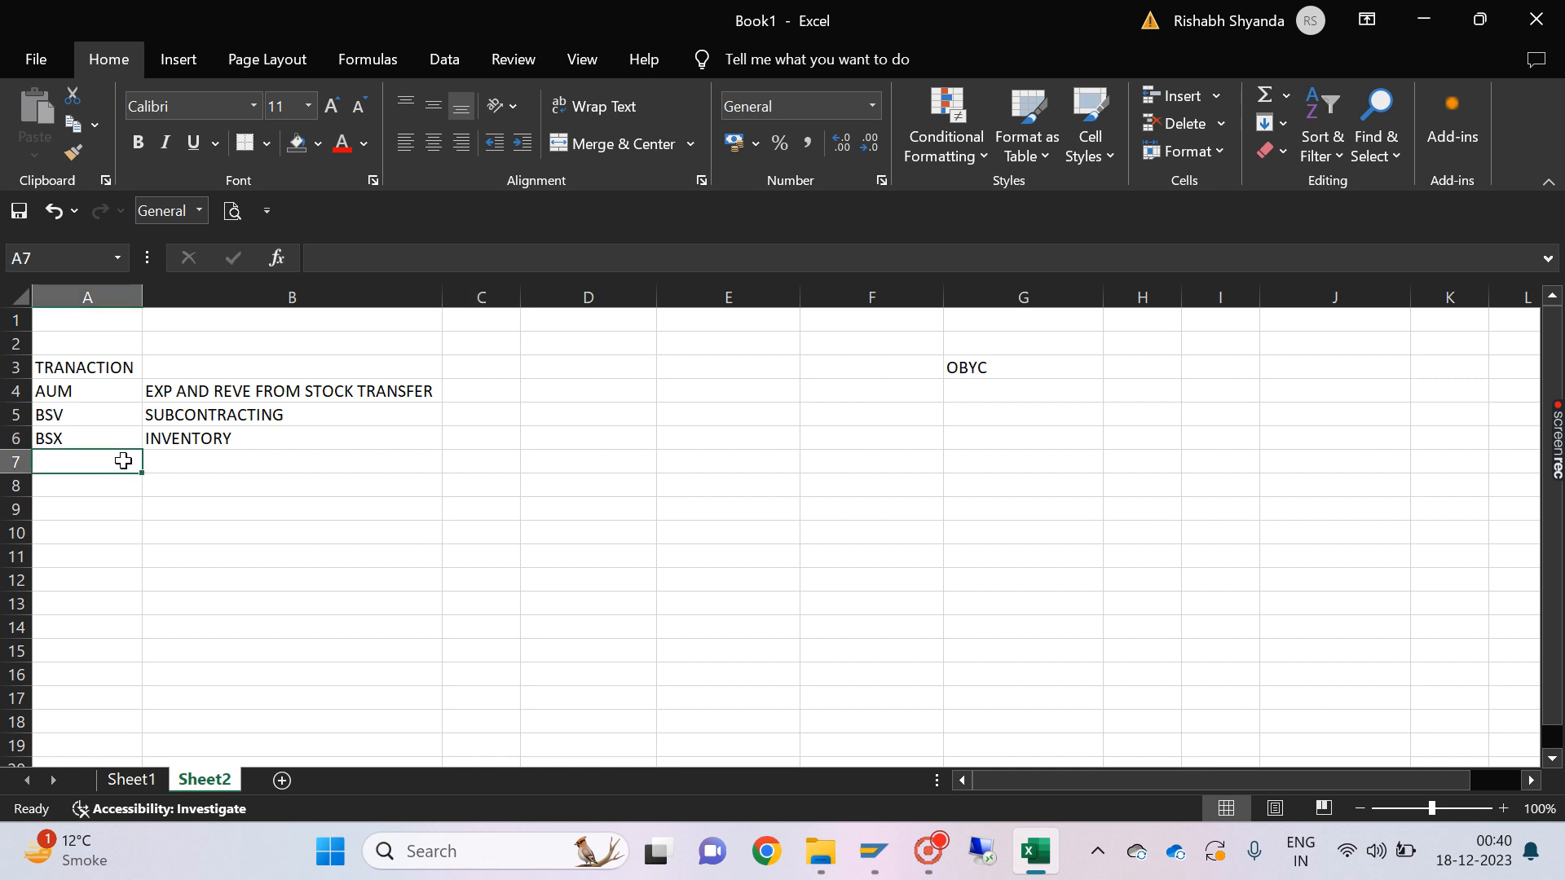
text(GBB)
key(Return)
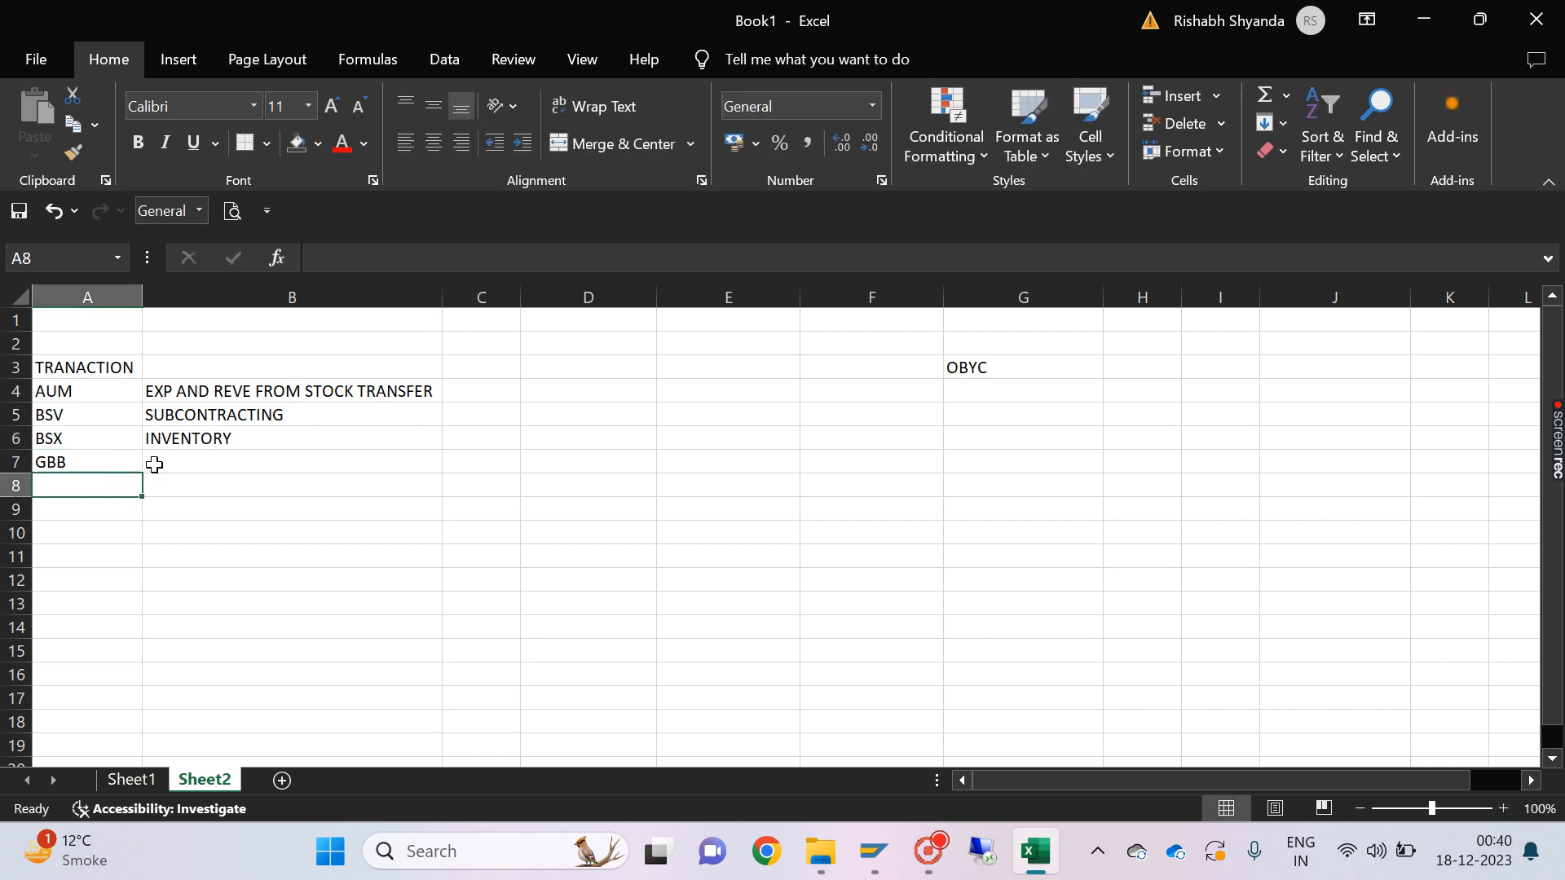
click(194, 462)
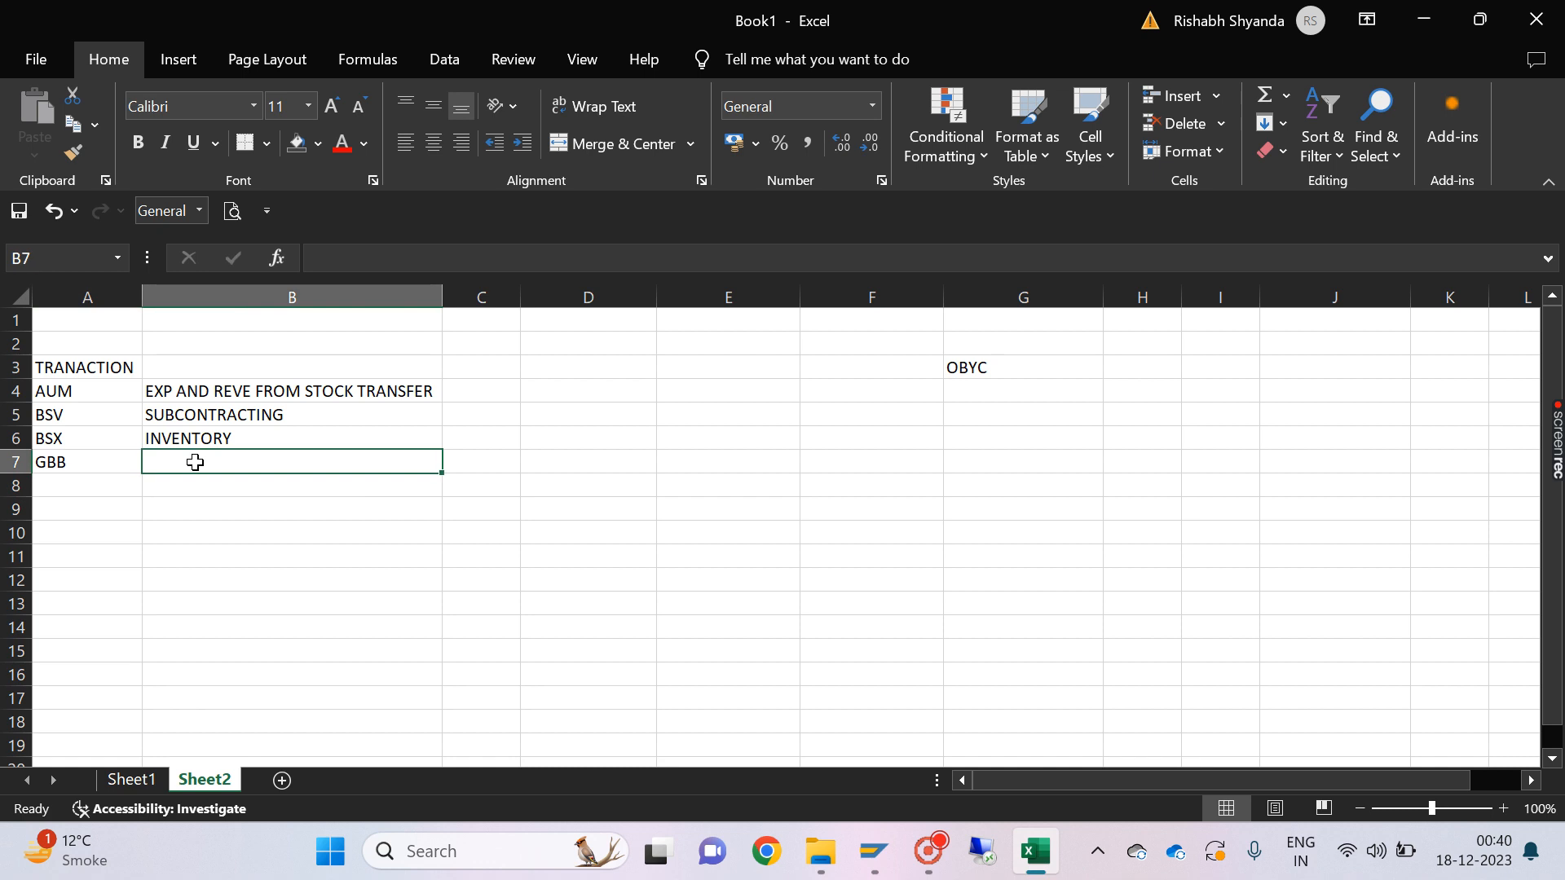
text(OFFS)
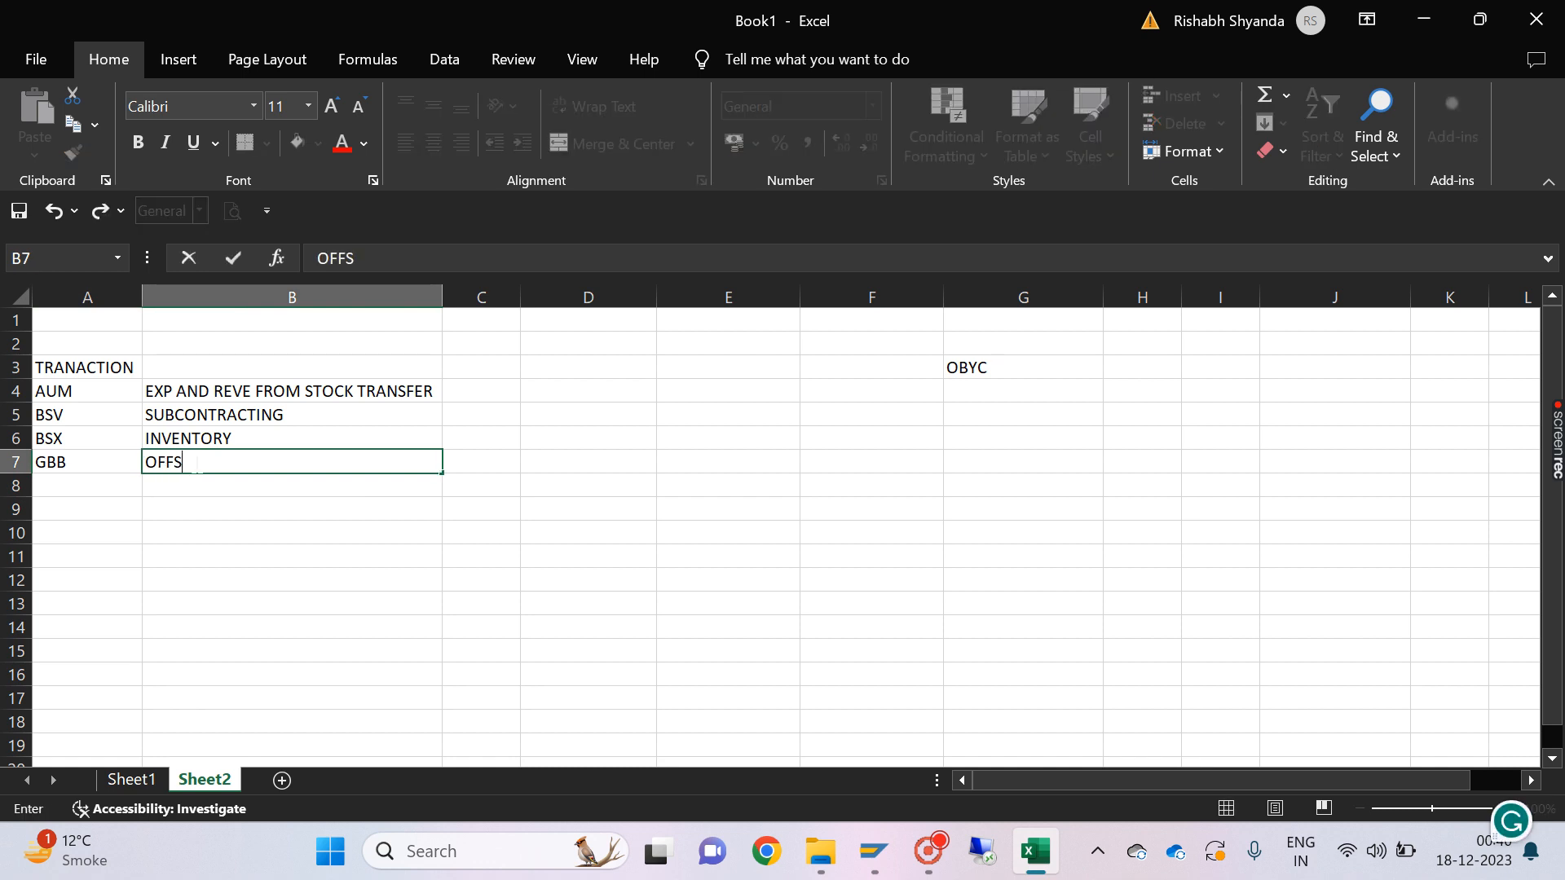
text(ETTING S/X)
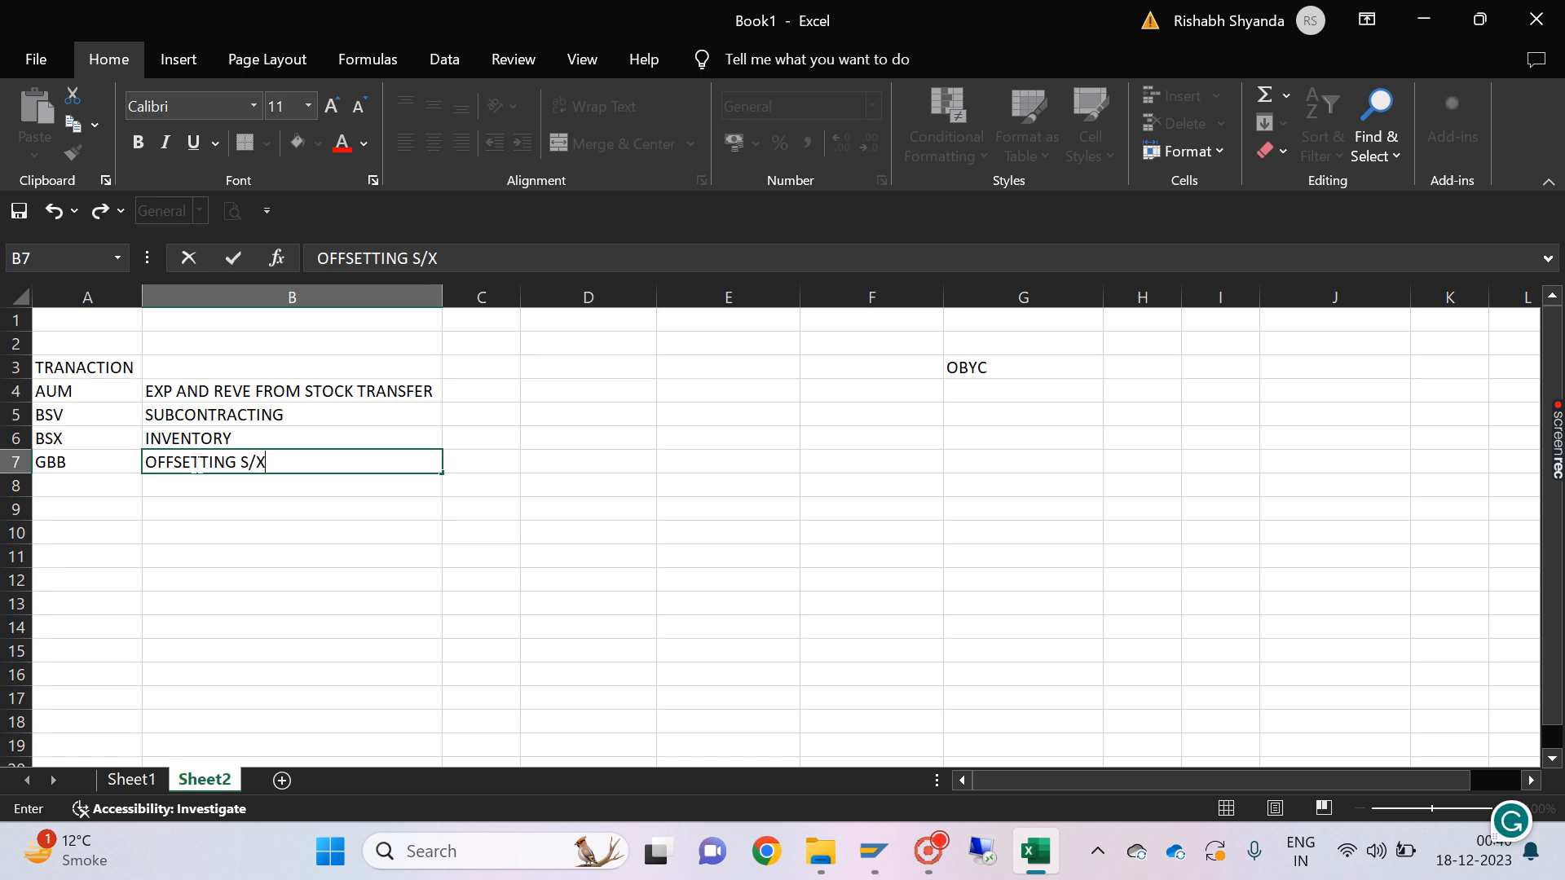
key(BackSpace)
key(BackSpace)
key(BackSpace)
text(A/C)
key(Return)
click(196, 462)
key(Up)
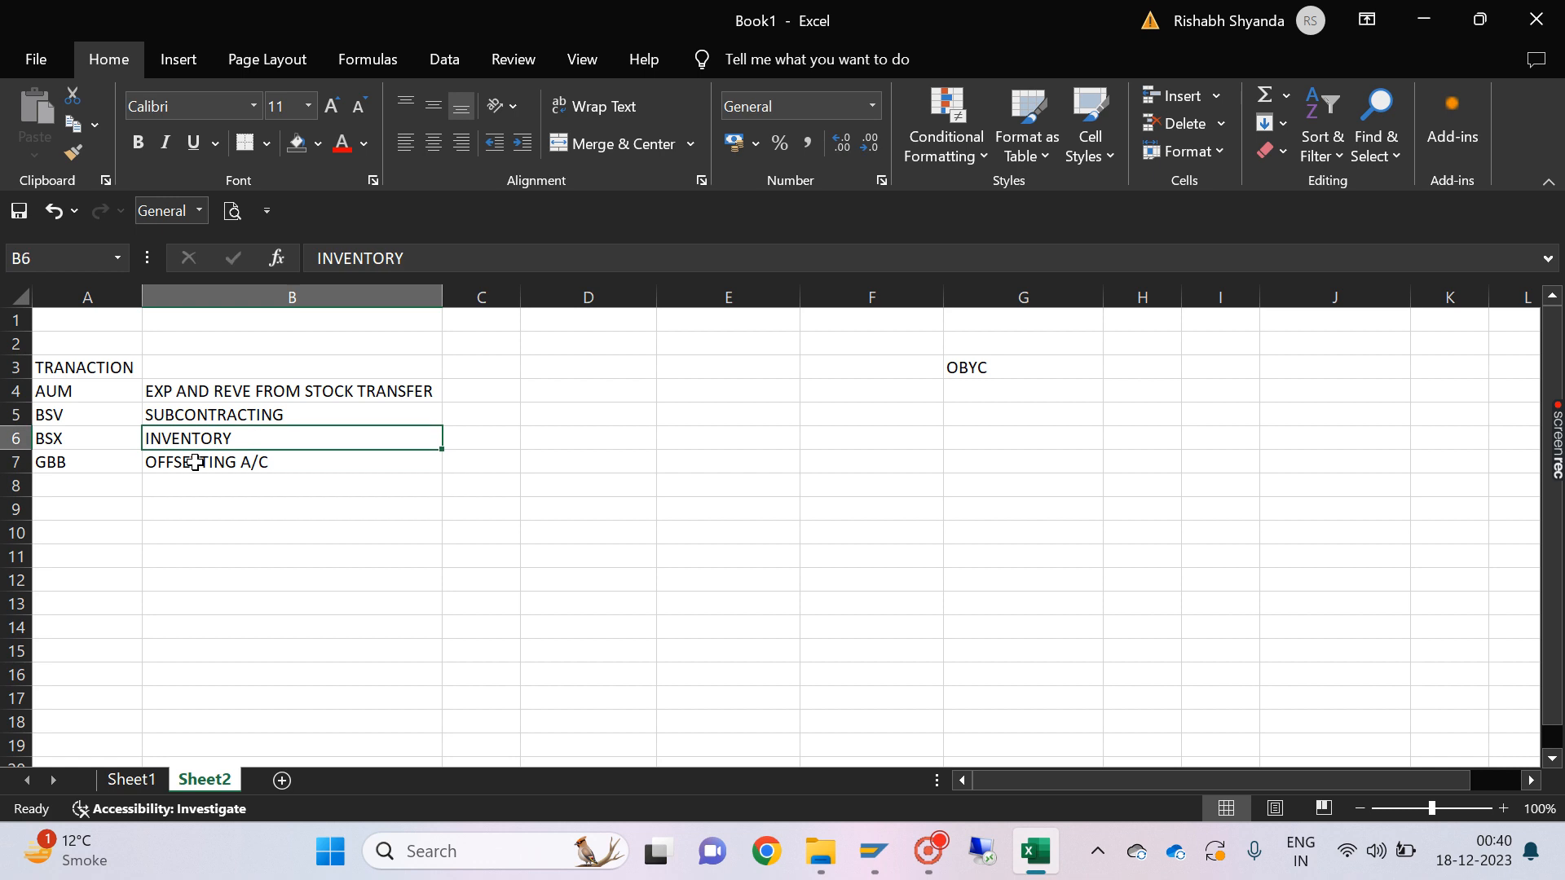
Step: Enter the heading GL in cell C2 above the column beside the descriptions
click(473, 392)
click(477, 340)
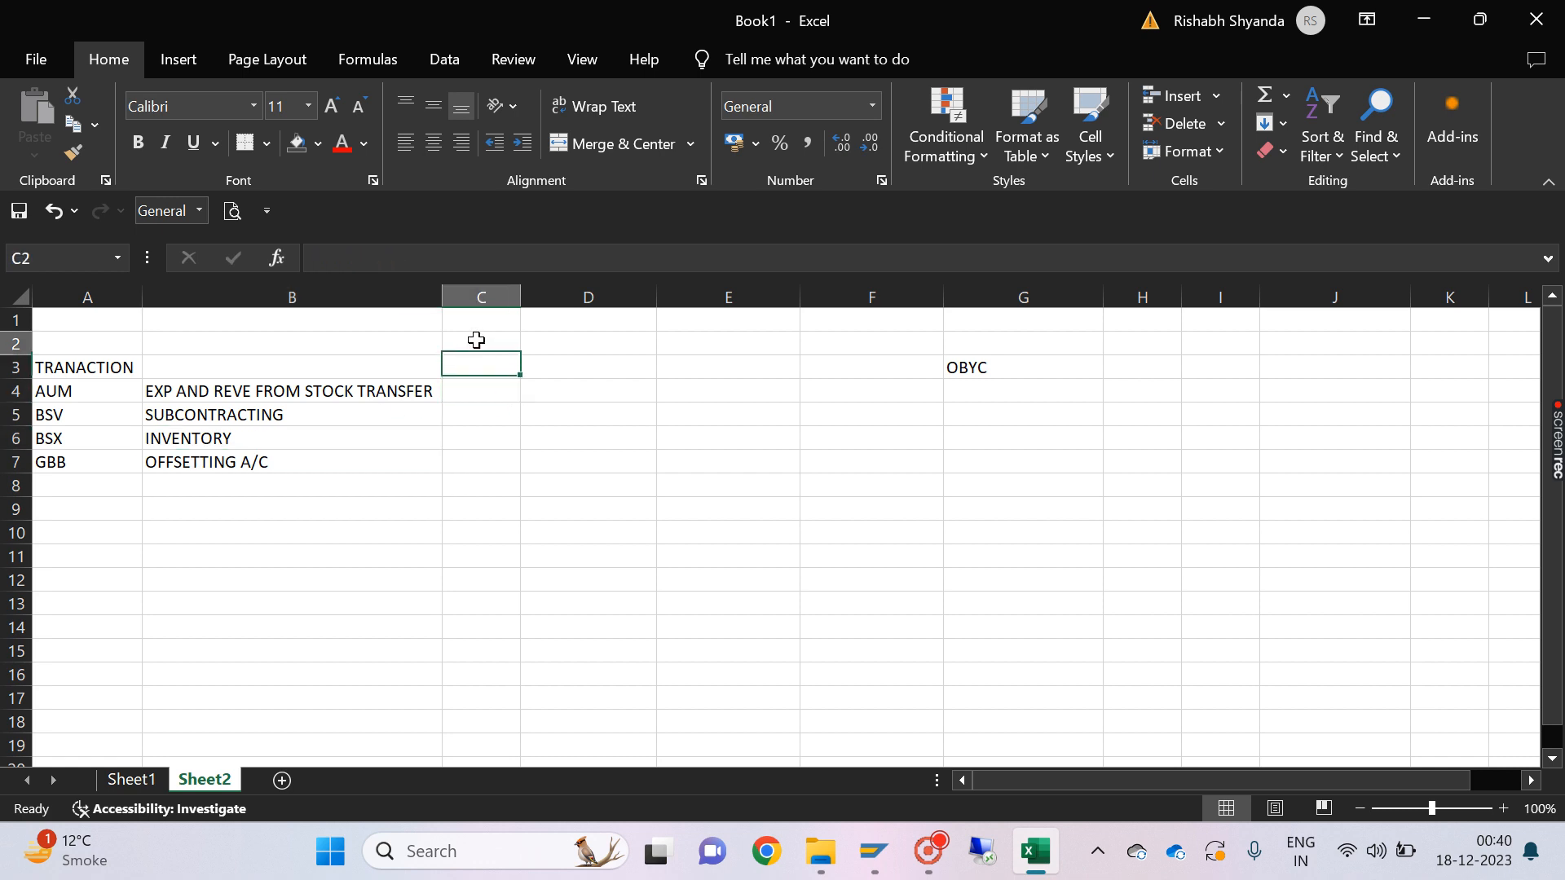
text(GL)
key(Return)
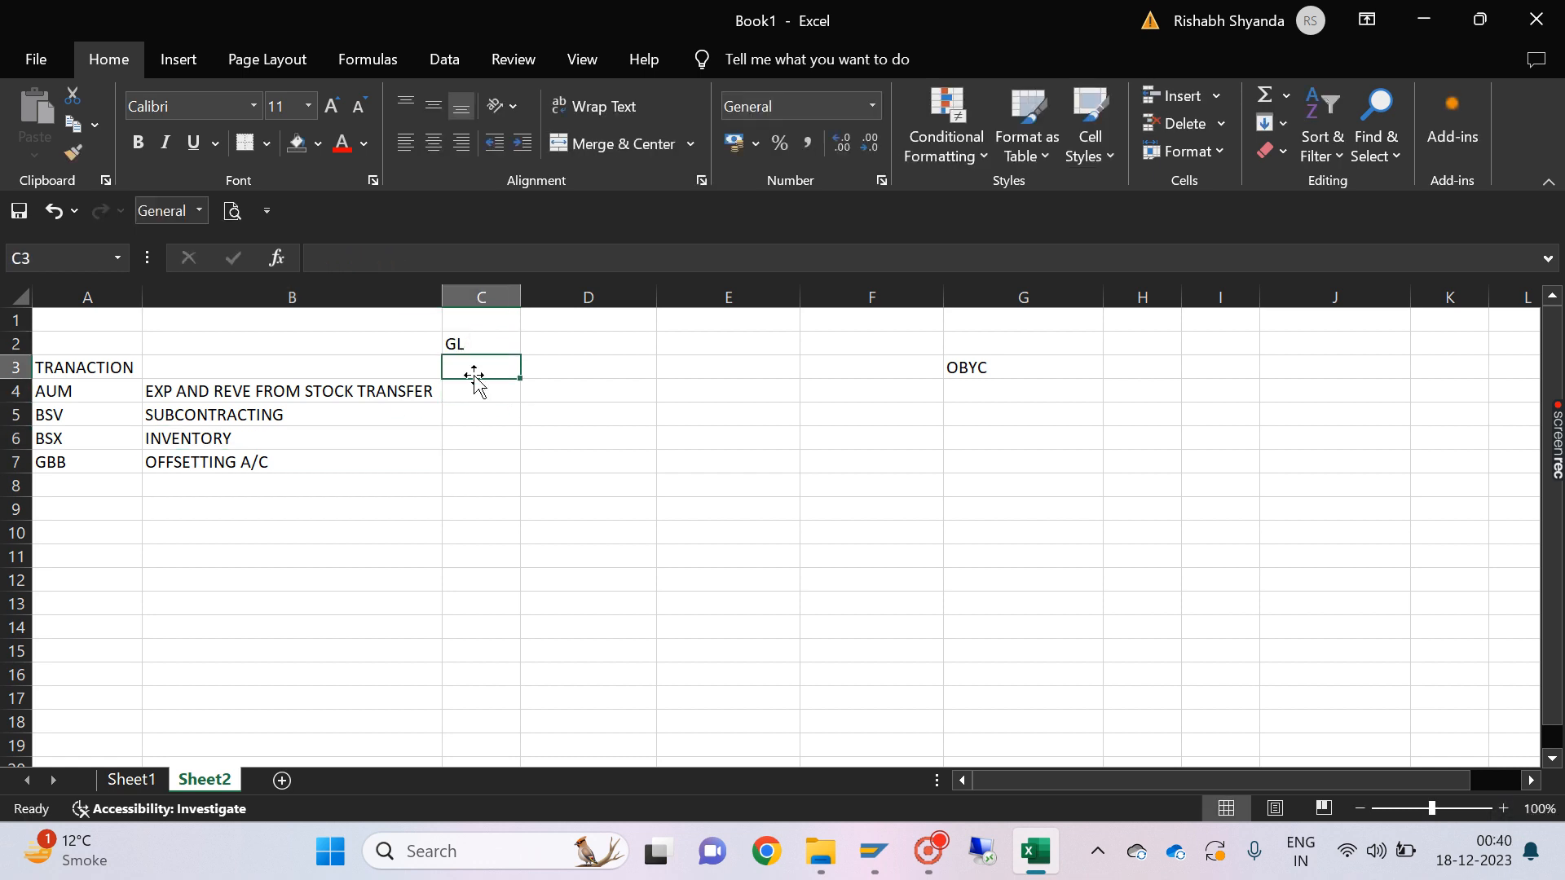
click(496, 456)
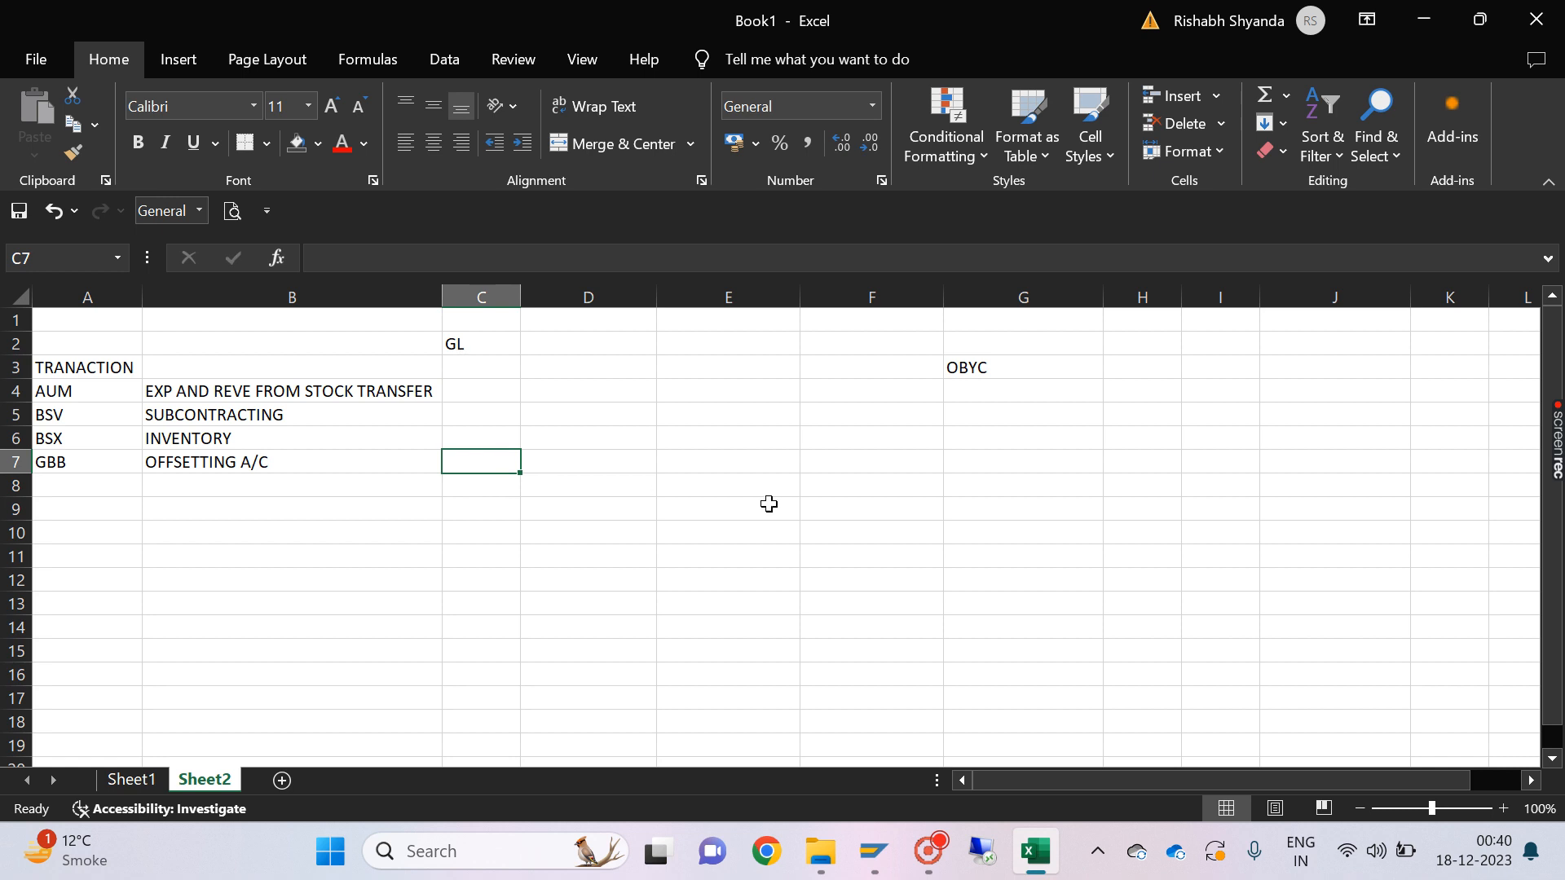
Step: Enter the first line of a sample journal entry, CONSUMPTION ALC DR, in cell F9
click(858, 501)
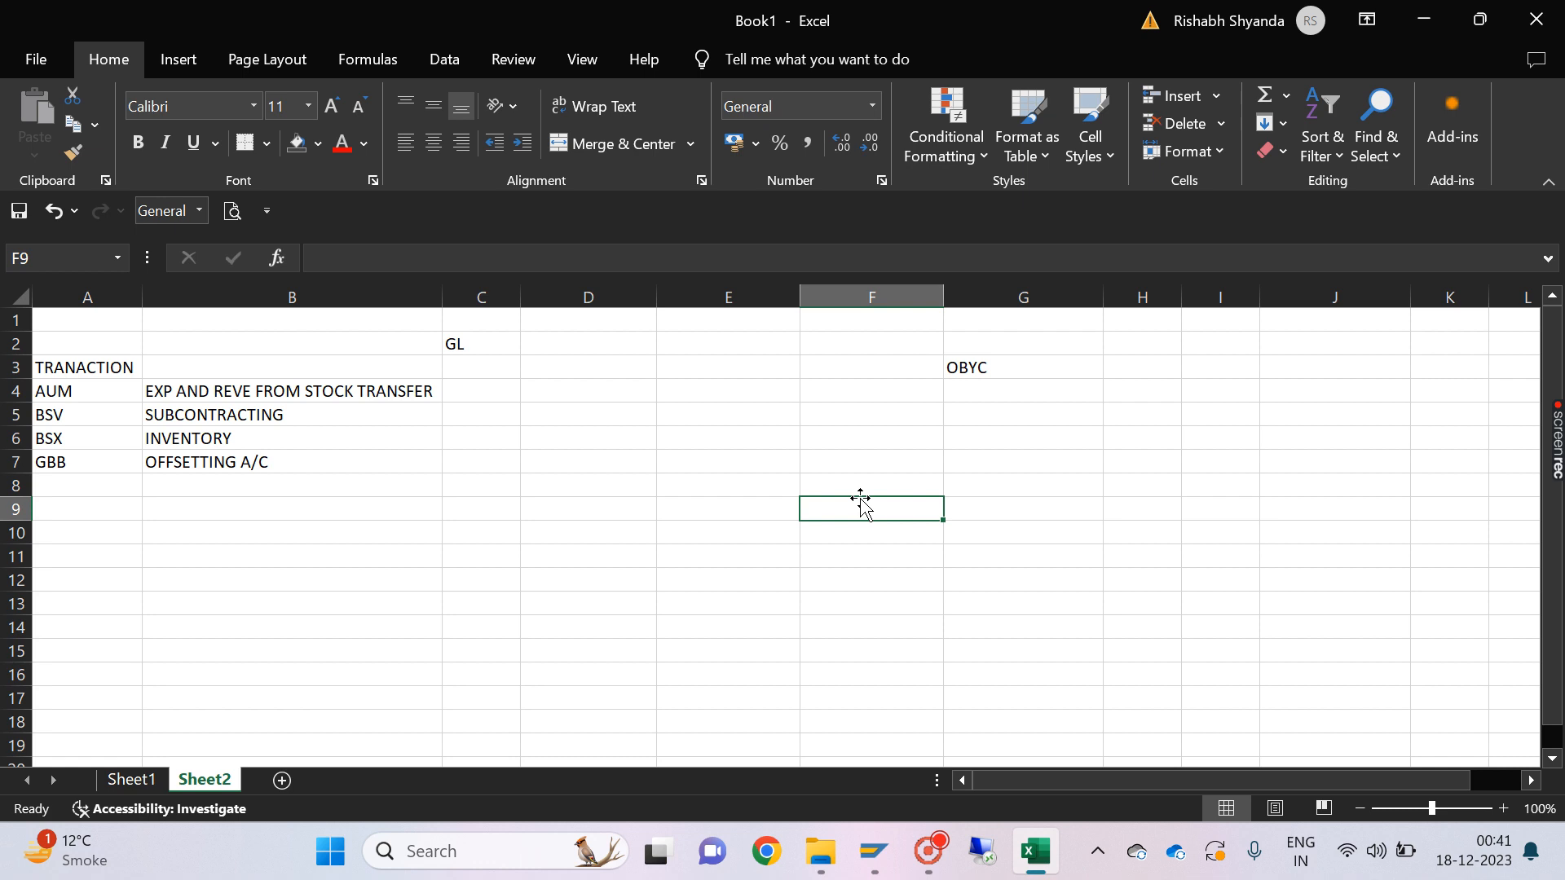
text(CONSUMED)
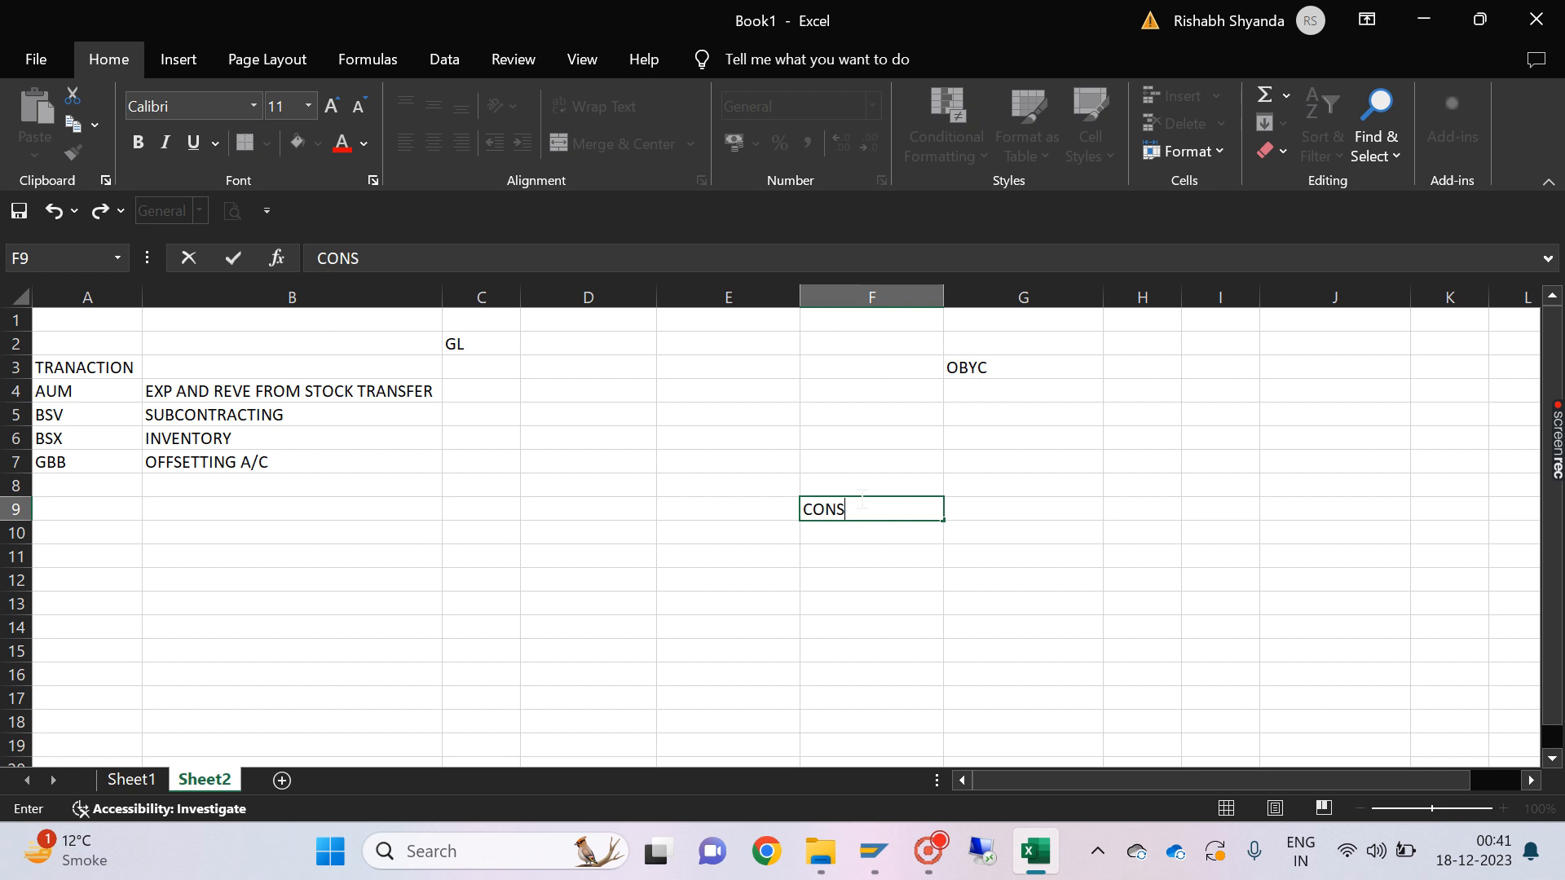
key(BackSpace)
key(BackSpace)
text(PTION ALC)
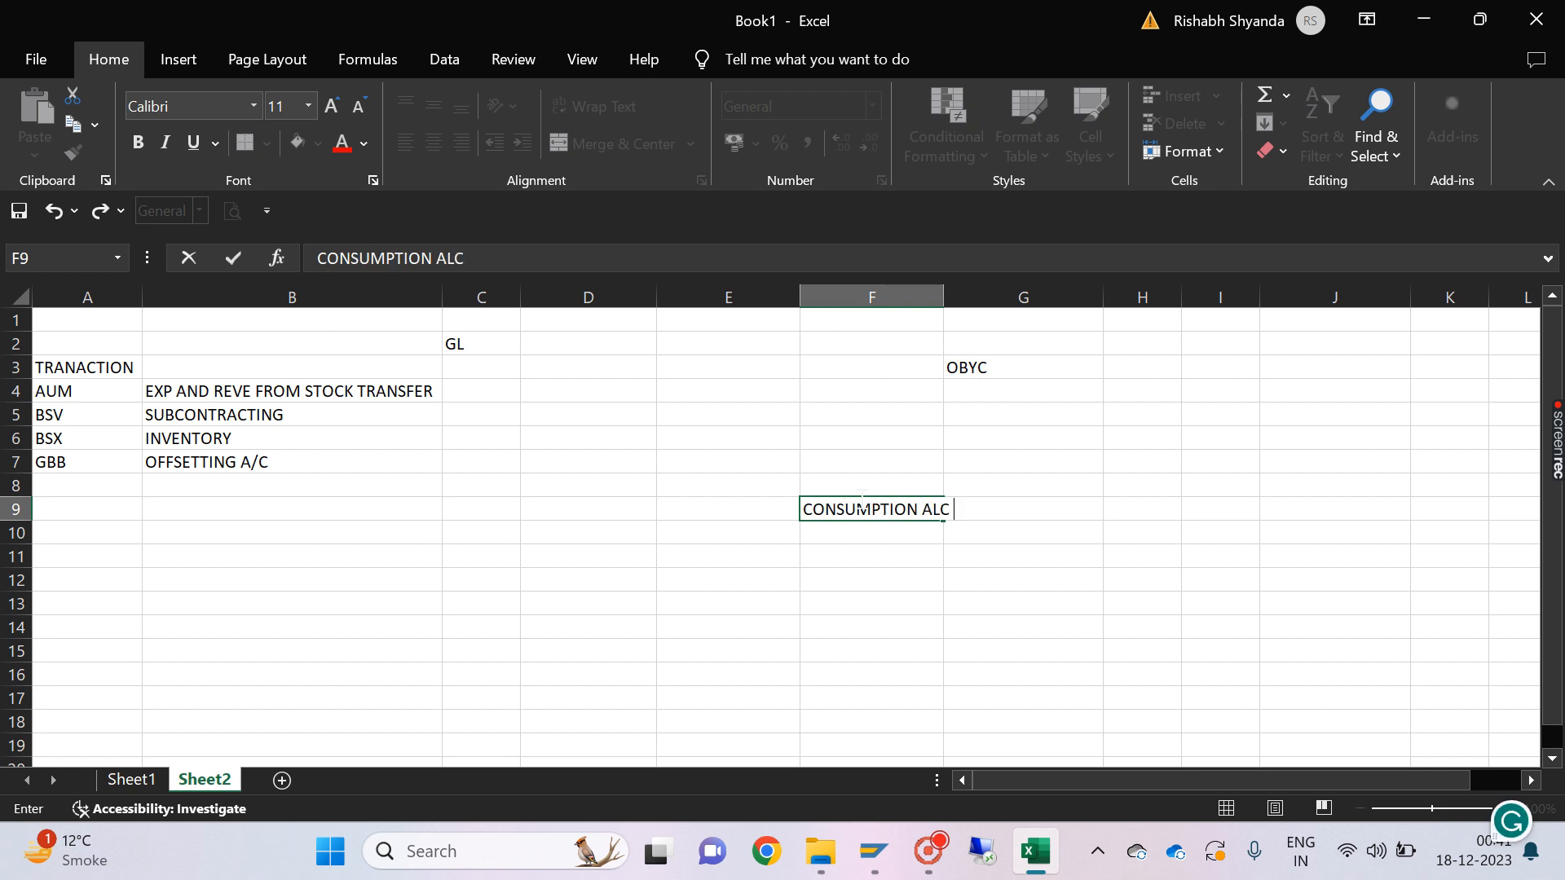
key(BackSpace)
text(DE)
key(BackSpace)
text(R)
key(Return)
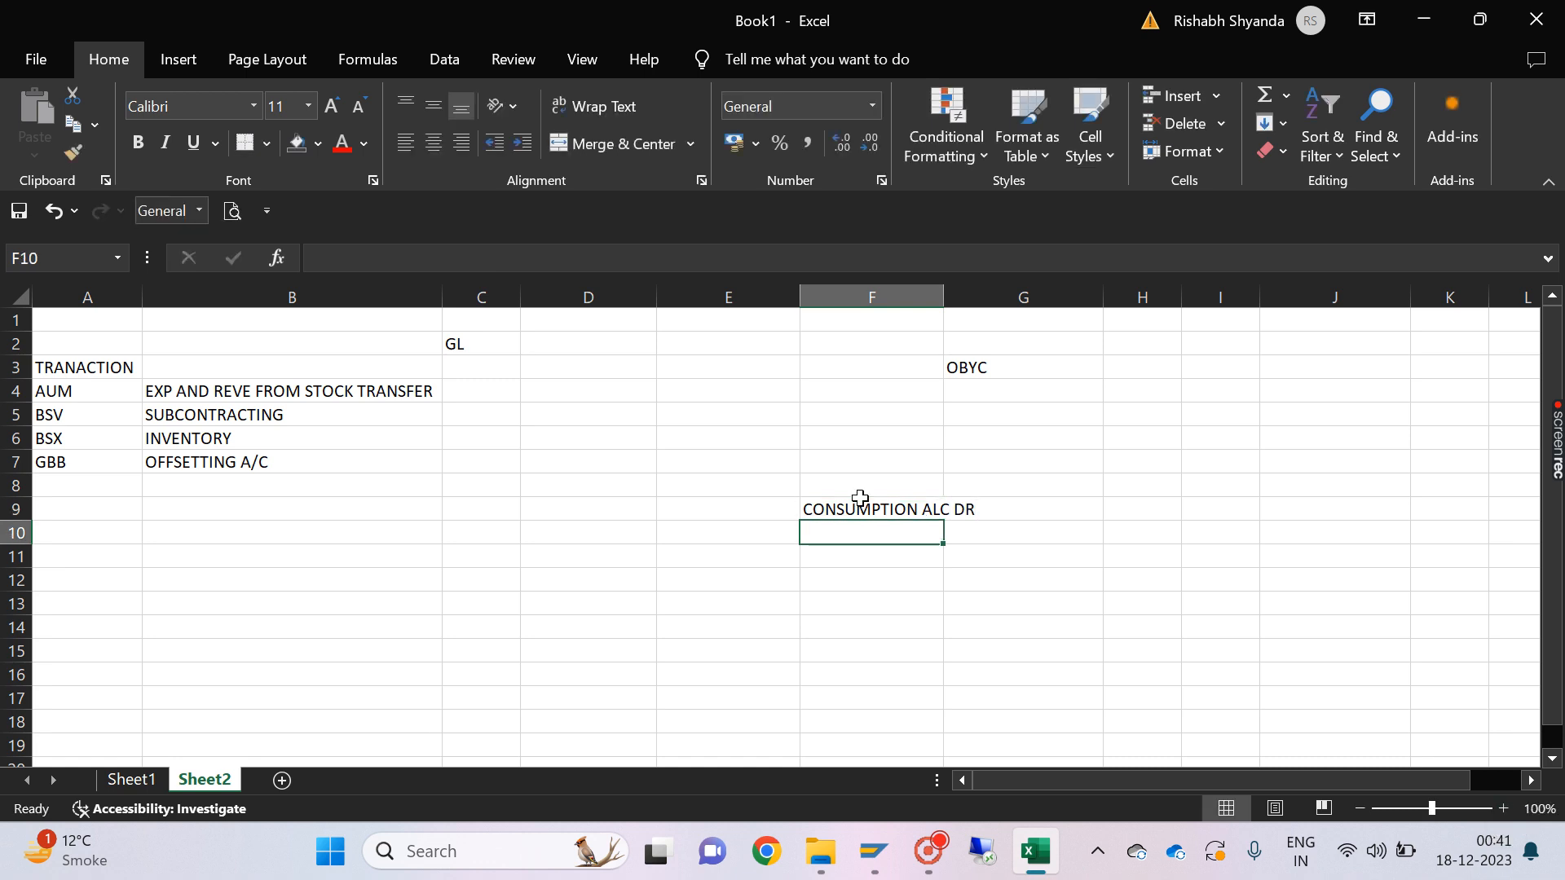
Step: Enter INVENTORY in cell F10 as the second line of the consumption entry
text(INVENTORY)
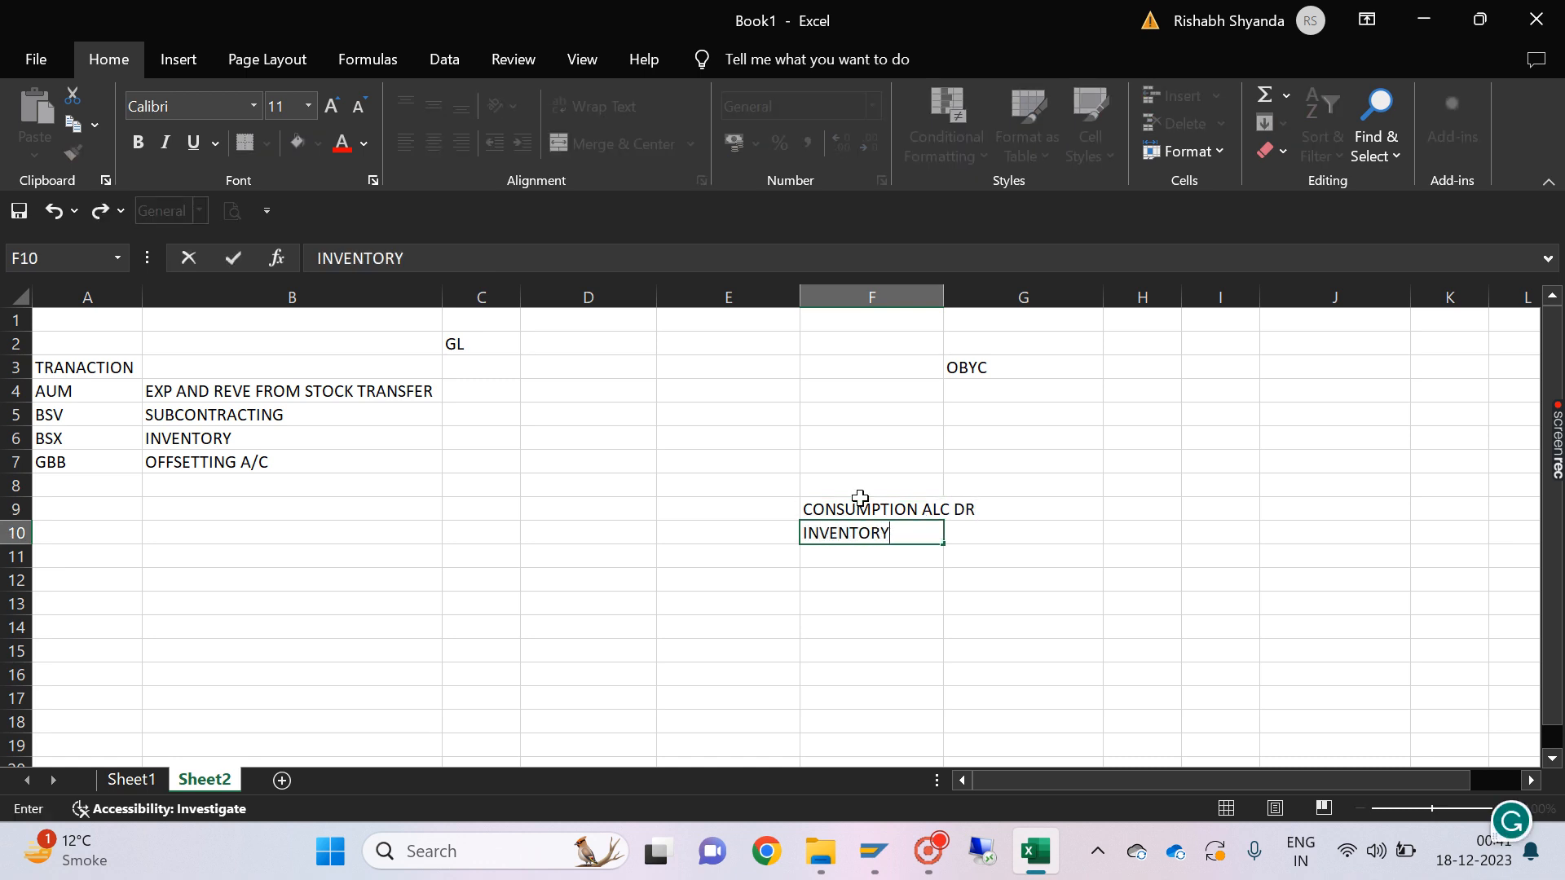
key(Return)
key(Up)
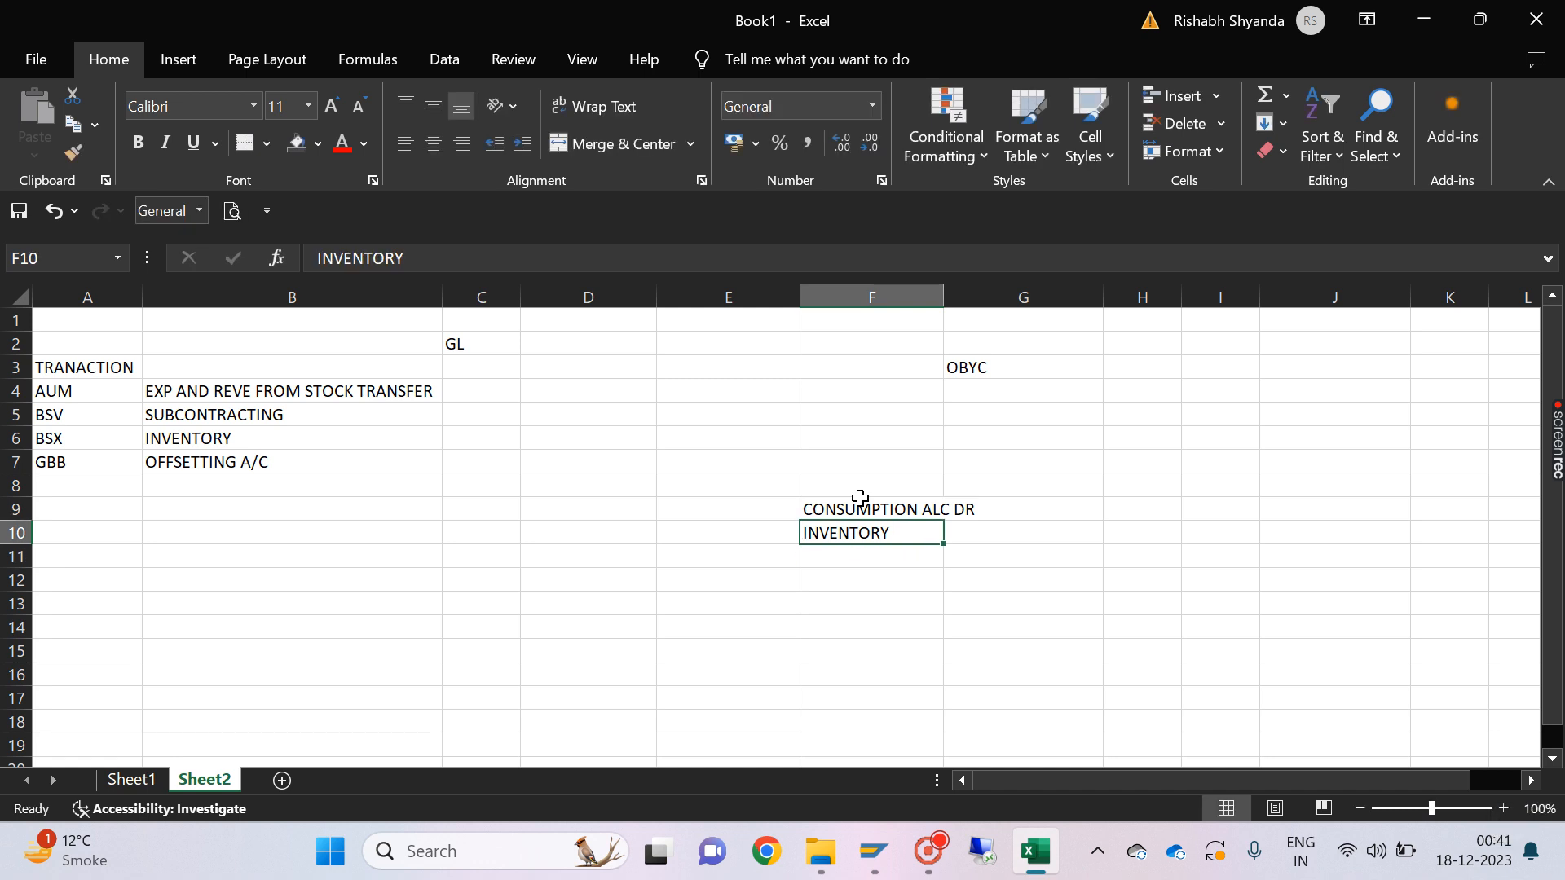
click(860, 498)
Step: Label the INVENTORY line with the transaction key BSX in cell E10, matching it against the BSX row of the key list
click(772, 532)
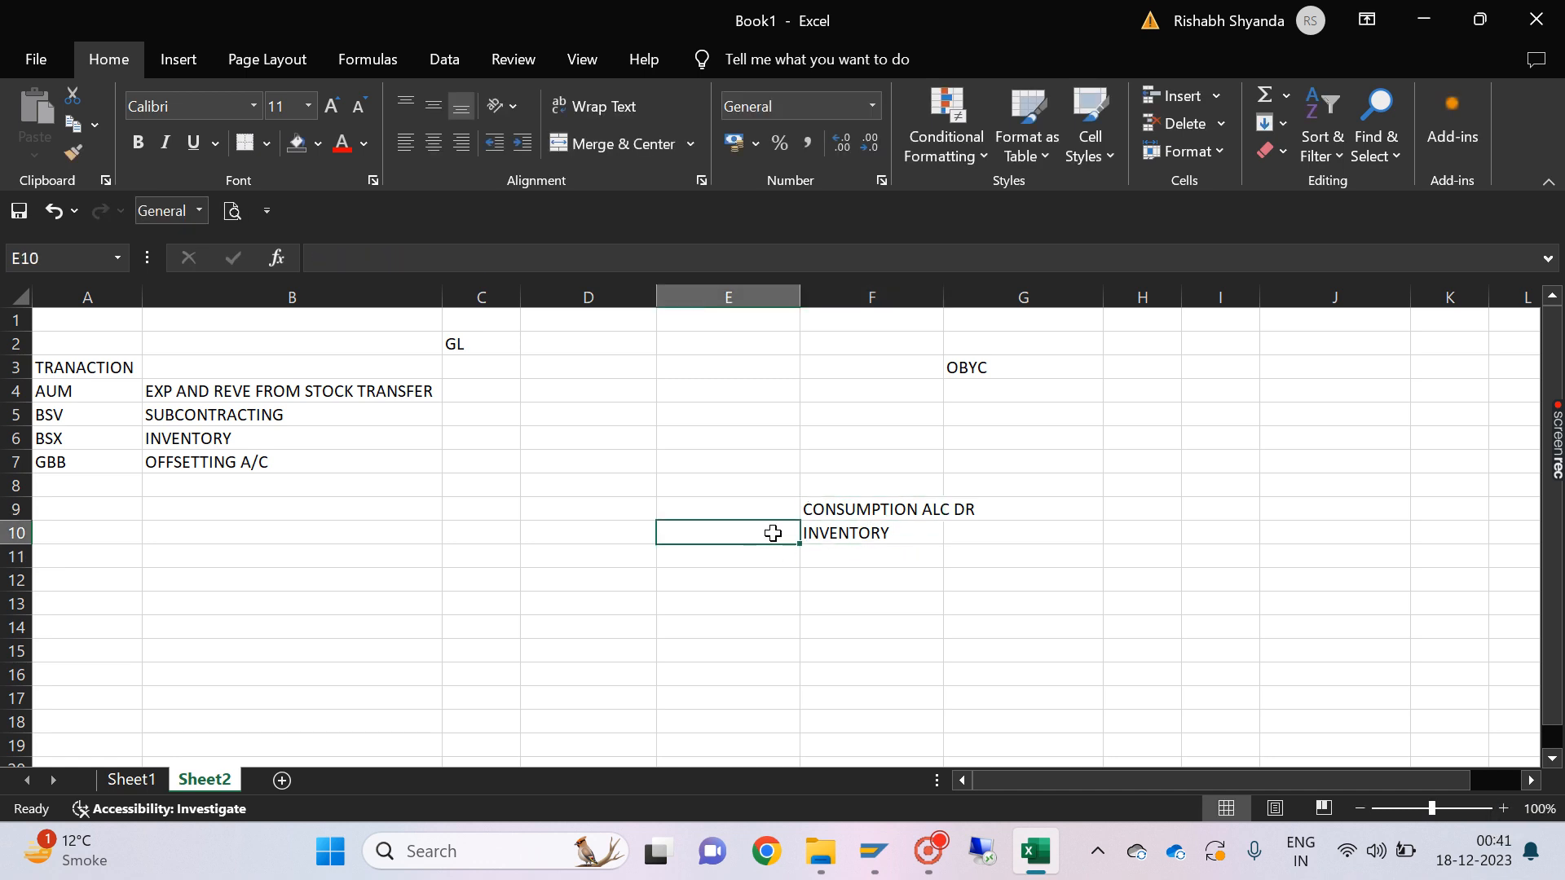
text(B)
key(BackSpace)
text(SX)
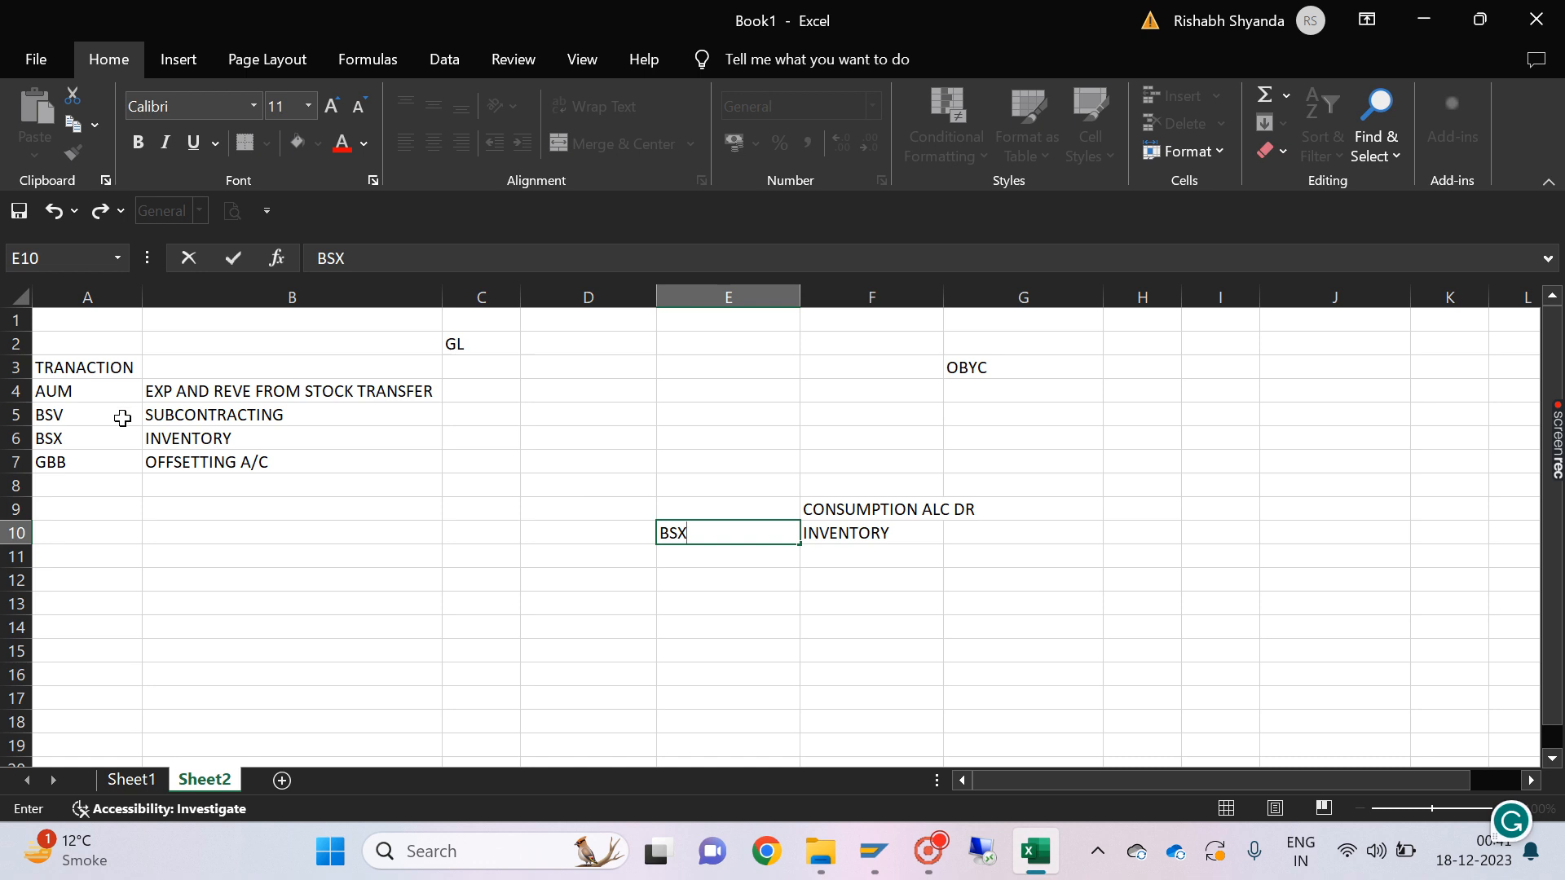
key(Return)
key(Up)
drag(88, 441, 343, 440)
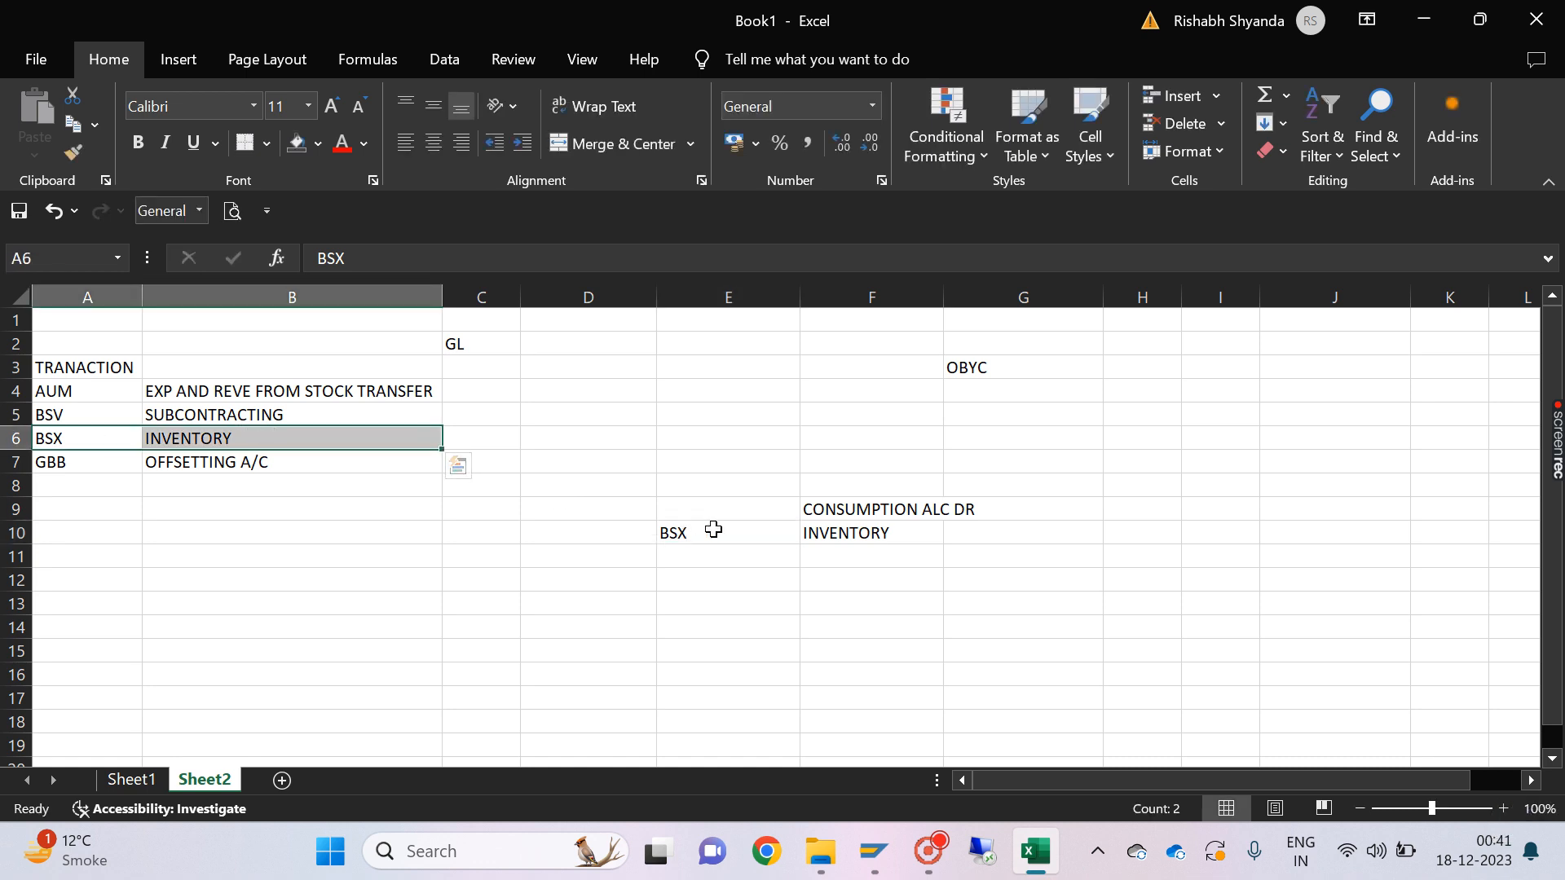
click(811, 538)
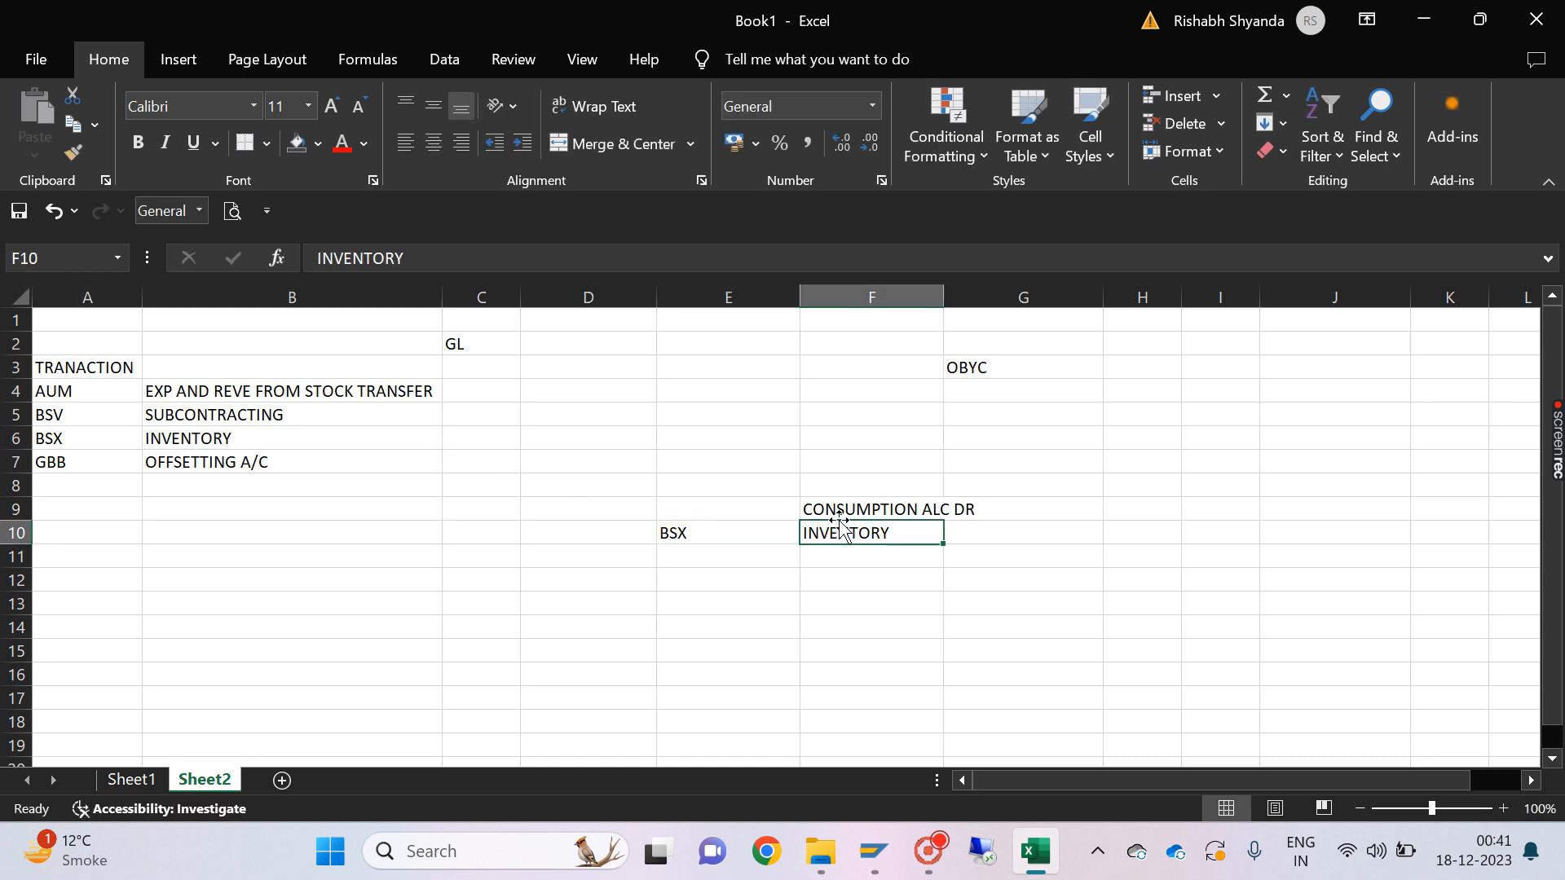
Step: Label the CONSUMPTION ALC DR line with the transaction key GBB in cell E9, then review both lines against OFFSETTING A/C
click(865, 506)
click(726, 506)
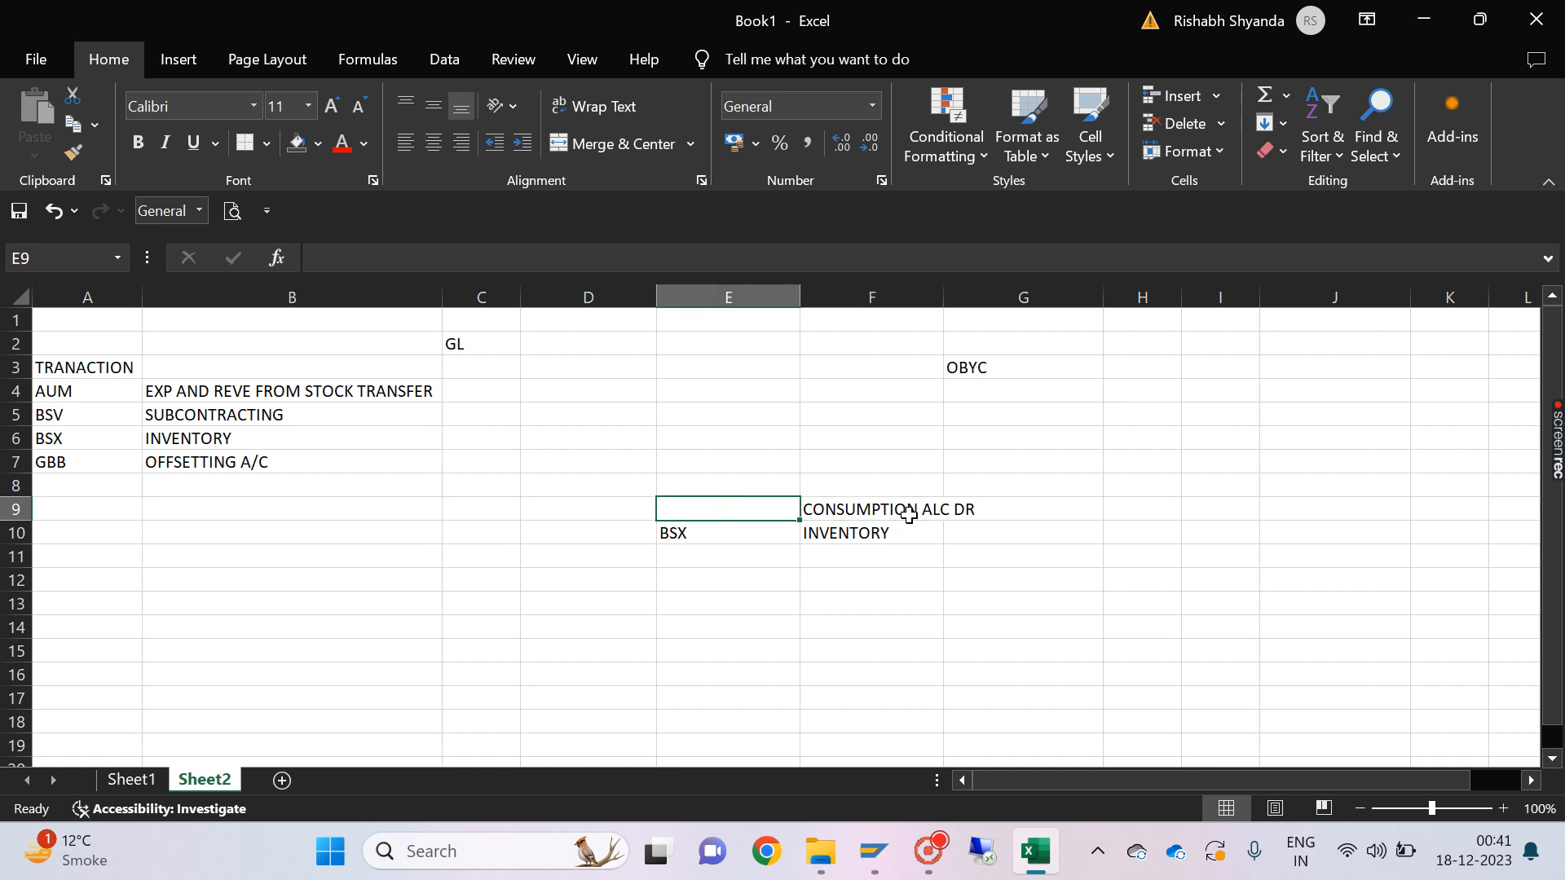
text(GBB)
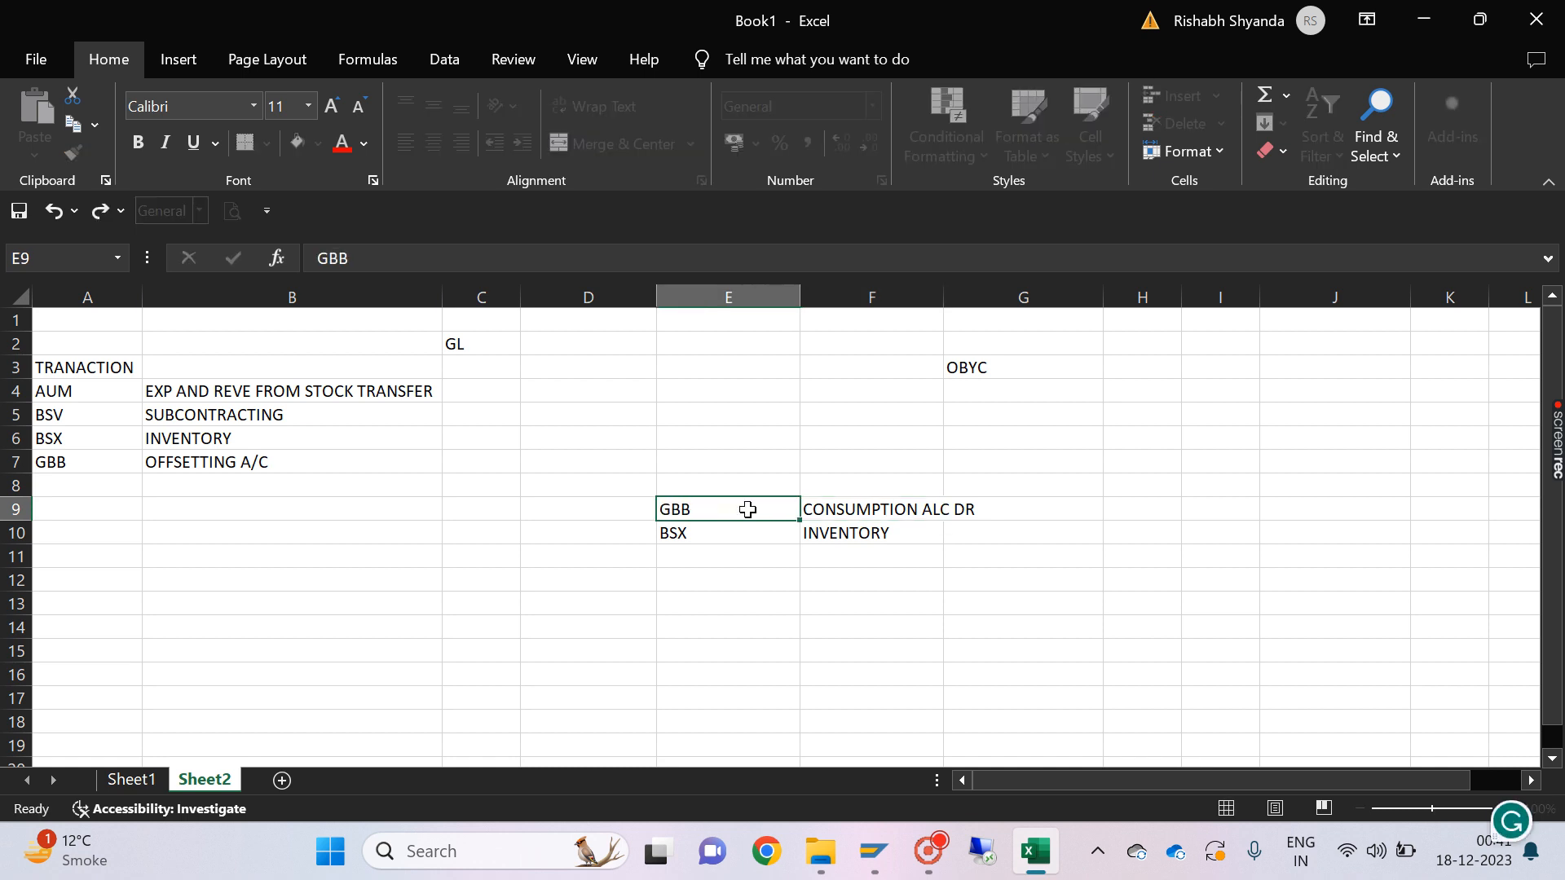
key(Return)
click(746, 510)
click(613, 513)
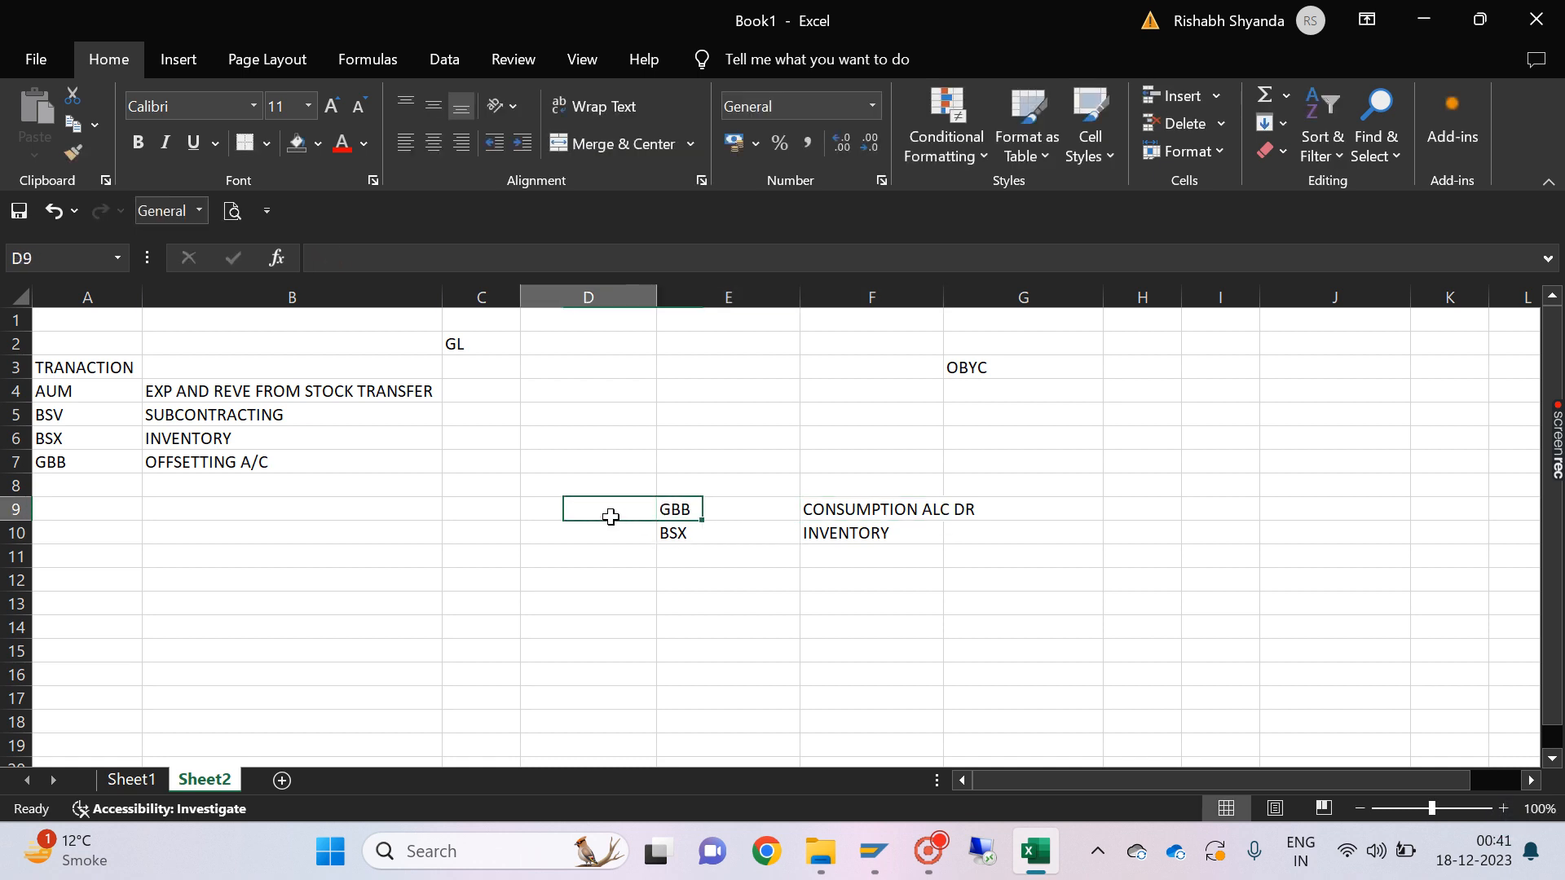
drag(688, 531, 874, 530)
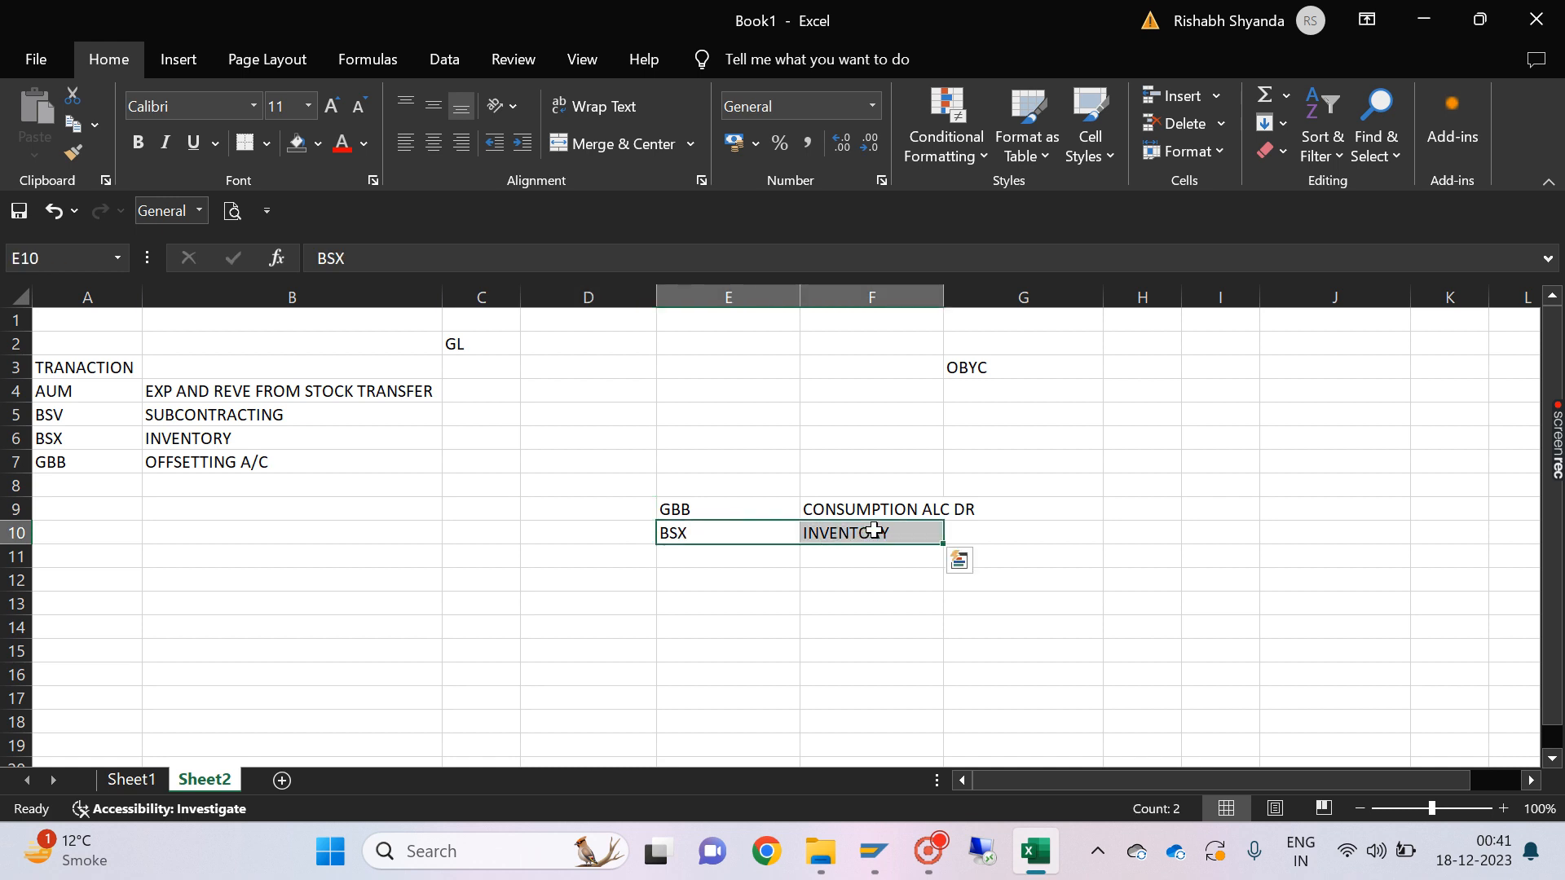
drag(712, 506, 848, 510)
click(284, 456)
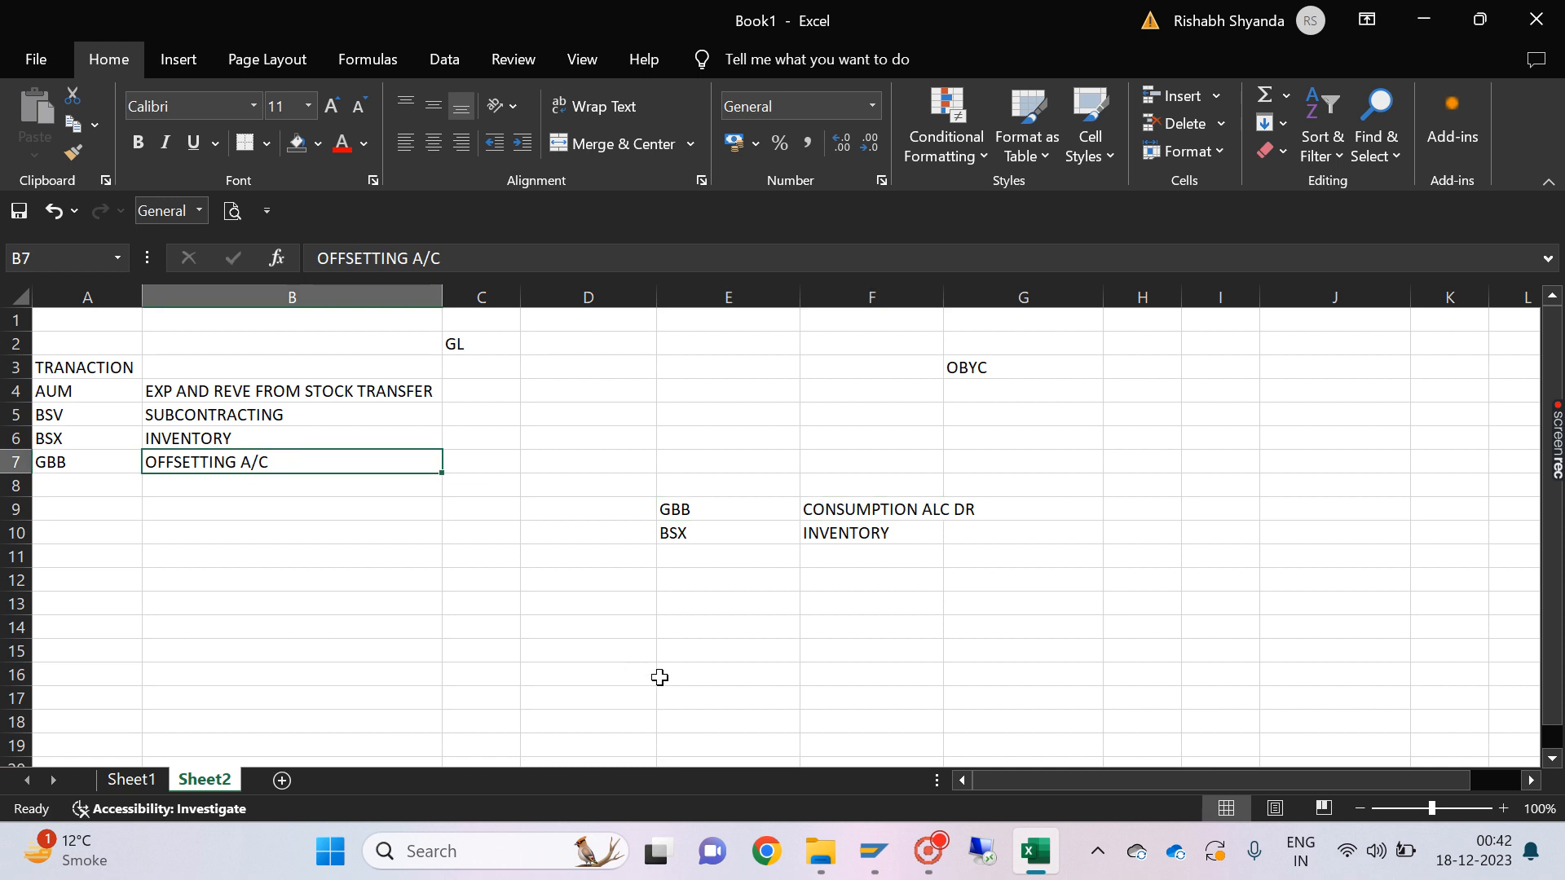
Step: Add a second journal entry with INVENOTY in cell F13 and TO COGM in cell F14
click(837, 598)
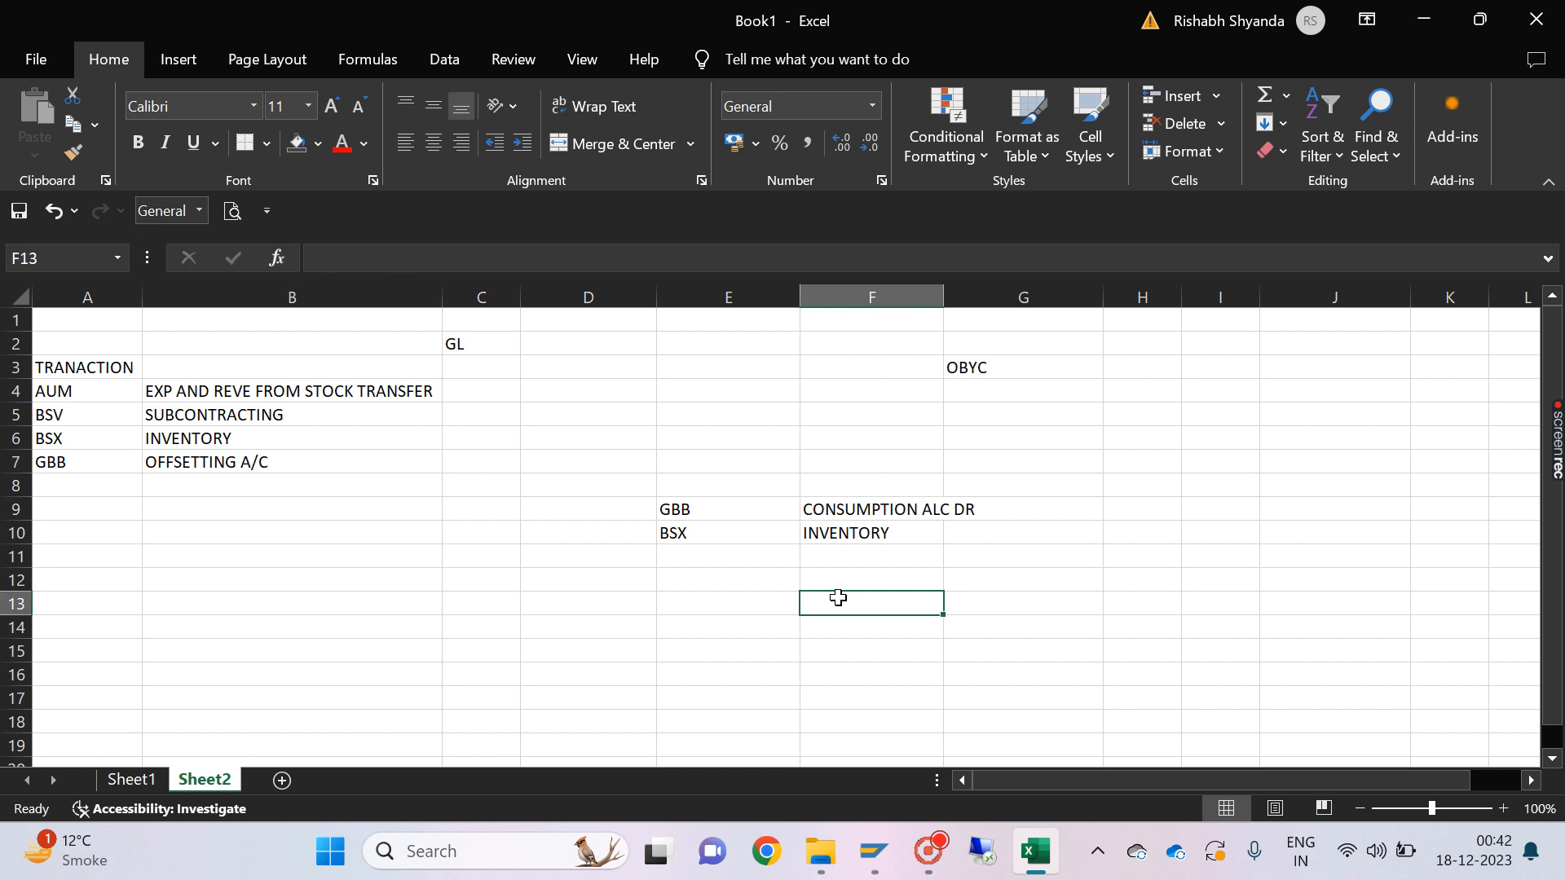
text(INVENOTY)
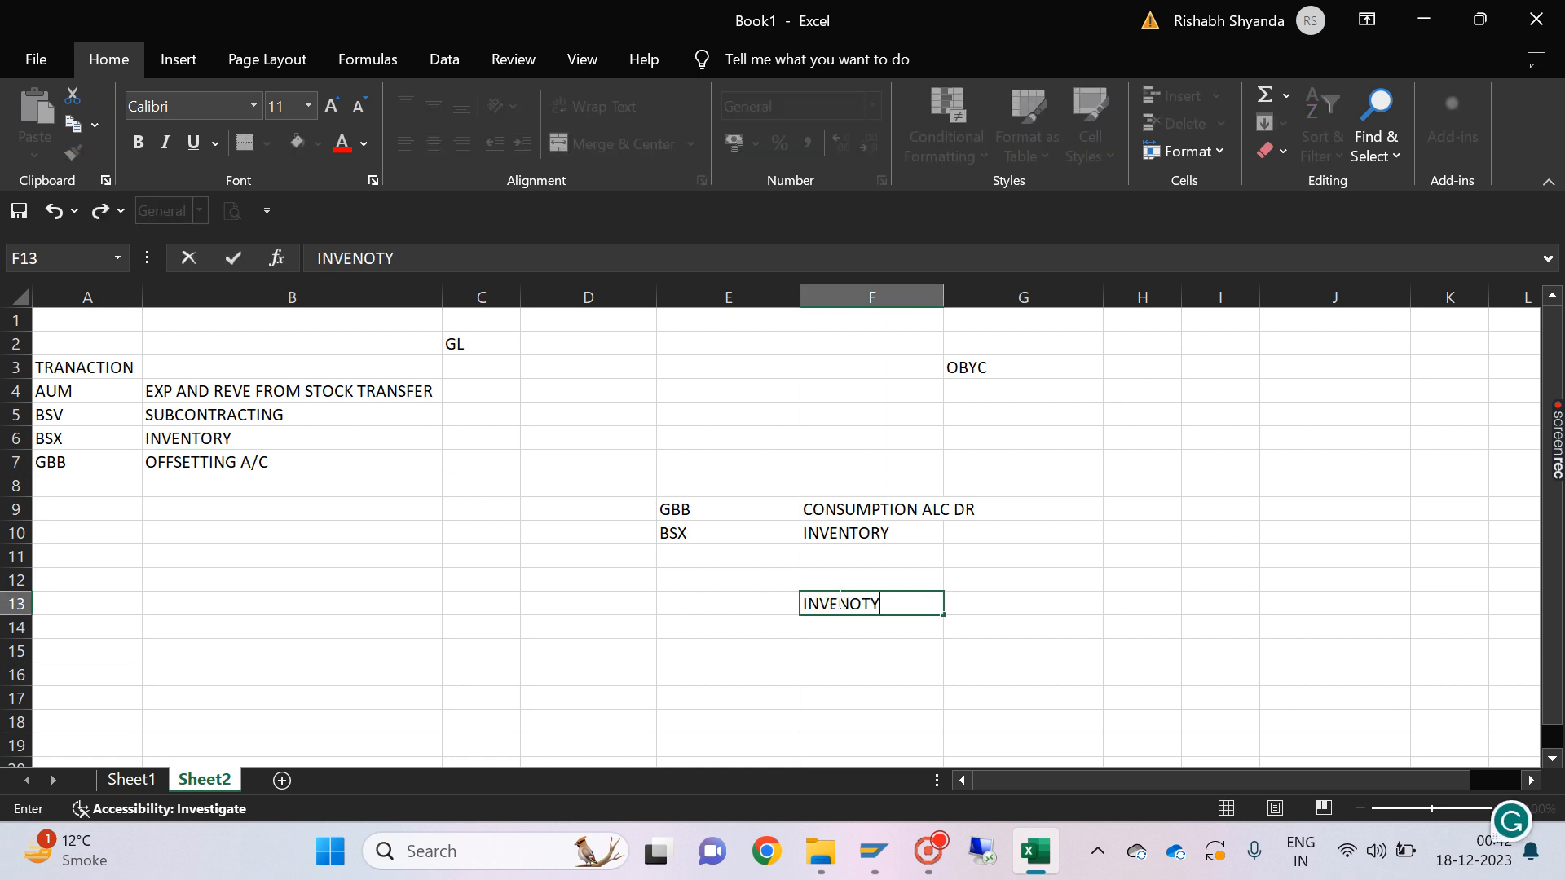
key(Return)
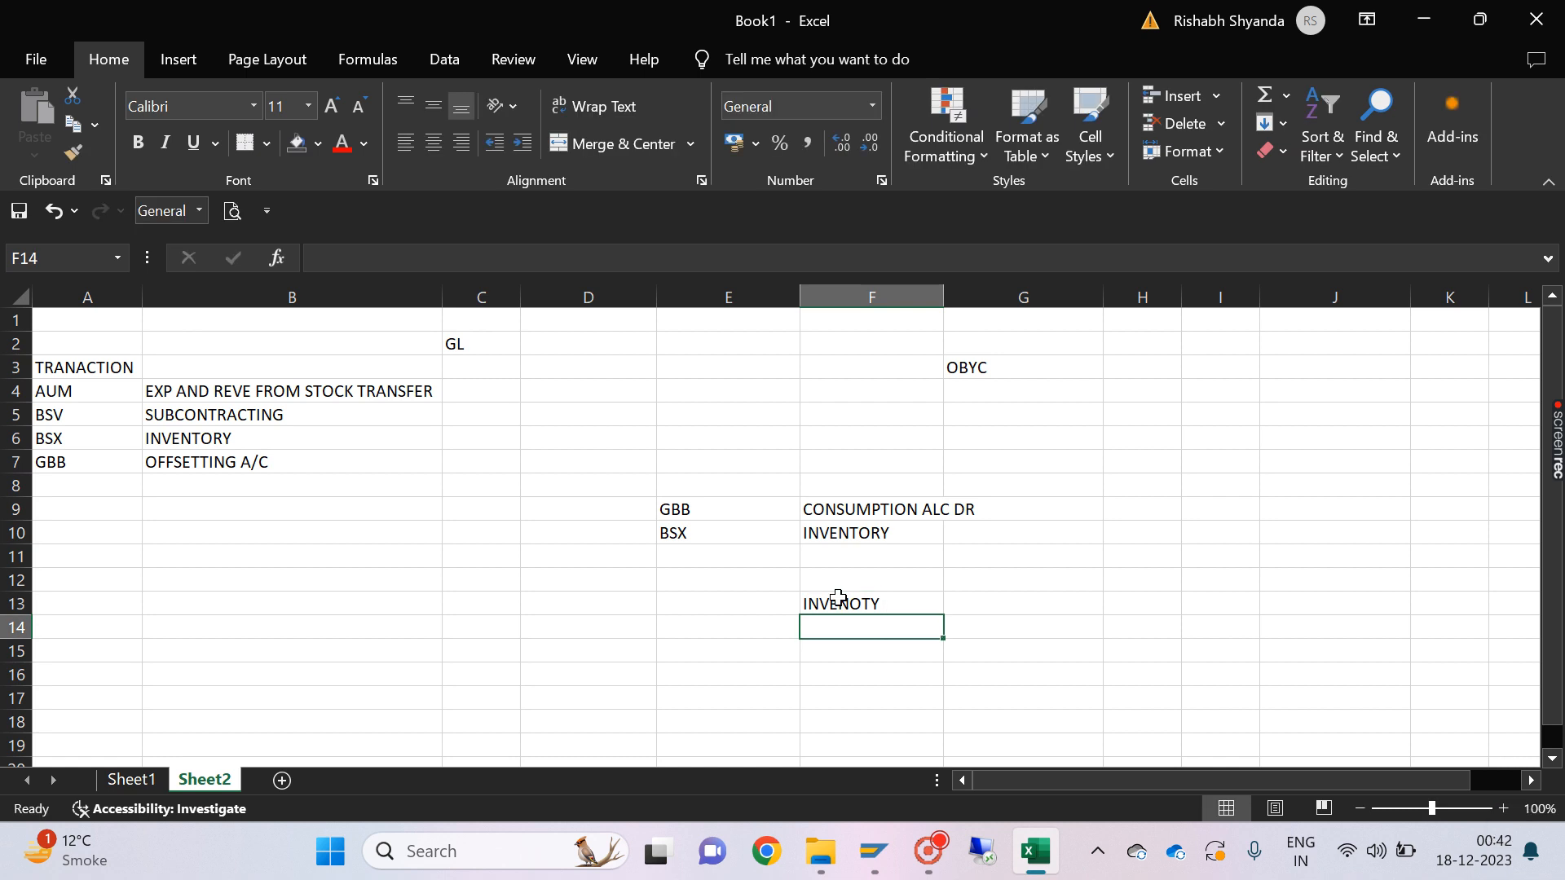
text(TO C)
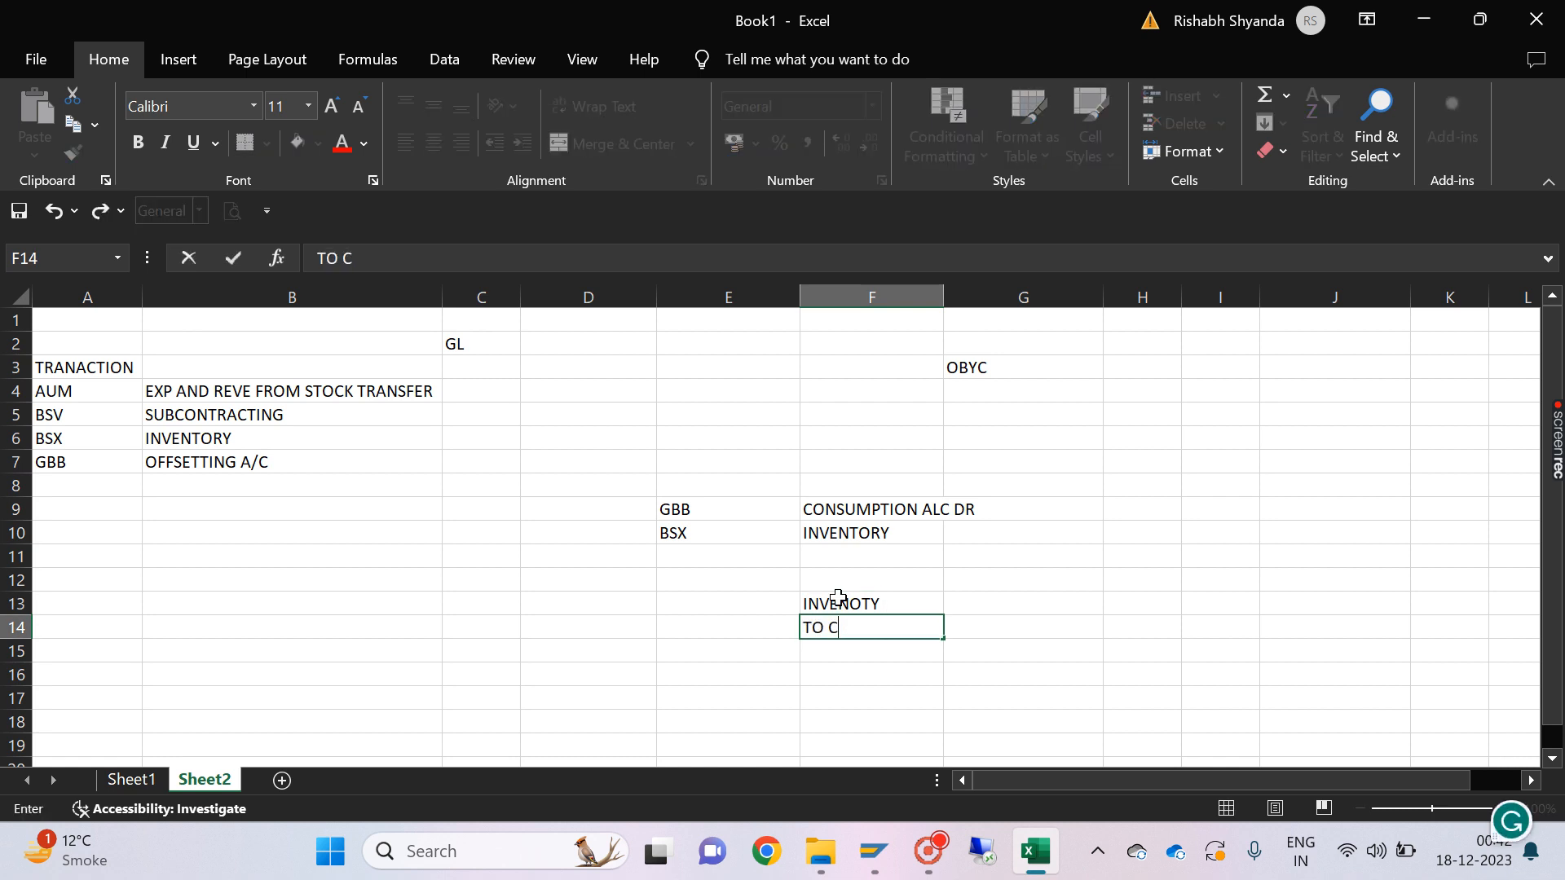
text(OGM)
click(755, 617)
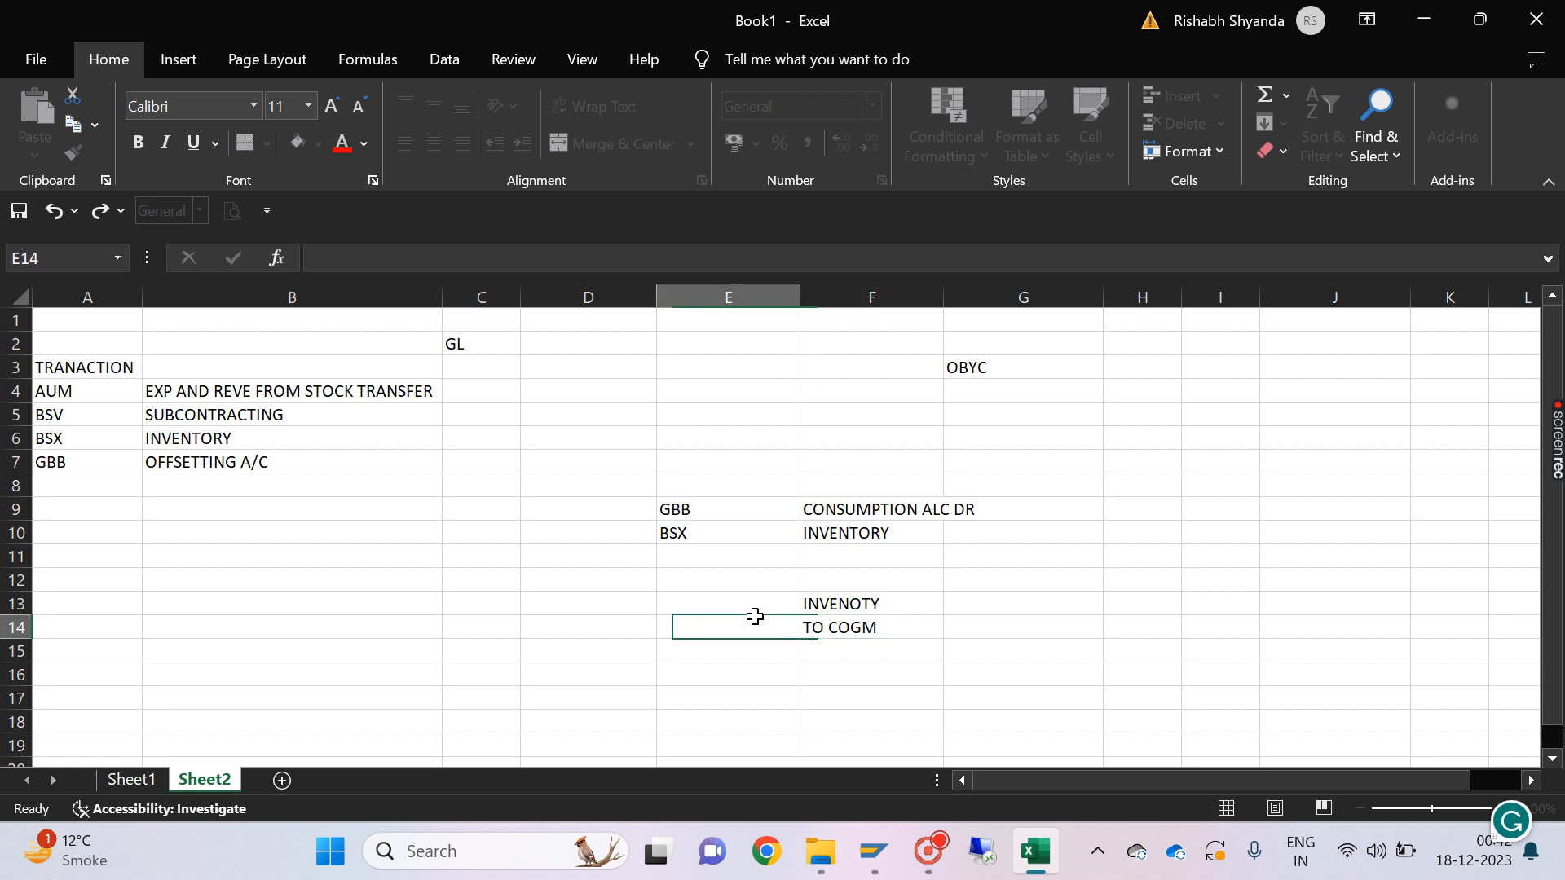
Step: Label the second journal entry with the keys BSX in cell E13 and GBB in cell E14
click(754, 614)
text(BSX)
key(Return)
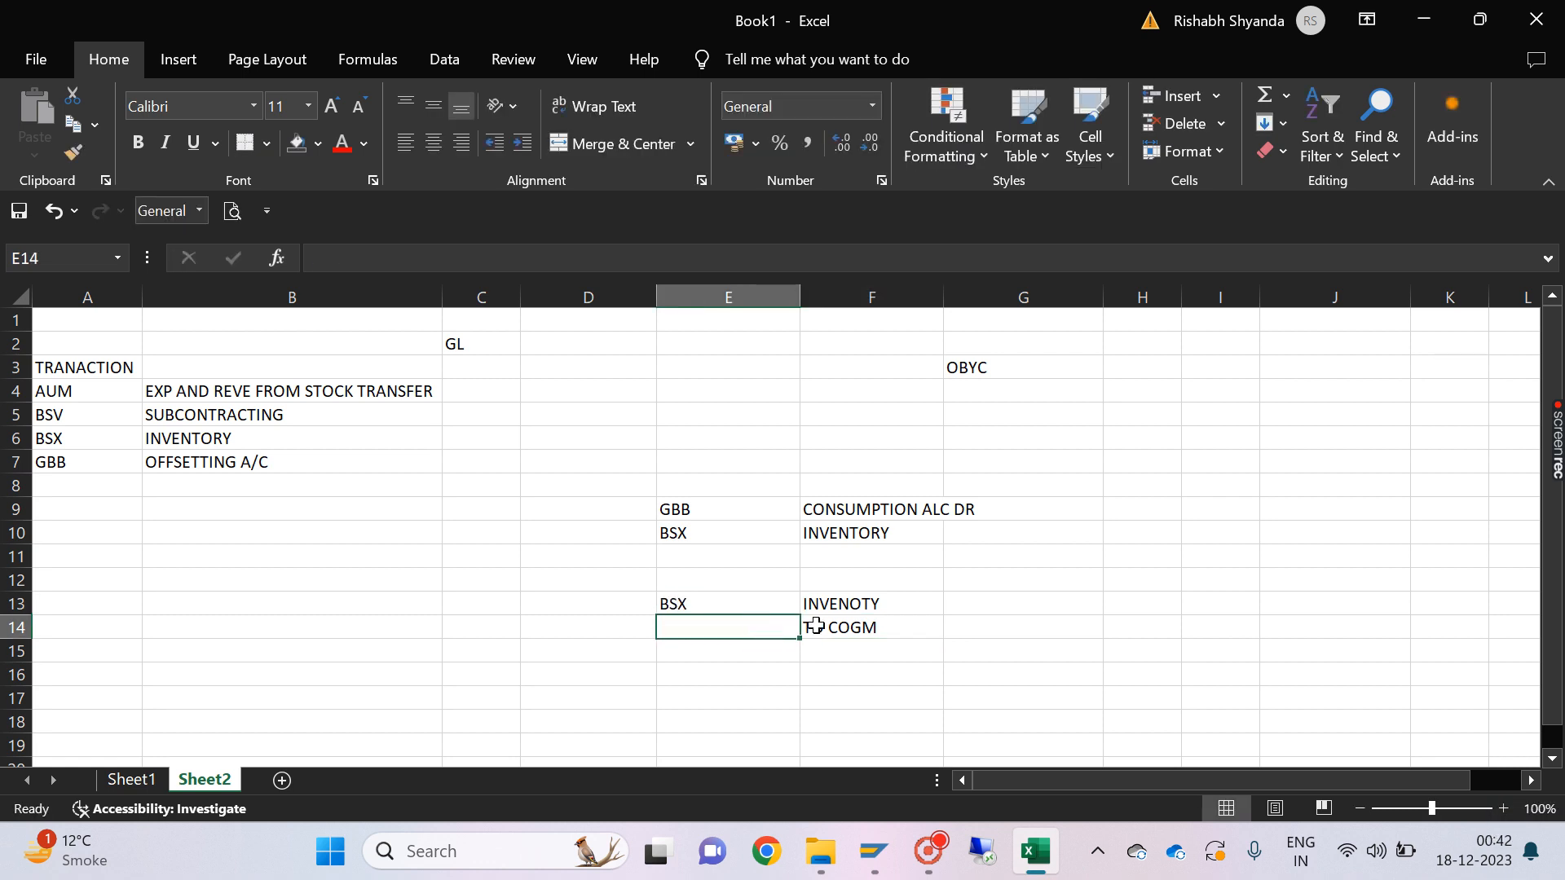
text(BGG)
key(Return)
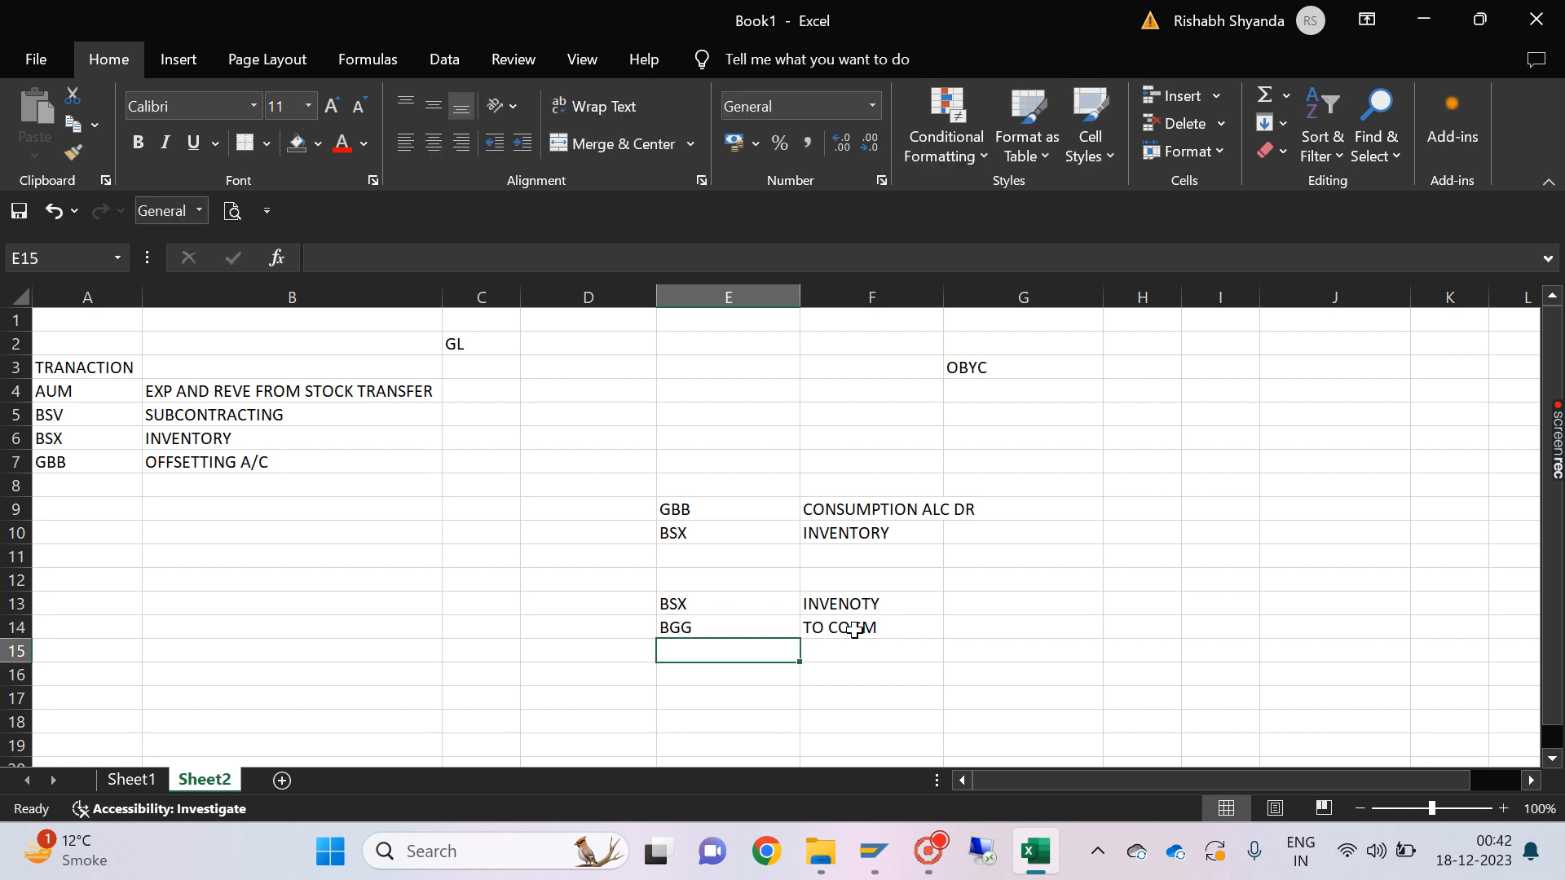
key(Up)
key(BackSpace)
text(GBB)
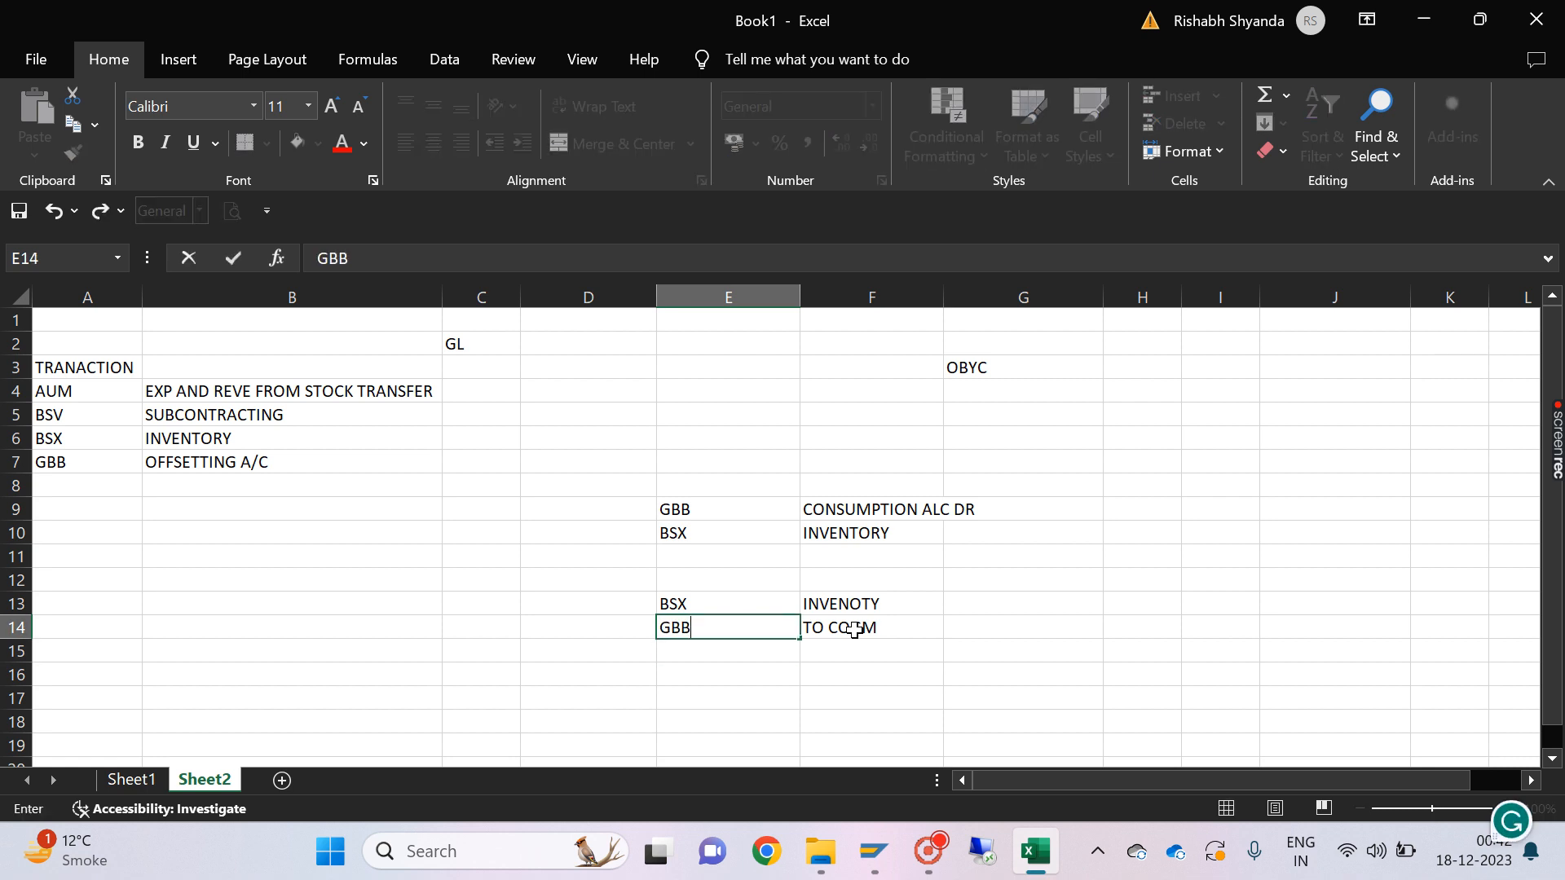
key(Return)
Step: Enter the transaction key PRD in cell A8 and its description COST PRICE DIFFERENCE in cell B8
click(114, 487)
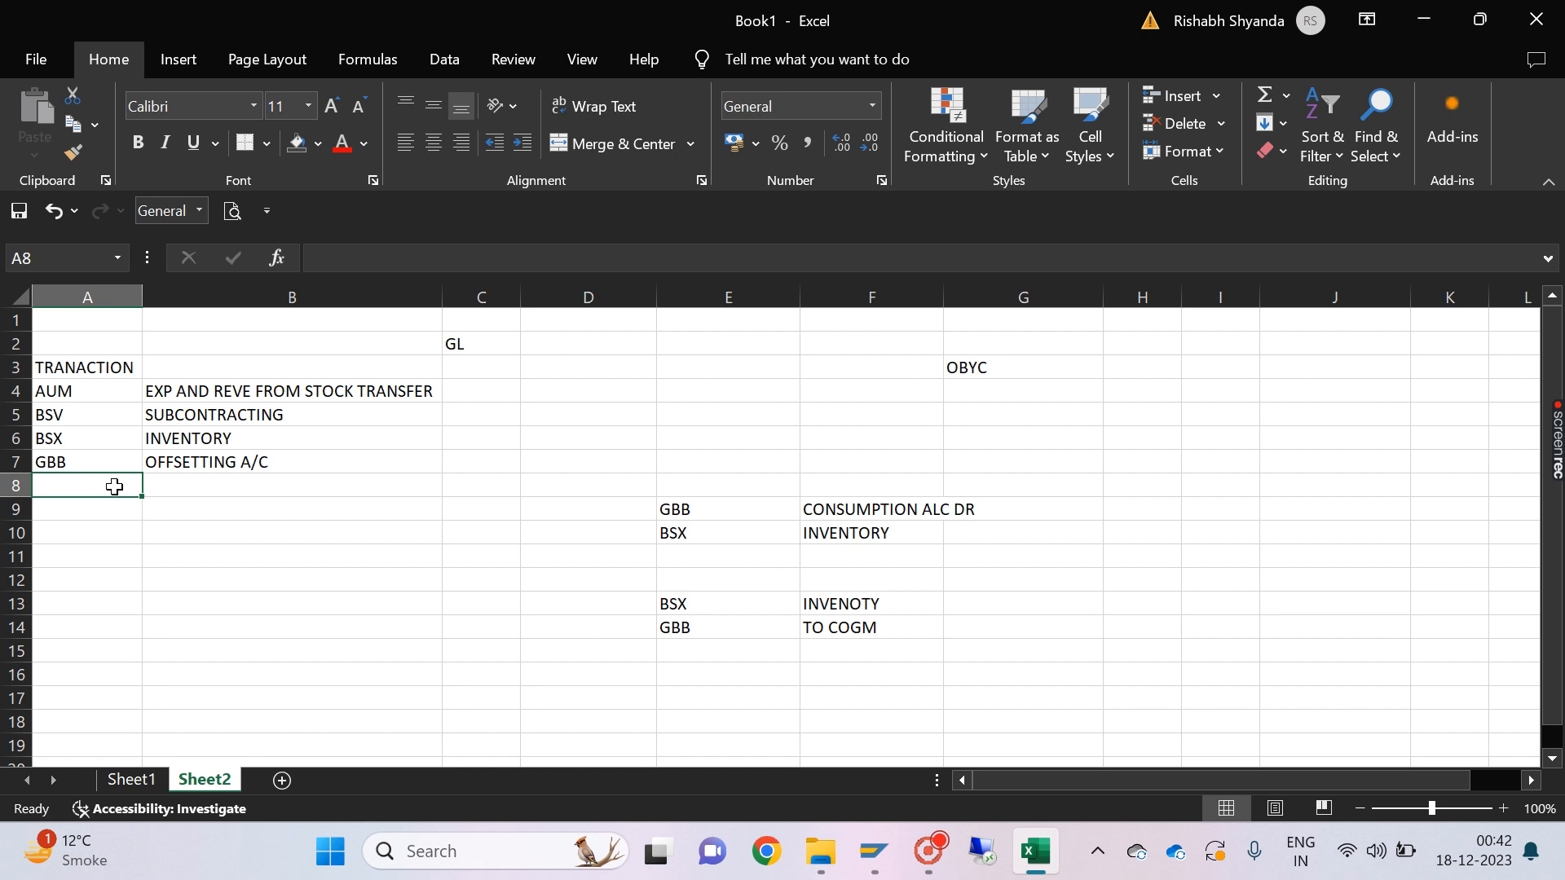
text(PRD)
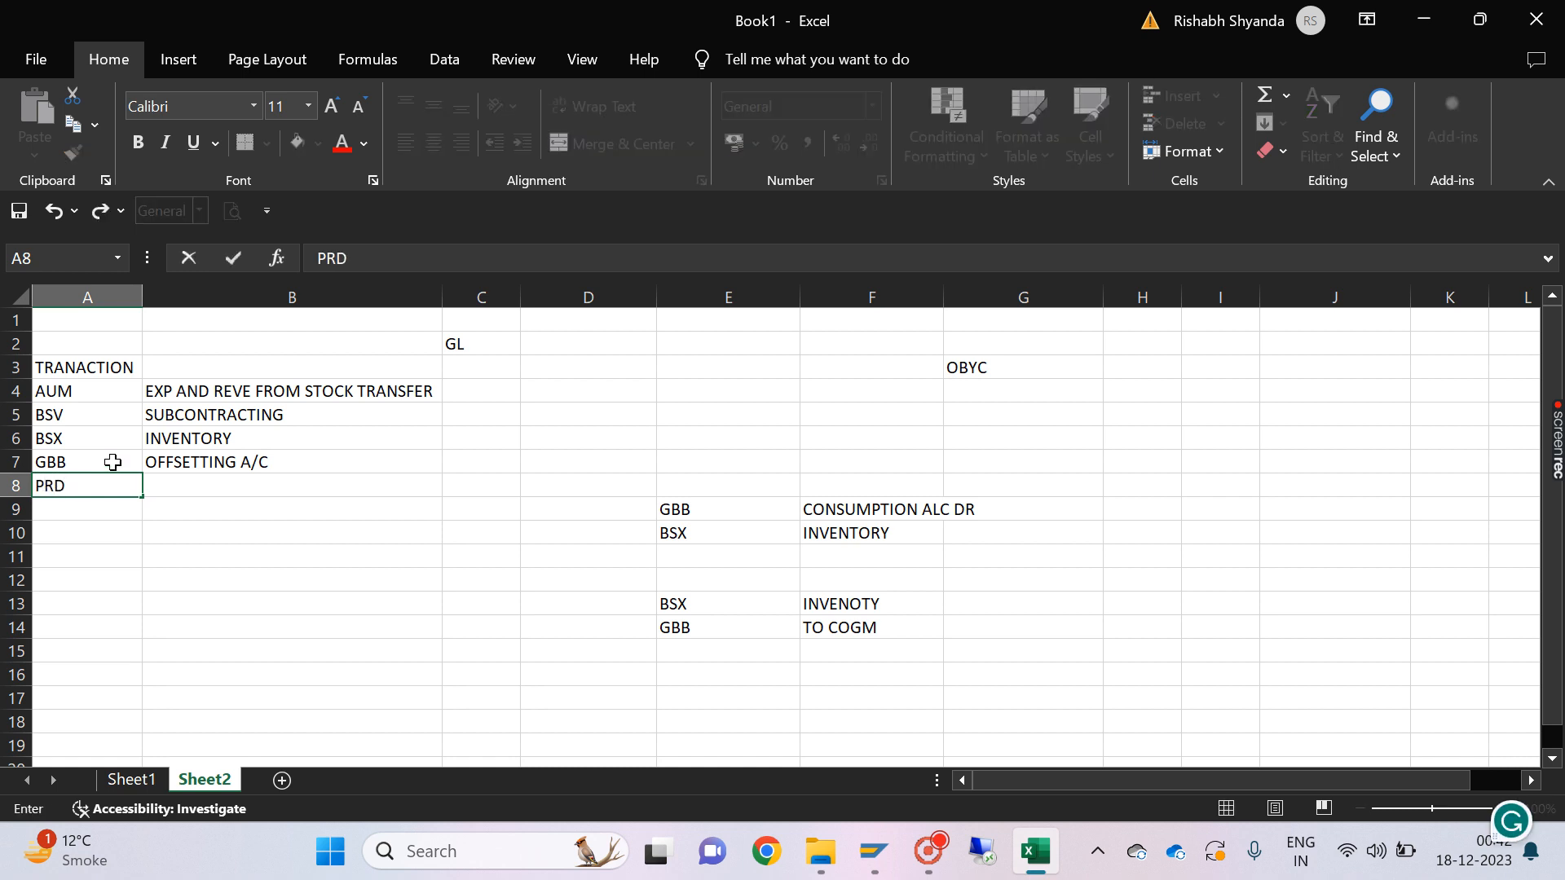
key(Tab)
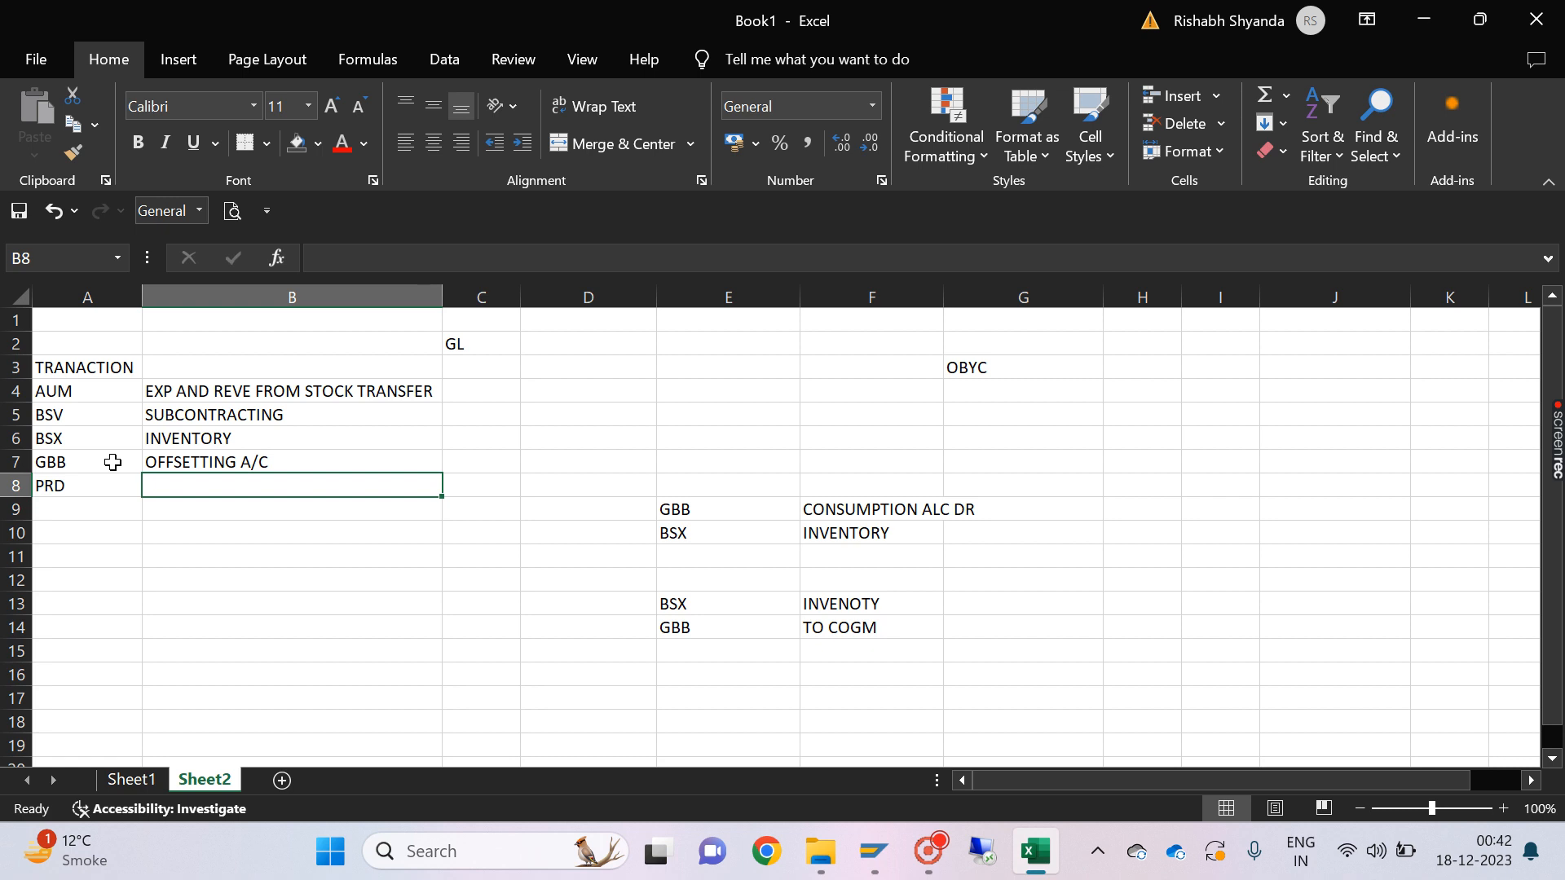
text(COST )
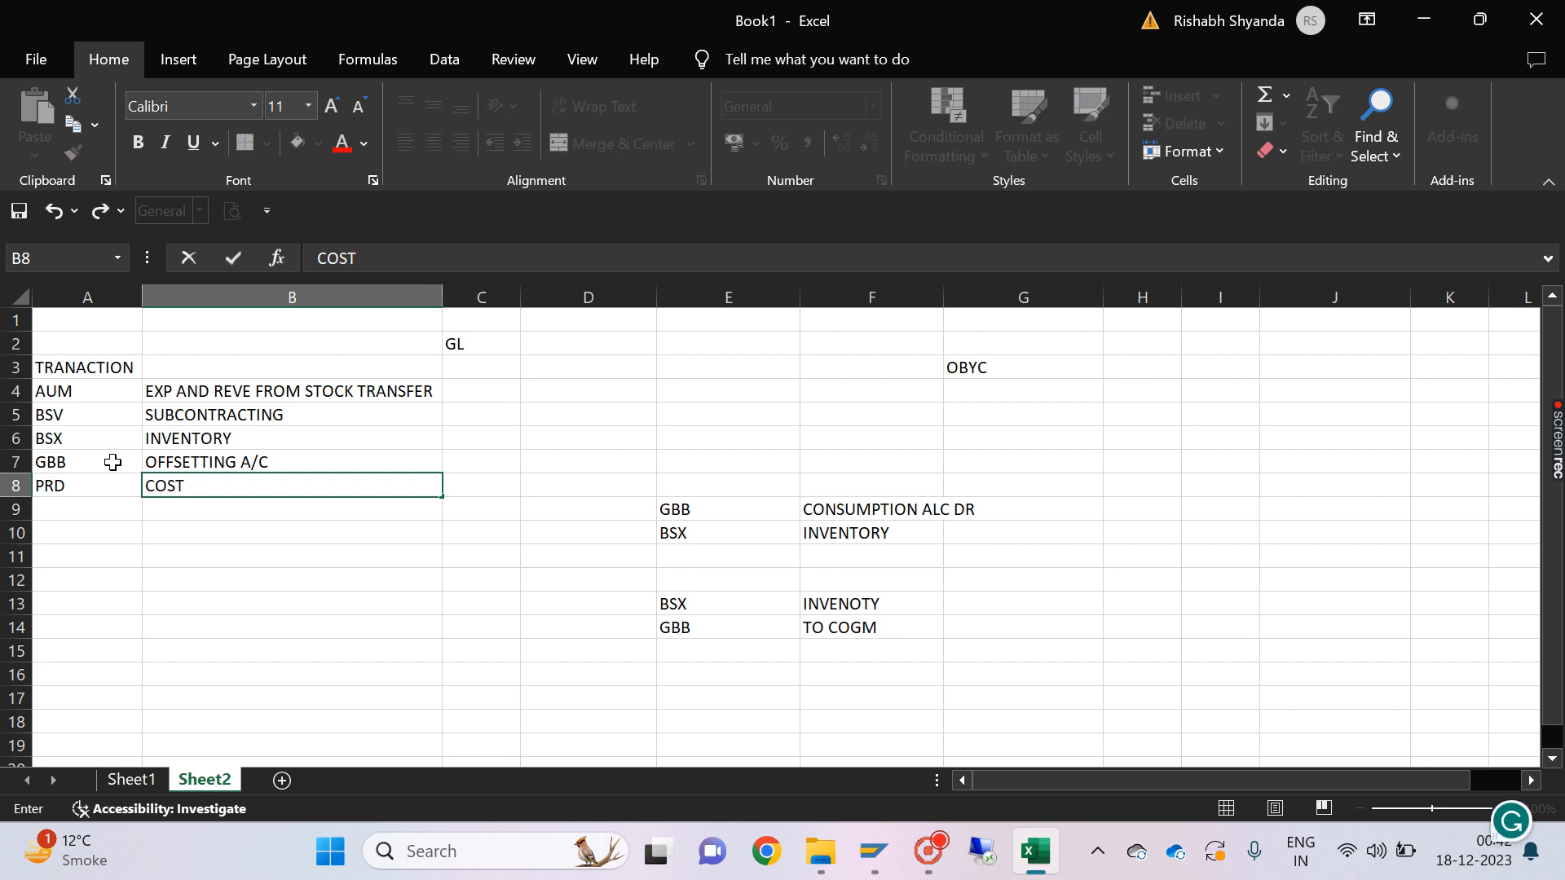
text(P)
text(IRC)
key(BackSpace)
key(BackSpace)
key(BackSpace)
text(RICE DIFFER)
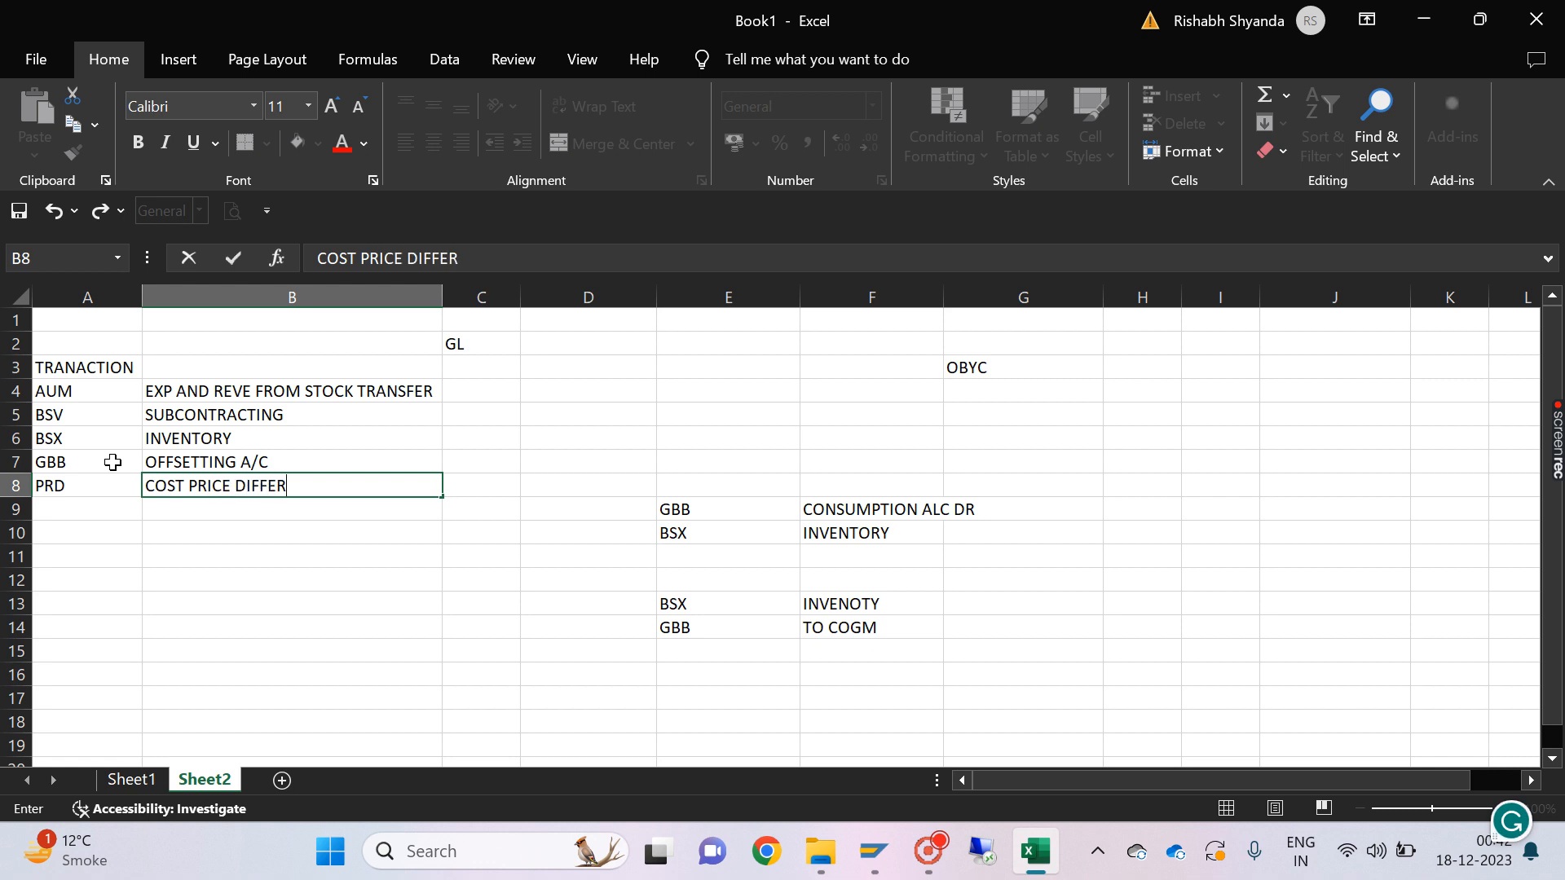
text(ENCE)
click(168, 509)
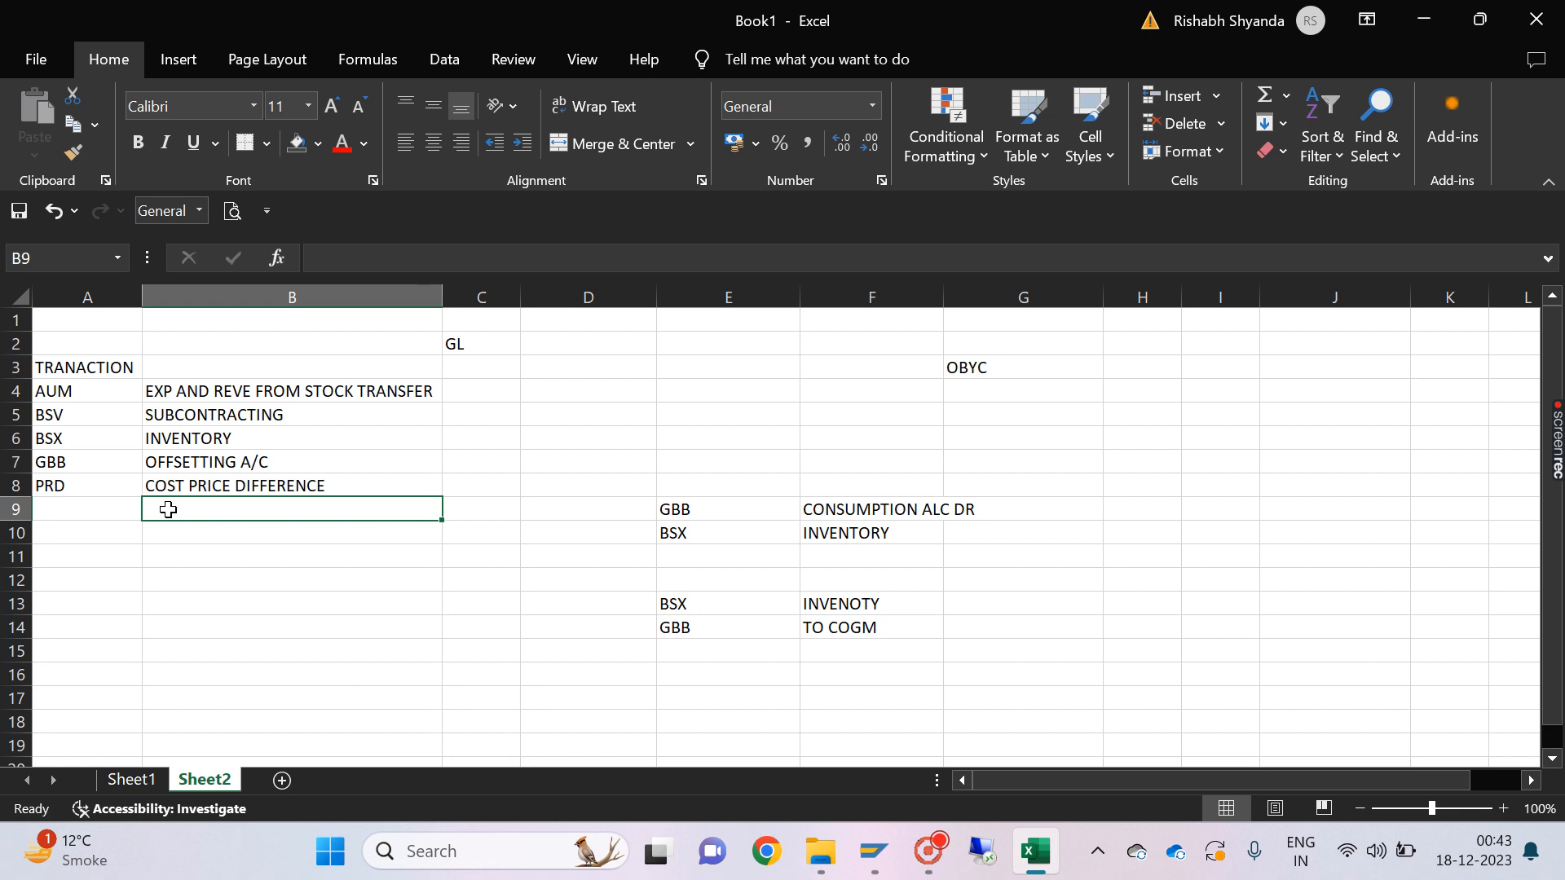
Step: Enter the transaction key UMB in cell A9 and its description GAIN/LOSS FROM REVALUATION in cell B9
click(106, 511)
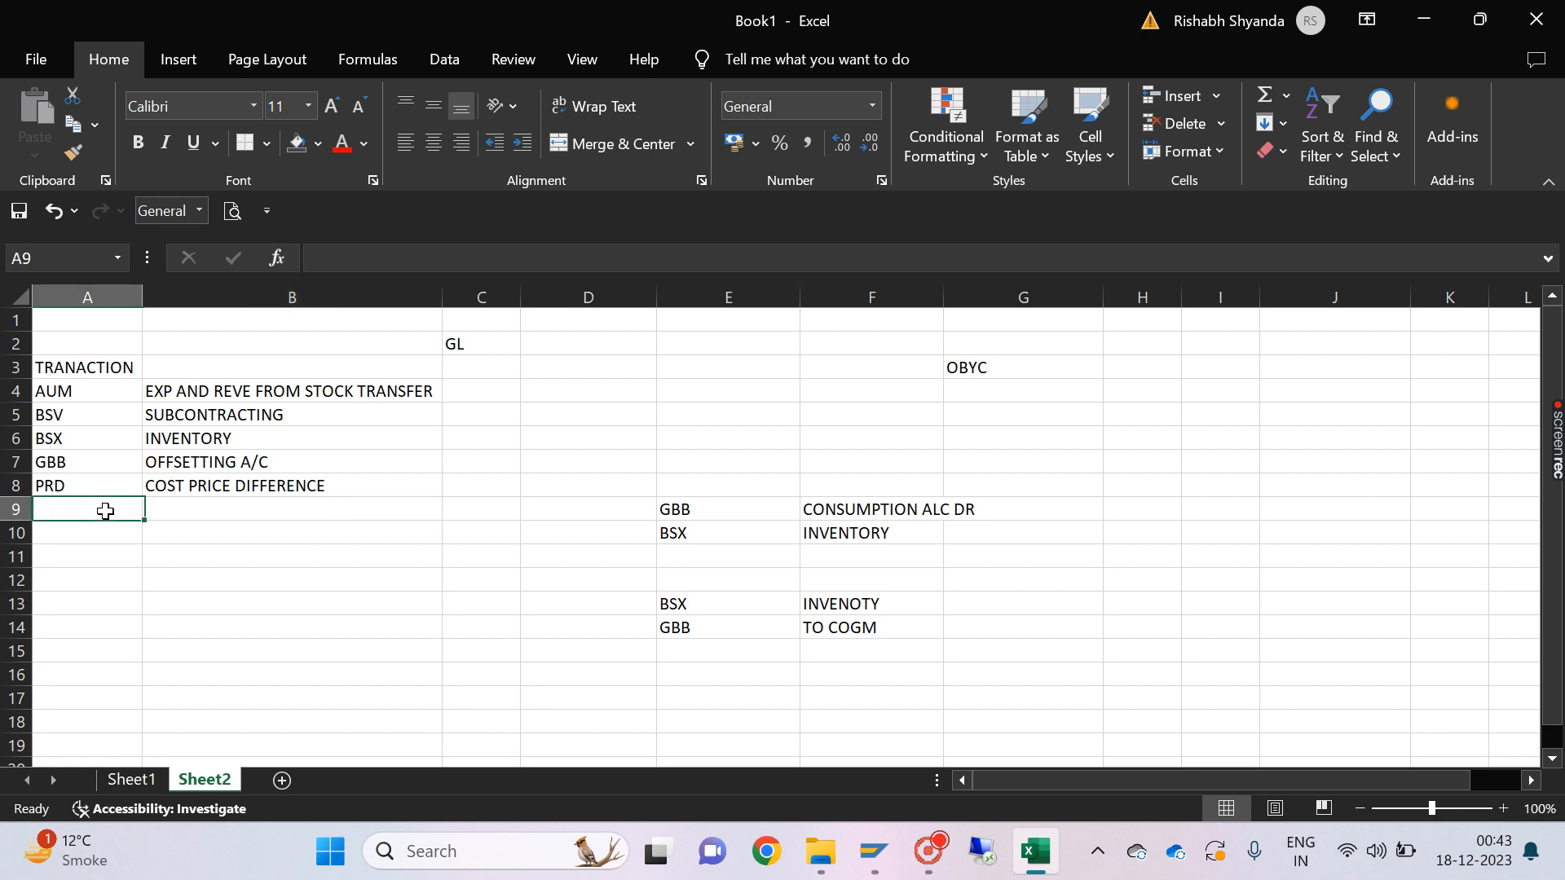
text(UMB)
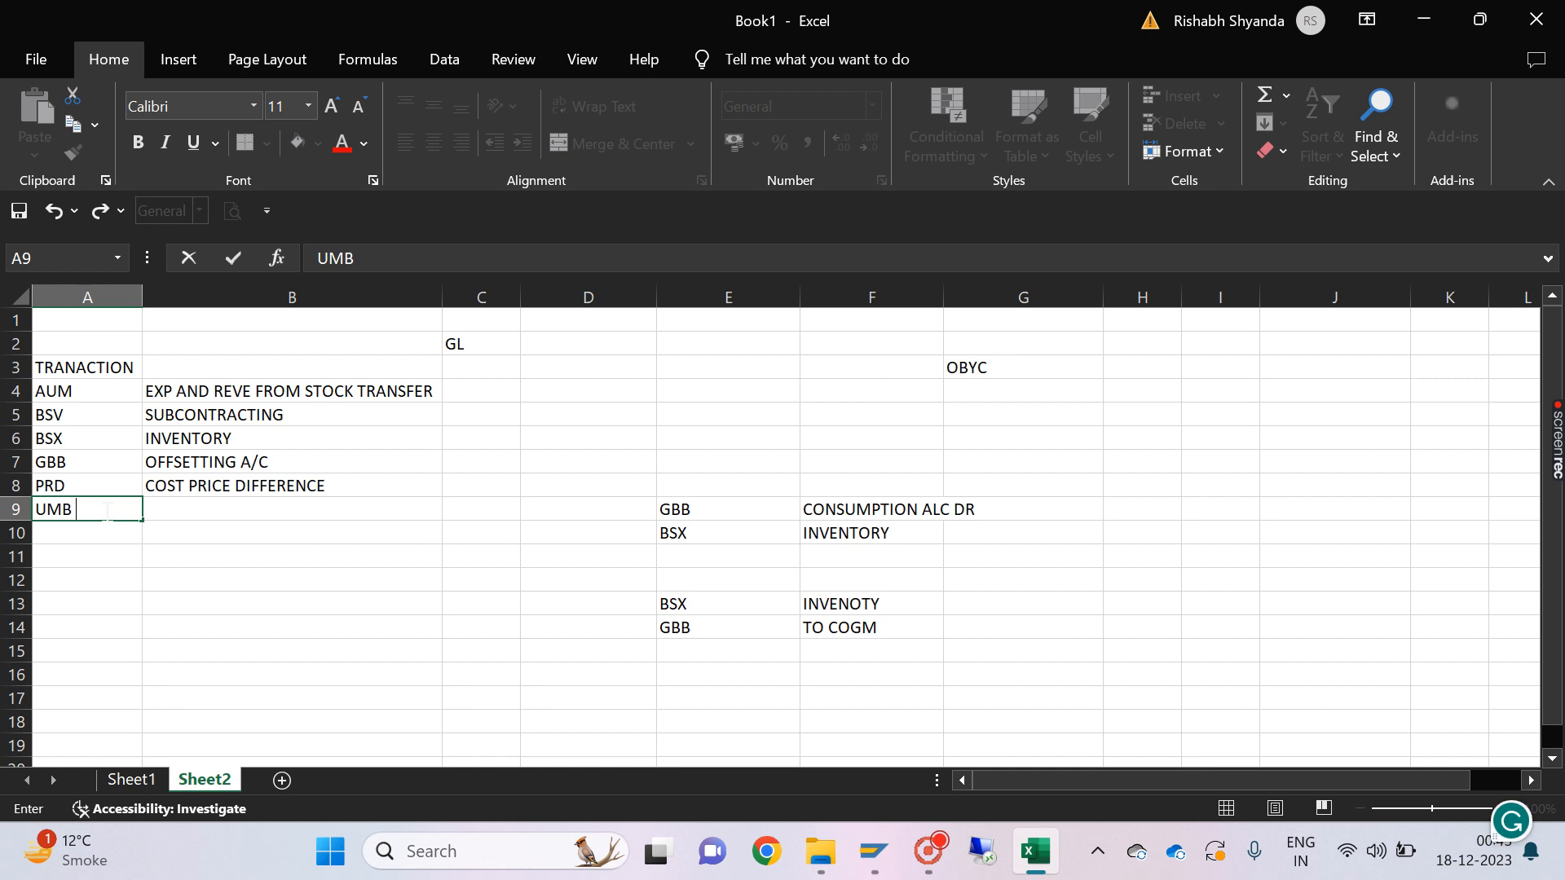
key(Tab)
text(GAIN)
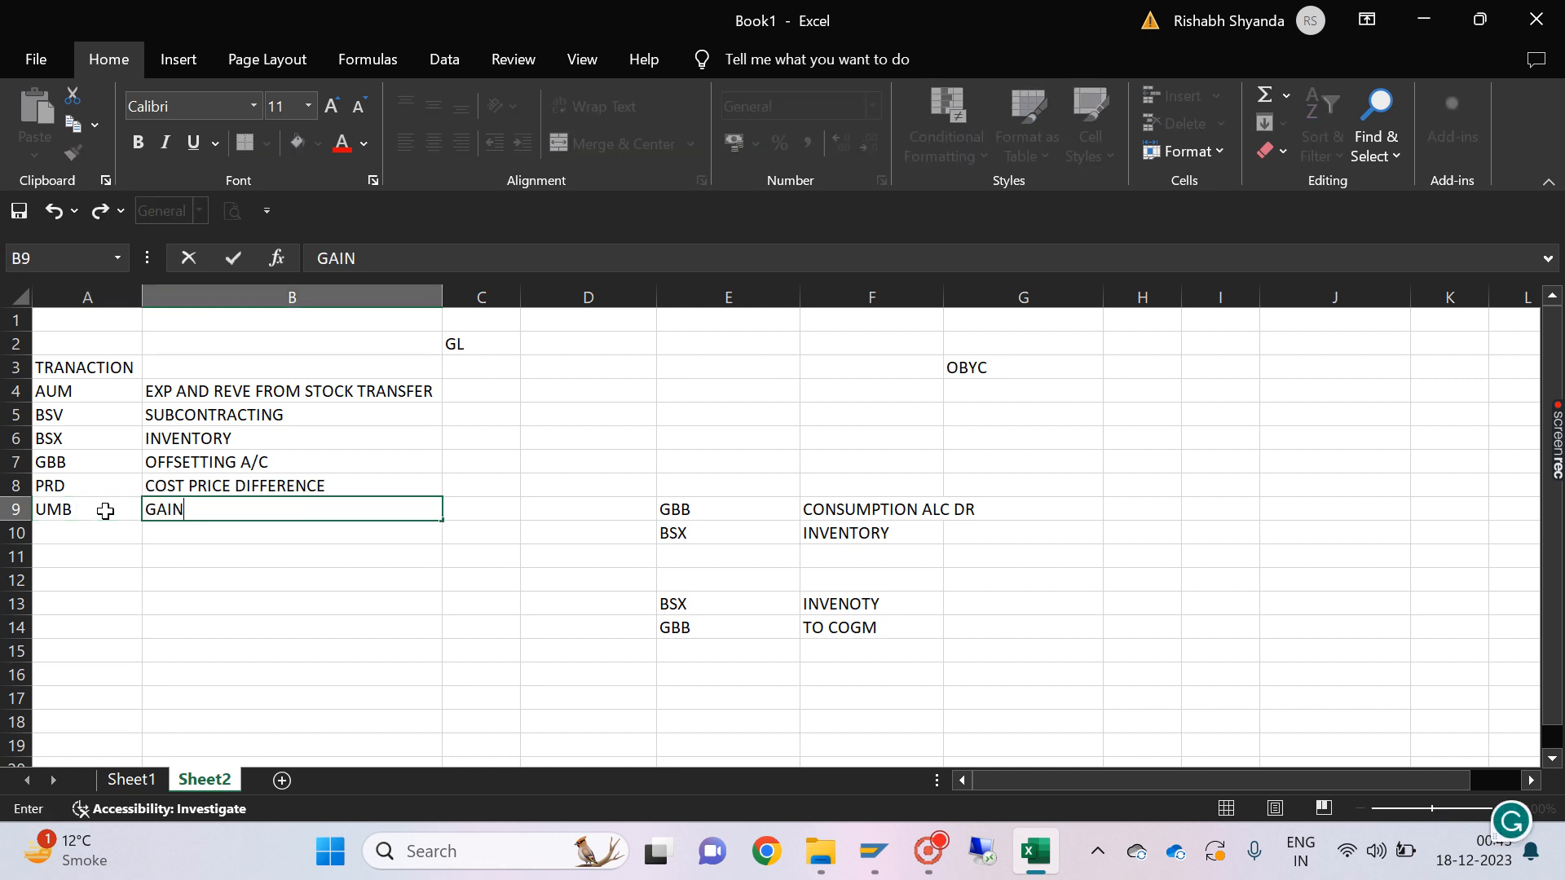
text(/LOSS FRO)
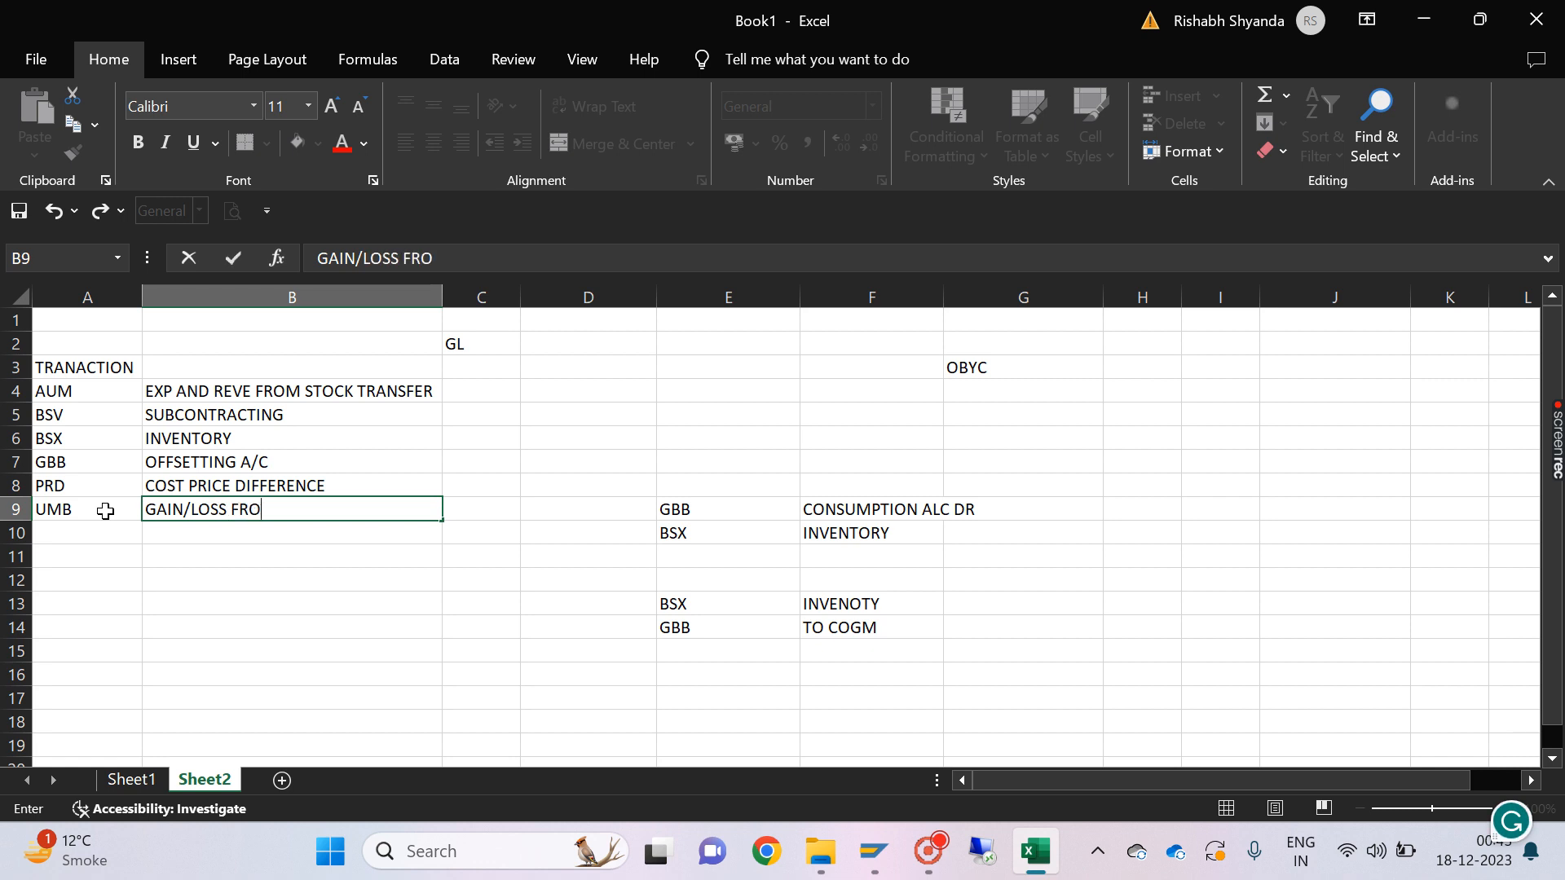
text(M REVALUATION)
key(Return)
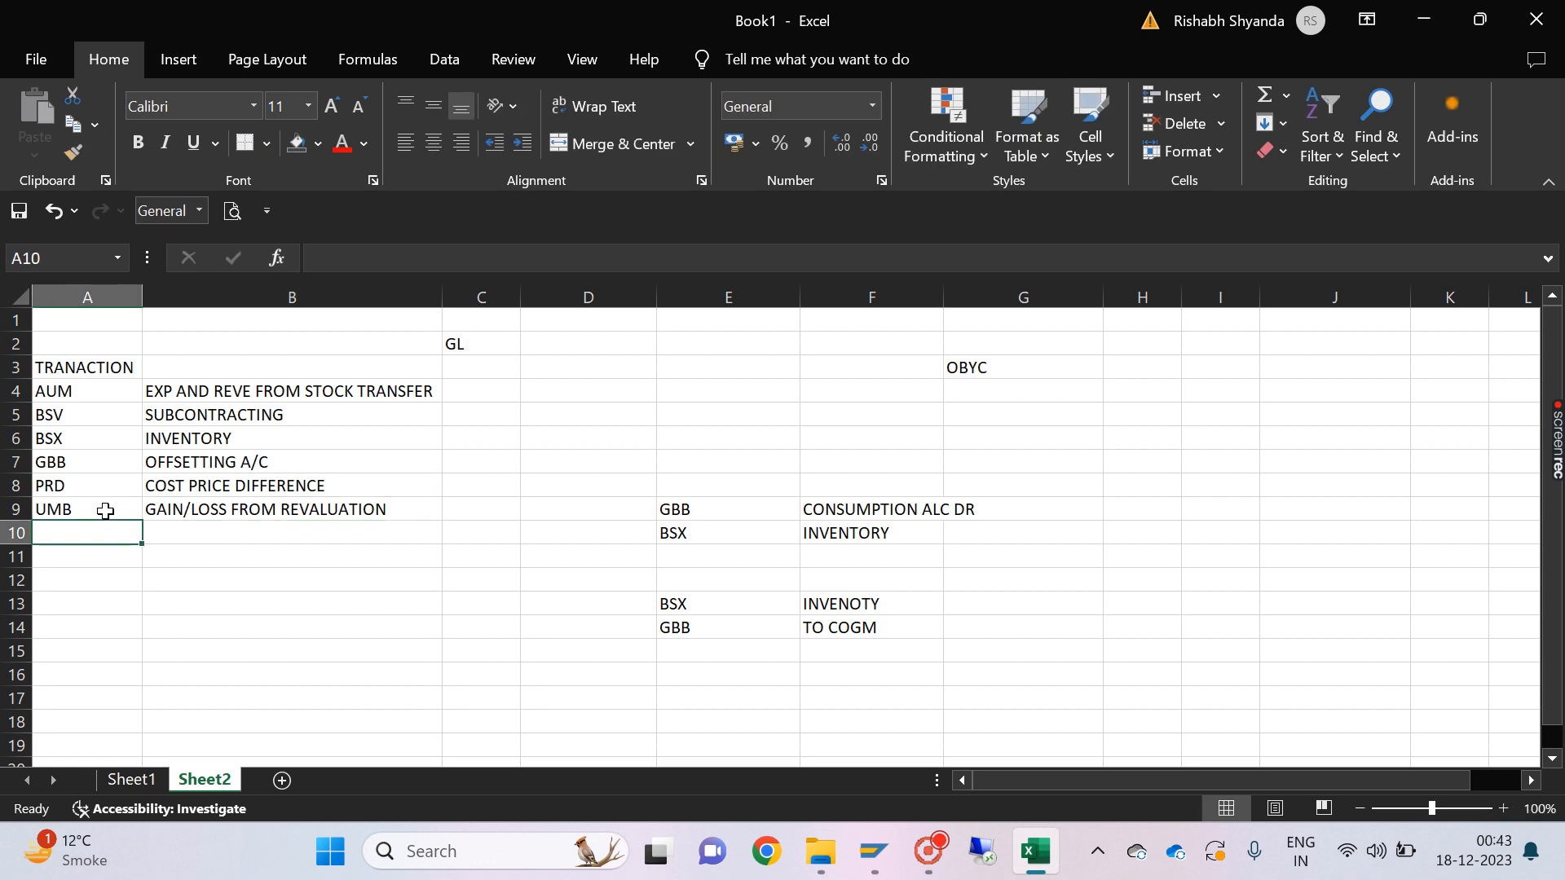
click(105, 511)
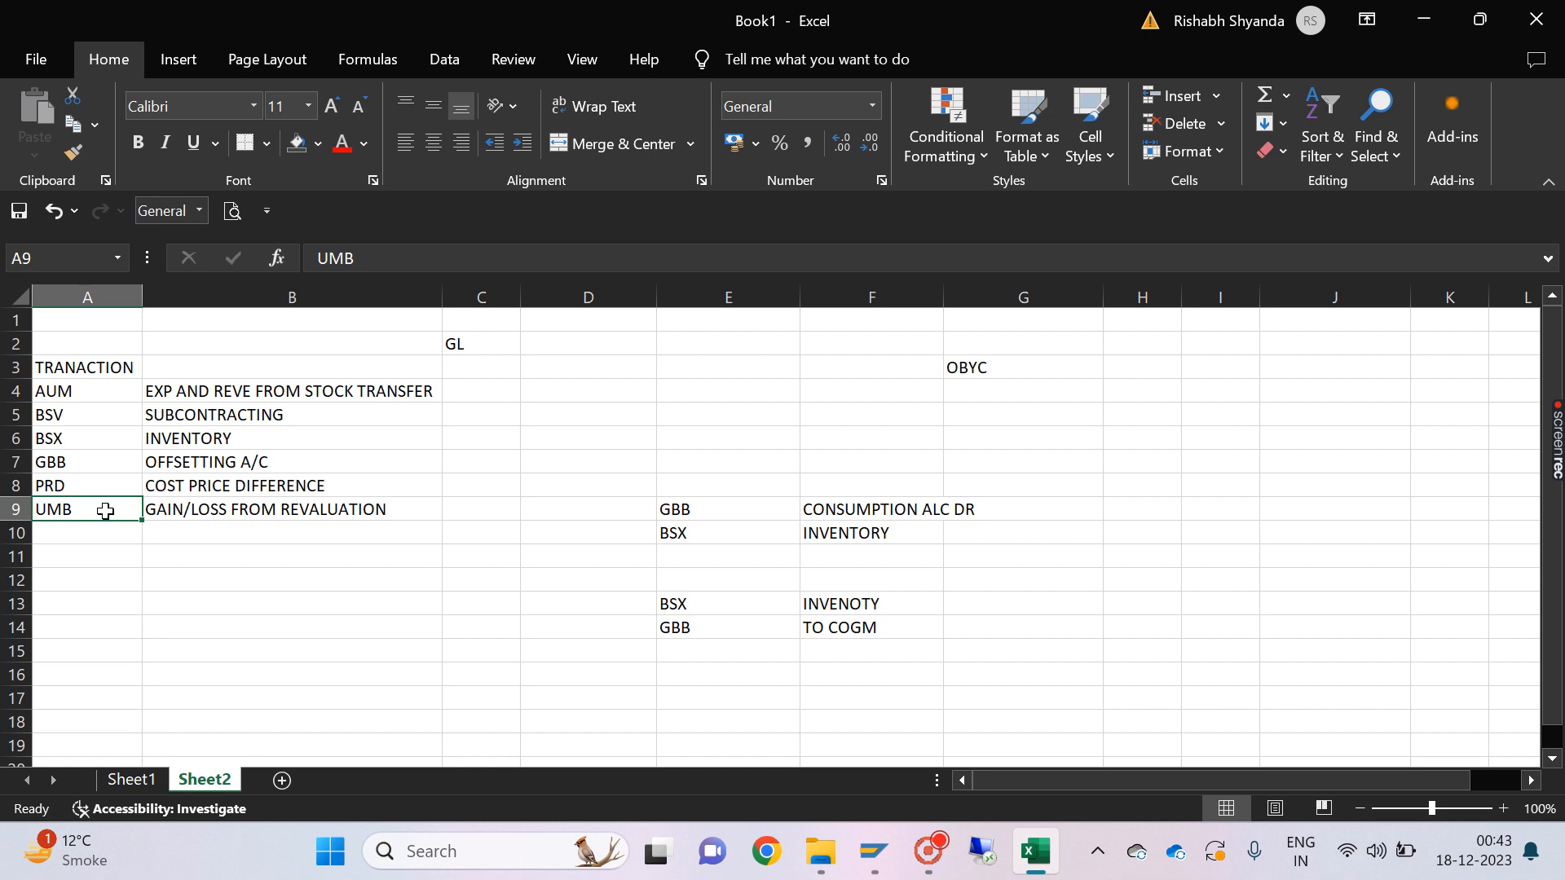
key(Right)
key(Right)
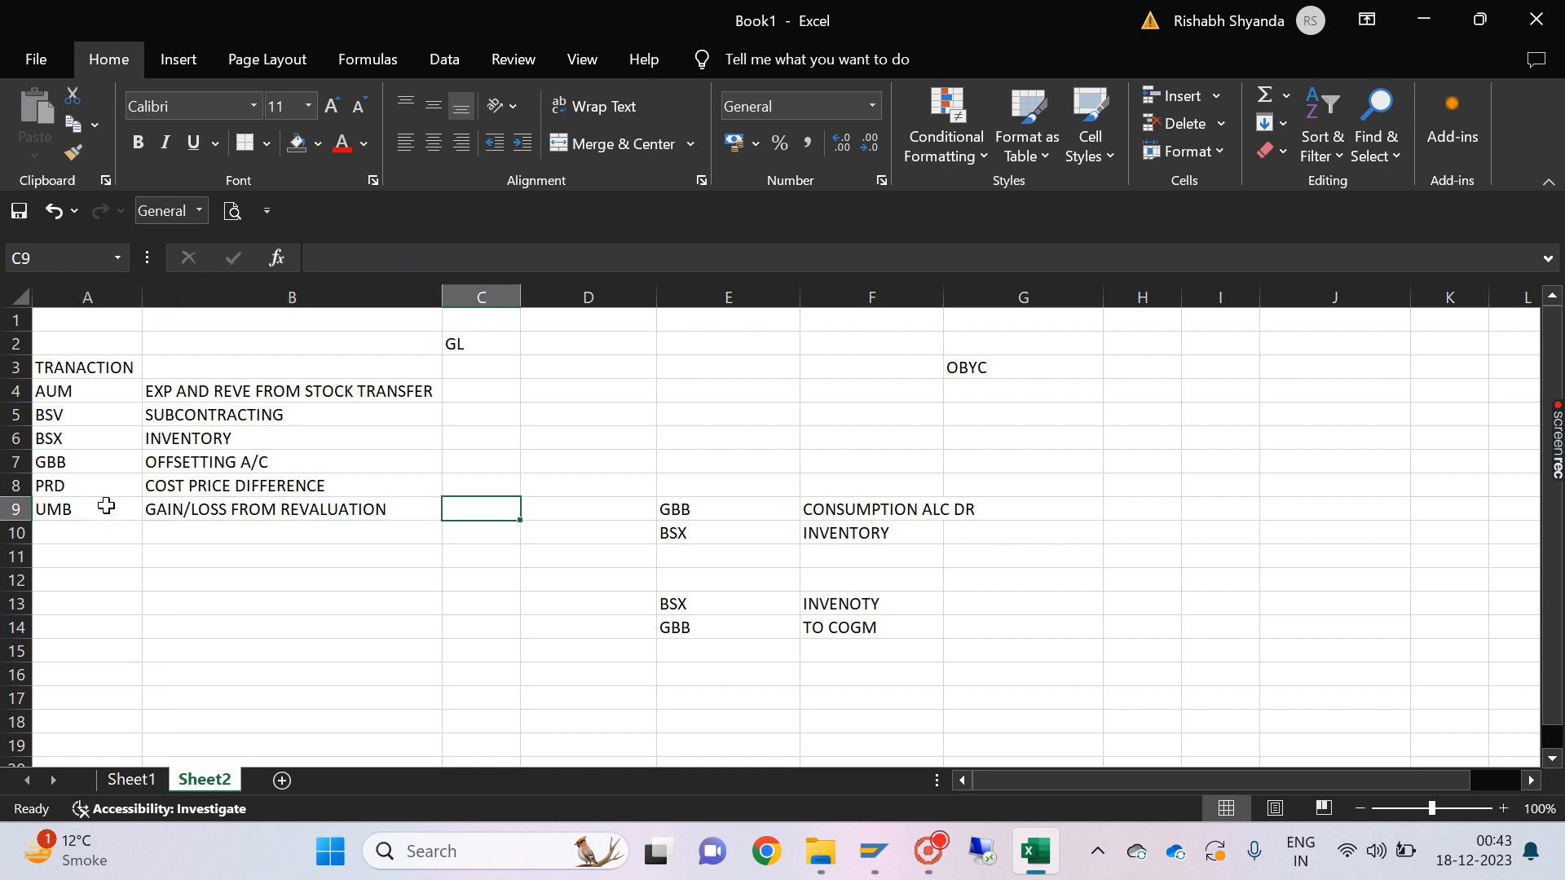
drag(82, 507, 328, 518)
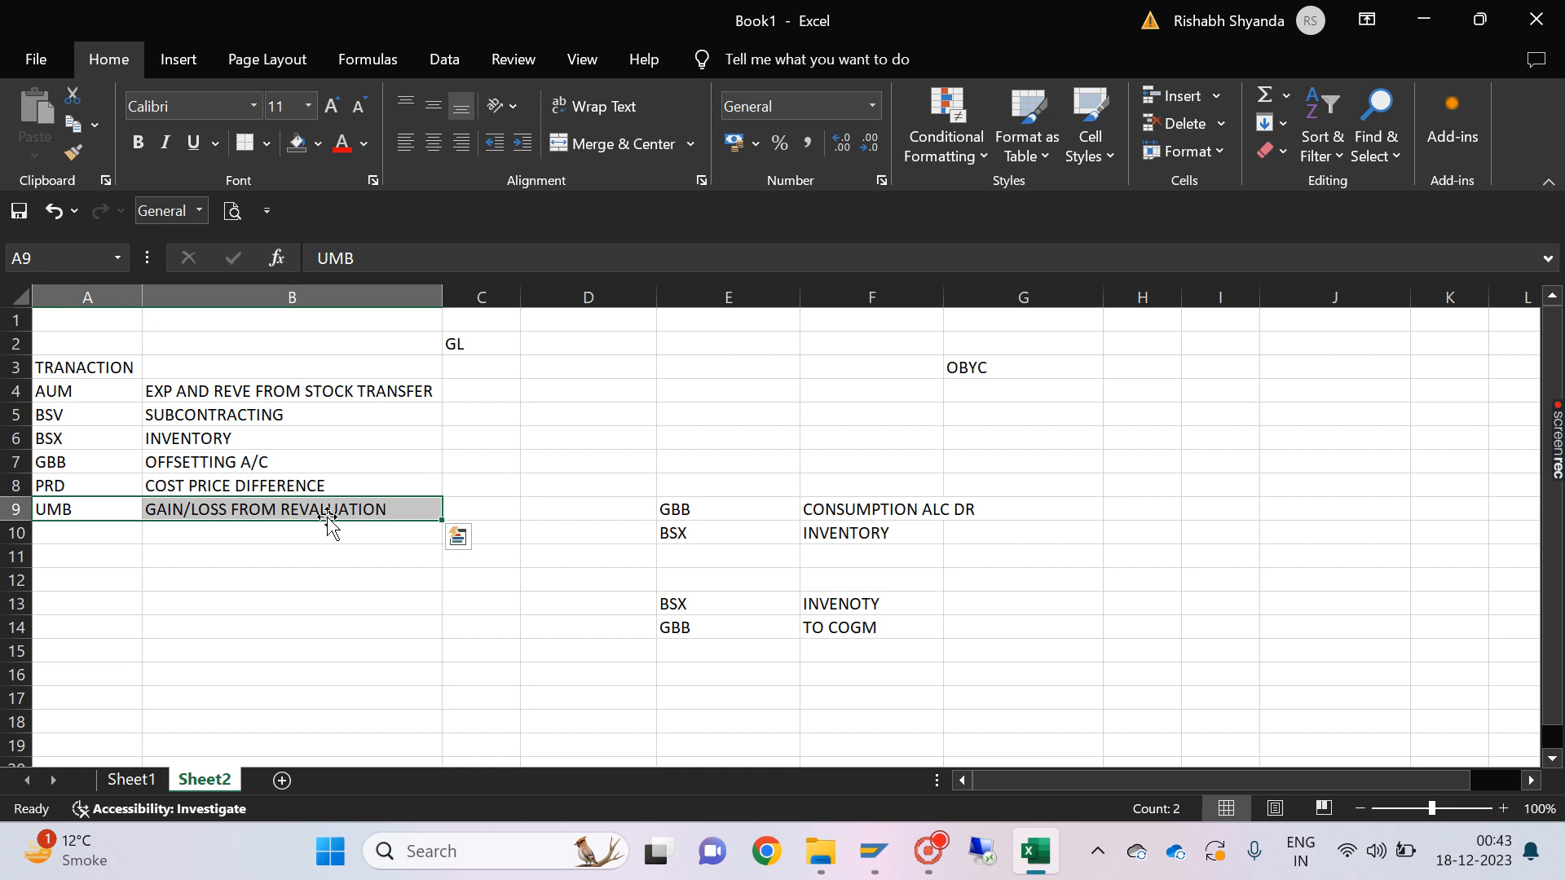
Step: Enter the transaction key WRX in cell A10 and its description GR/IR CLEARING ACCOUNT in cell B10
click(66, 534)
text(WRX)
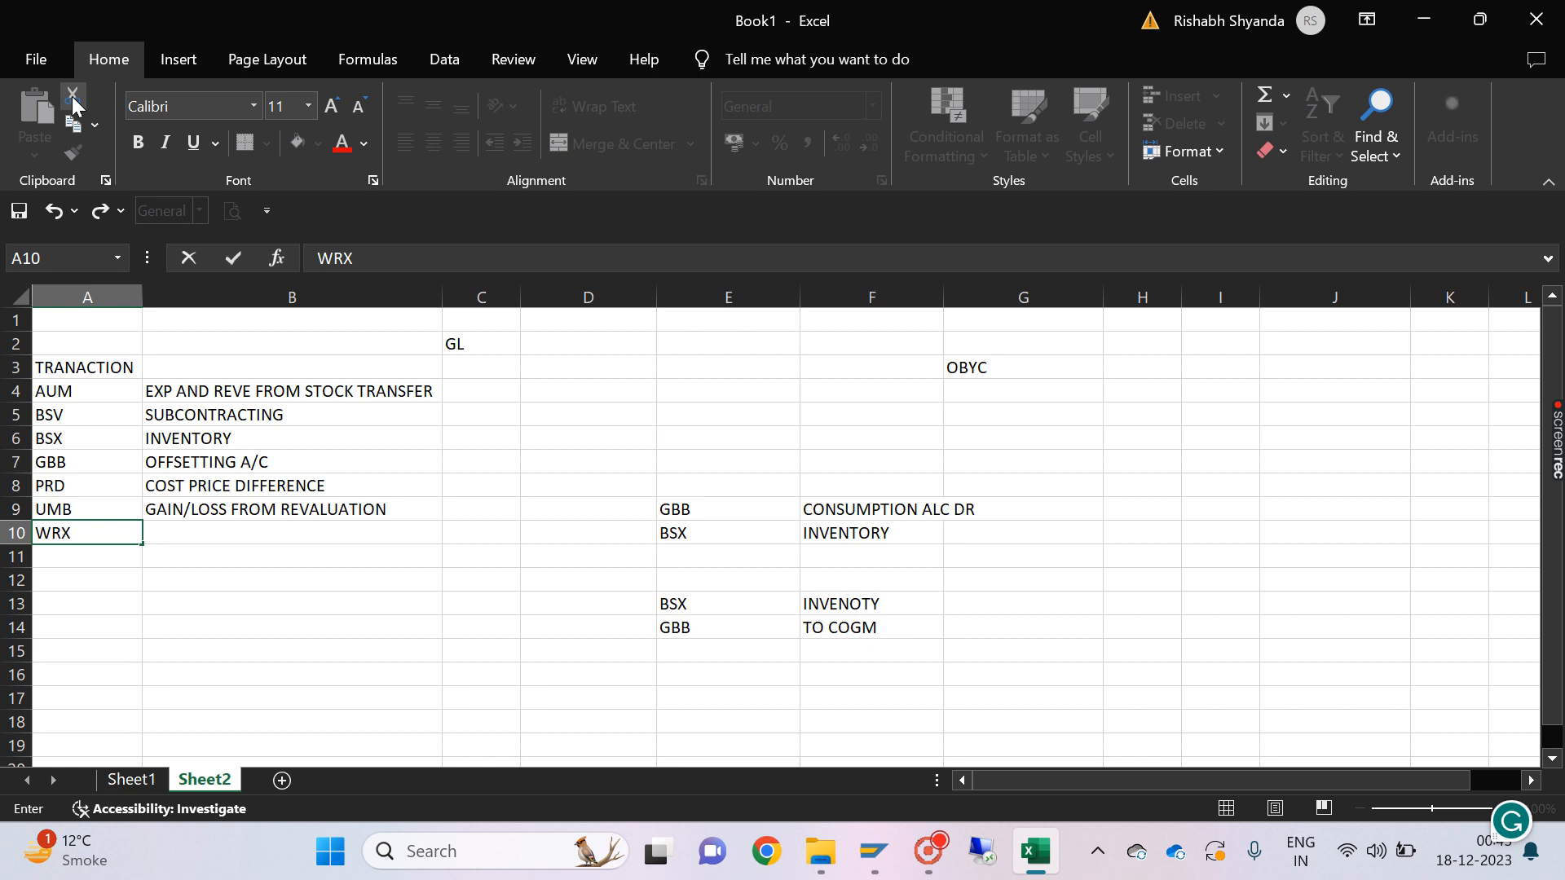
key(Tab)
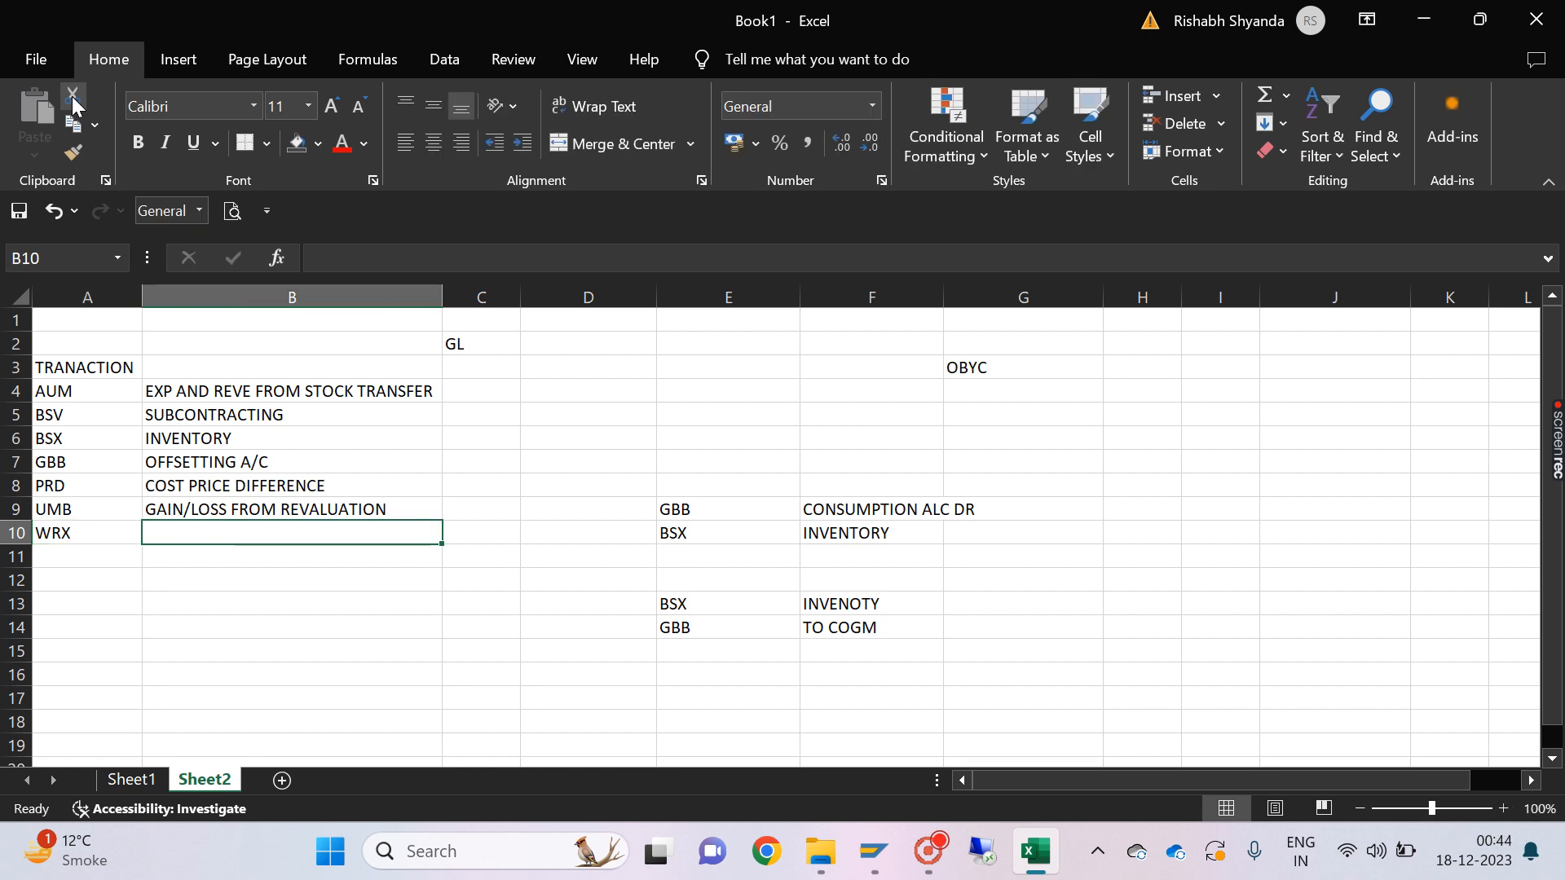
text(GR/IF)
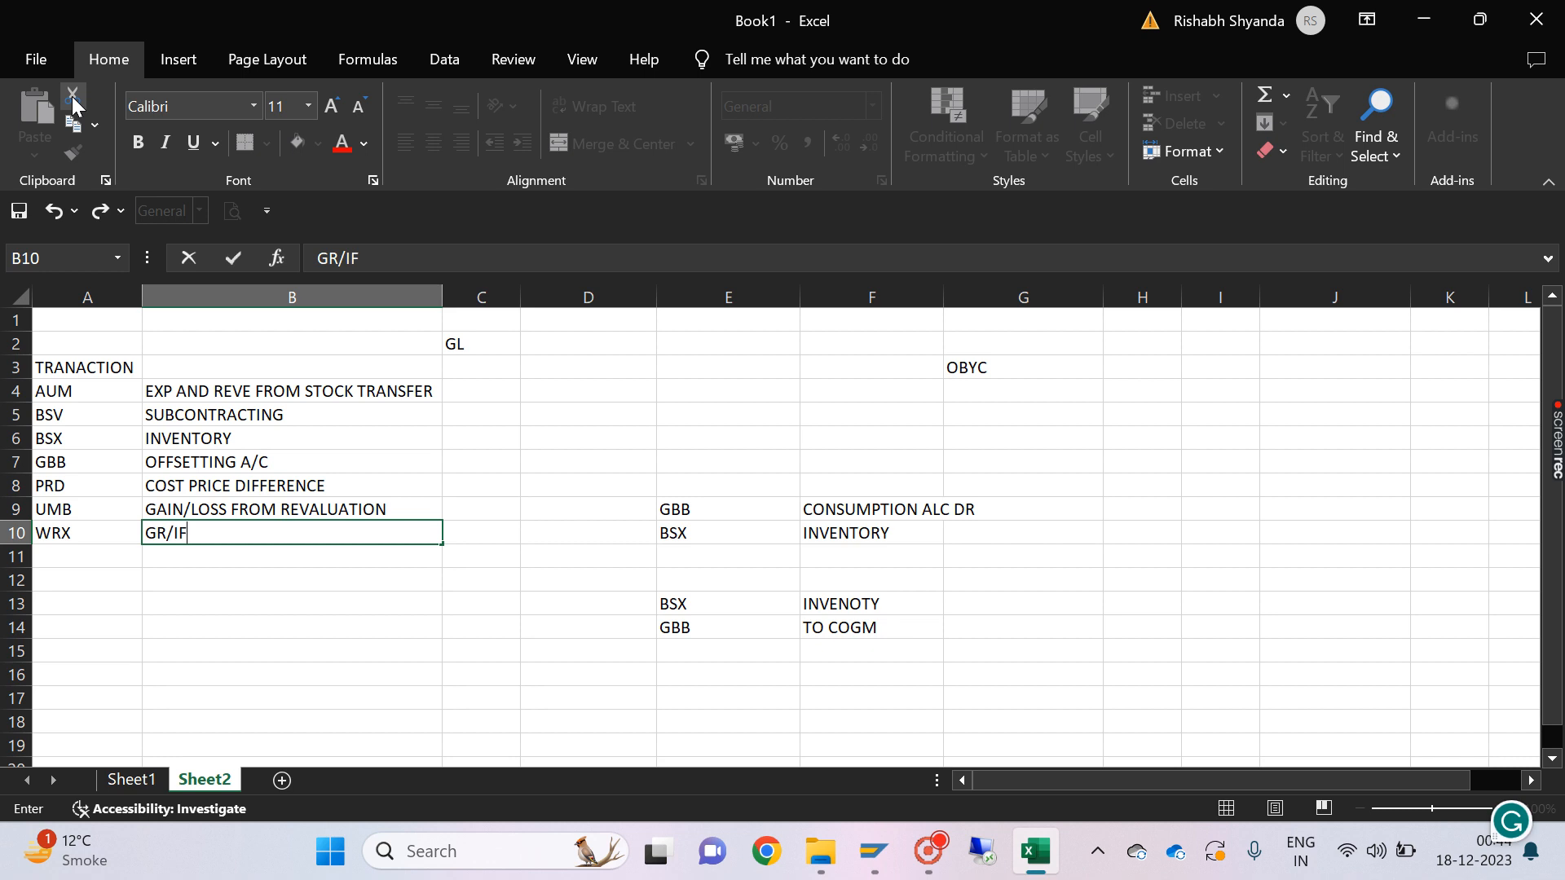
key(BackSpace)
text(R CLEARIN)
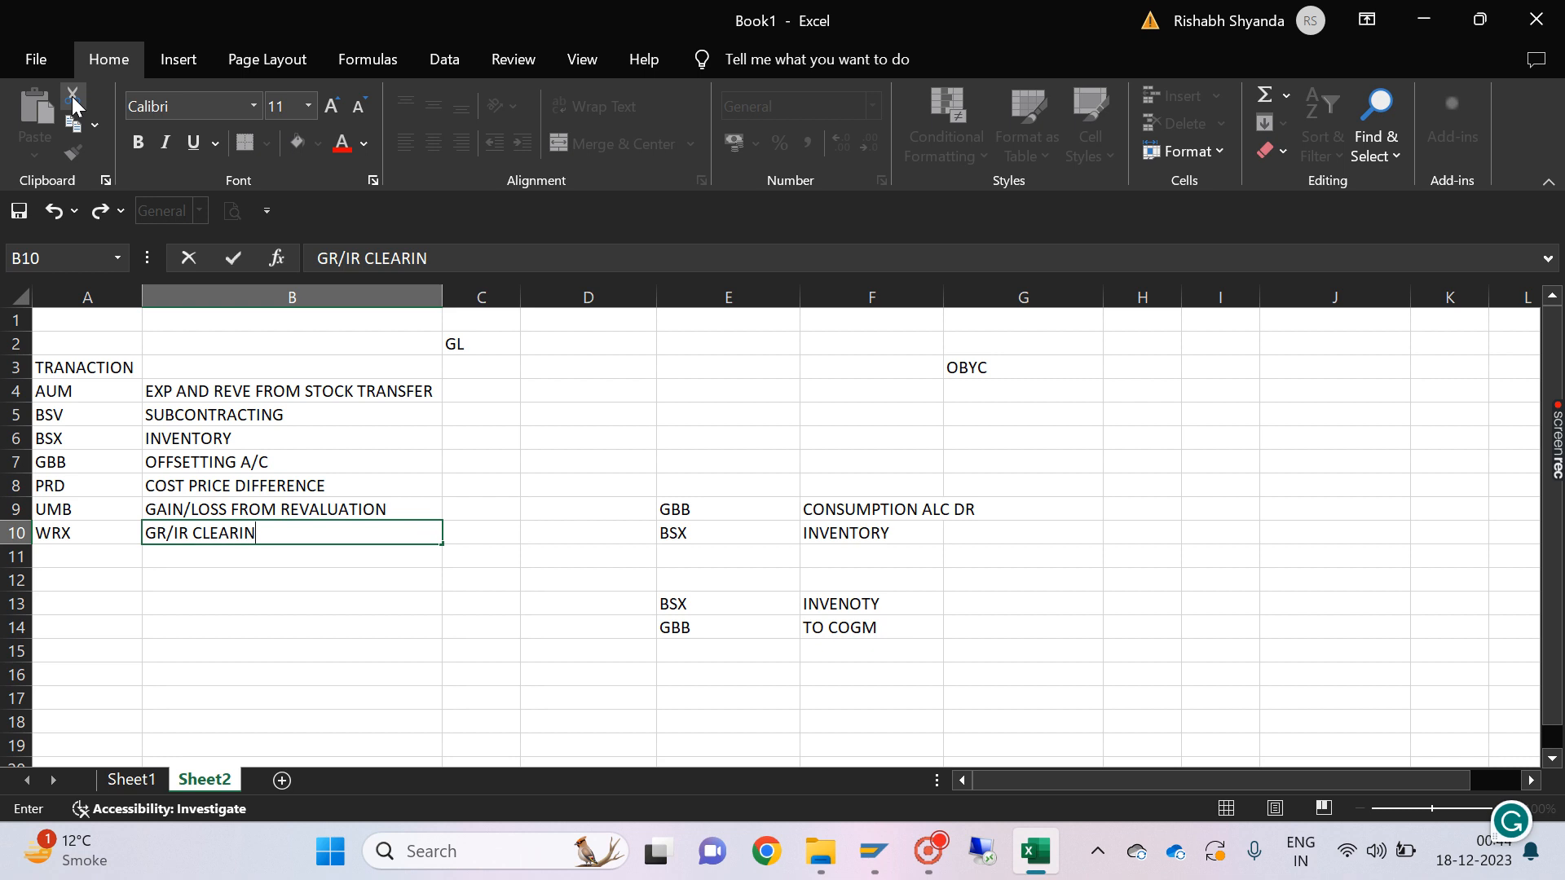
text(G ACCOUNT)
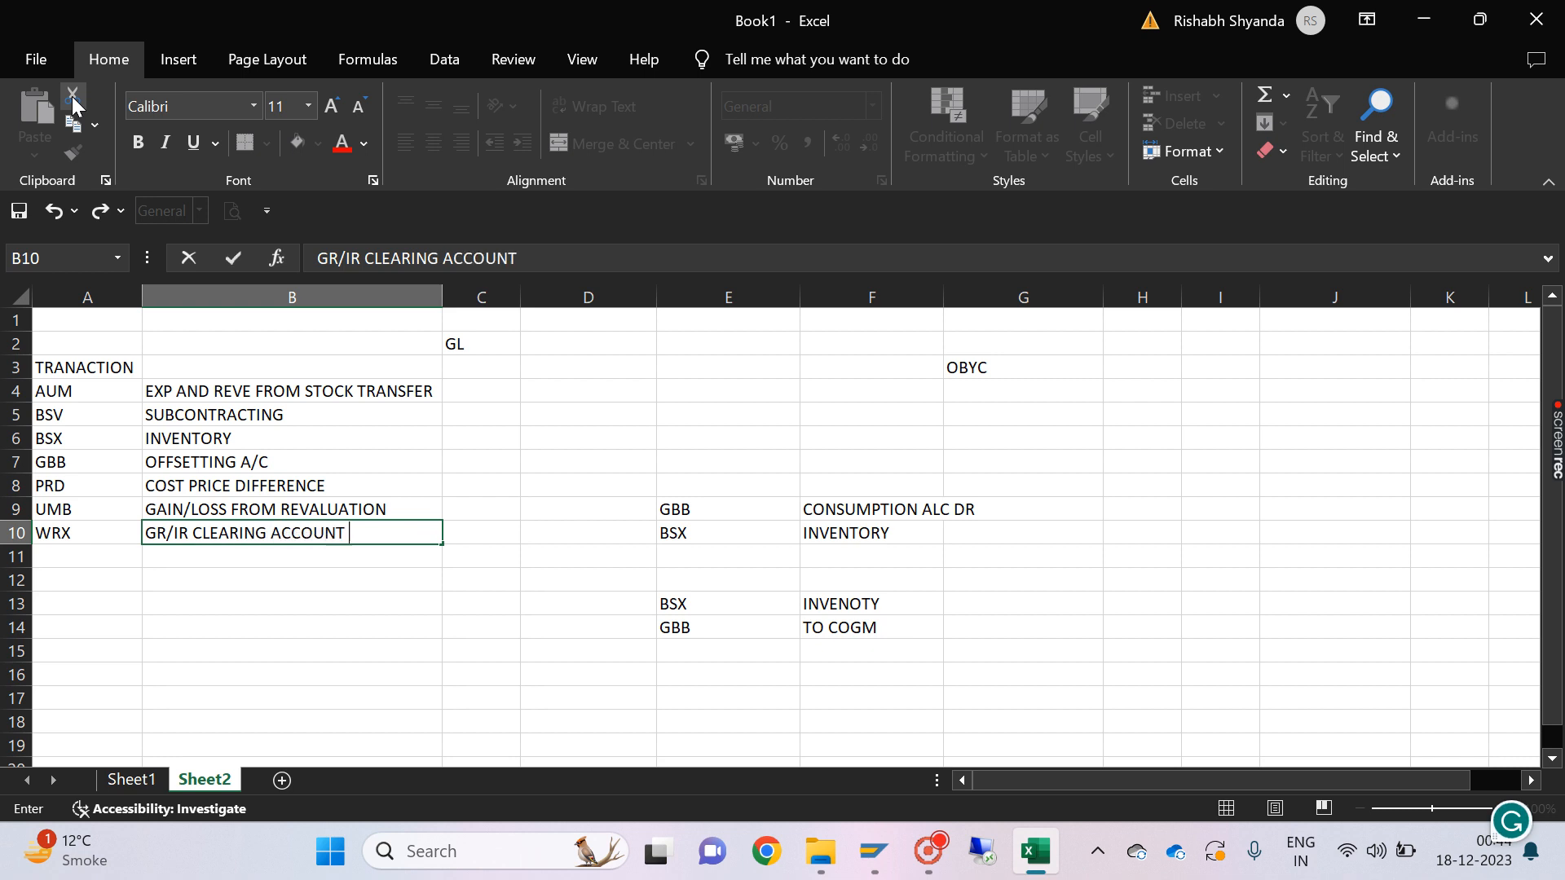
key(Return)
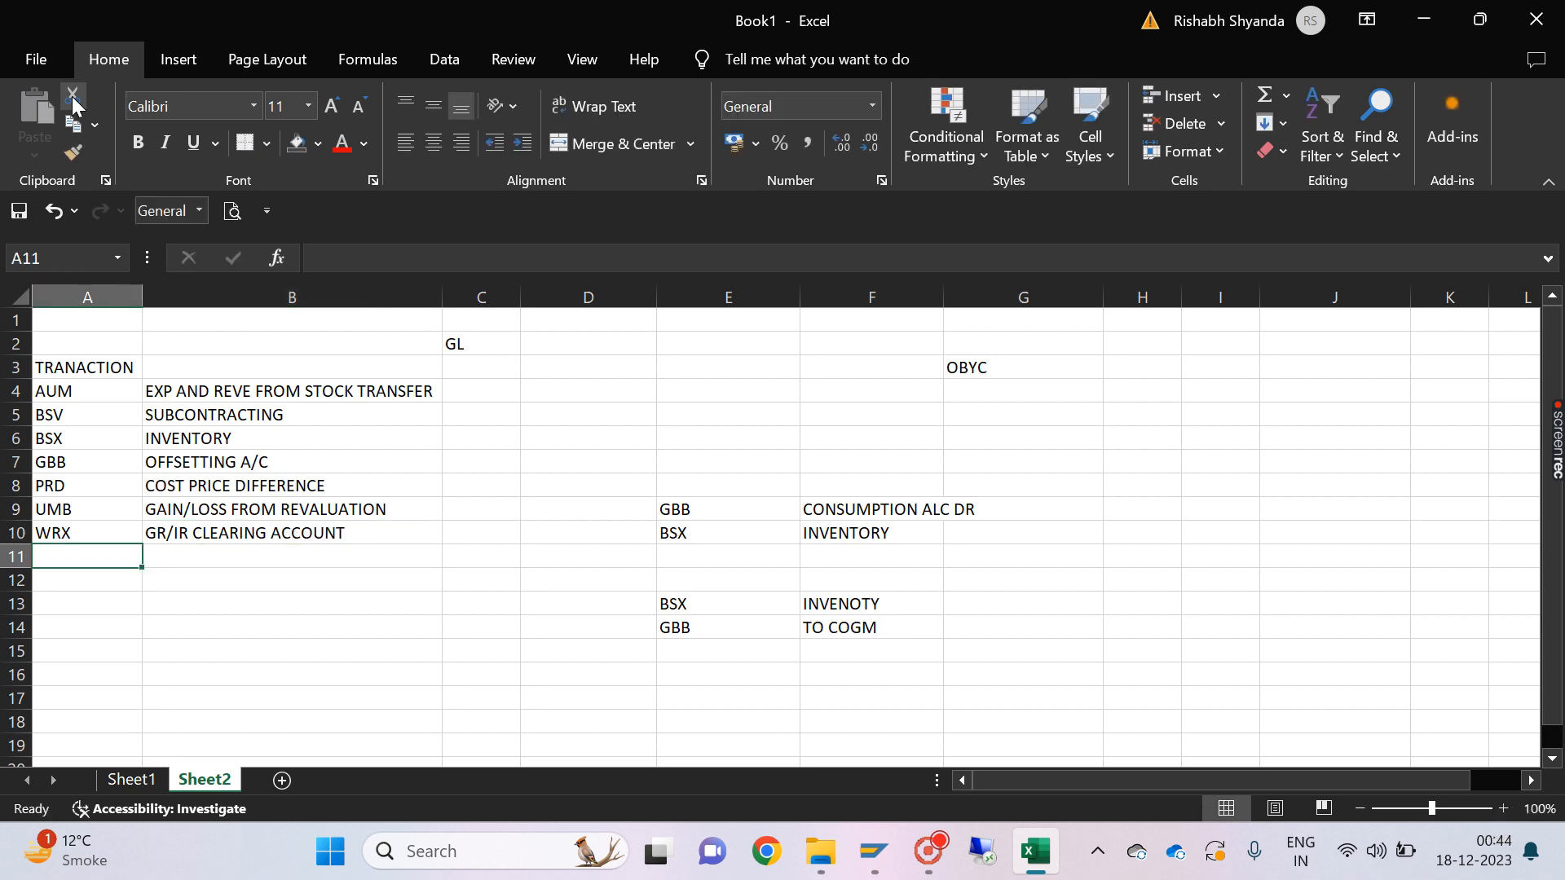
Step: Review the transaction keys and descriptions in A3:B10, the OBYC label in G3 and the sample journal entries, focusing on the BSX inventory row
key(Up)
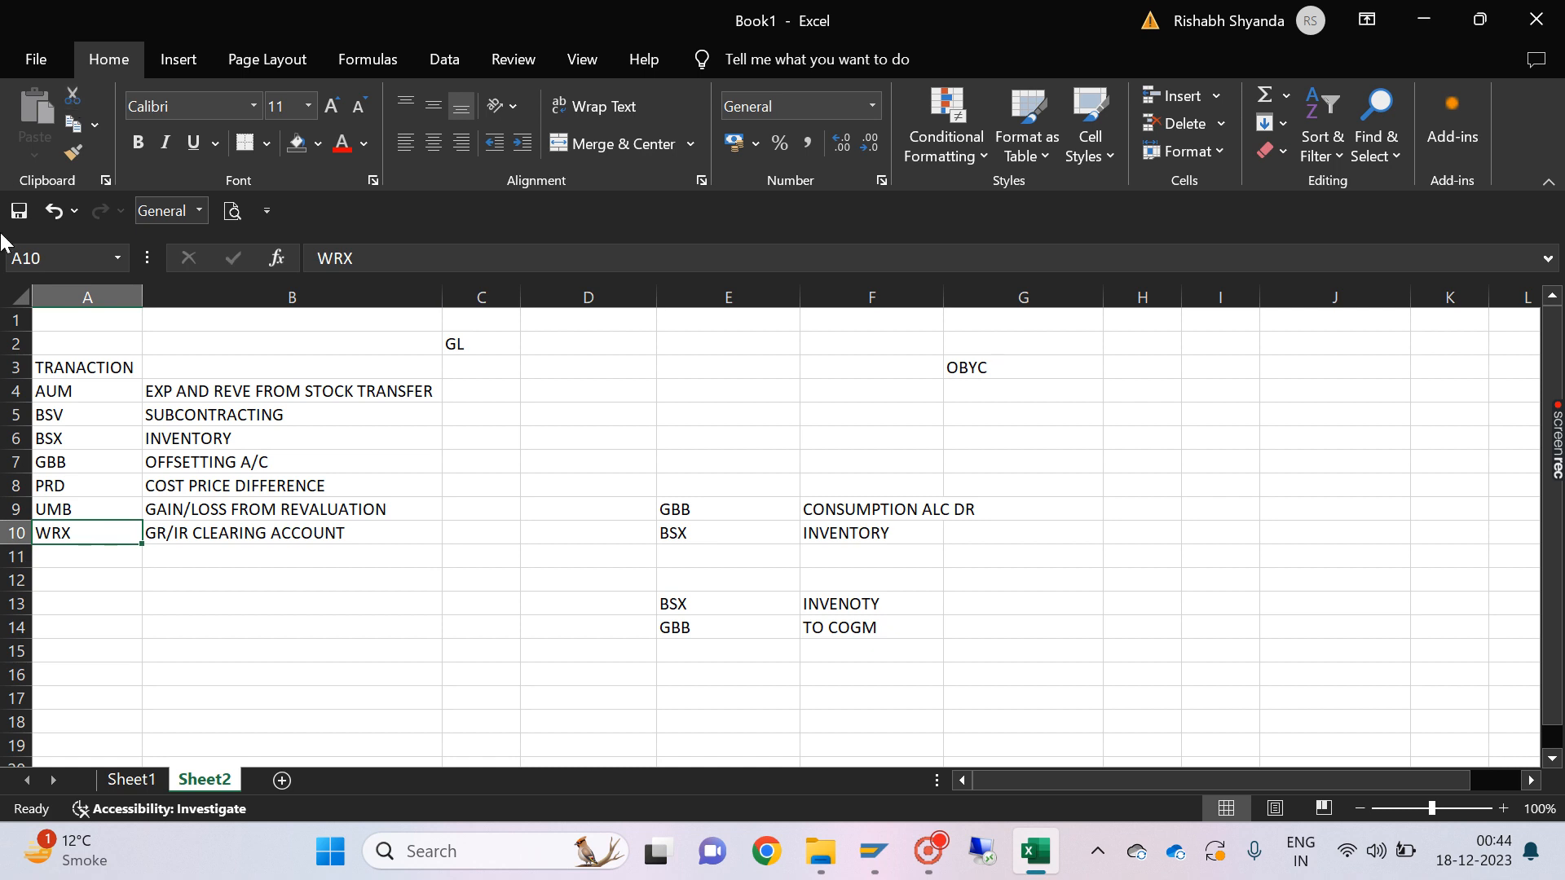
drag(78, 387, 331, 553)
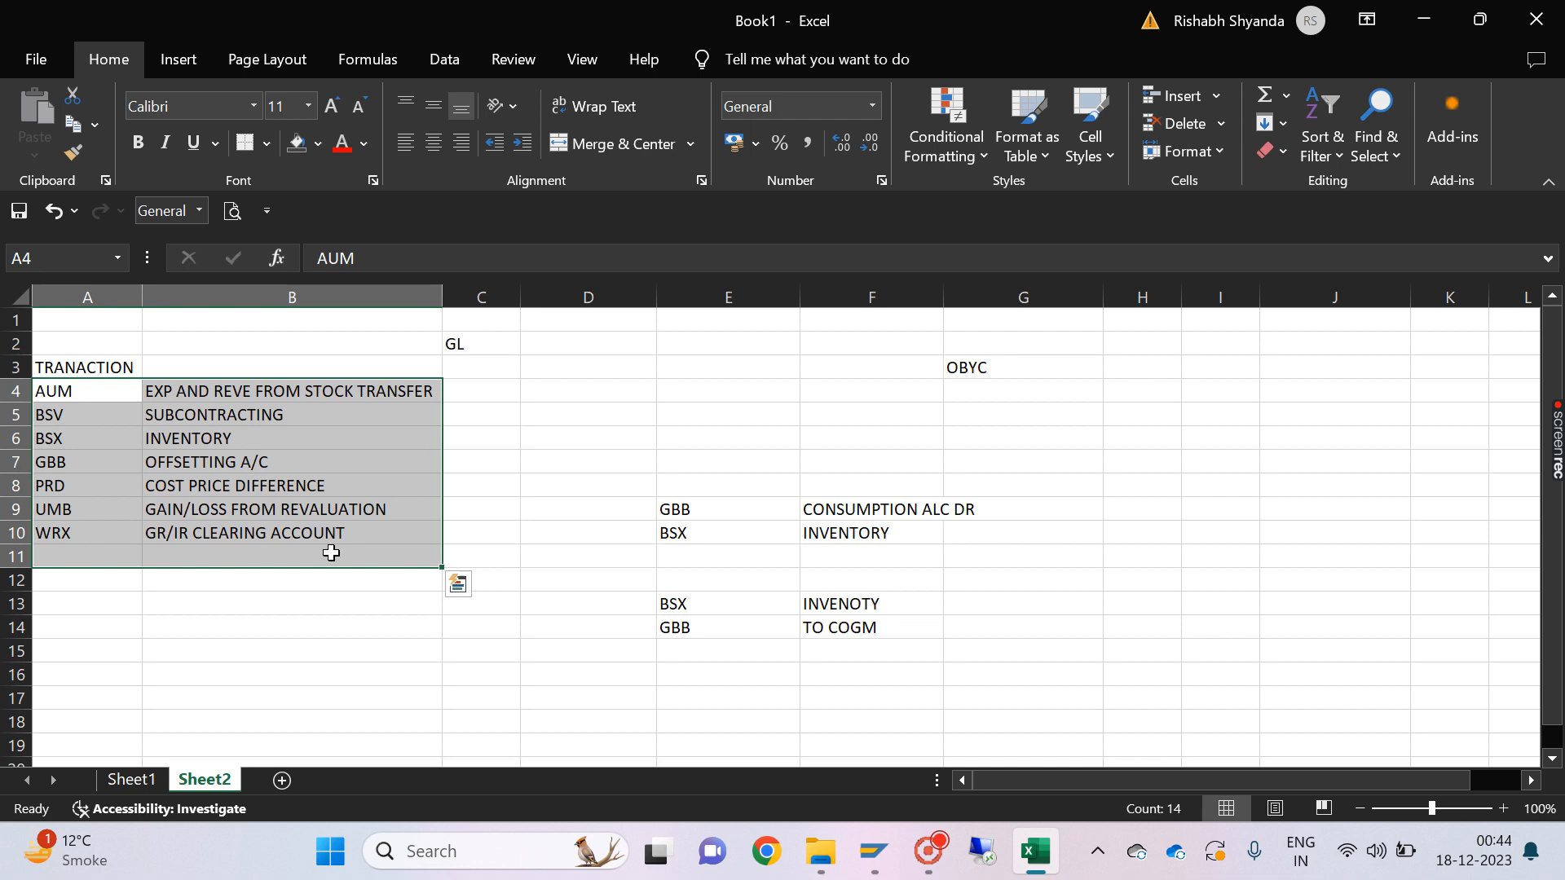
click(352, 603)
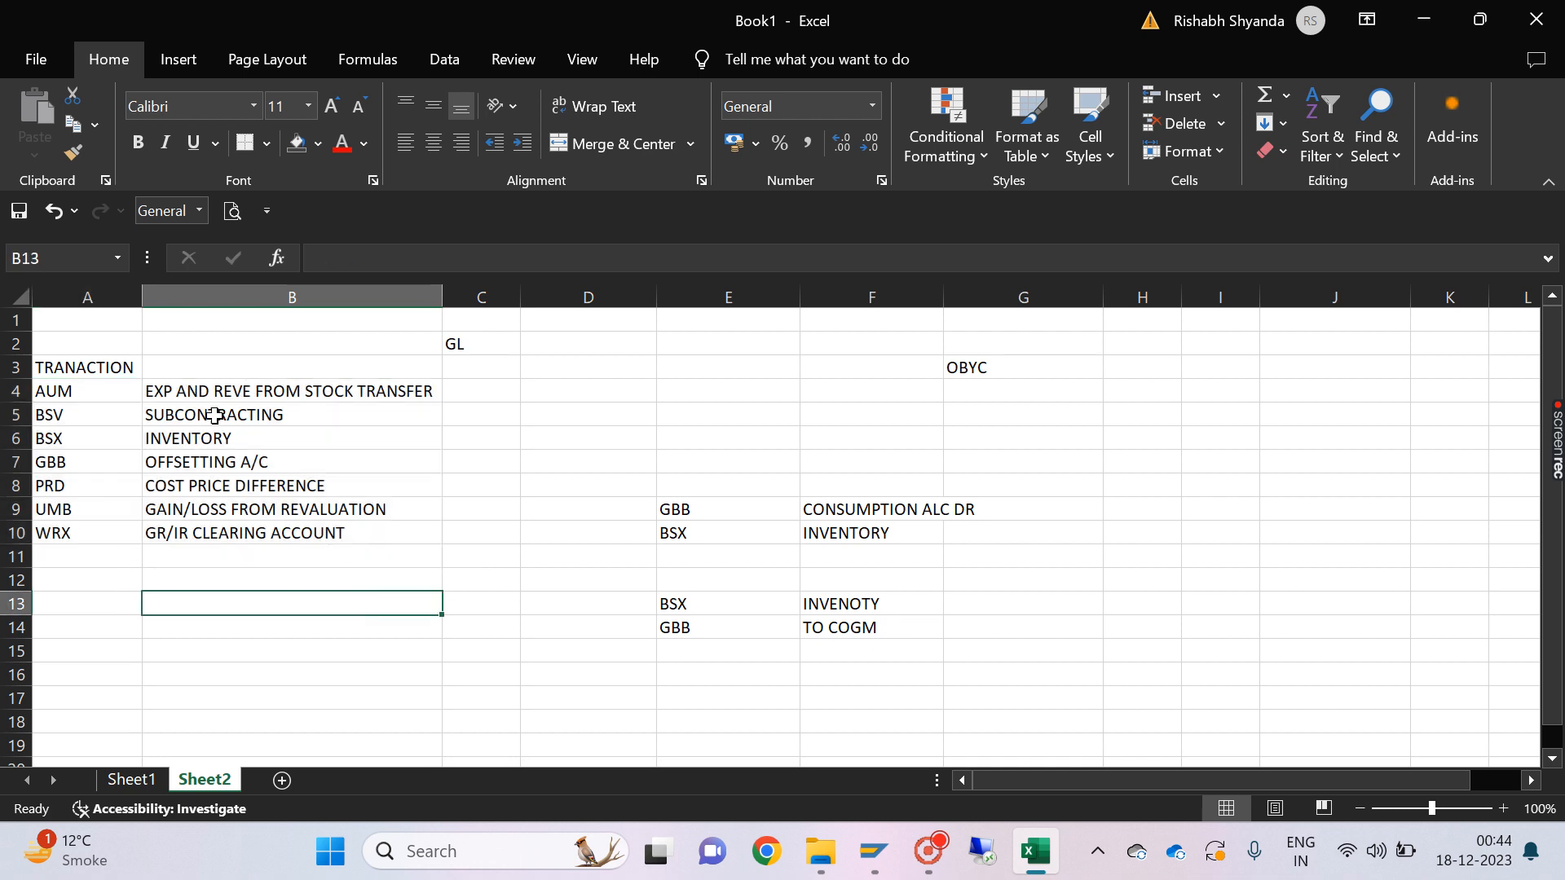
click(981, 370)
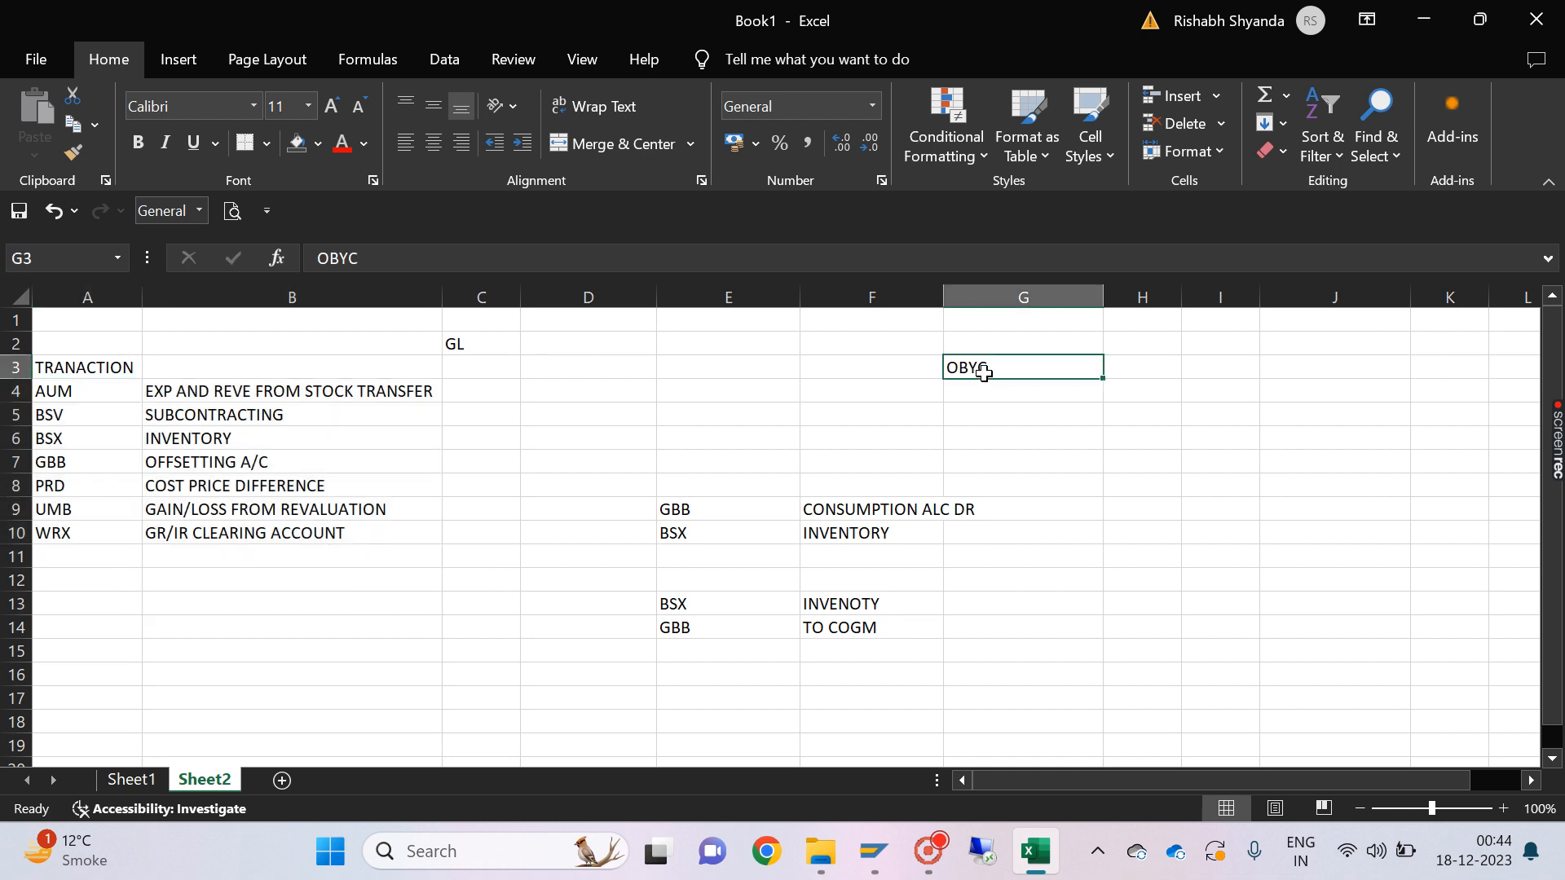
click(750, 418)
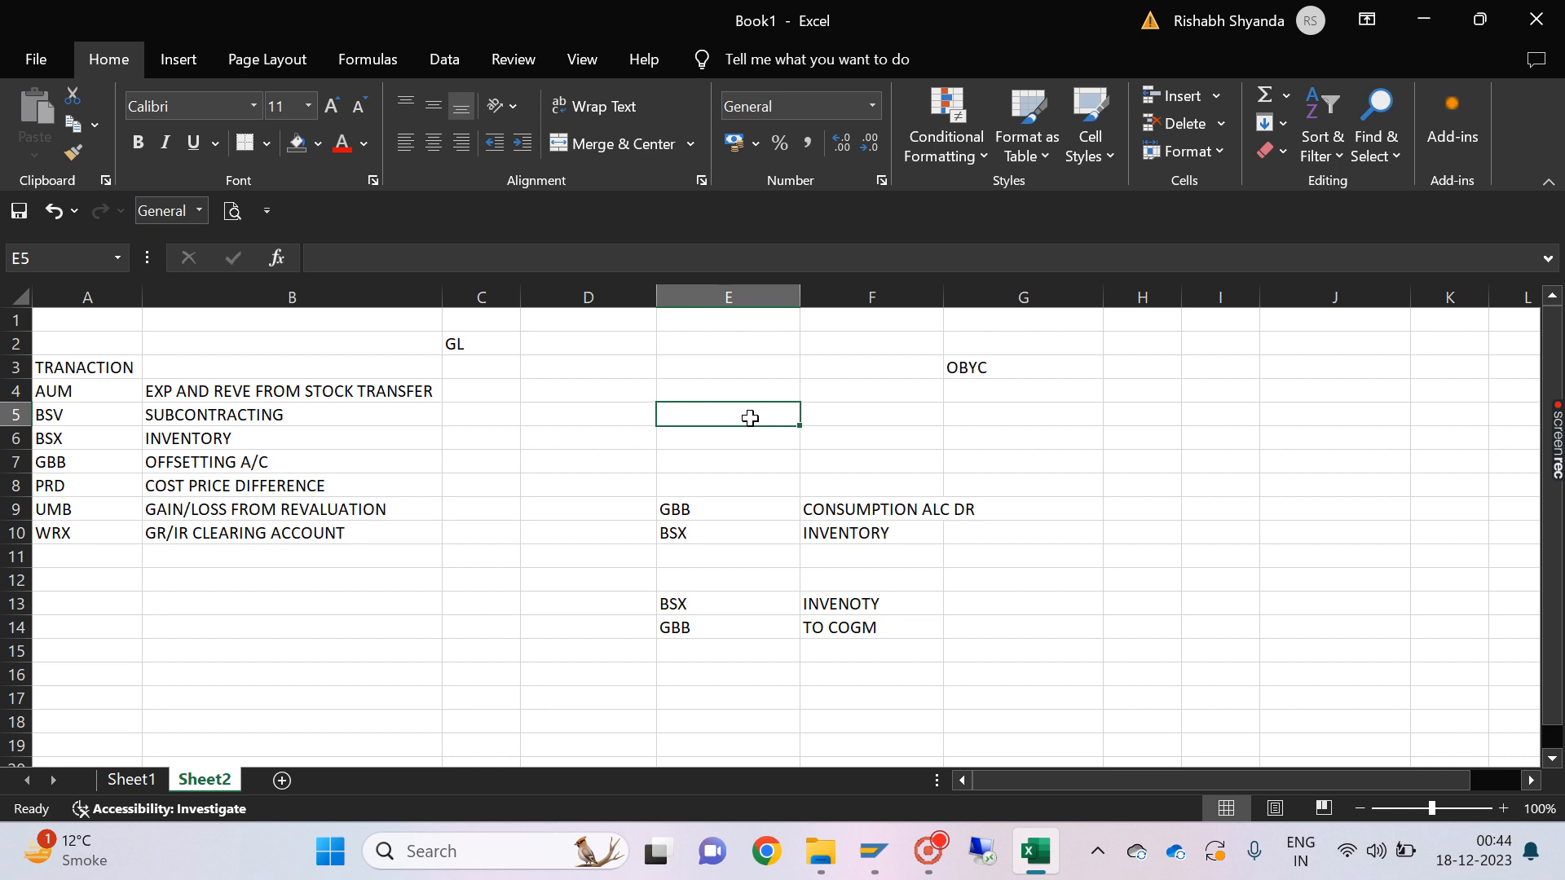
drag(93, 366, 1033, 691)
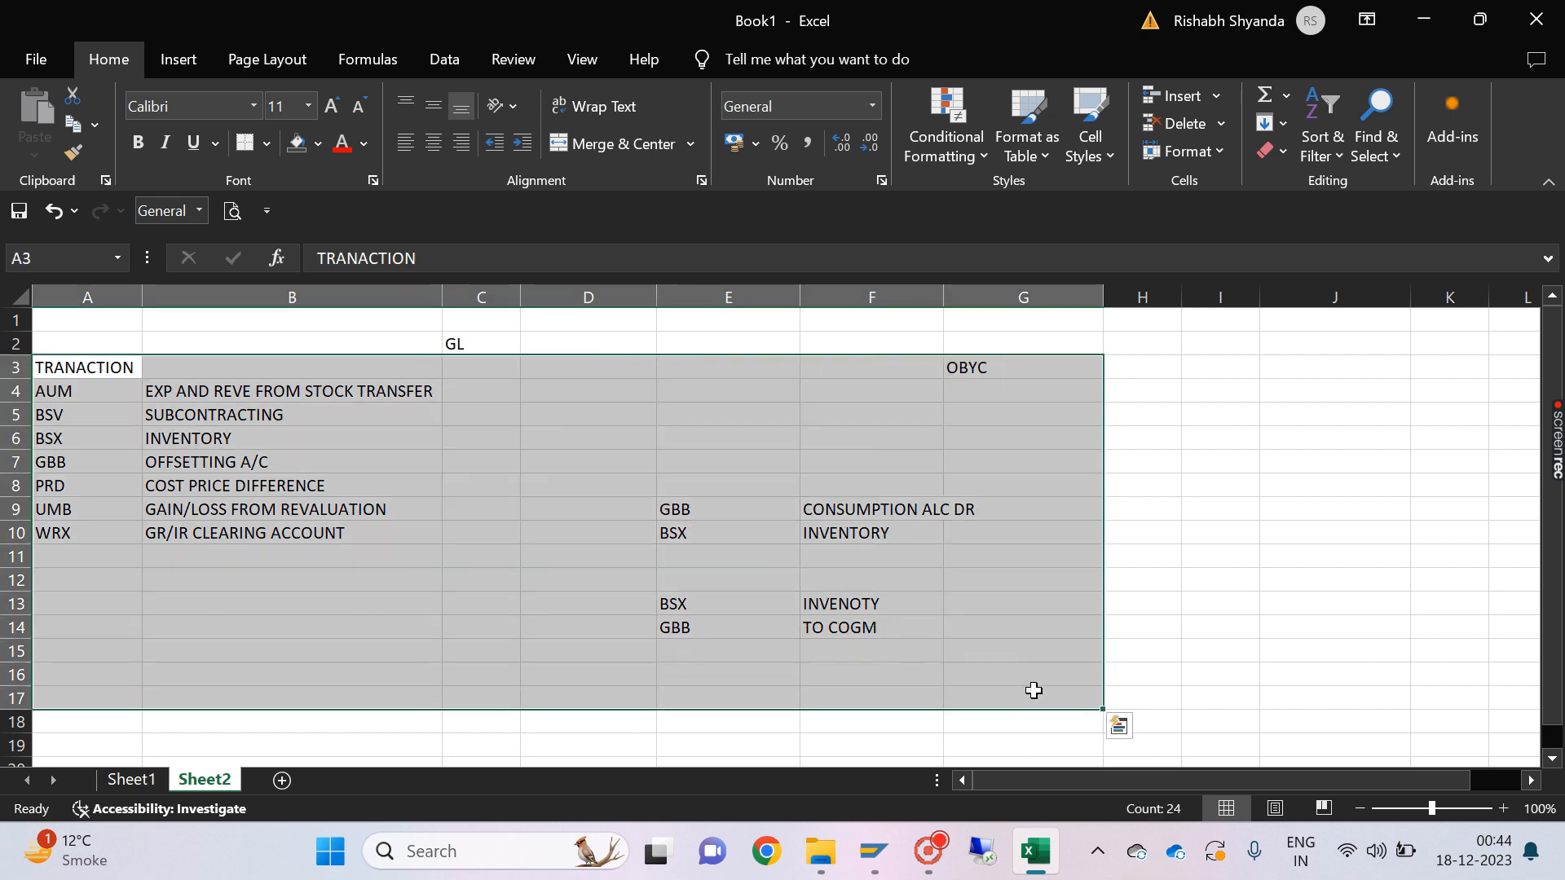
click(721, 551)
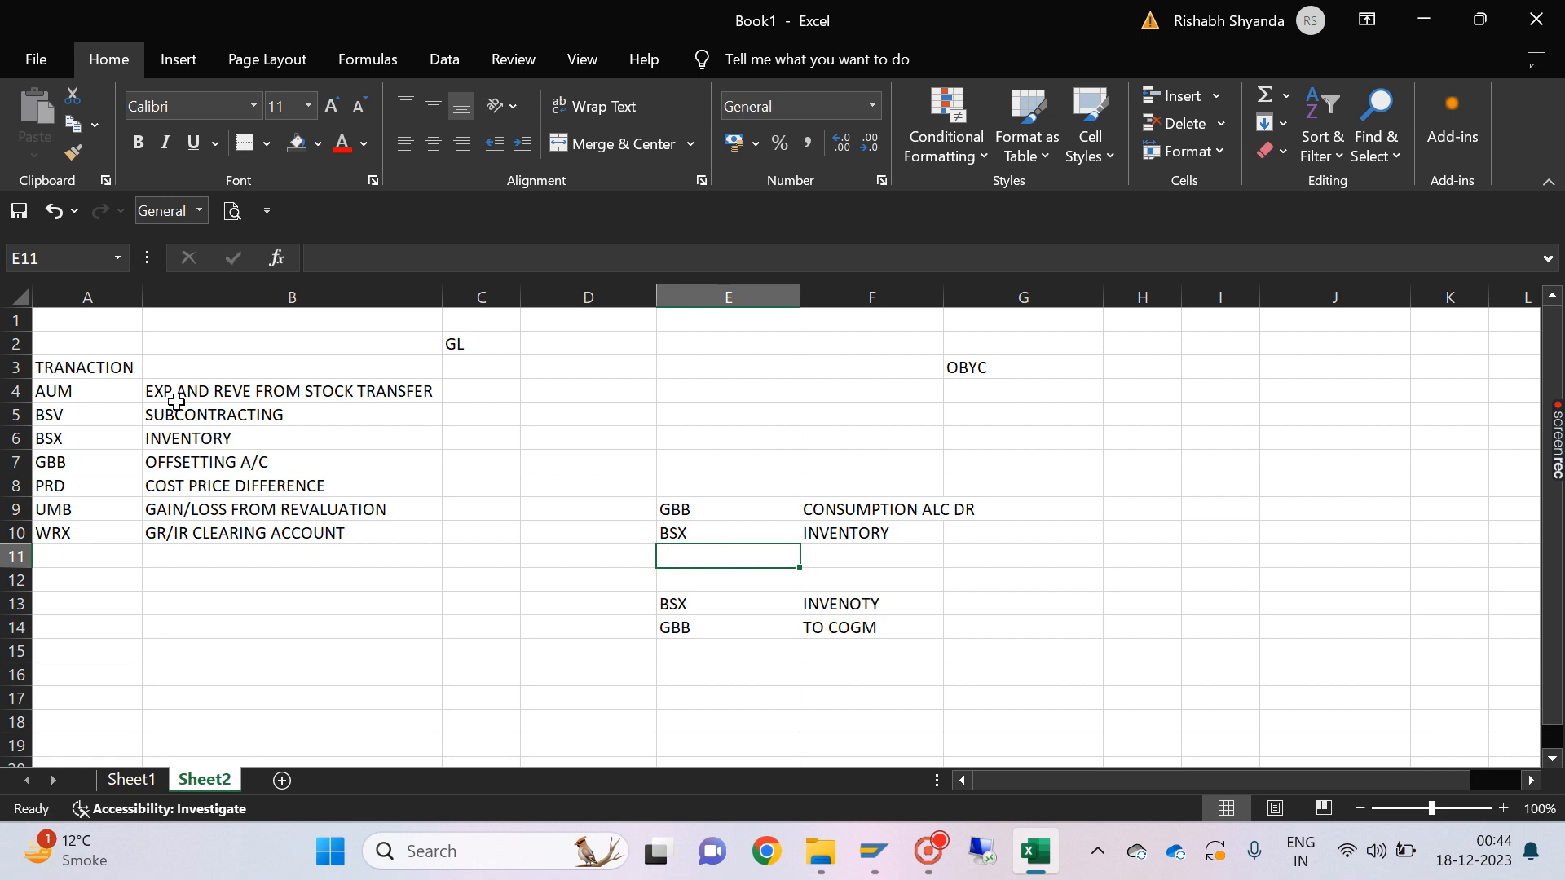
drag(97, 374, 304, 530)
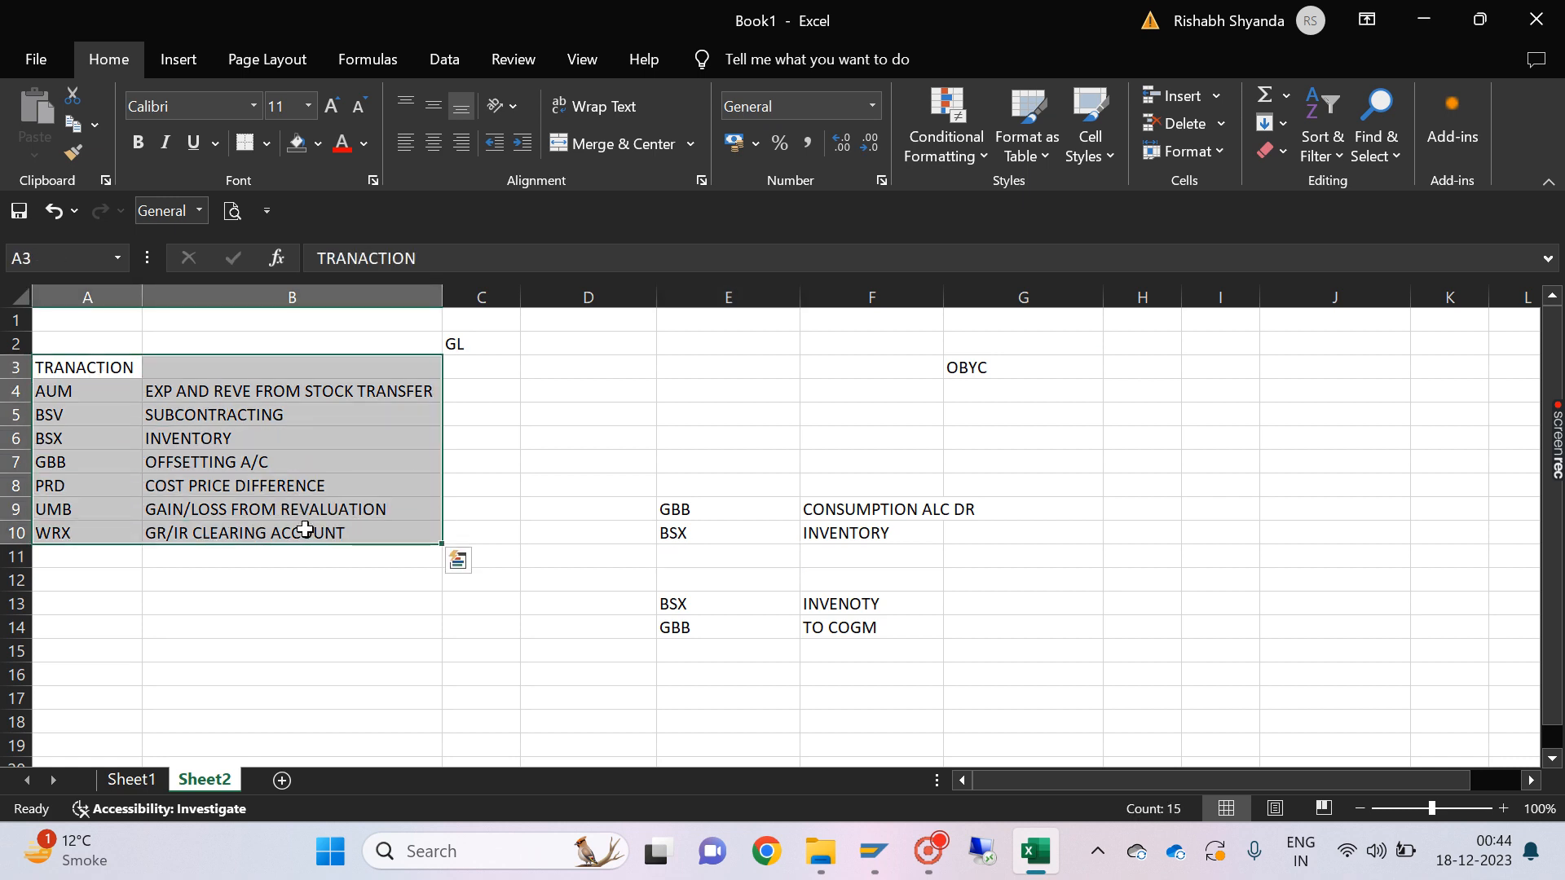
click(151, 505)
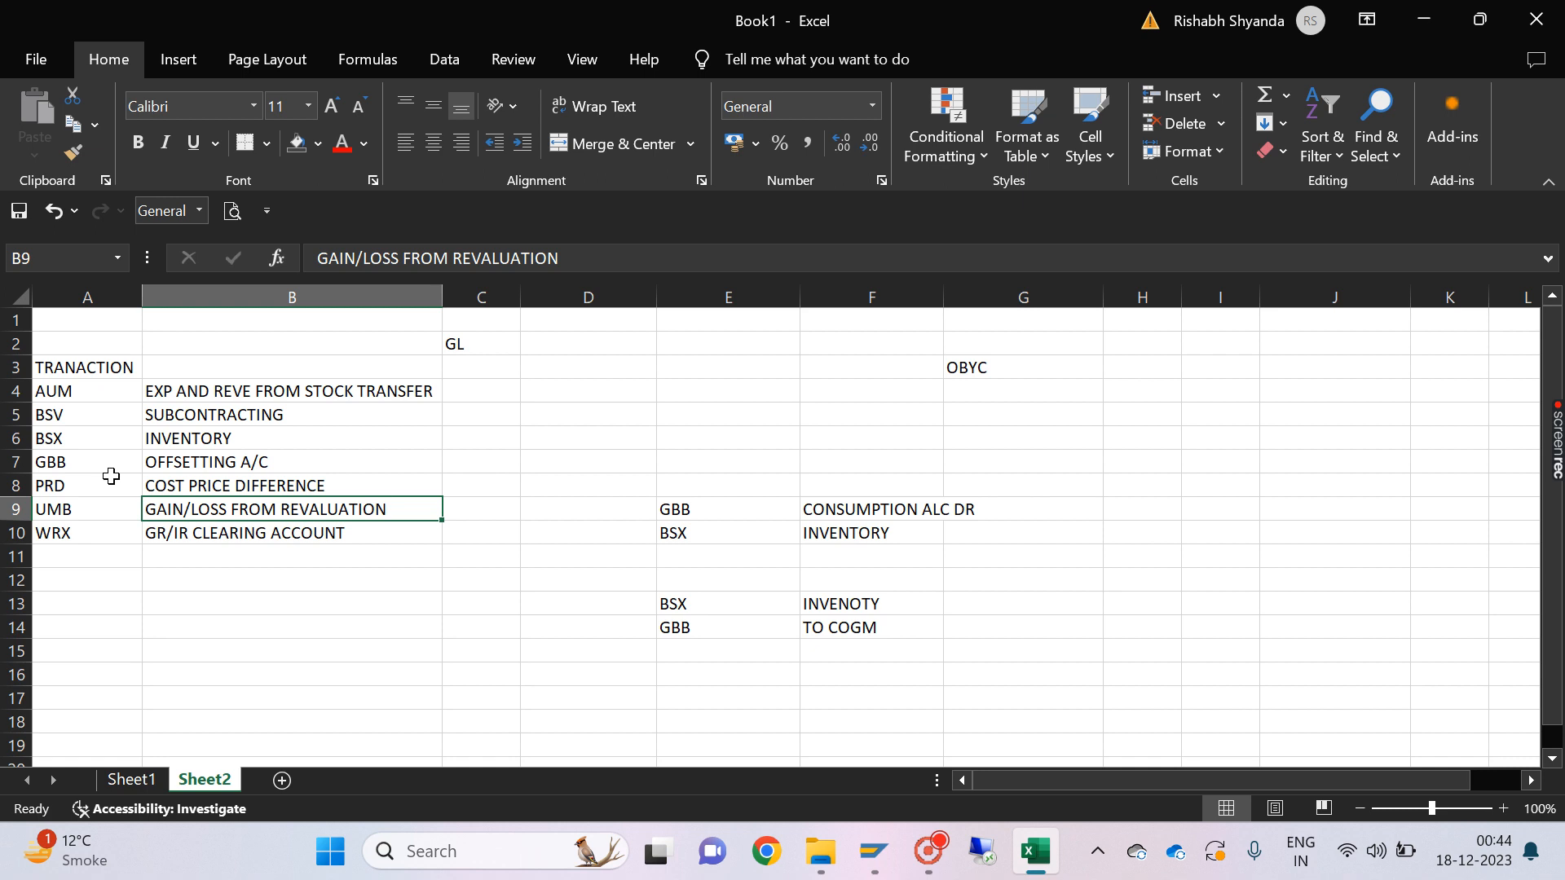
drag(86, 440, 222, 441)
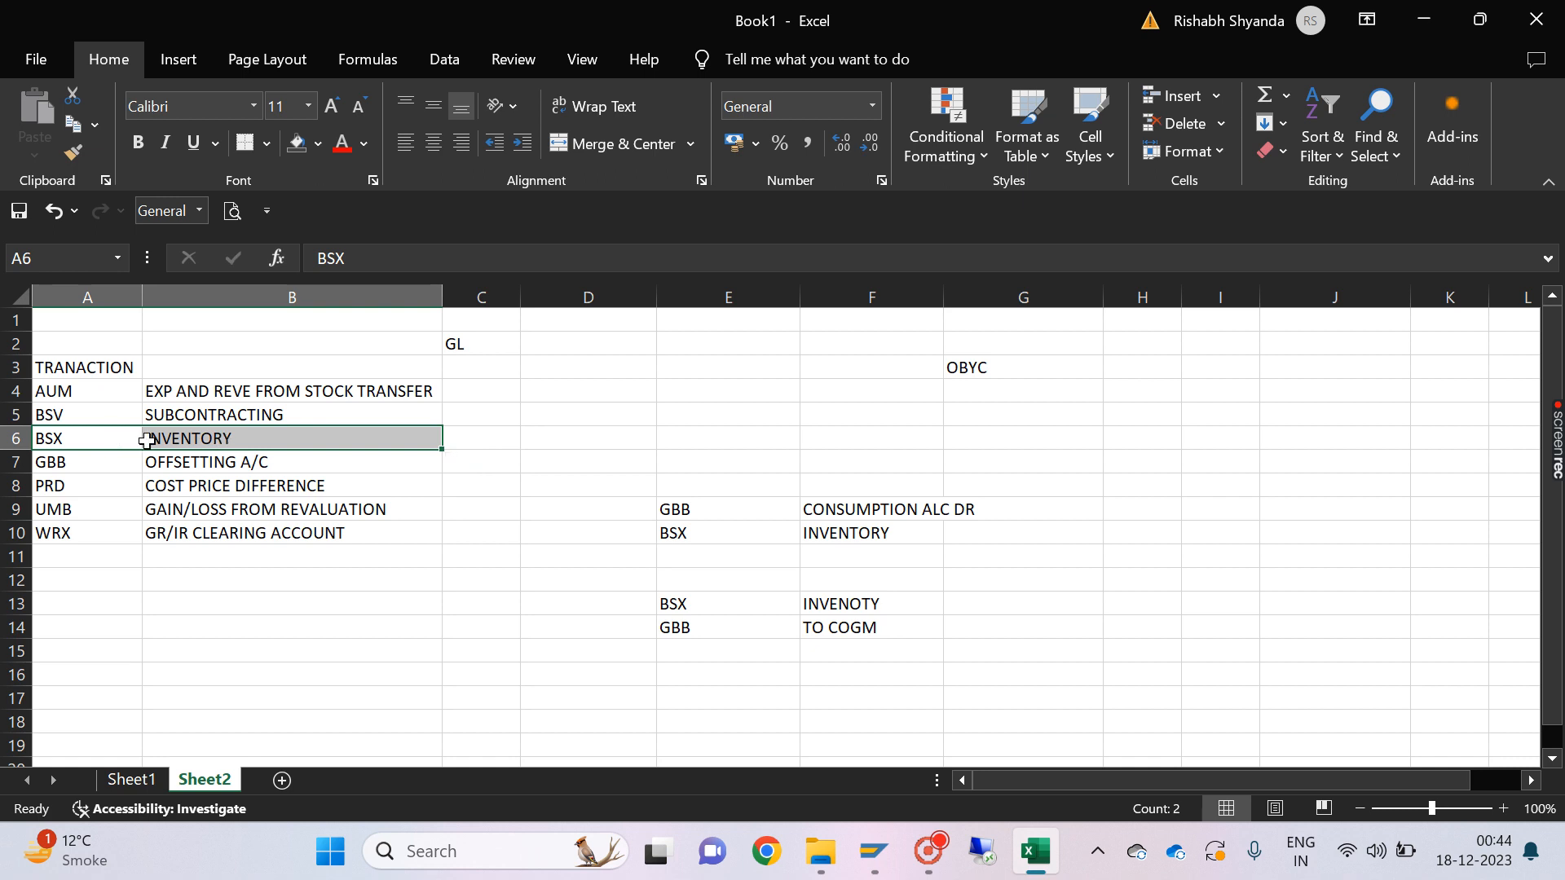
click(184, 441)
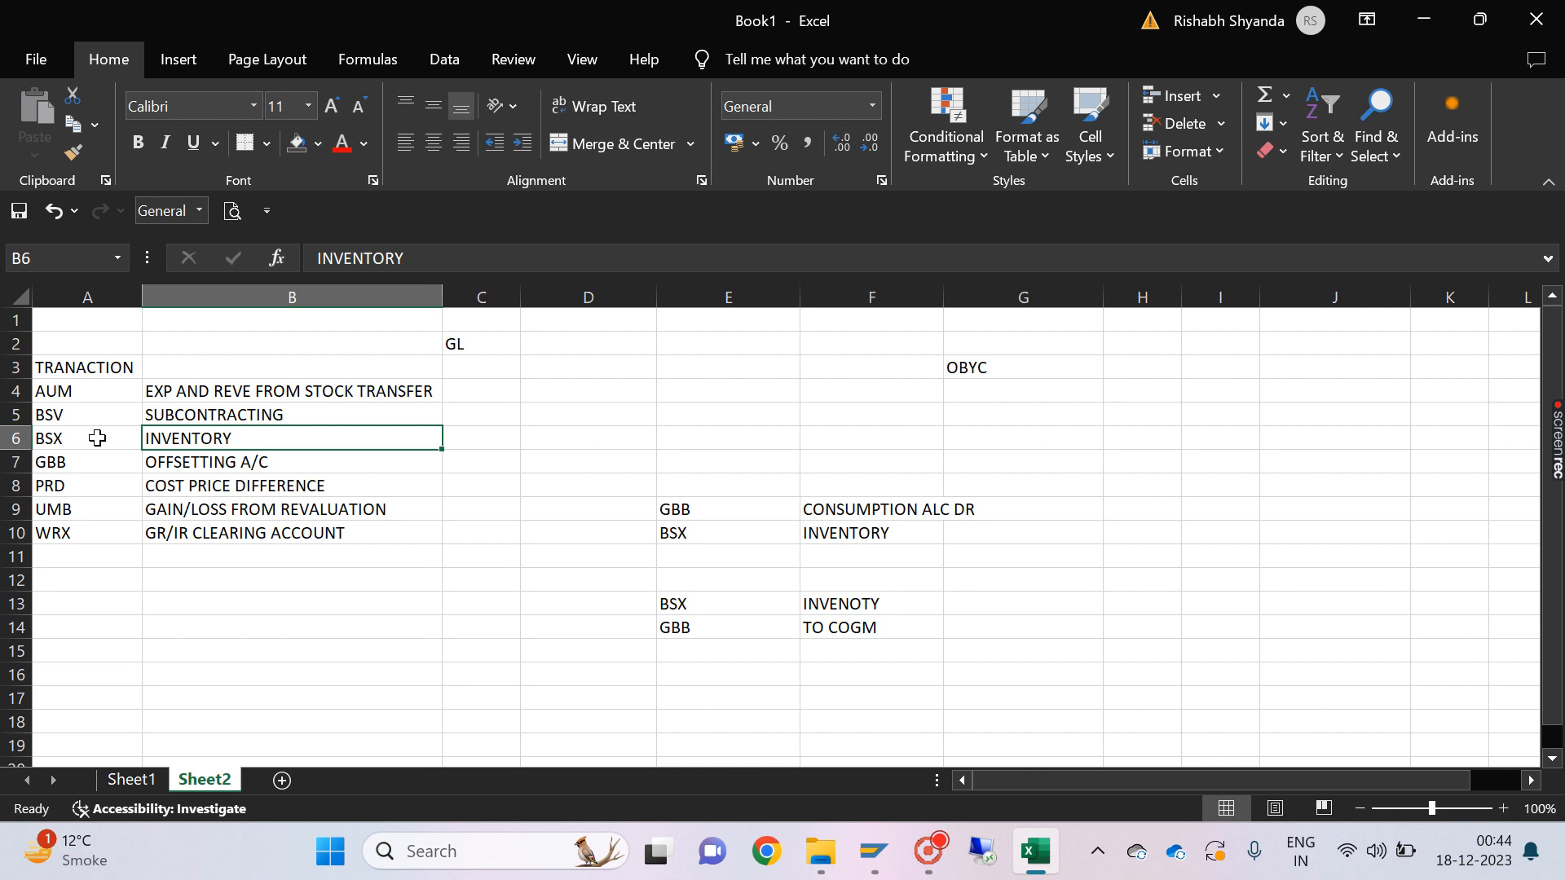
drag(97, 438, 482, 442)
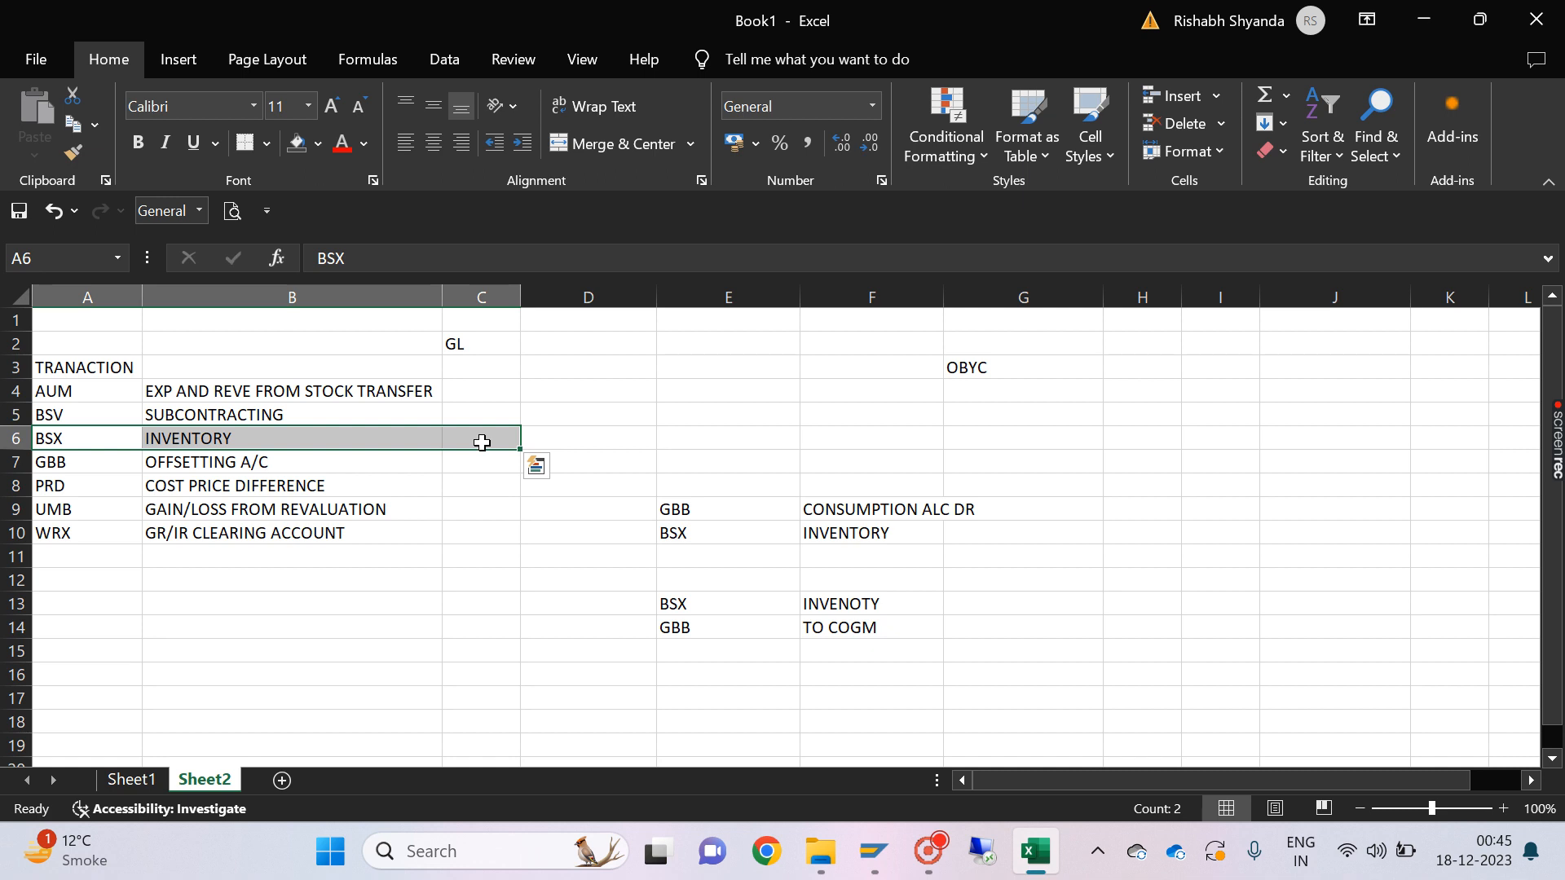
drag(106, 371, 401, 535)
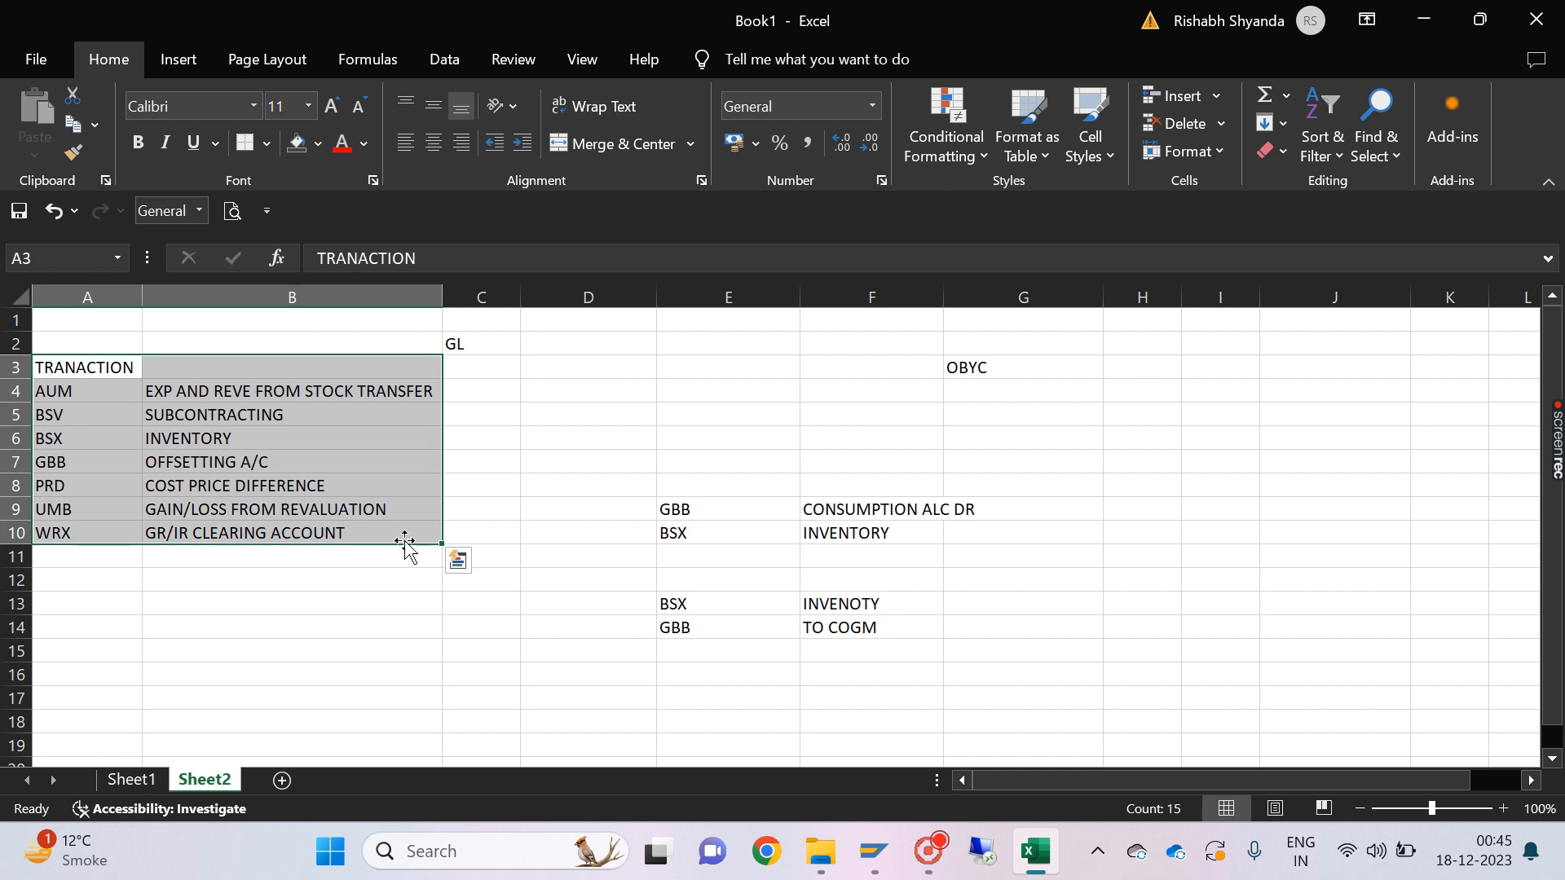
click(600, 552)
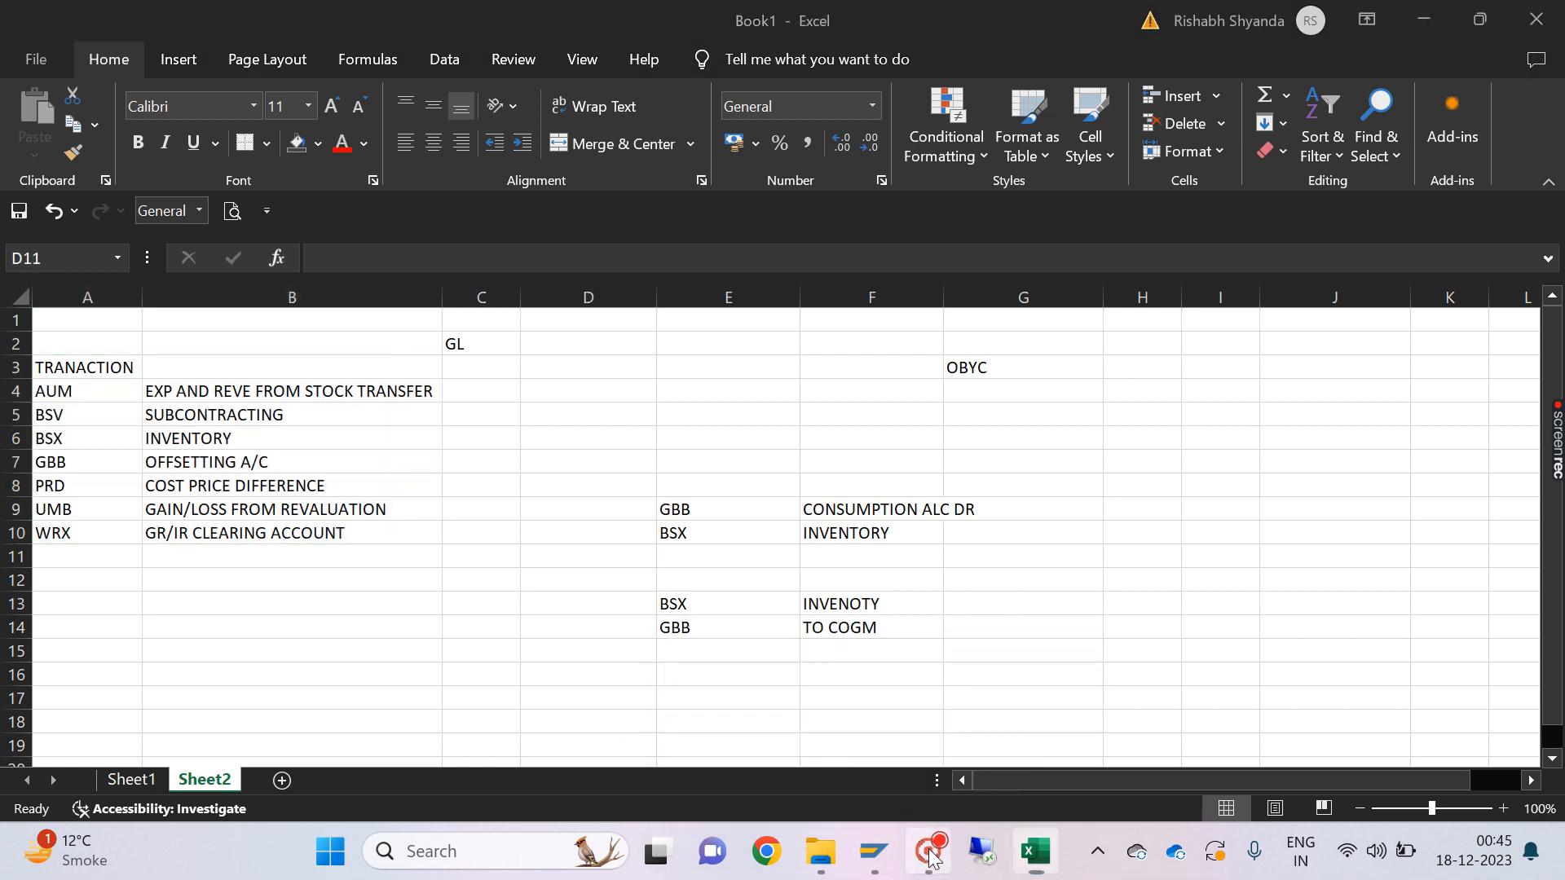
click(929, 852)
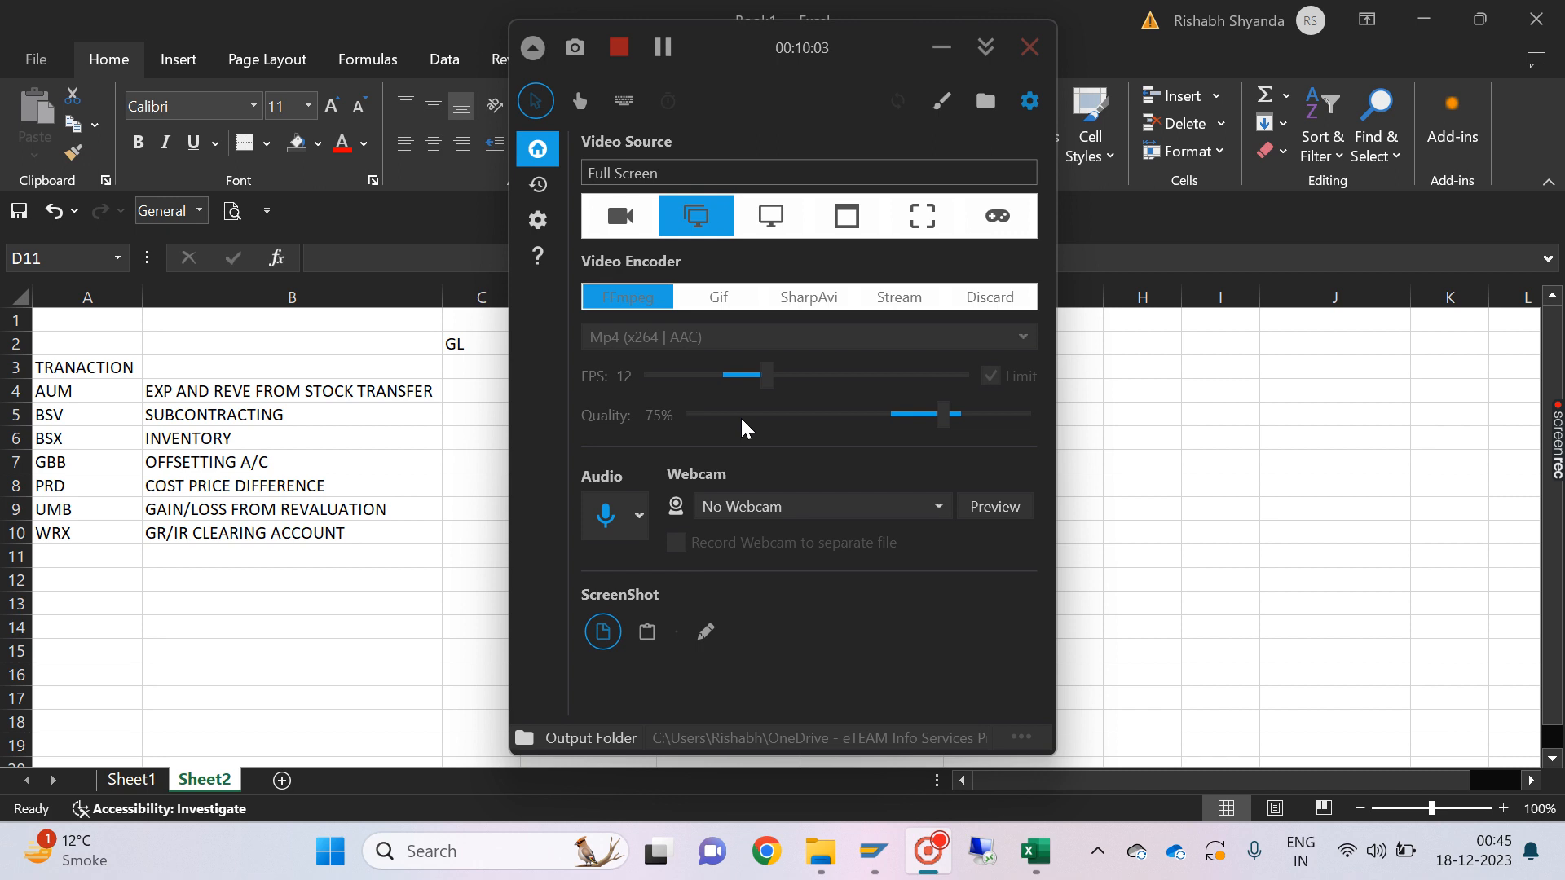